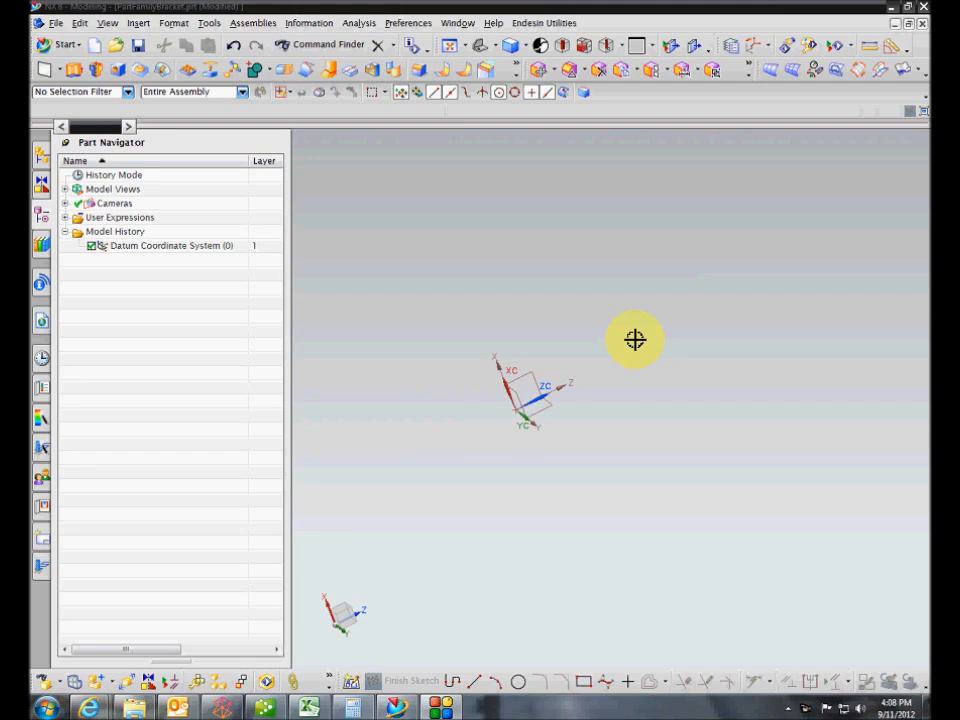
Open the part's Expressions list and place the dialog clear of the Part Navigator
middle_drag(668, 323, 668, 323)
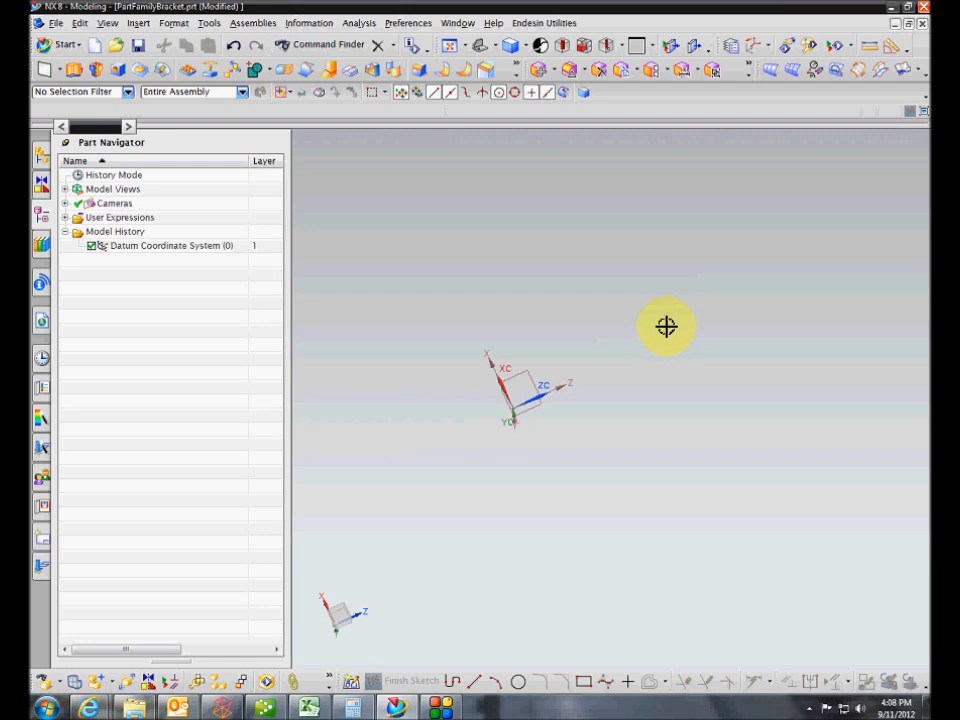
click(209, 23)
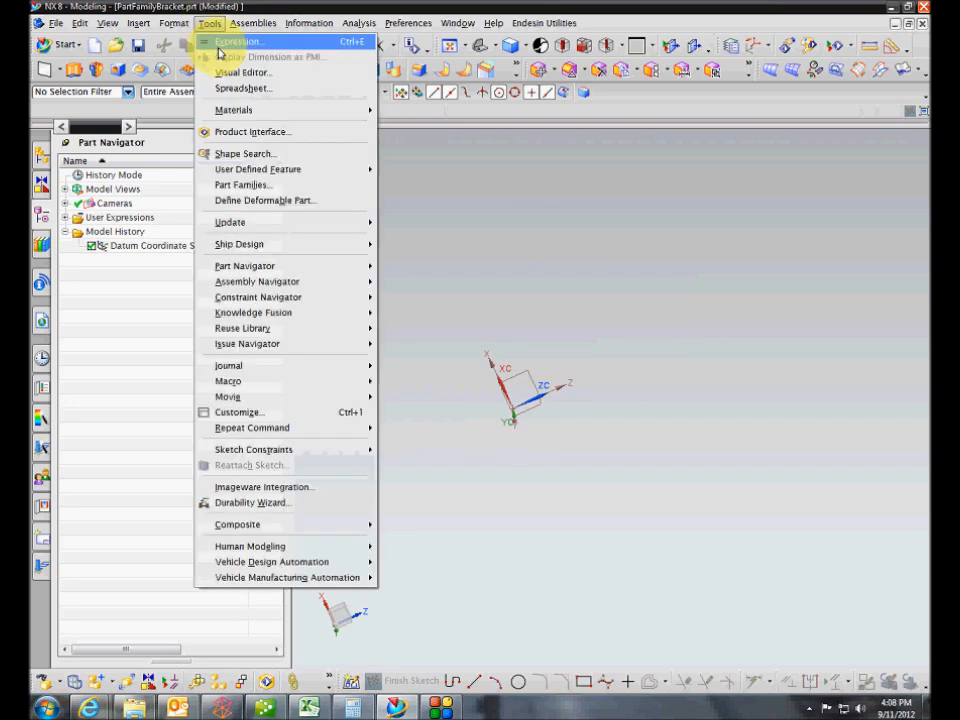
click(214, 41)
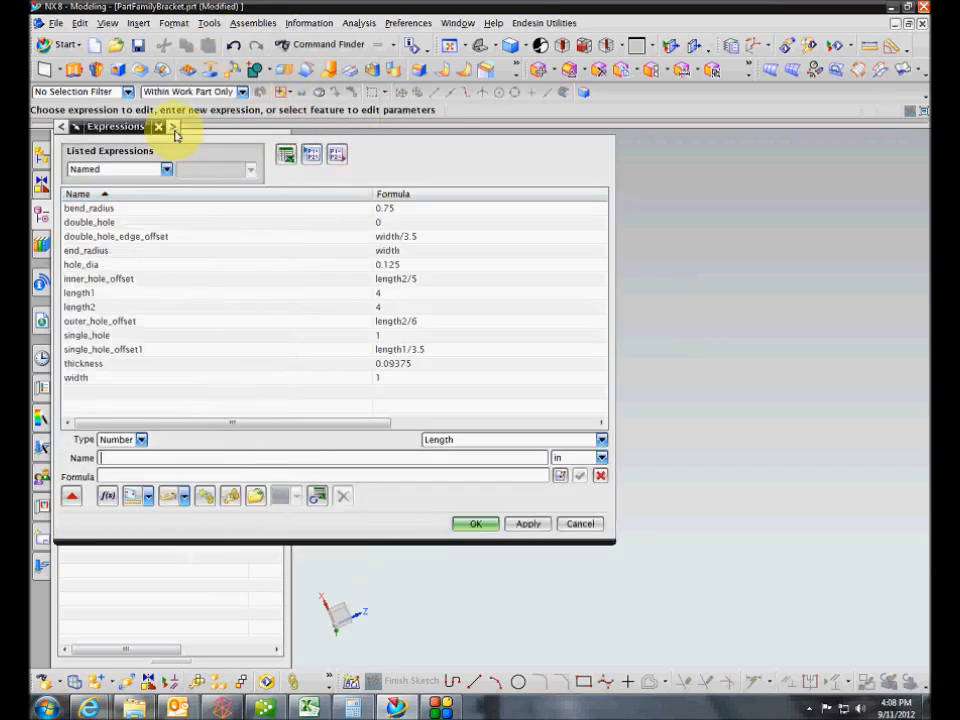
click(173, 127)
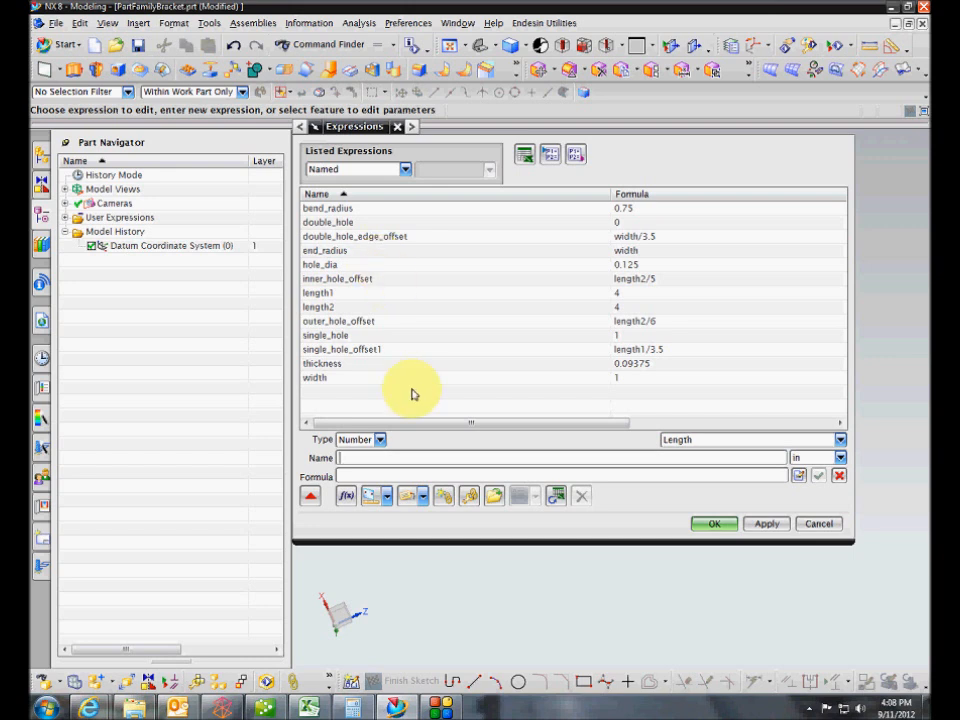
Create a Length expression in inches named test_expression with the formula .375, and delete it from the expressions list
click(421, 457)
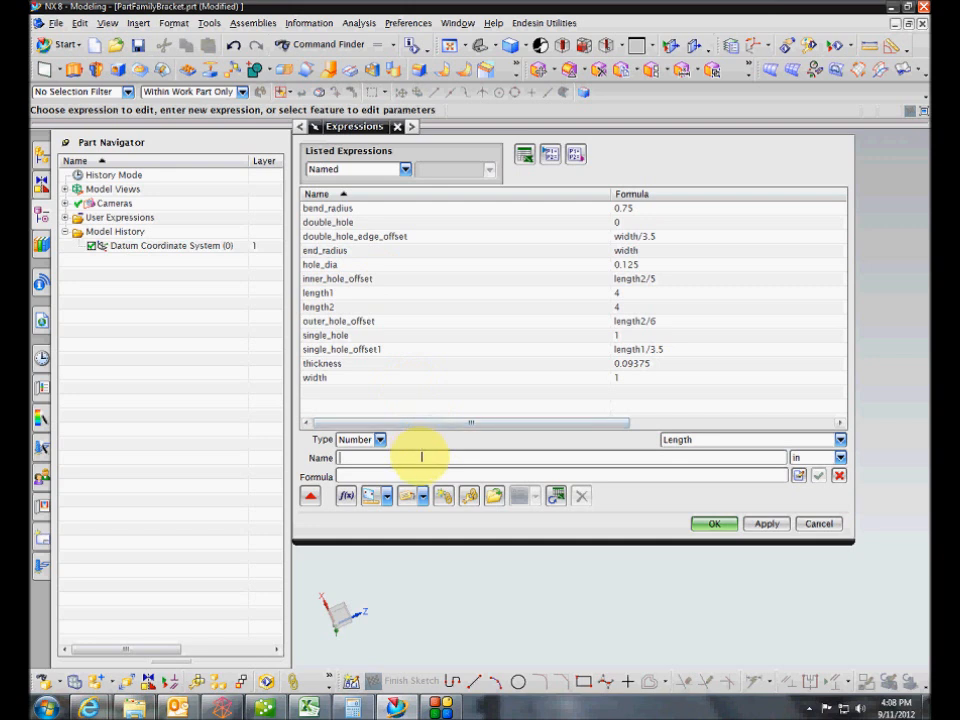
text(test_expression)
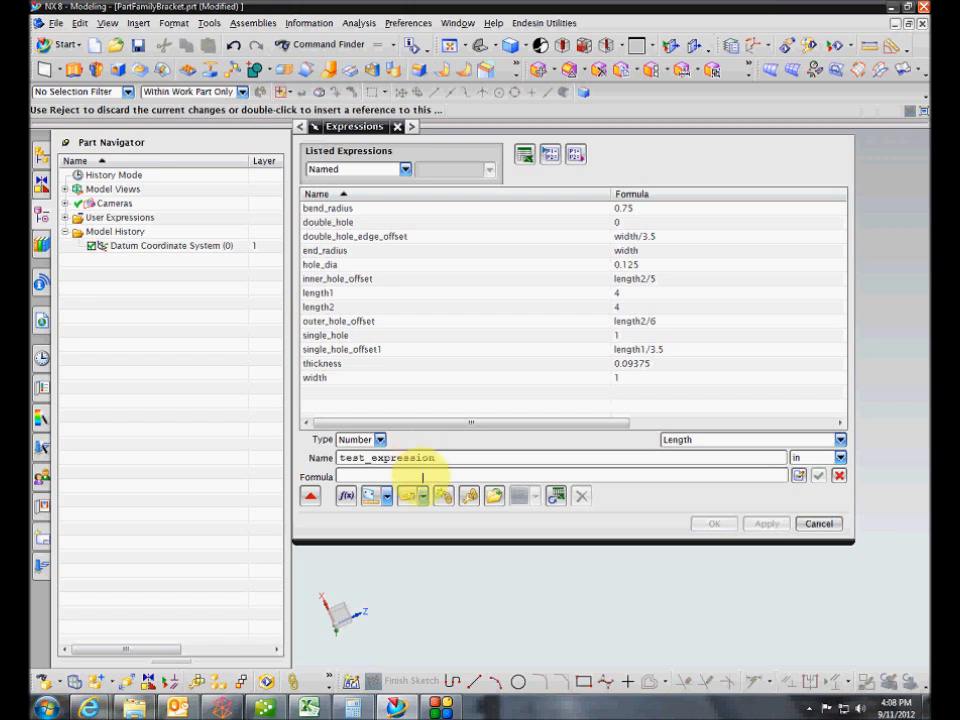
text(.375)
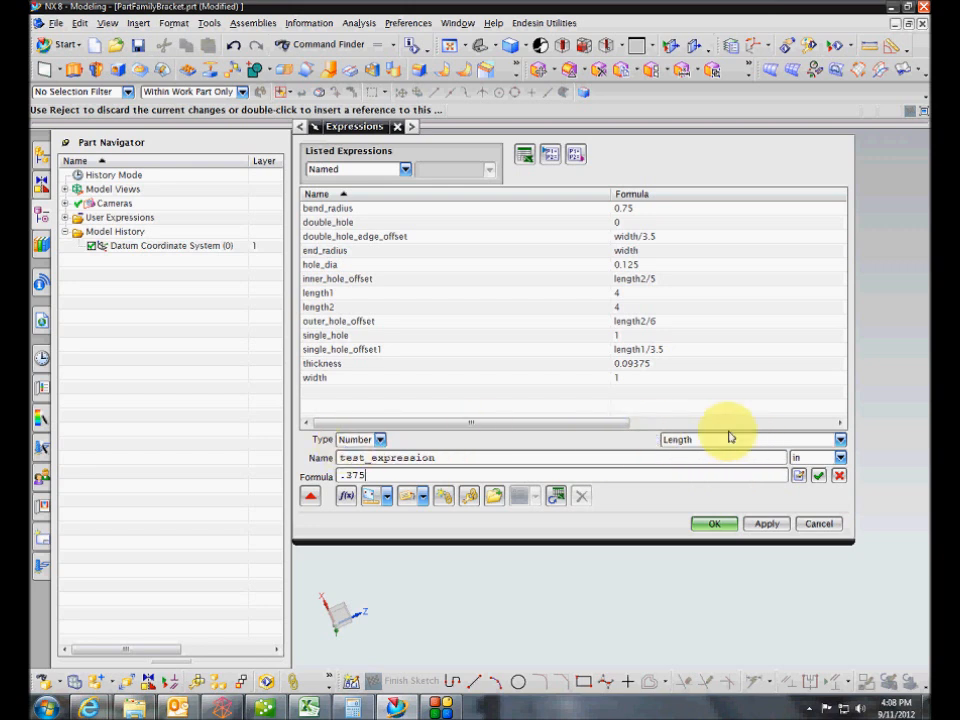
click(840, 439)
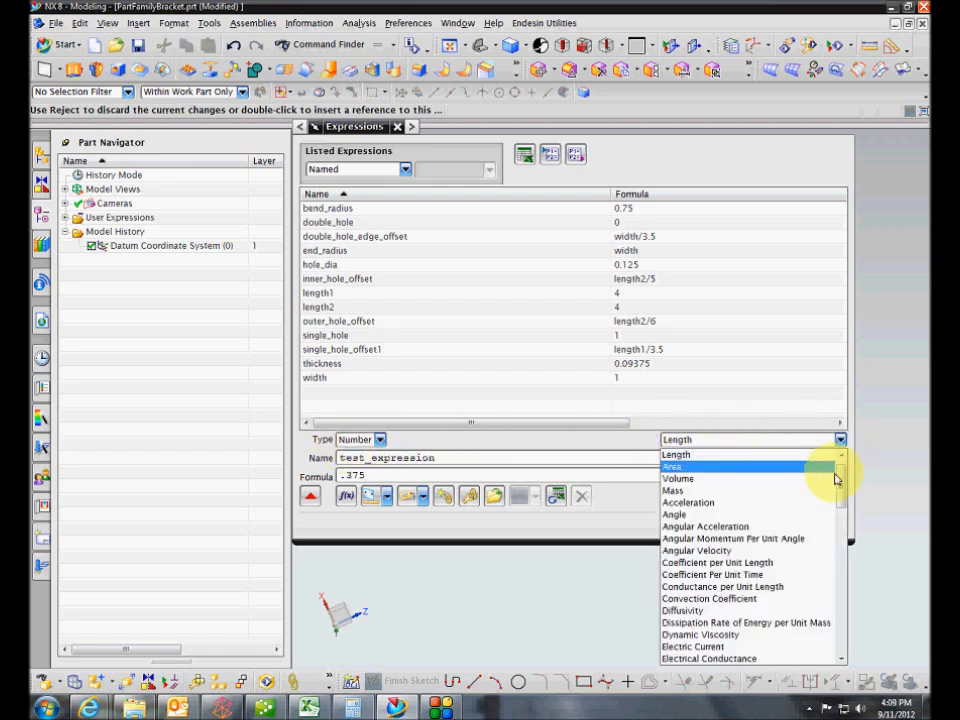
scroll(836, 479, up, 1)
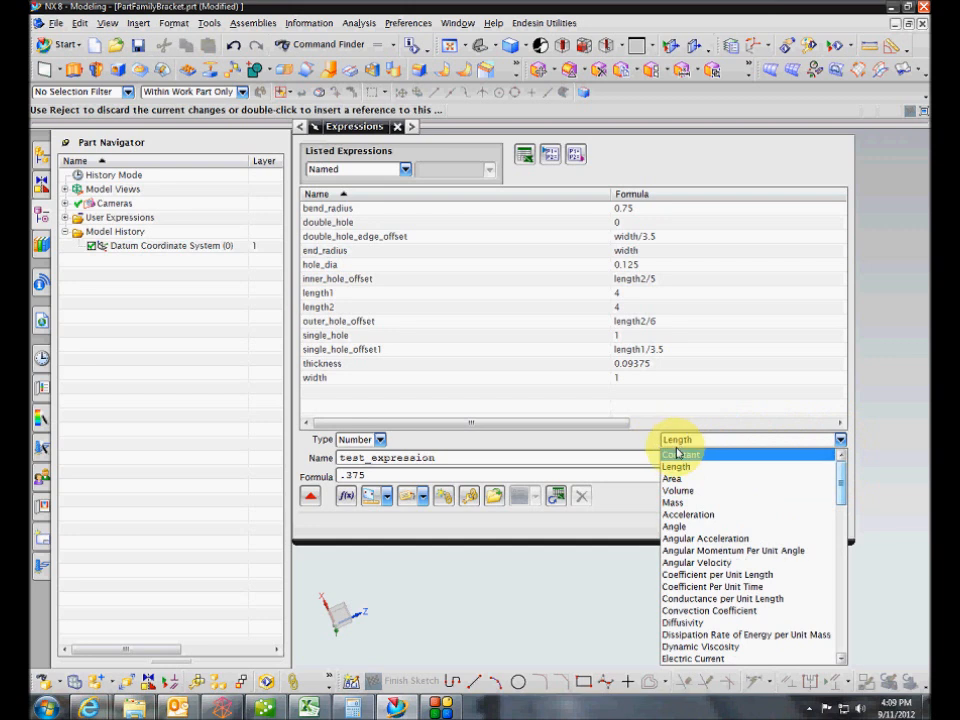
click(622, 449)
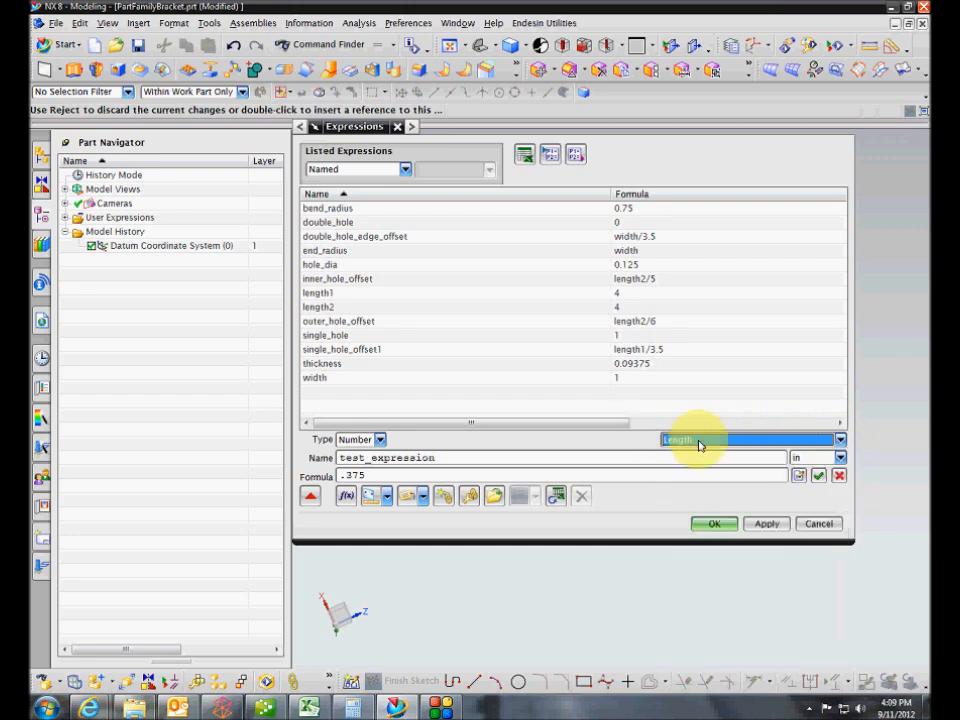
click(819, 477)
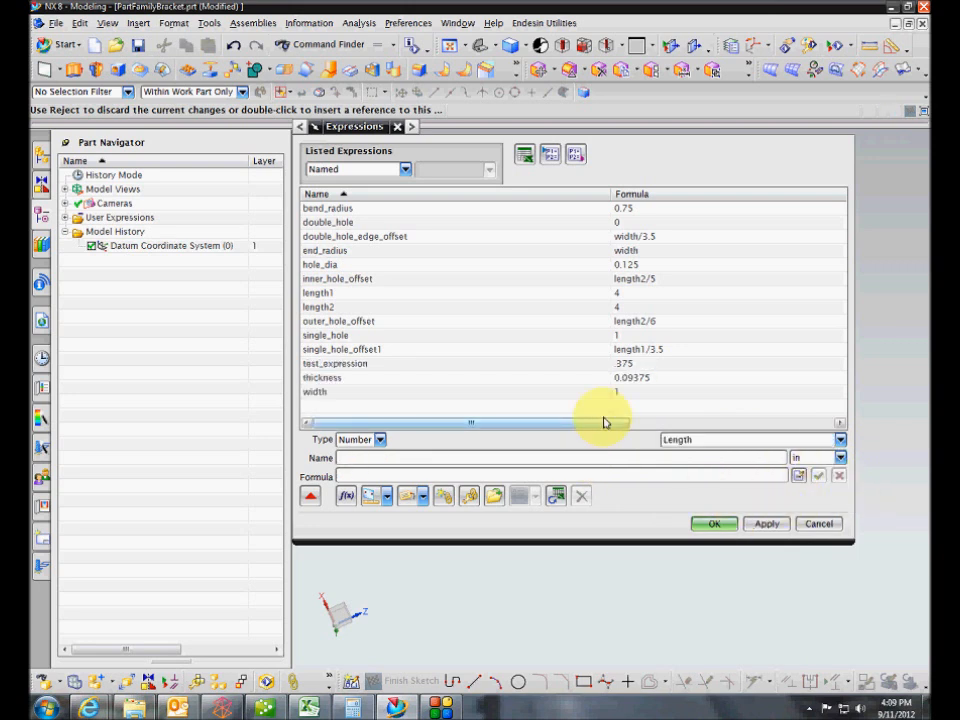
click(548, 366)
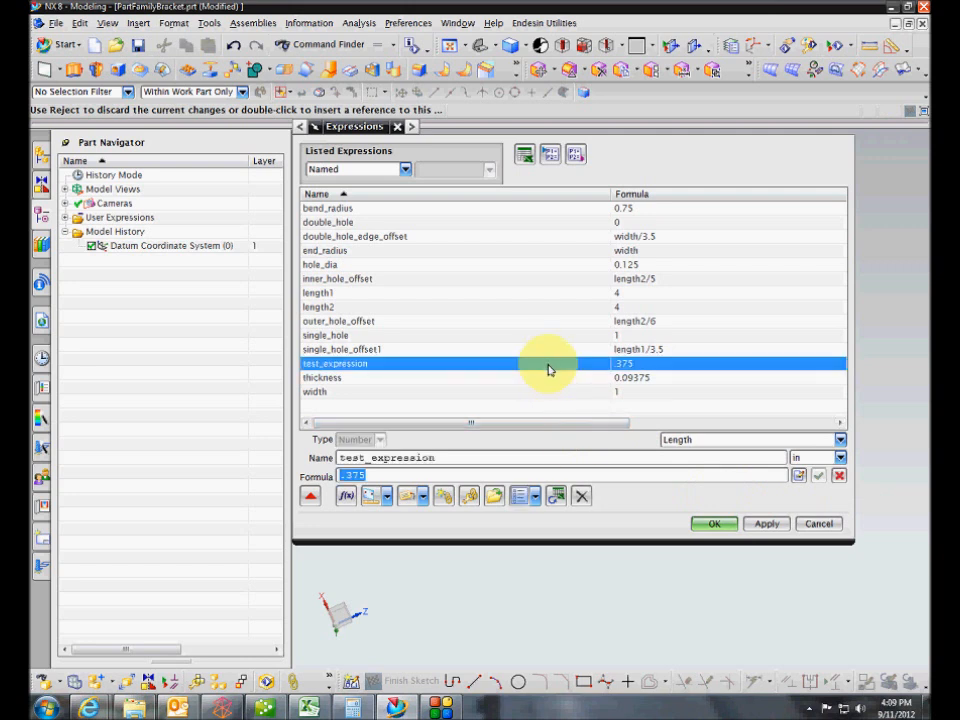
click(581, 496)
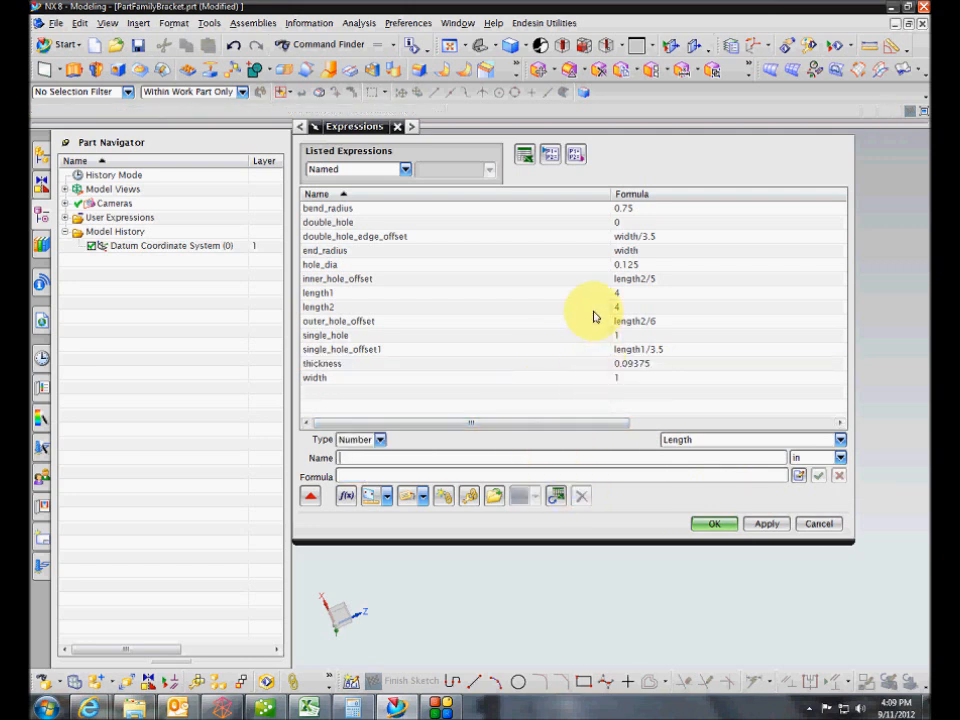
Examine the double_hole and single_hole constant expressions, and close the Expressions dialog
click(504, 224)
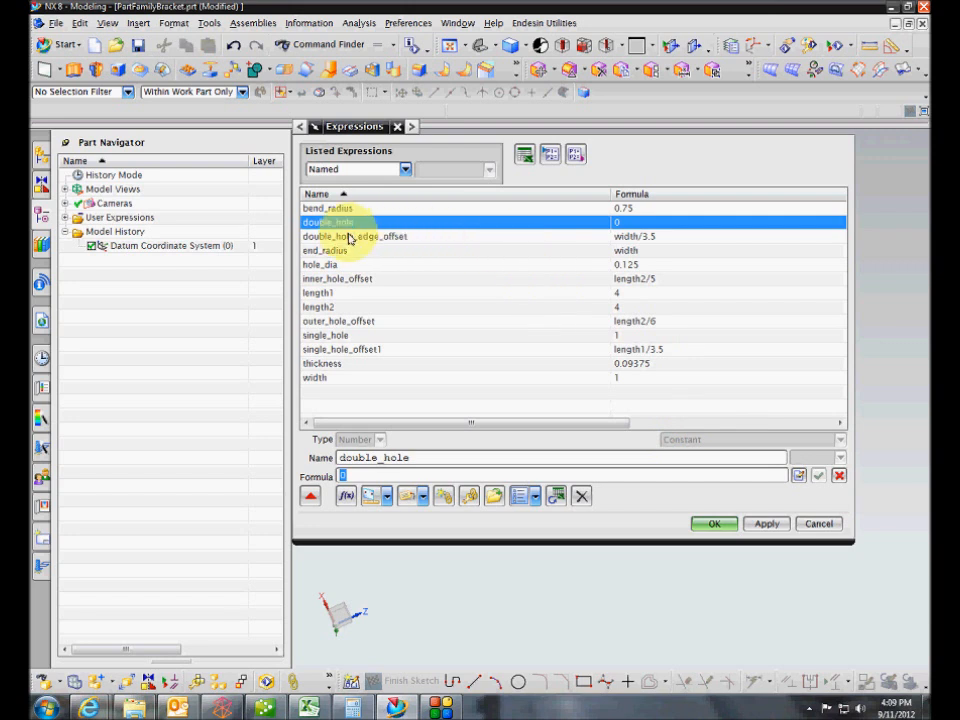
click(356, 336)
click(363, 223)
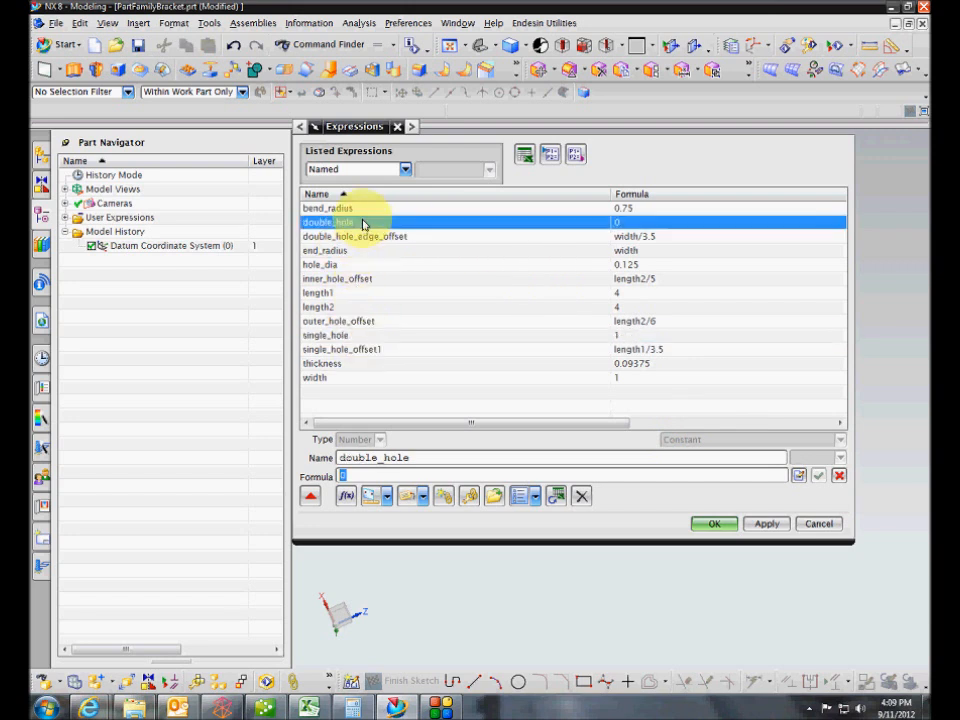
click(367, 336)
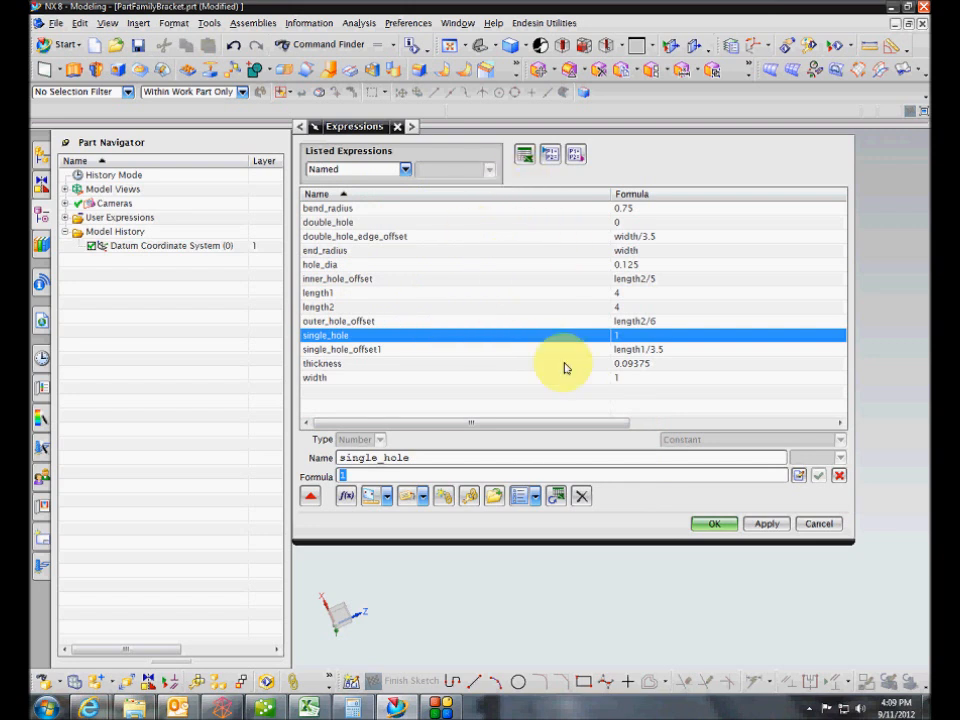
click(722, 523)
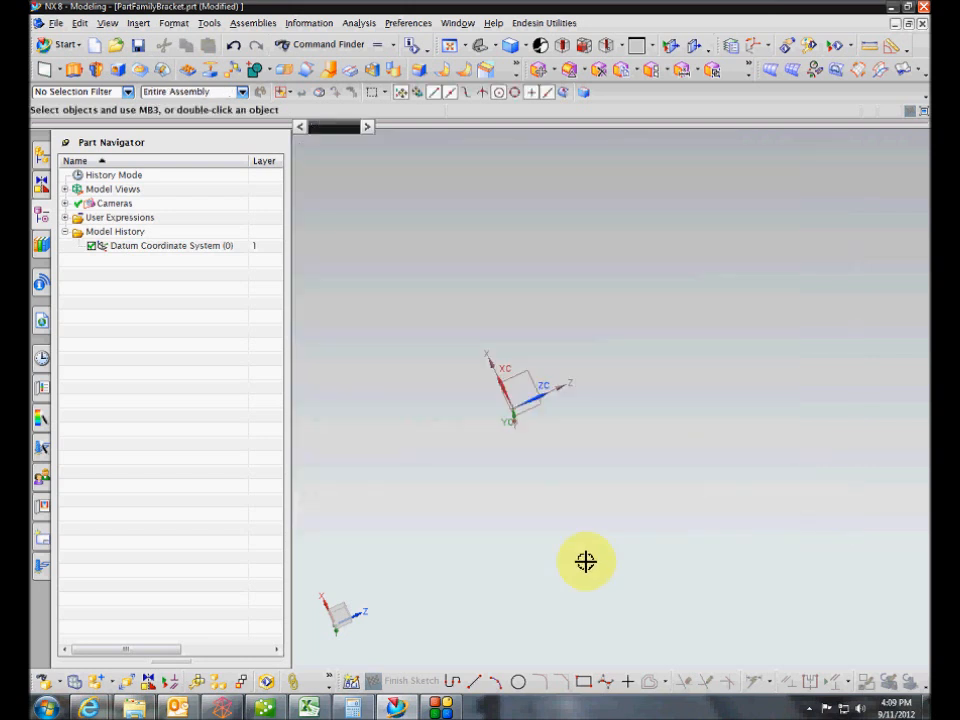
Switch to Internet Explorer and open the NX 8 Help Library from the Siemens PLM Software bookmarks
right_click(100, 706)
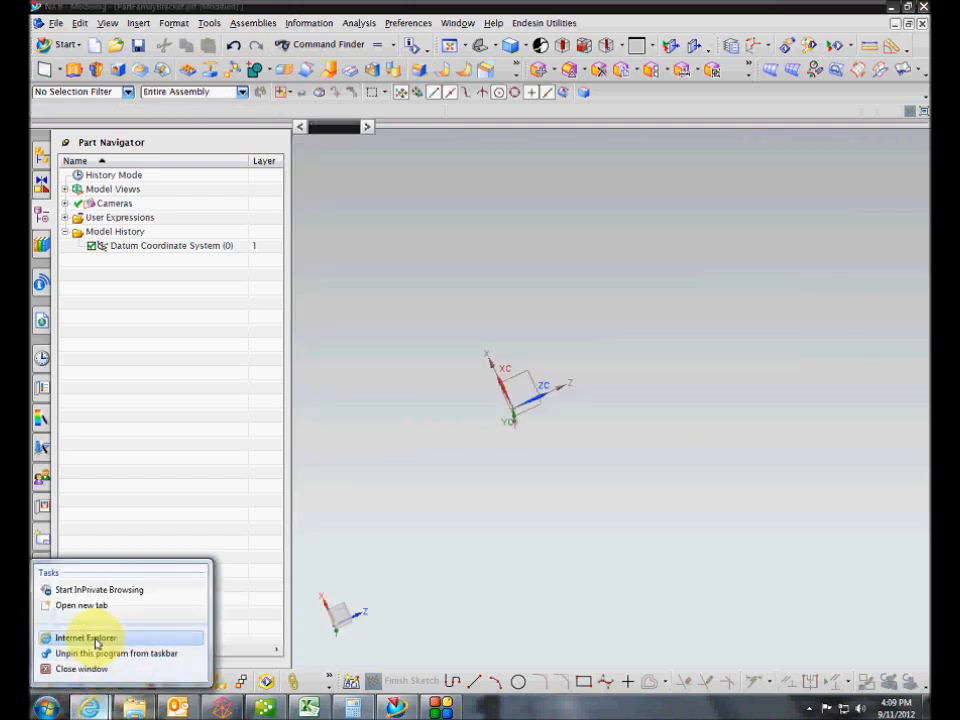
click(456, 356)
drag(930, 10, 367, 3)
click(234, 65)
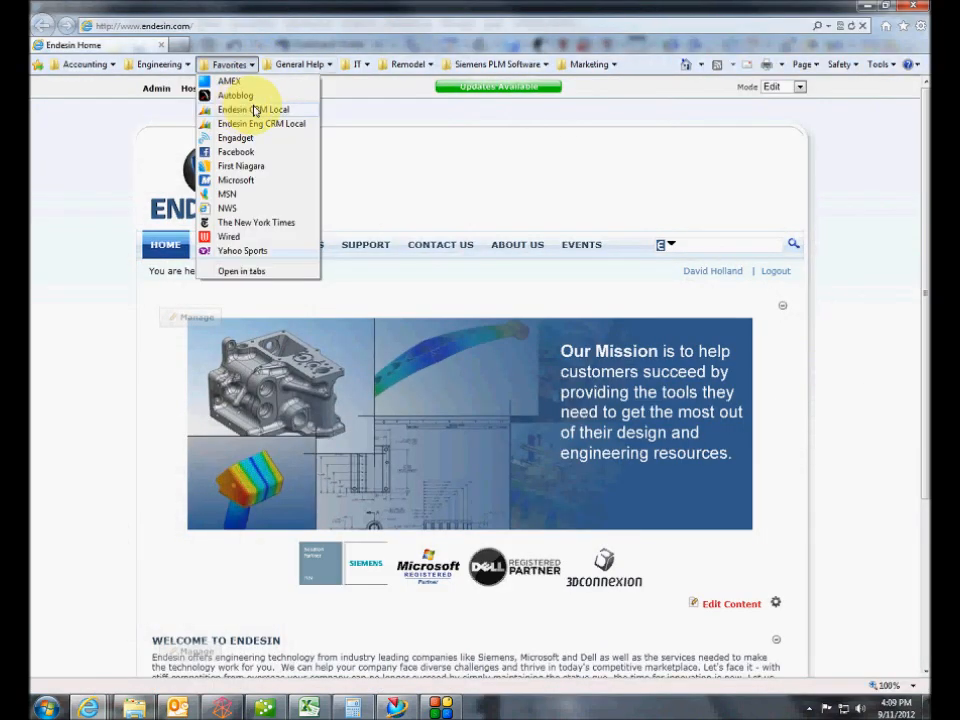
click(471, 64)
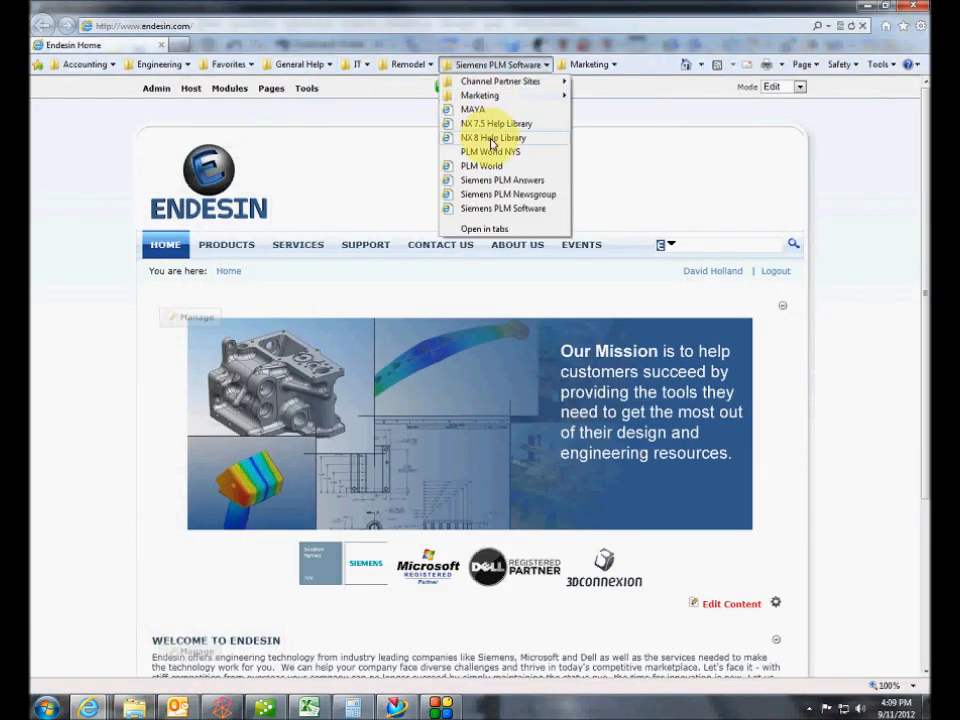
click(487, 137)
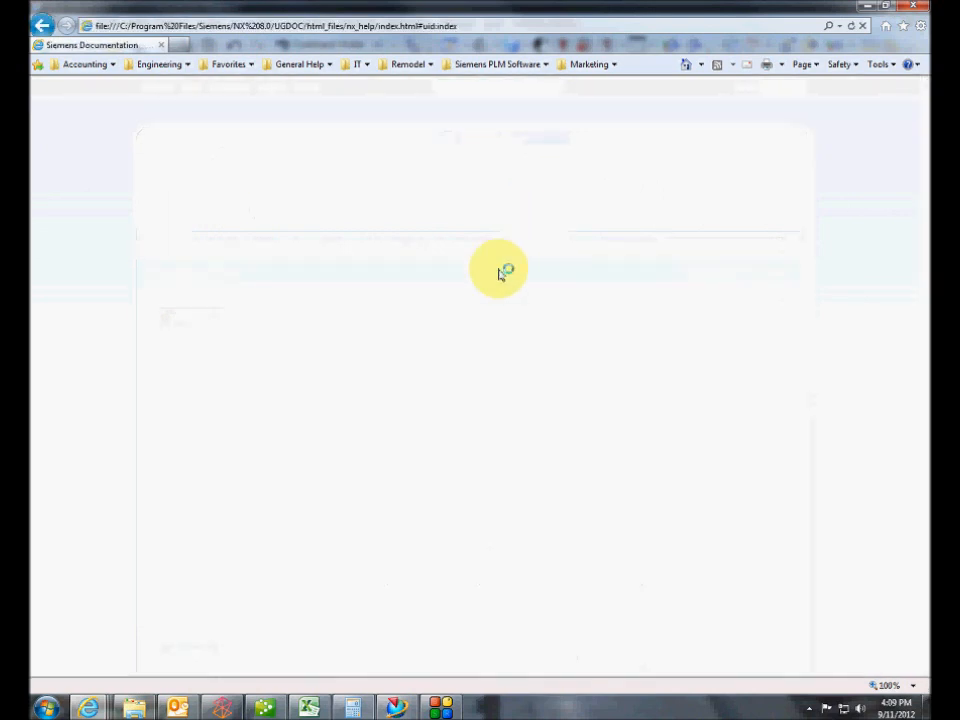
Search the help for "part families" and open the Part Families overview by way of the Part Families spreadsheet options result
click(234, 149)
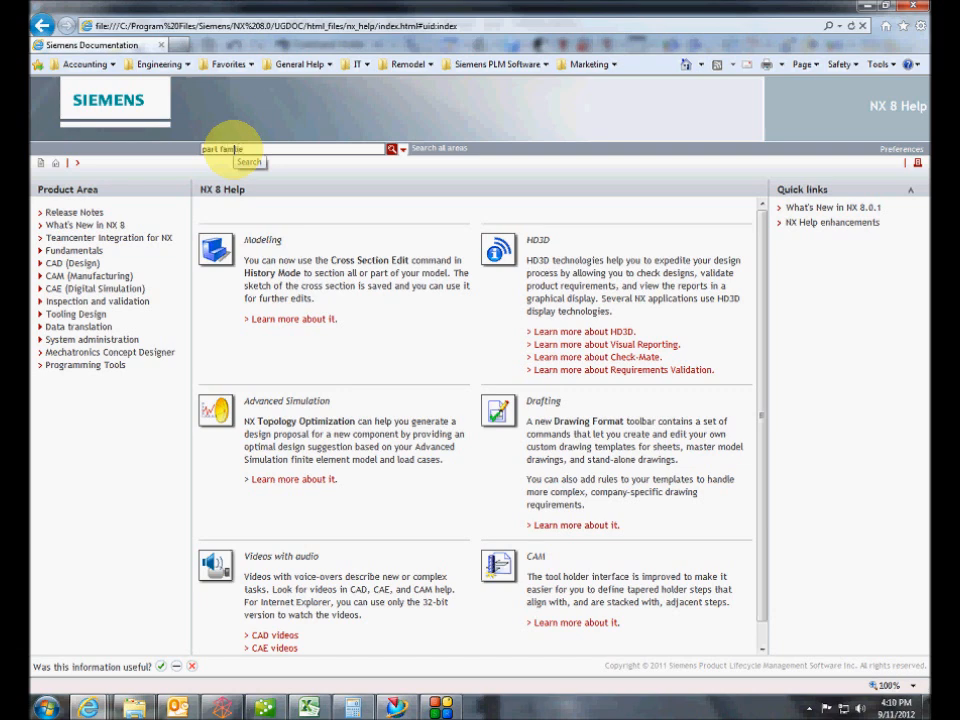
key(Return)
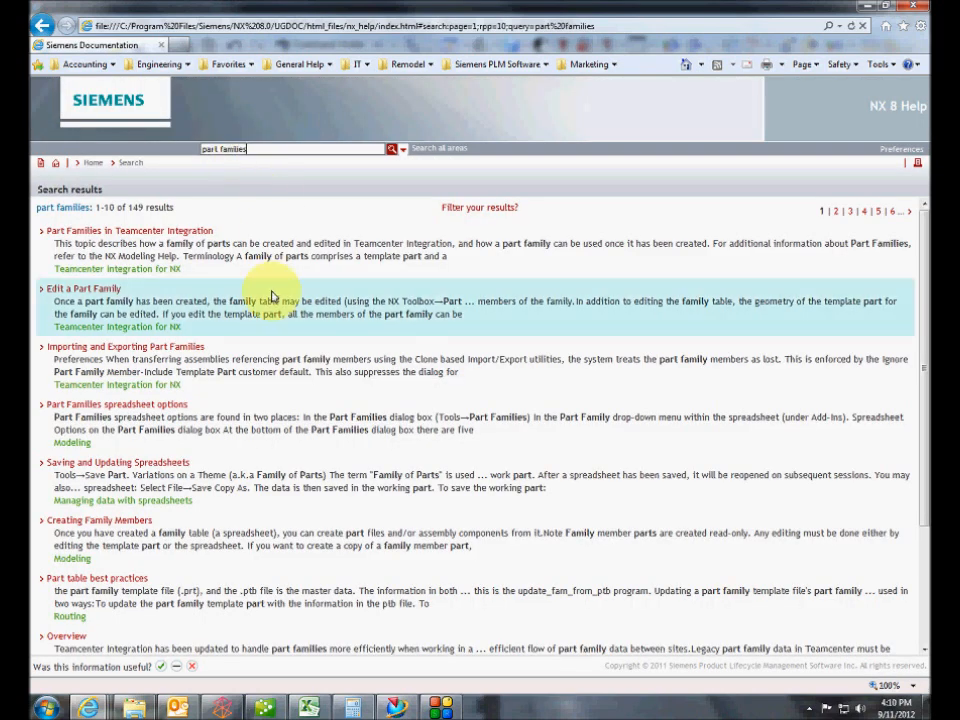
click(138, 404)
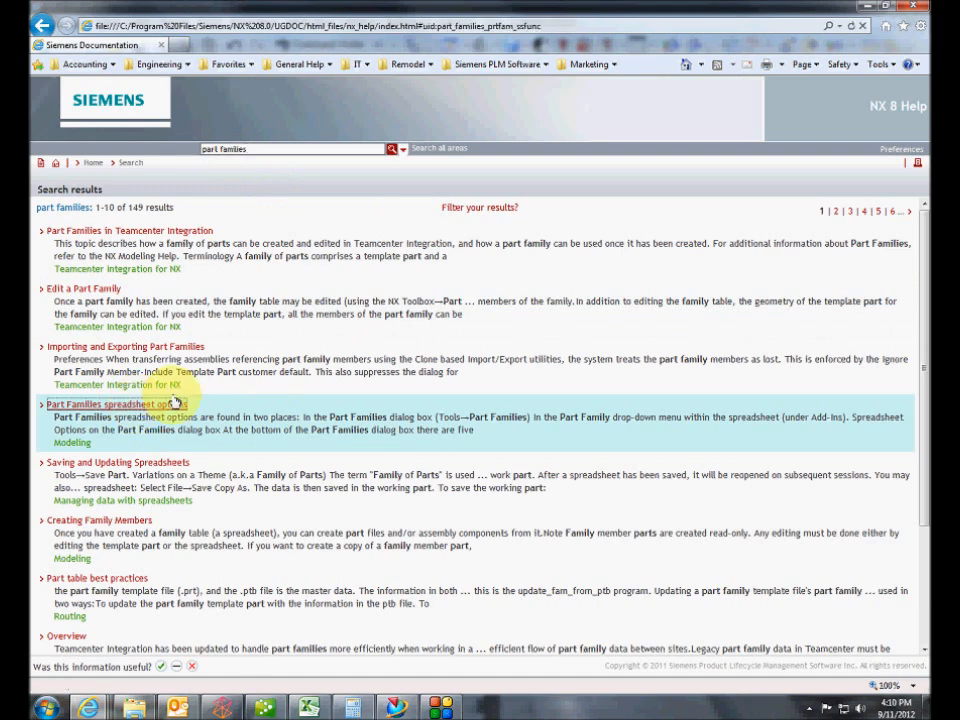
click(188, 162)
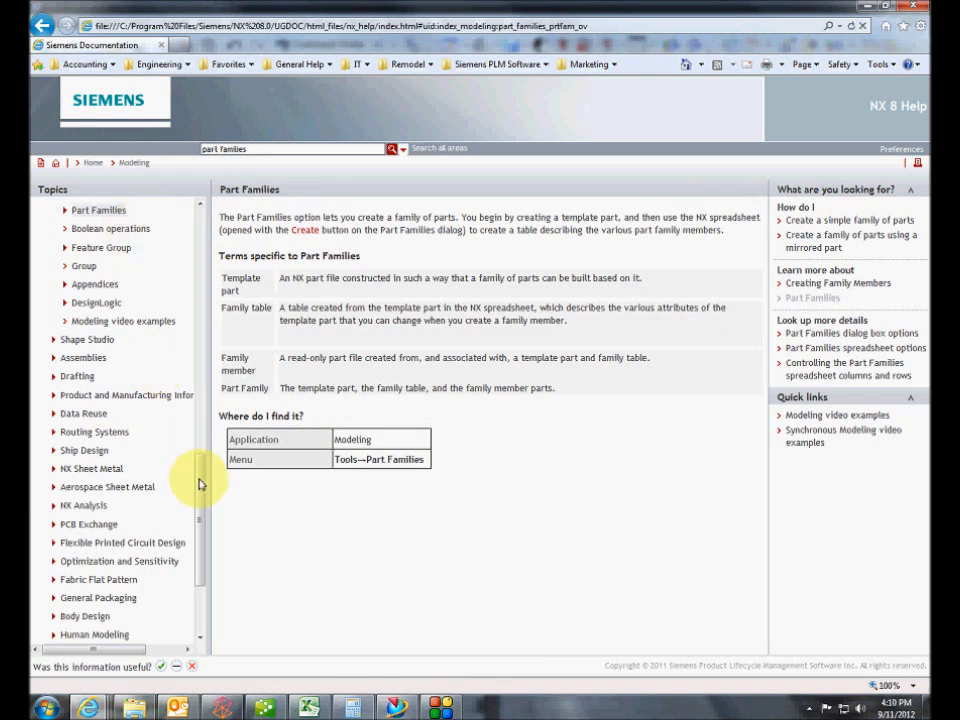
Open the "Create a simple family of parts" topic under Part Families and examine its bracket template expressions and dimension figure
drag(199, 484, 204, 443)
click(78, 354)
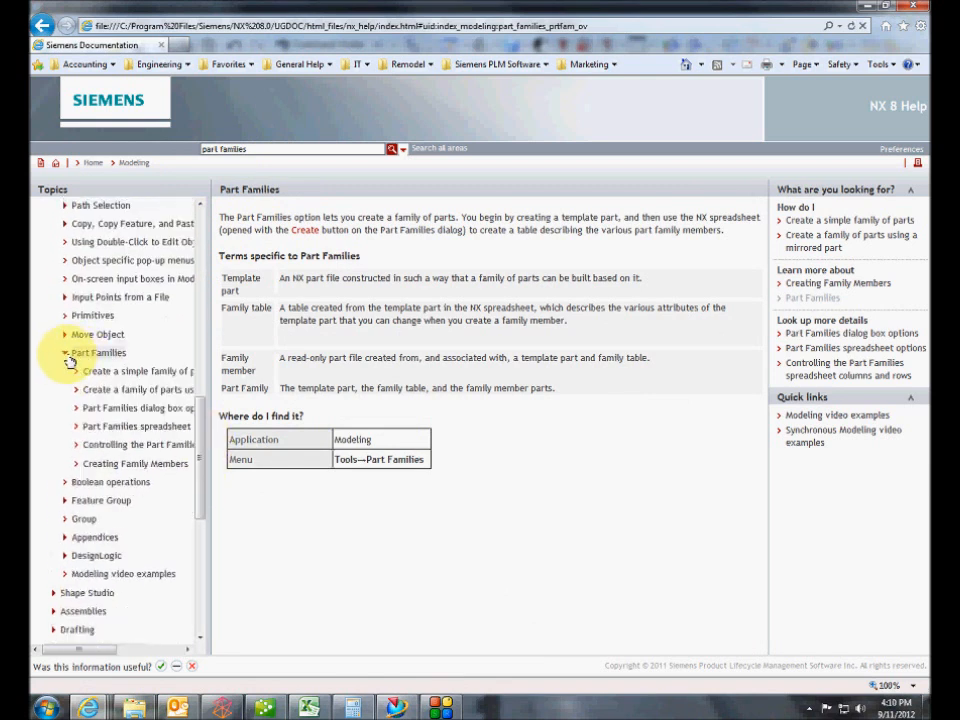
drag(208, 414, 261, 418)
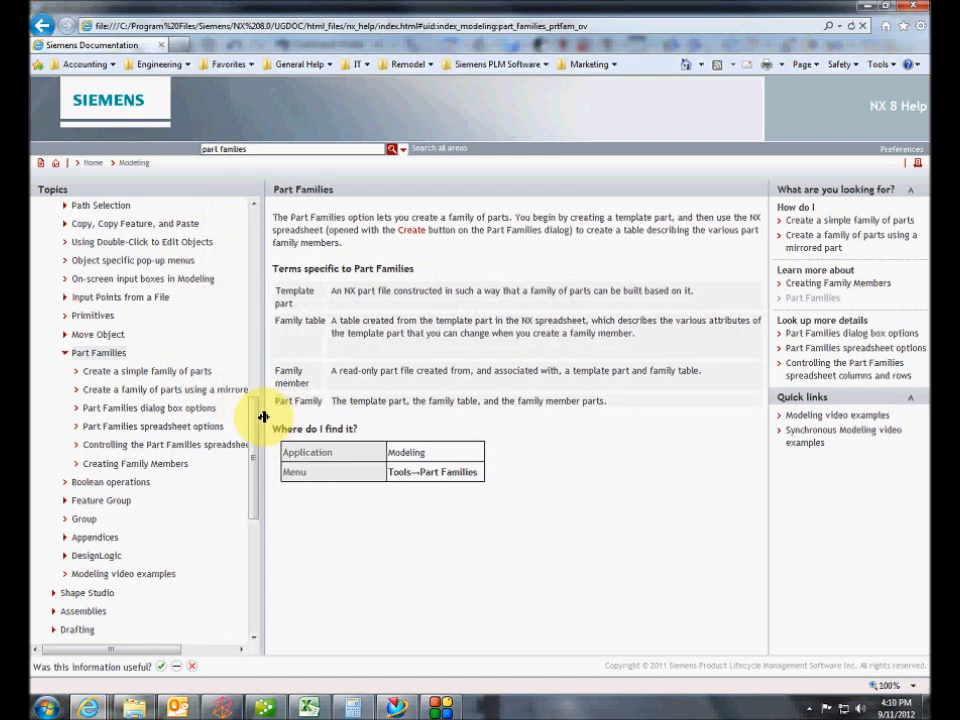
click(185, 374)
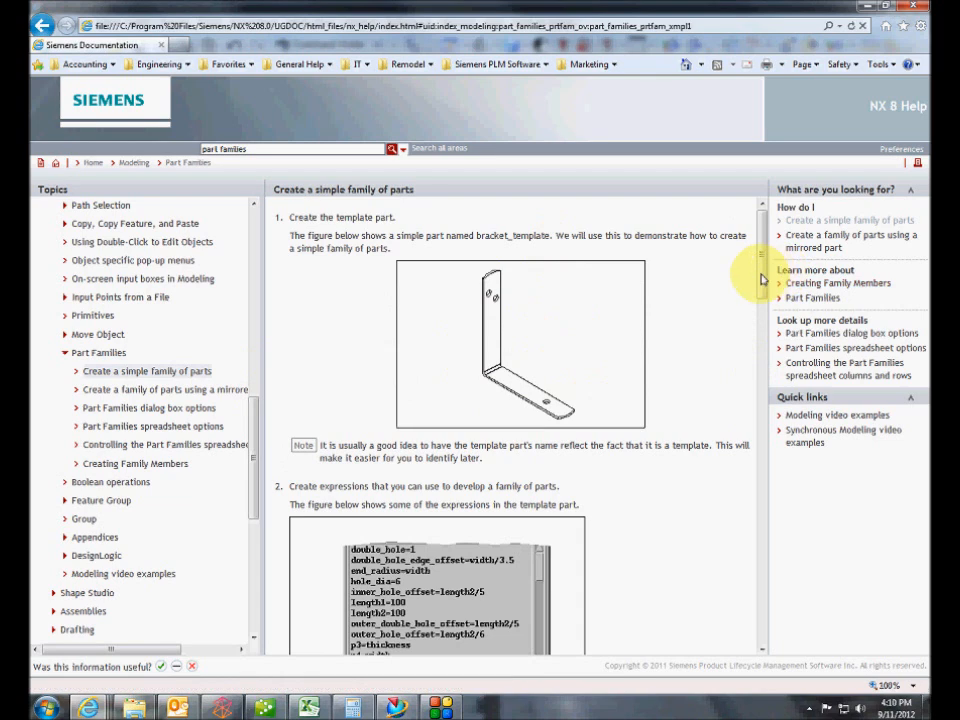
scroll(682, 340, down, 3)
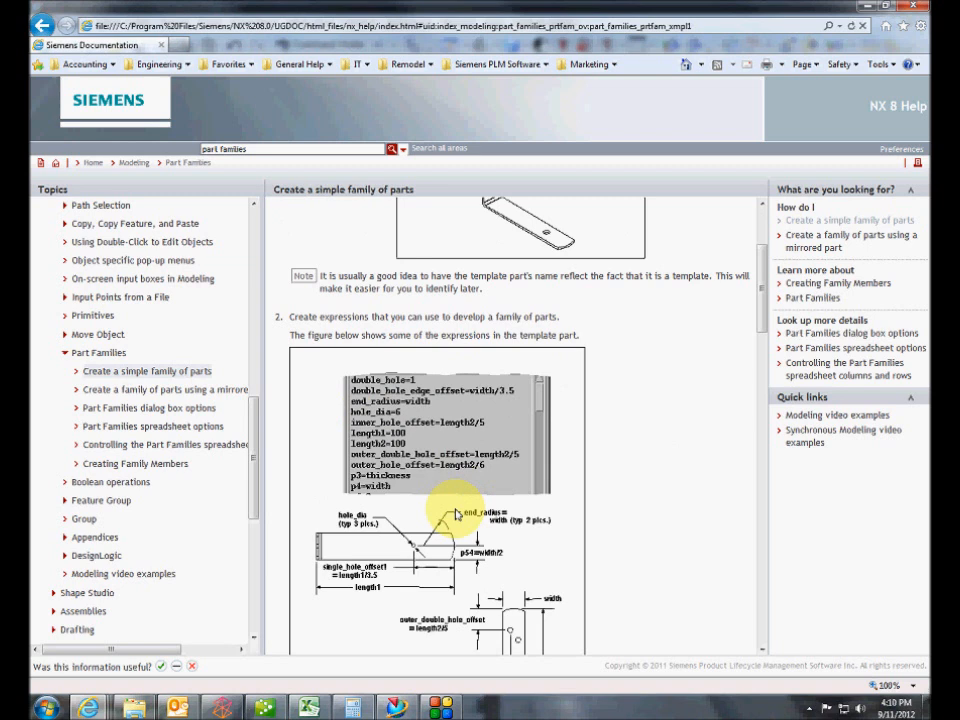
scroll(455, 514, up, 1)
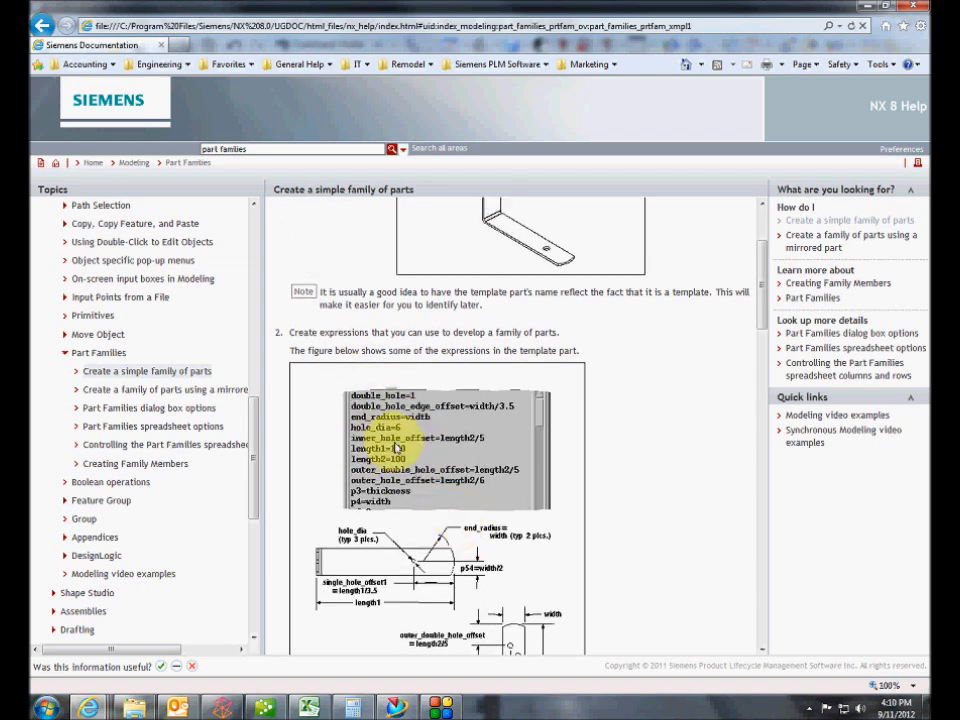
mouse_move(761, 311)
mouse_down()
mouse_move(769, 321)
mouse_move(766, 311)
mouse_up()
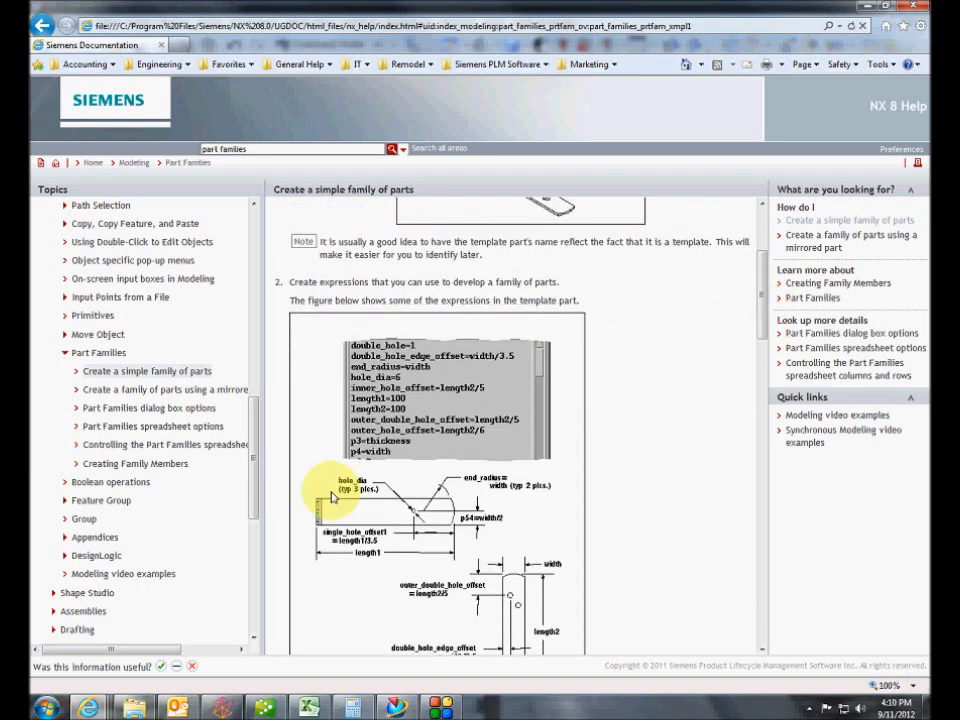
Switch back to NX and start an Extrude with a new section sketch on the YZ datum plane
click(398, 706)
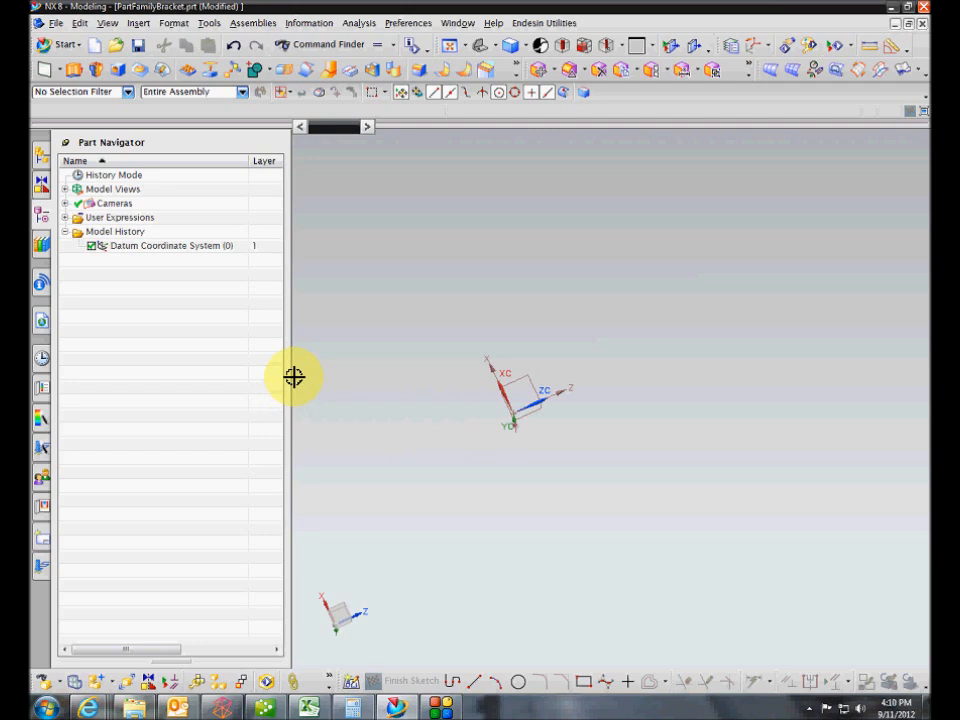
middle_drag(356, 304, 369, 316)
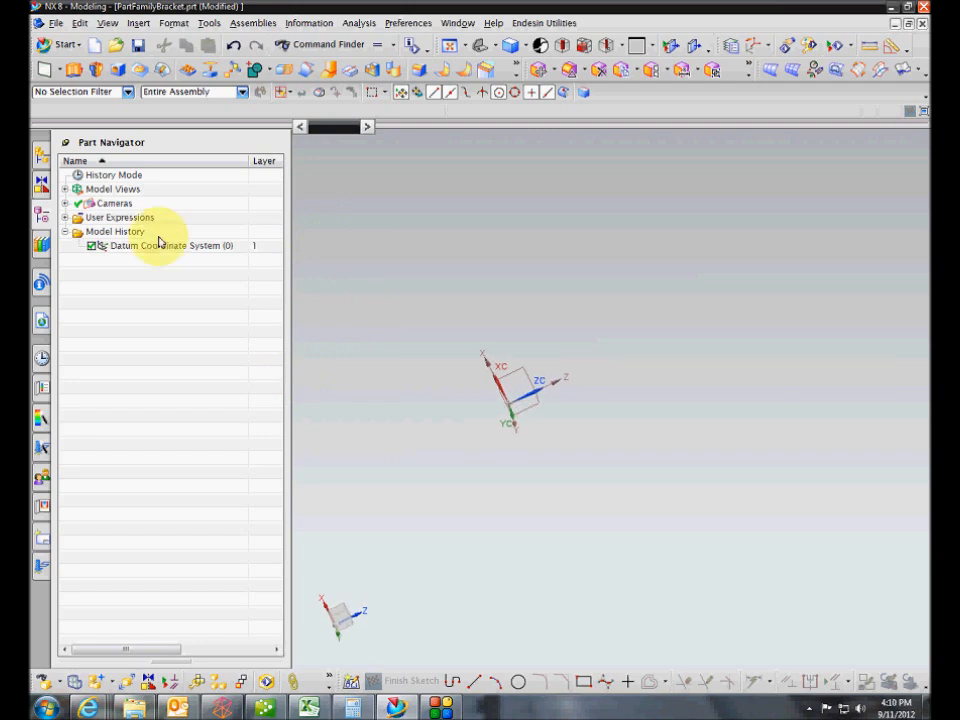
click(73, 70)
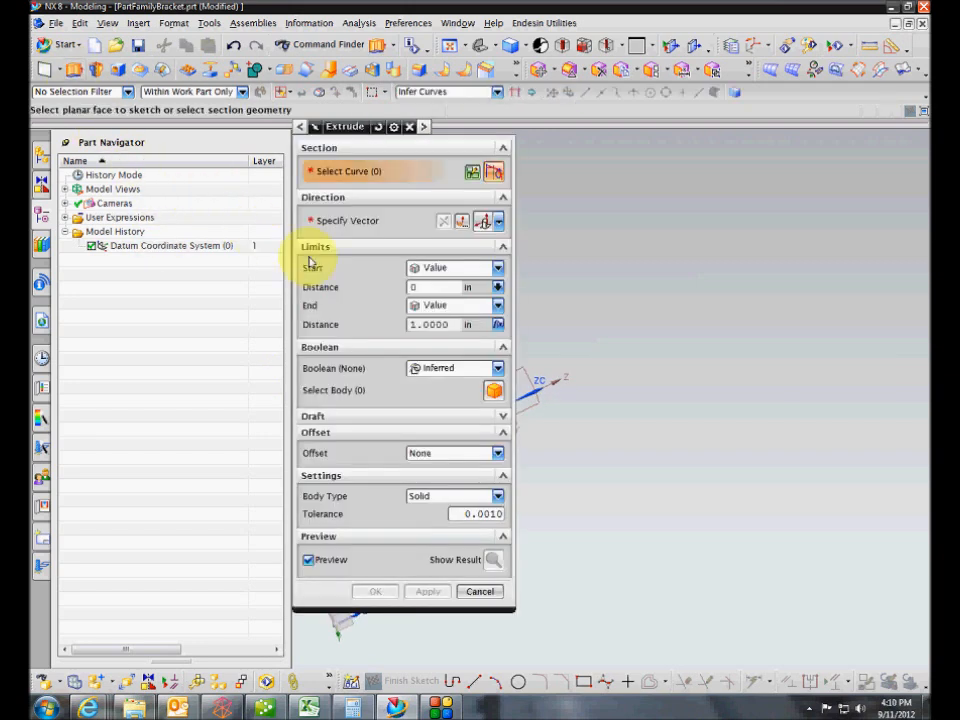
click(542, 401)
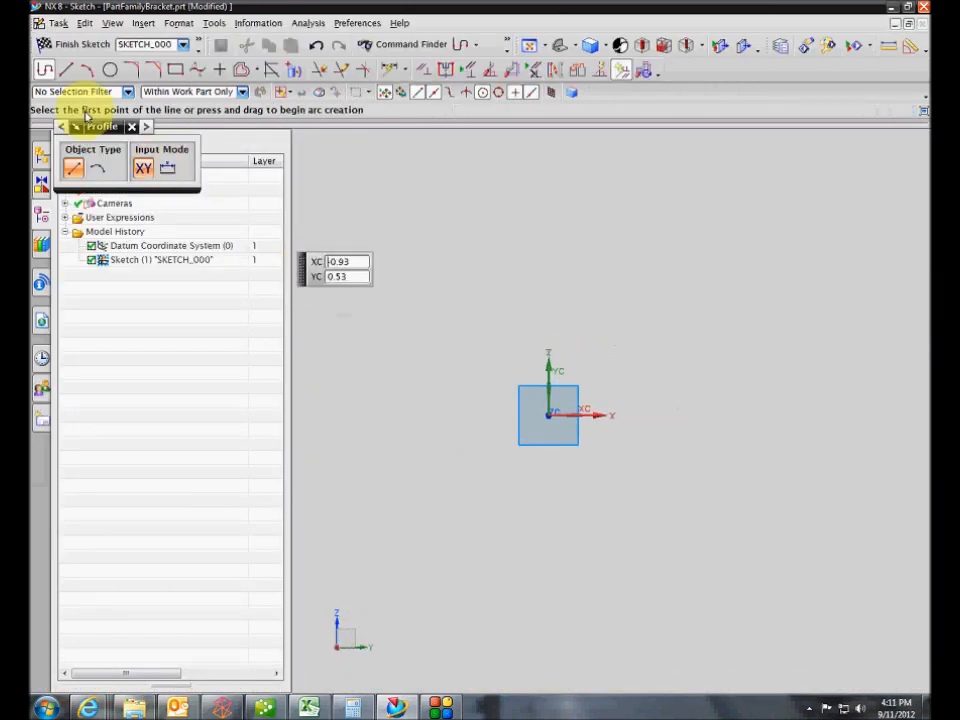
Sketch a closed L-shaped profile above the origin, about 0.62 in wide and 0.48 in tall, with thin legs
click(543, 188)
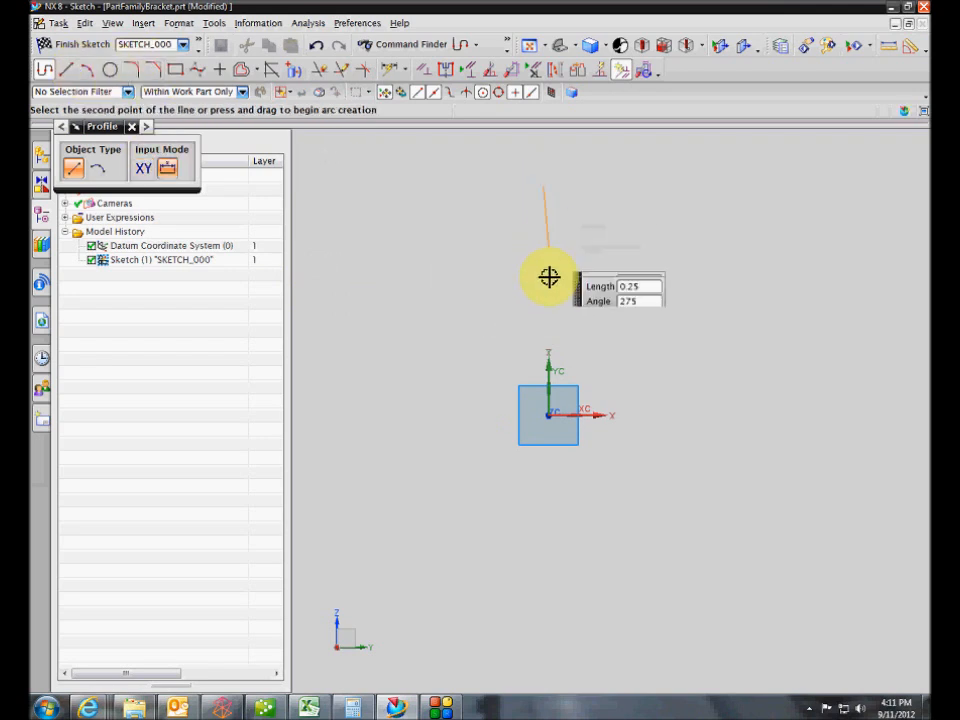
click(543, 313)
click(707, 314)
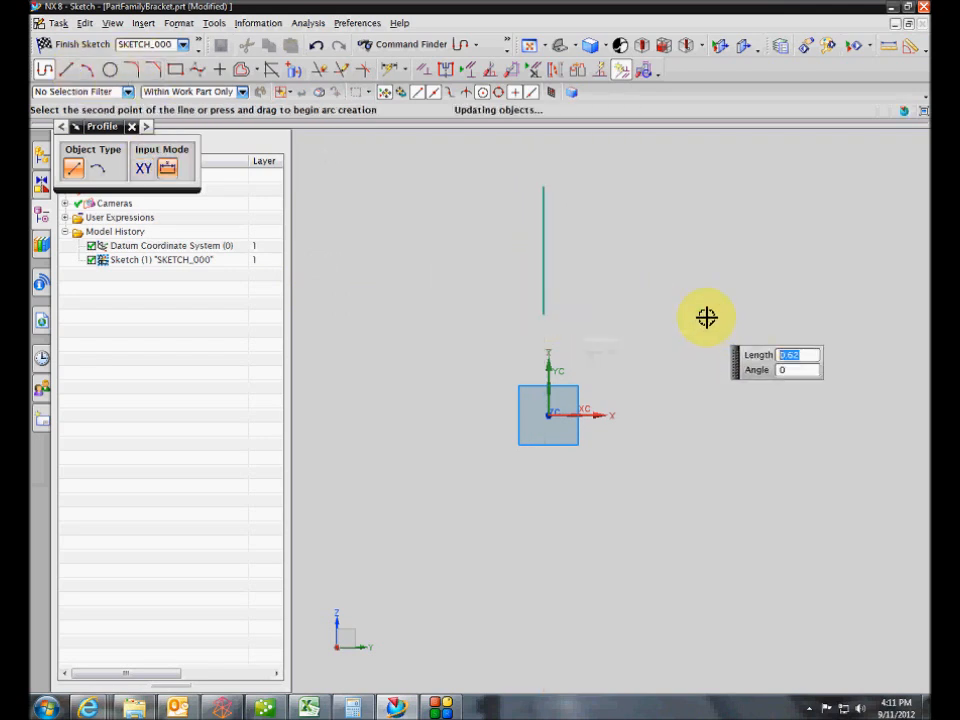
click(707, 297)
click(577, 295)
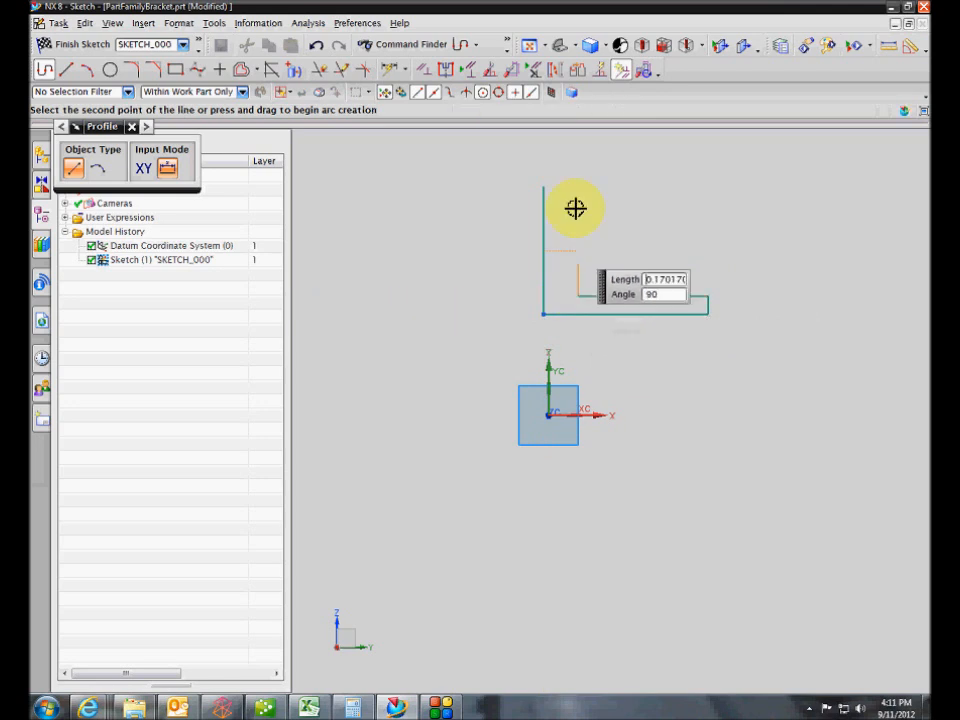
click(576, 188)
click(542, 188)
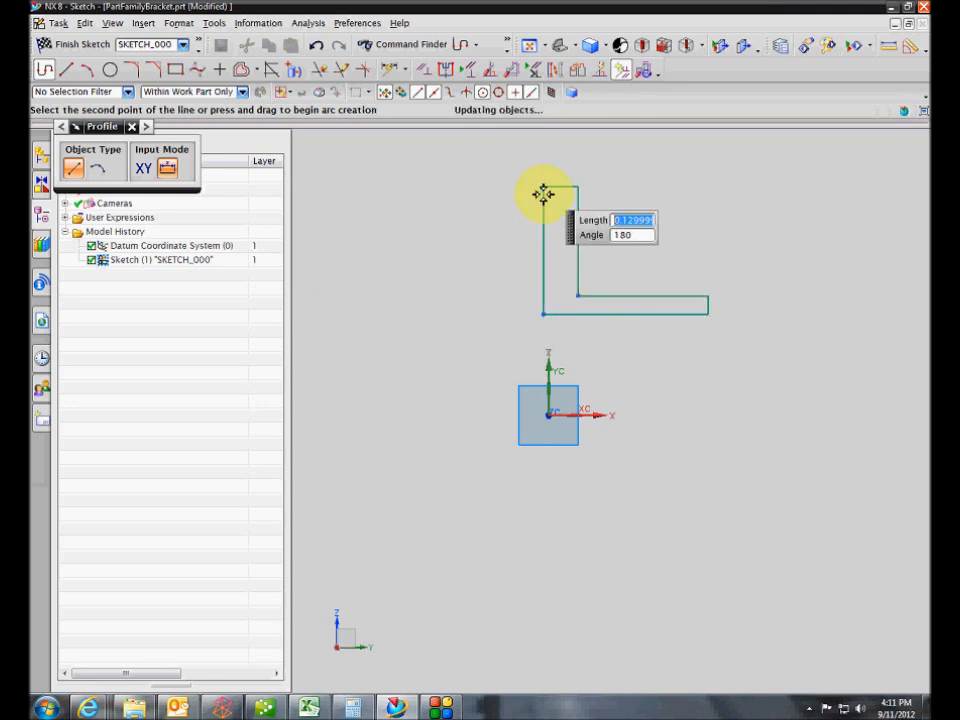
key(Escape)
Dimension the gap between the horizontal leg's two long edges and drive it with the thickness expression
key(d)
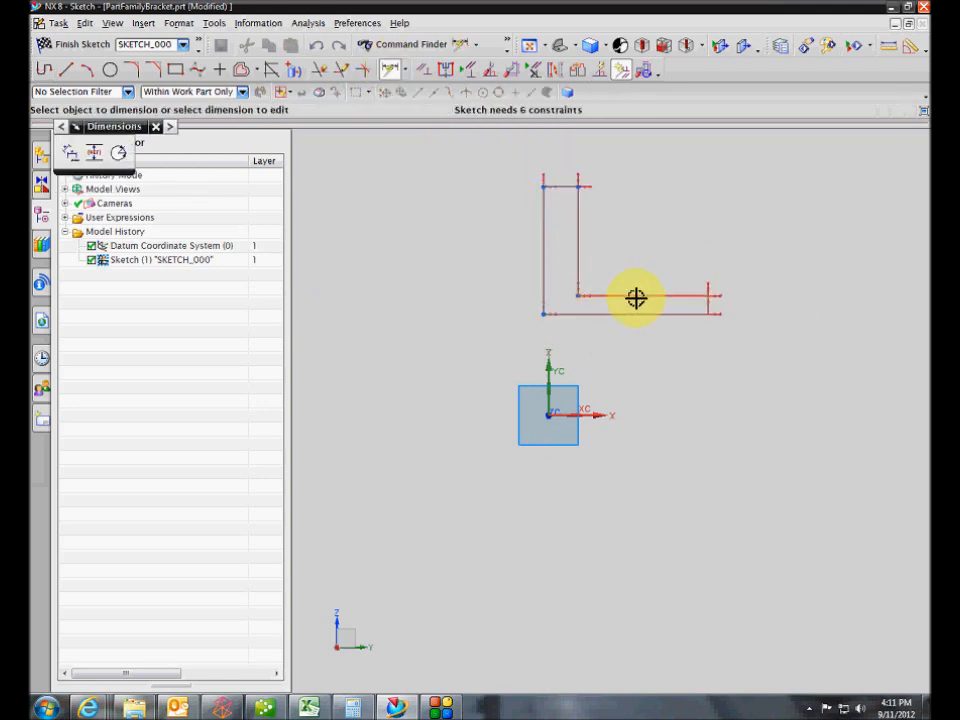
click(640, 297)
click(649, 313)
click(742, 428)
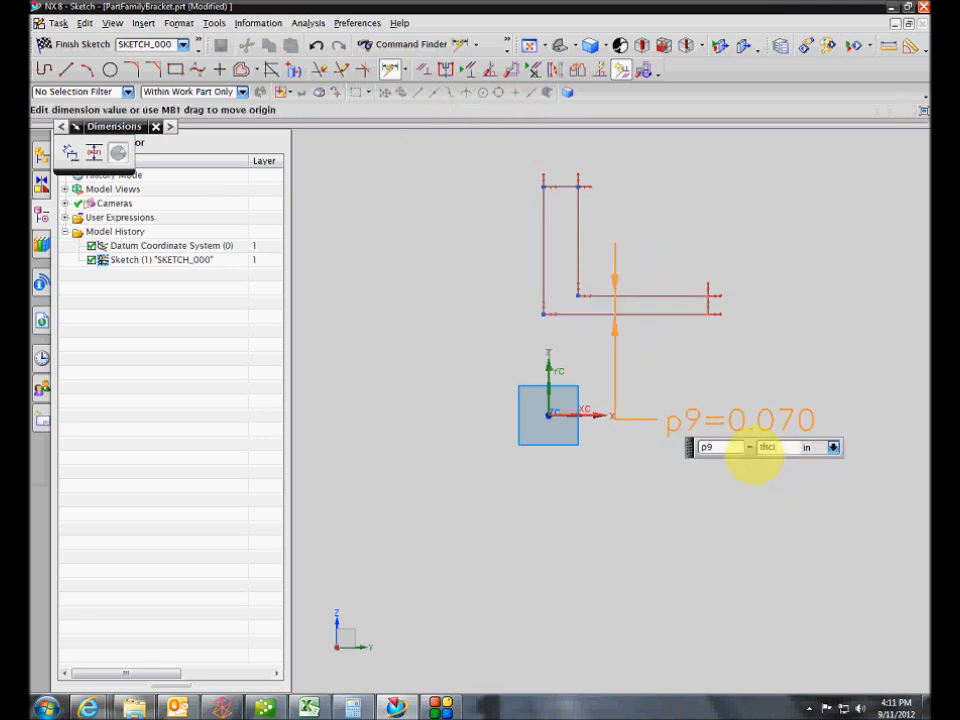
key(BackSpace)
key(BackSpace)
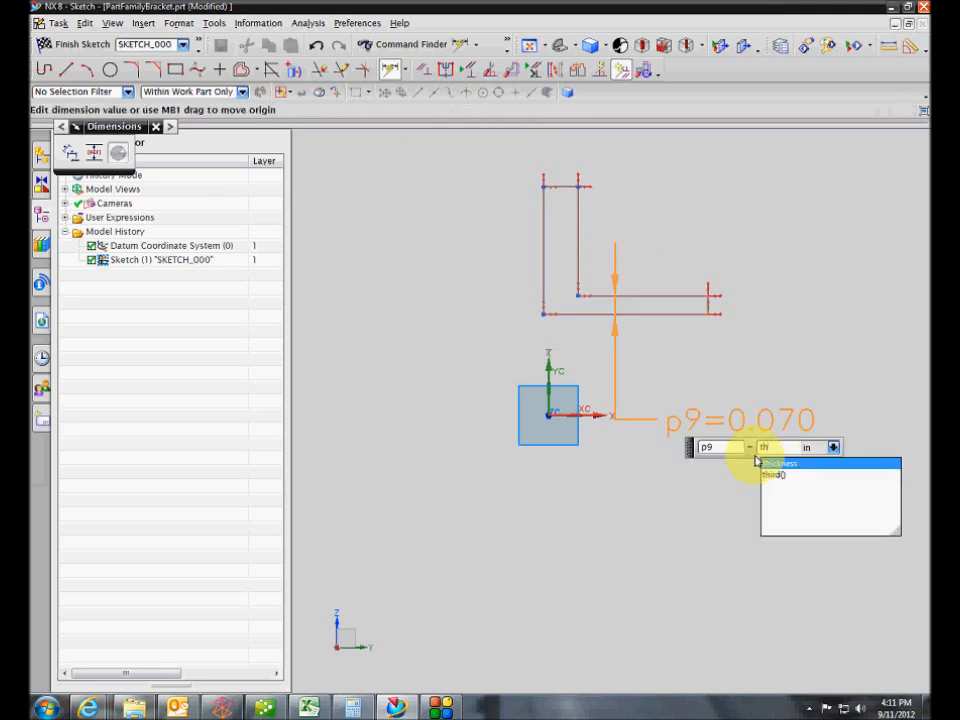
click(759, 462)
key(Return)
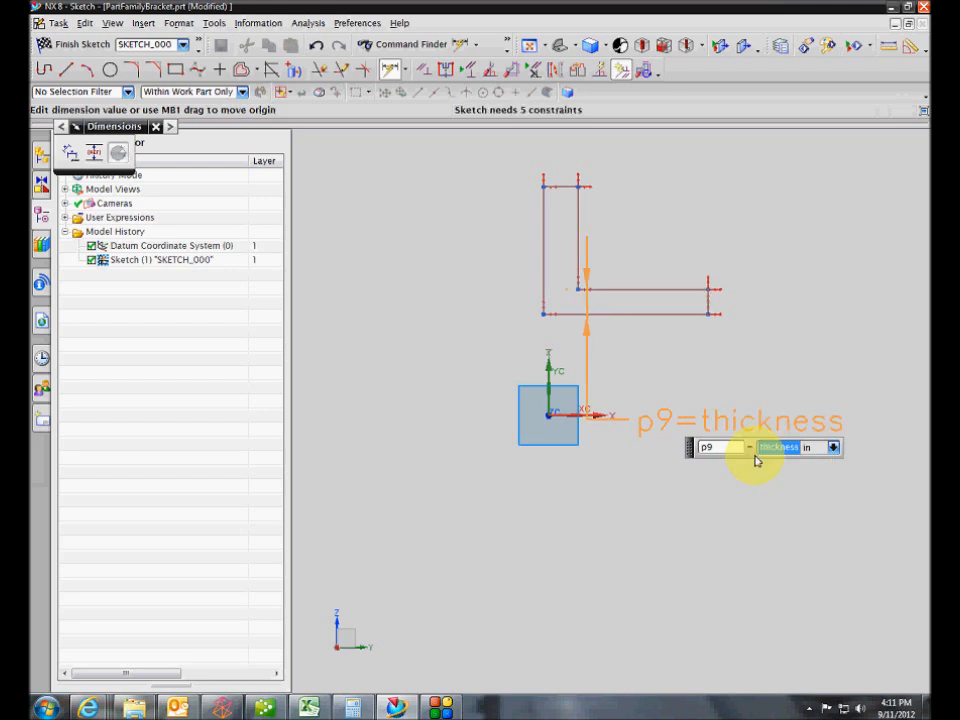
Dimension the outer vertical edge of the L profile and drive it with the length1 expression
click(535, 273)
click(470, 262)
text(leng)
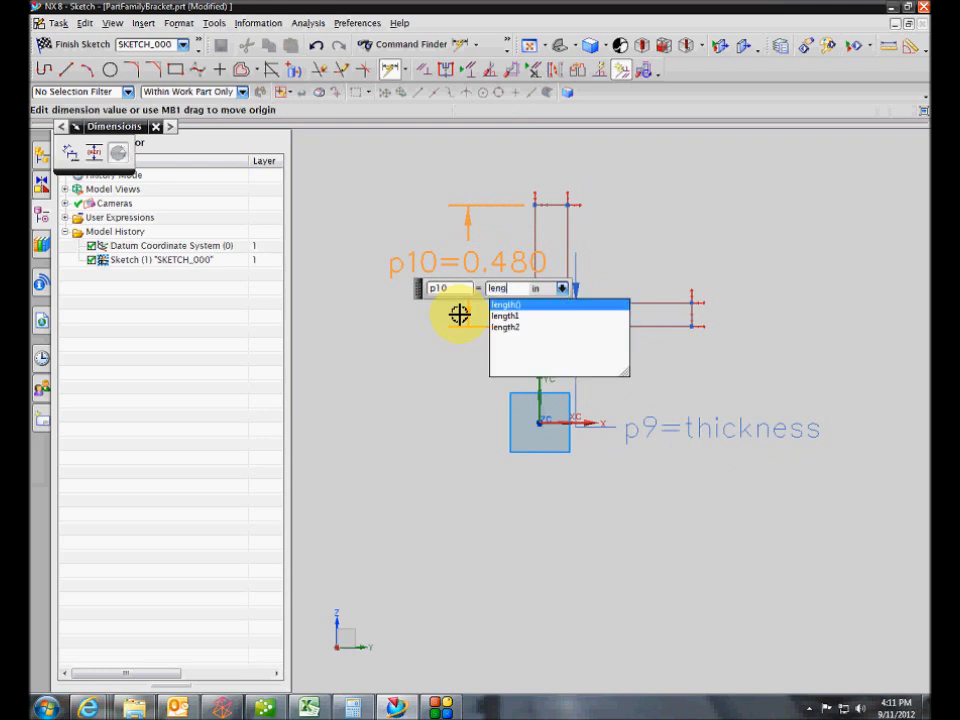
key(Down)
key(Return)
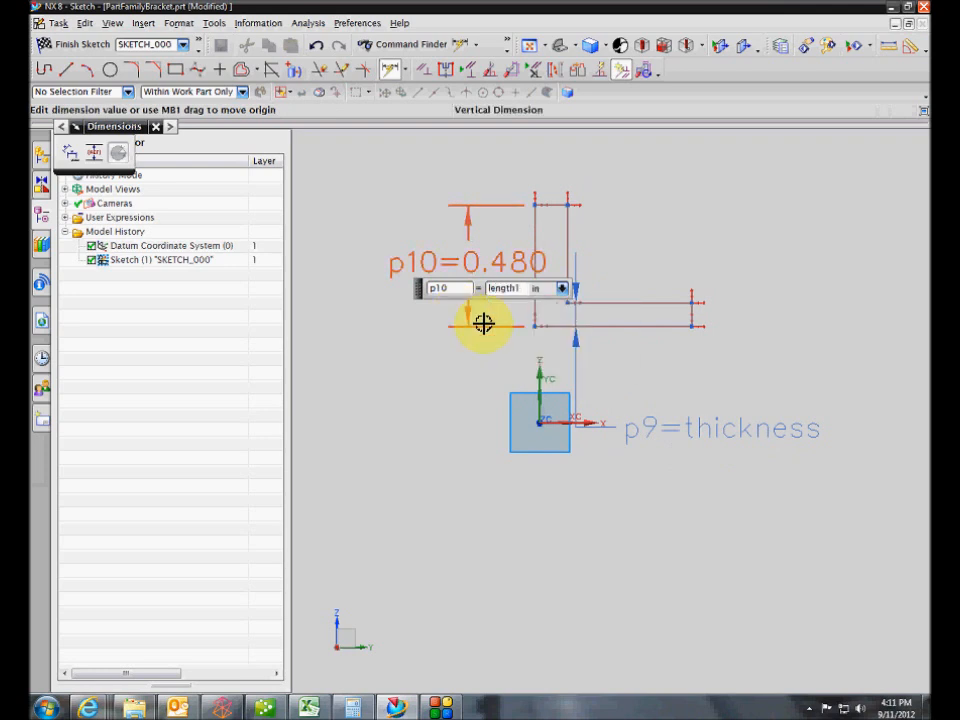
Dimension the outer horizontal edge of the L profile and drive it with the length2 expression
click(591, 327)
click(641, 368)
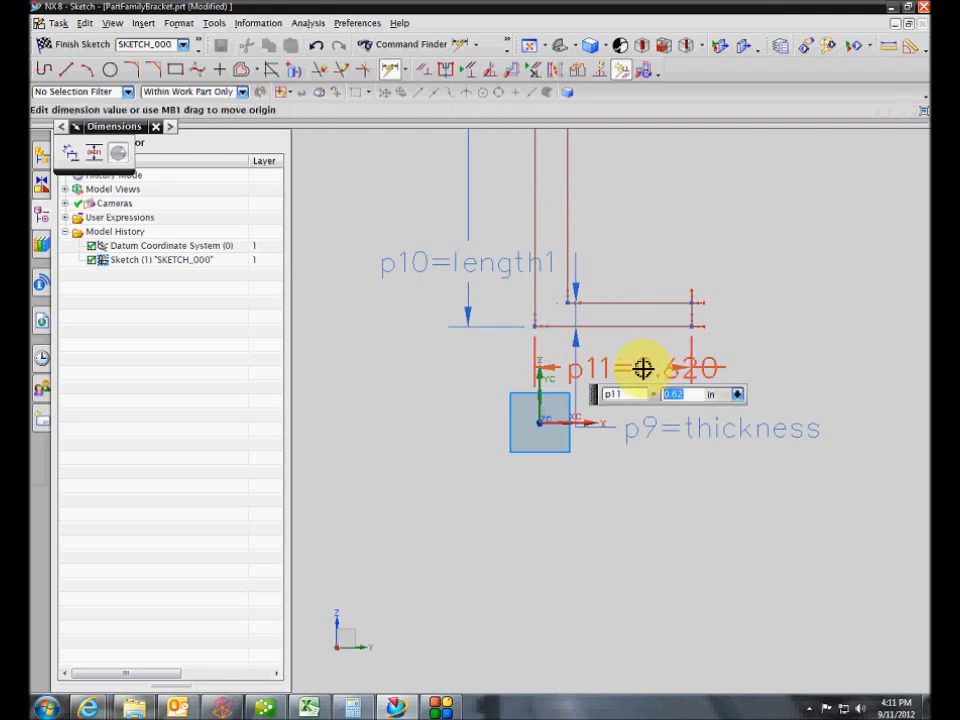
text(leng)
key(Down)
key(Down)
key(Return)
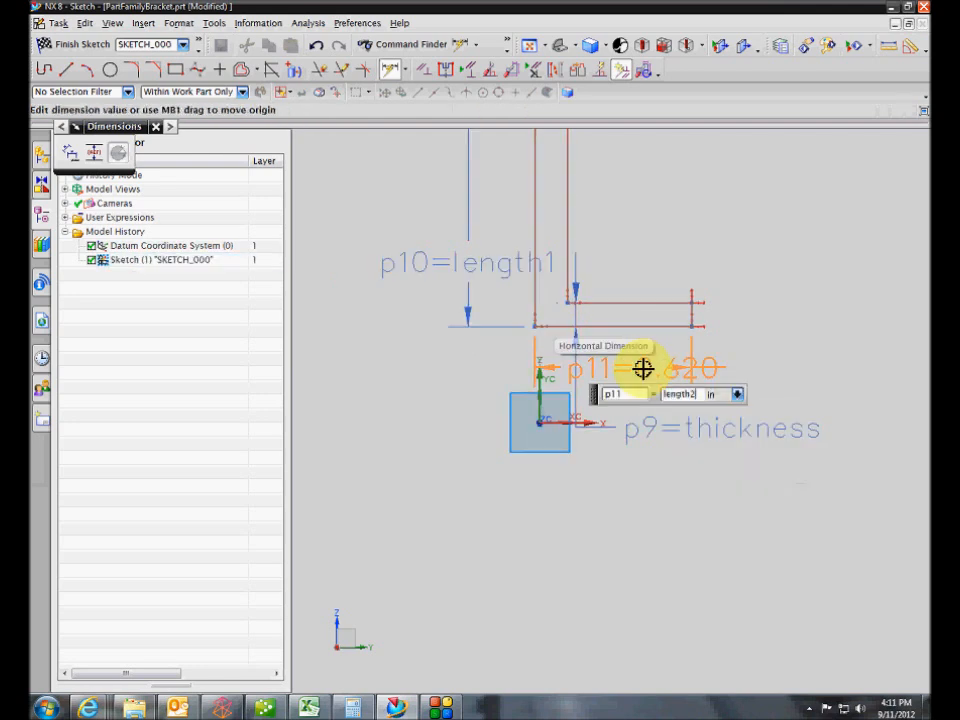
key(Return)
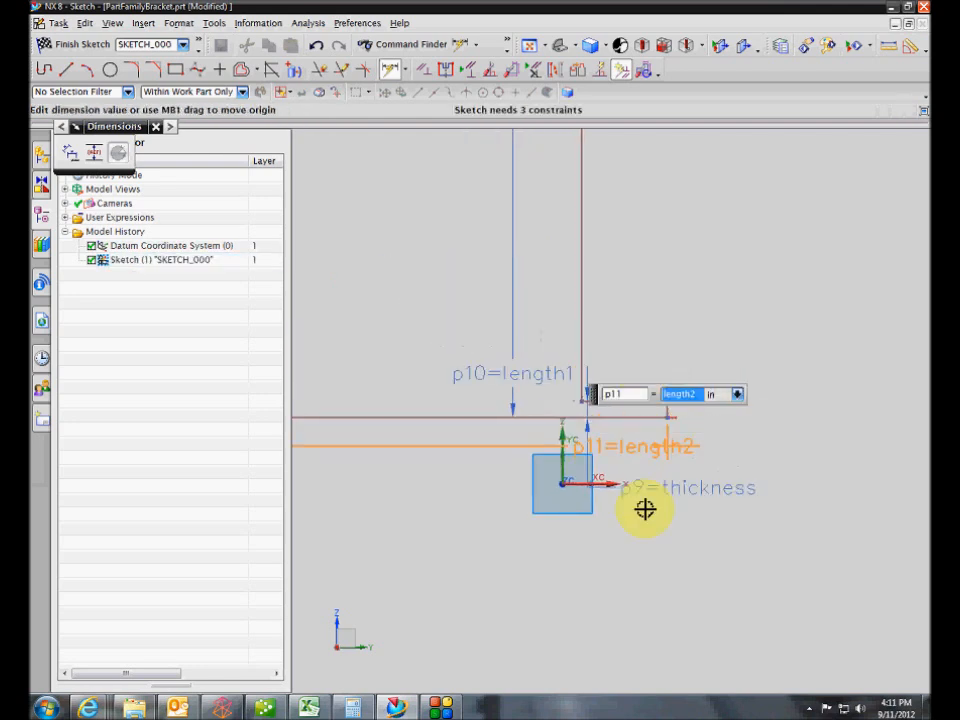
Constrain the short end edges of the two legs to equal length
click(421, 70)
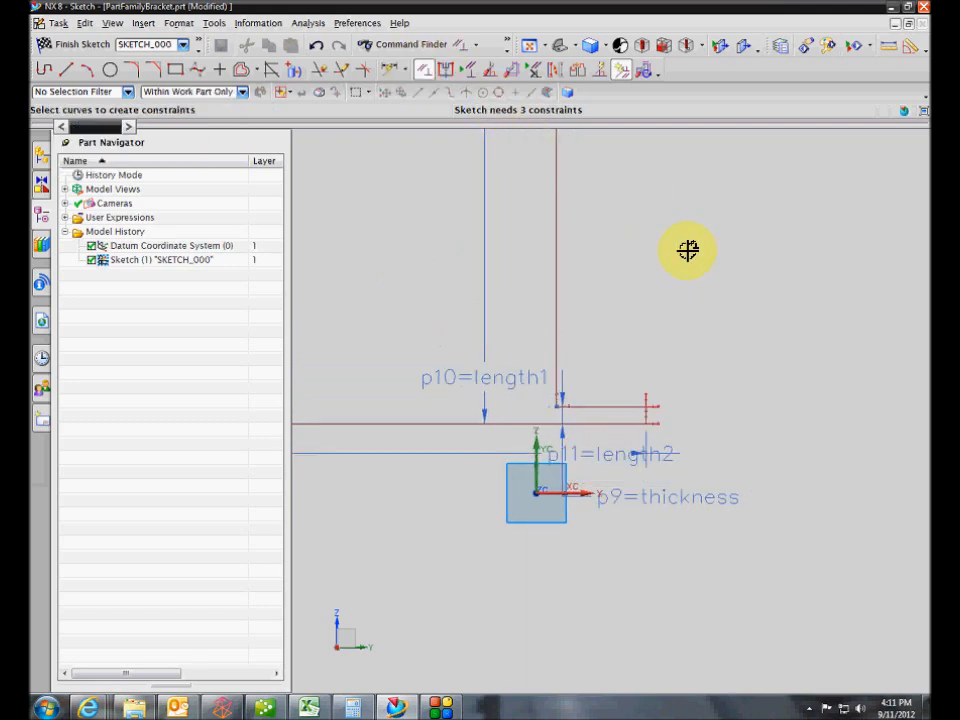
scroll(690, 300, up, 3)
scroll(733, 369, down, 3)
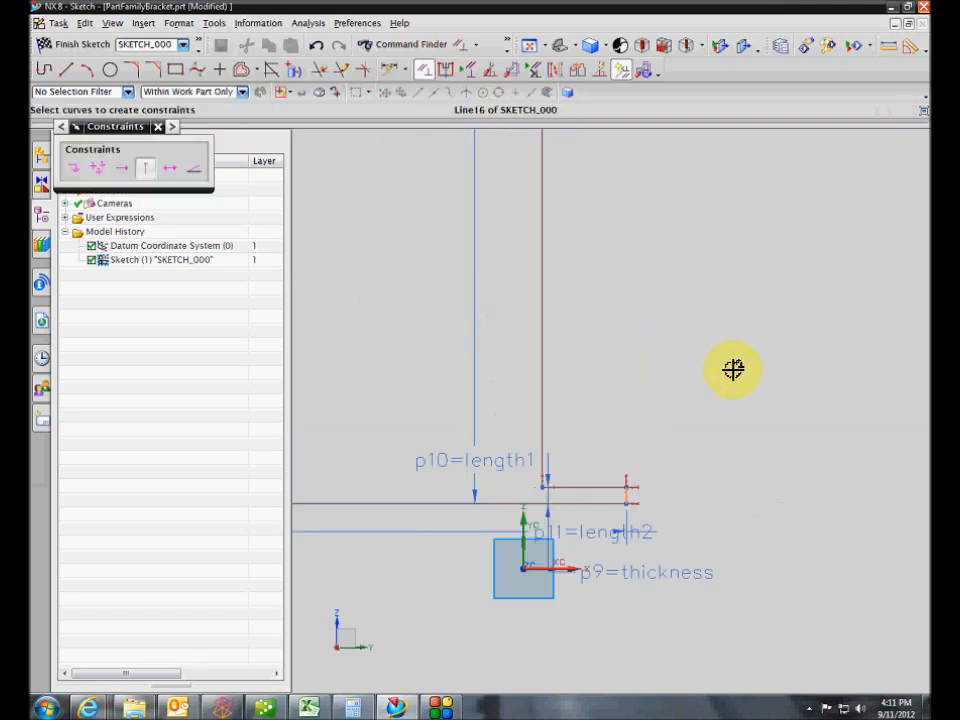
scroll(733, 369, up, 8)
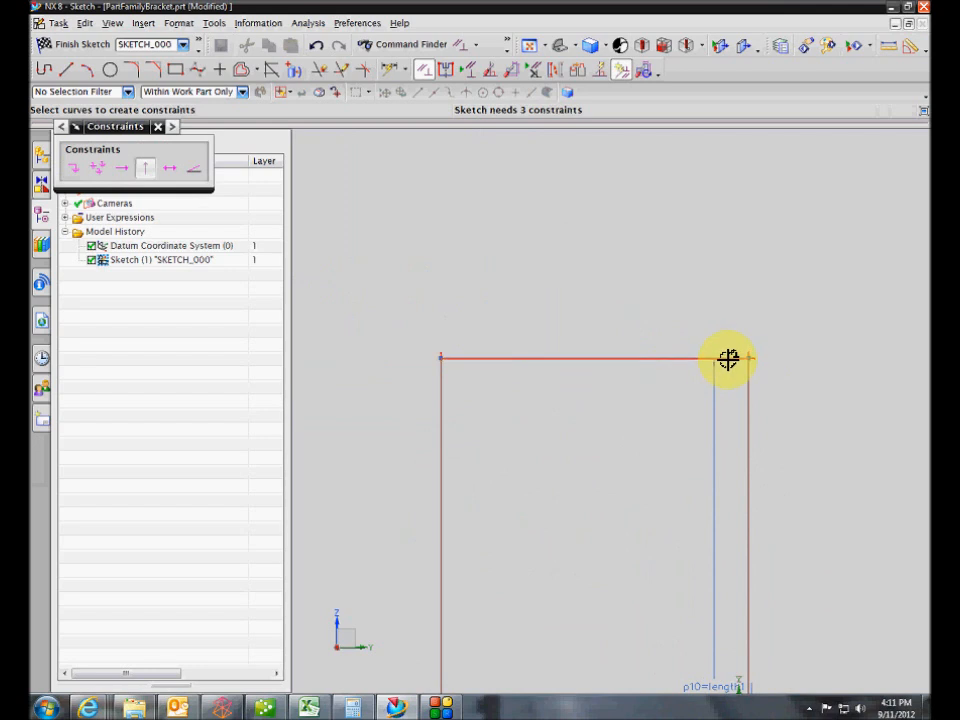
click(728, 358)
click(241, 176)
scroll(431, 316, down, 10)
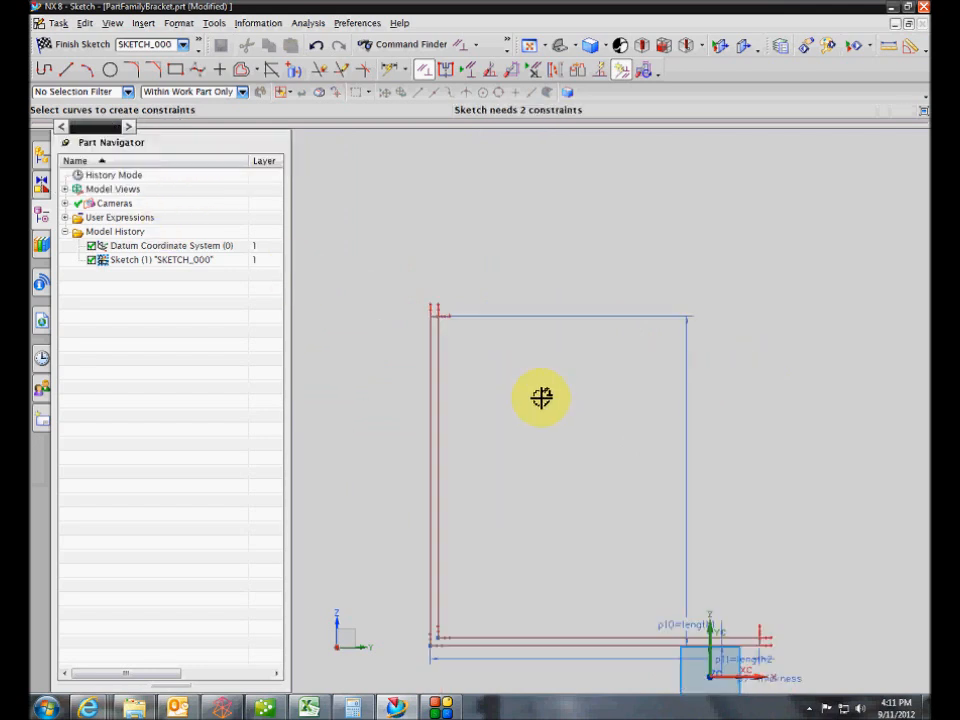
Constrain the outer corner of the L profile coincident with the sketch origin
shift+middle_drag(677, 625, 656, 424)
scroll(656, 424, up, 1)
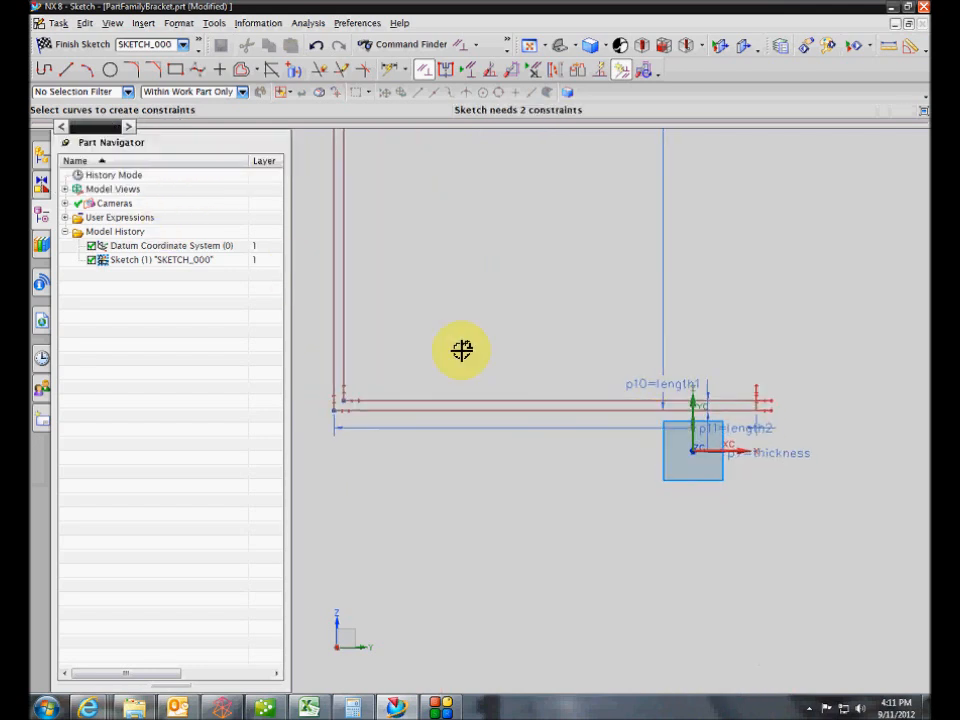
key(c)
click(504, 410)
key(Escape)
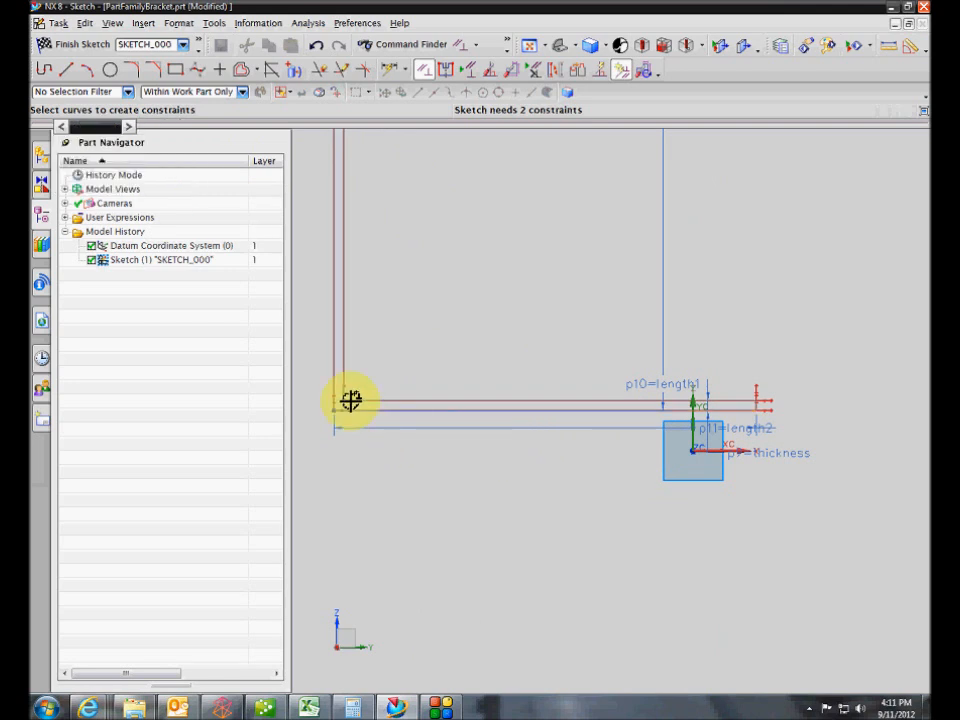
click(332, 410)
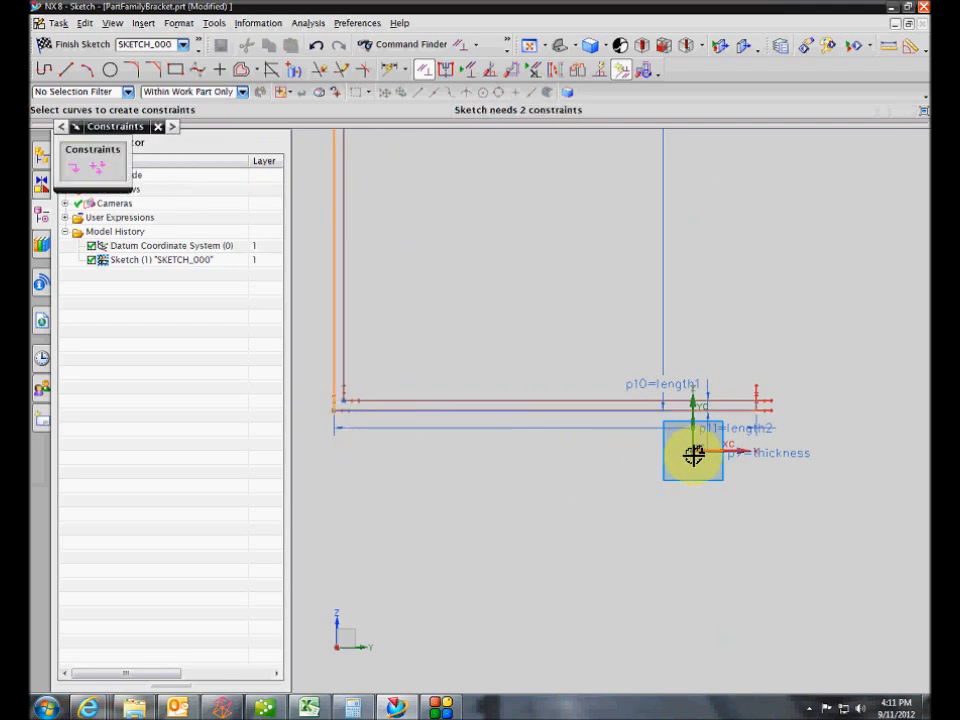
click(78, 174)
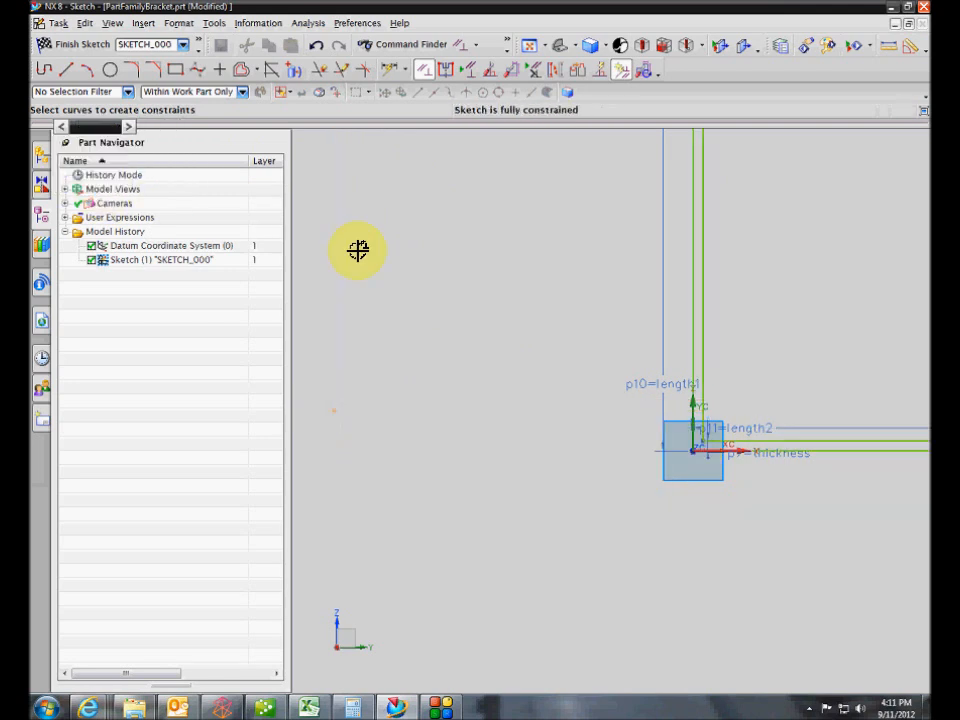
Reposition the thickness, length2 and length1 dimensions clear of the profile, outside its legs
drag(483, 410, 607, 446)
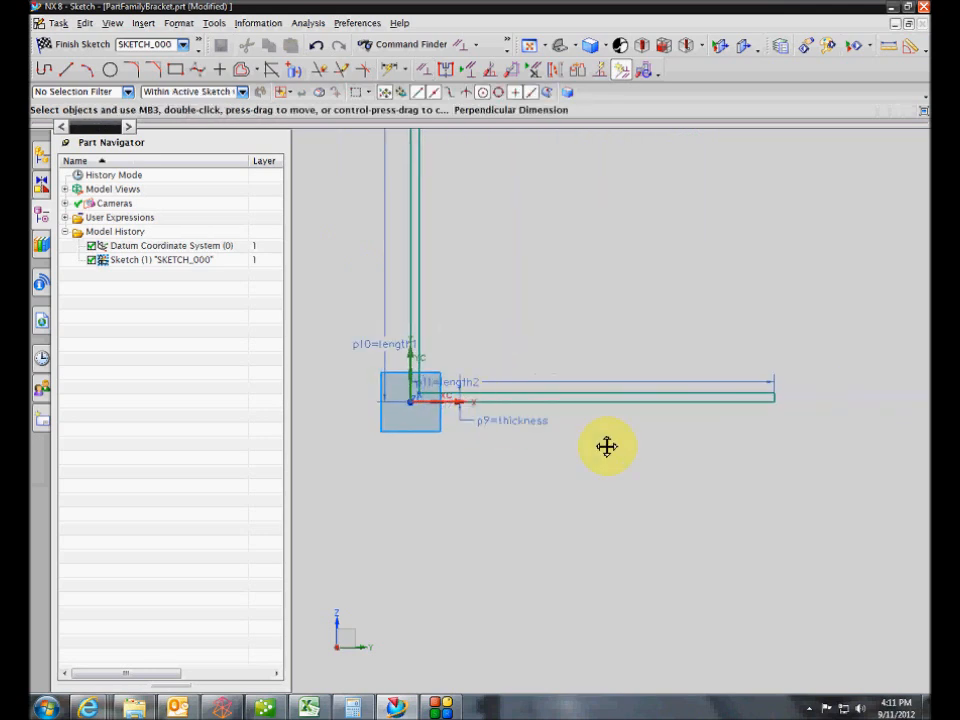
drag(540, 428, 565, 440)
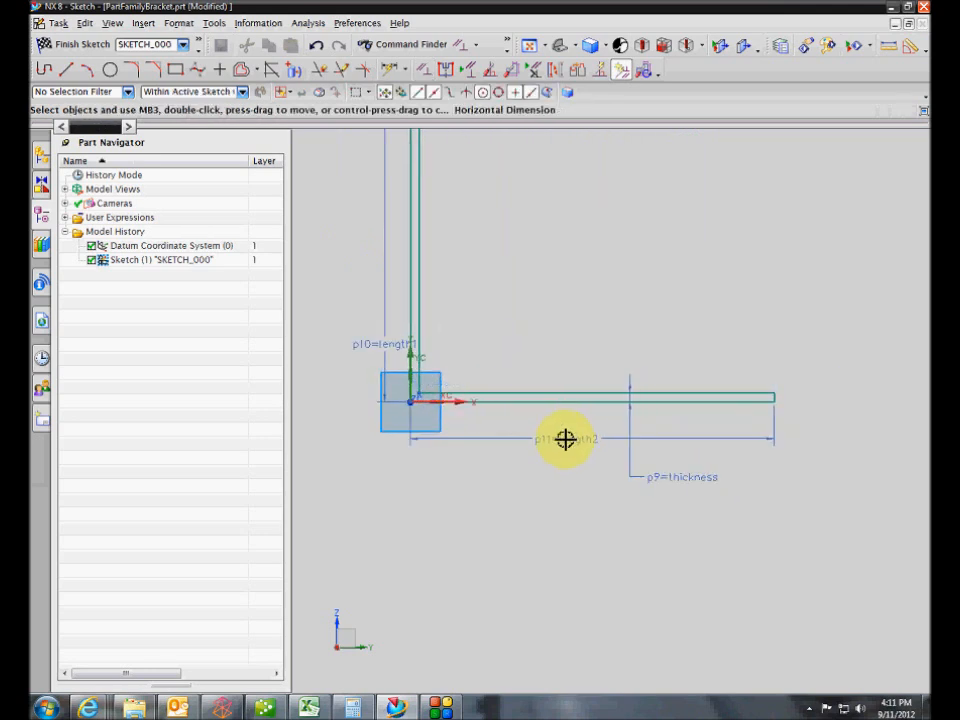
drag(336, 265, 324, 240)
shift+middle_drag(450, 272, 510, 360)
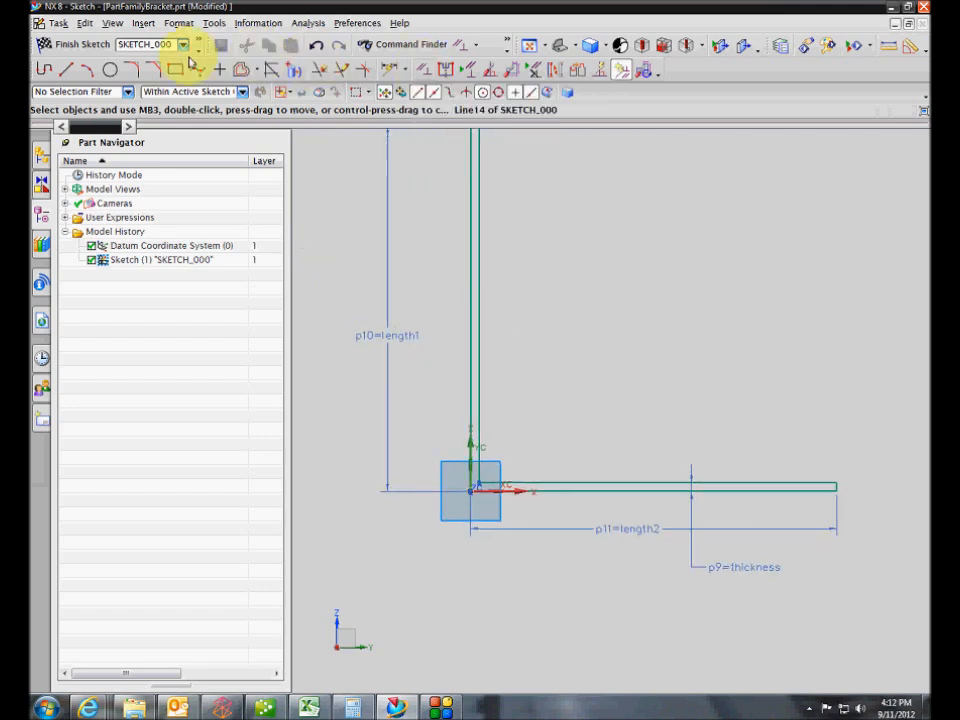
Fillet the outer corner of the L profile between its outer vertical and horizontal edges
click(137, 71)
scroll(491, 463, up, 3)
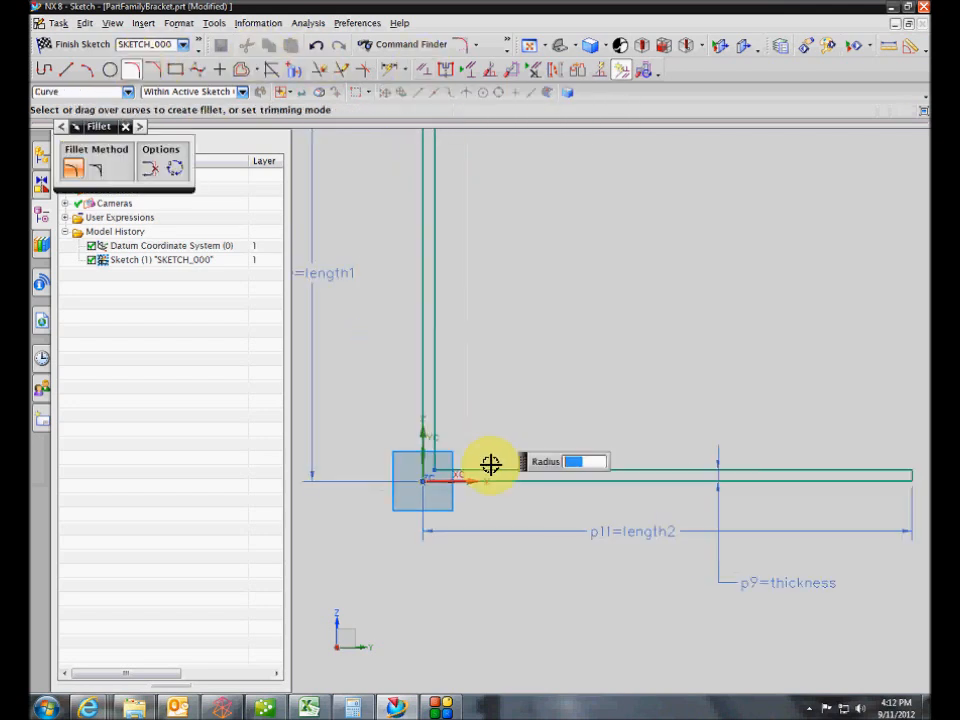
click(441, 479)
click(425, 428)
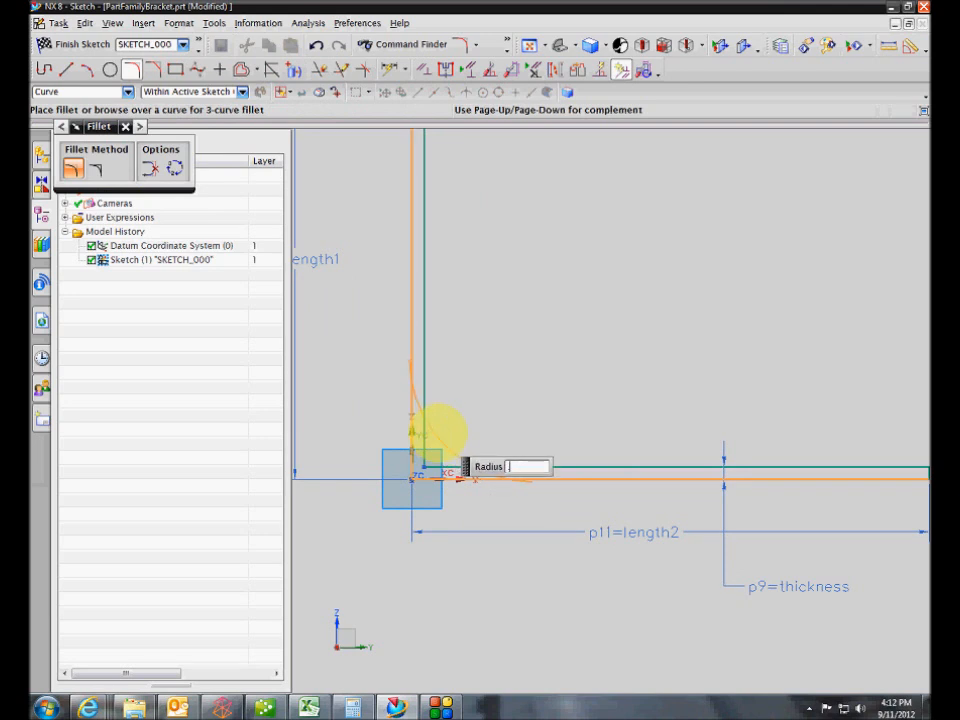
click(437, 432)
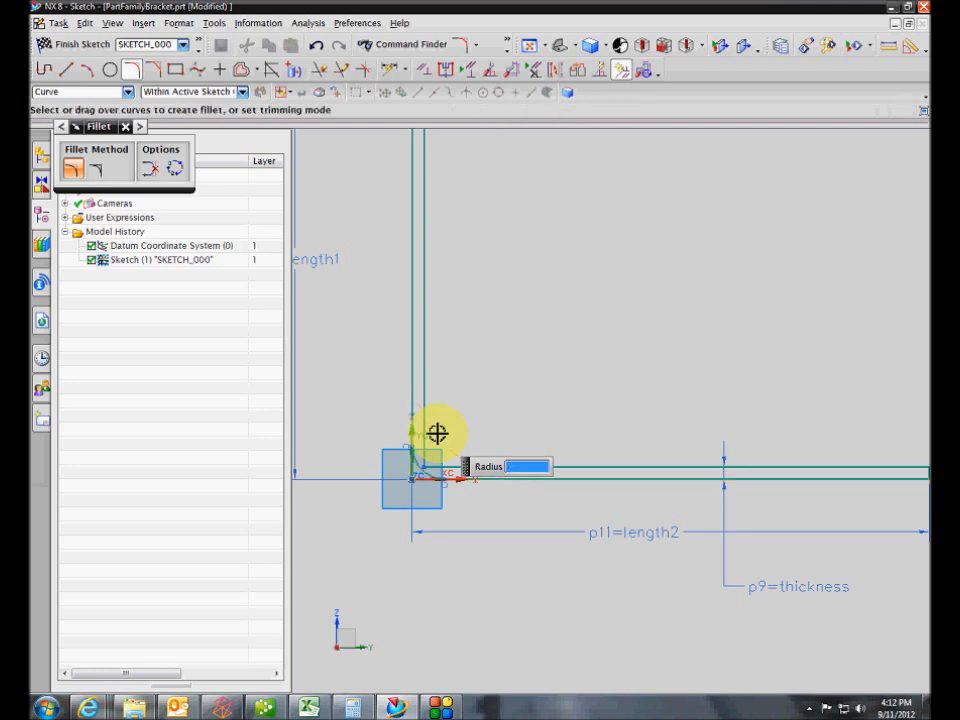
Dimension the outer fillet's radius and drive it with the bend_radius expression
click(389, 69)
click(418, 465)
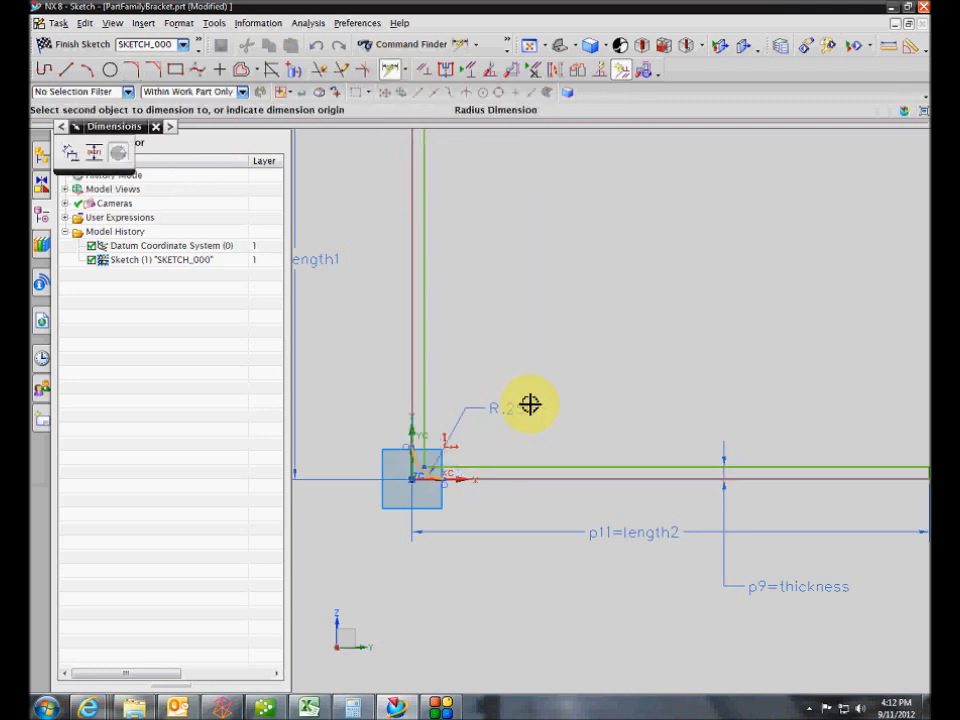
click(589, 379)
text(b)
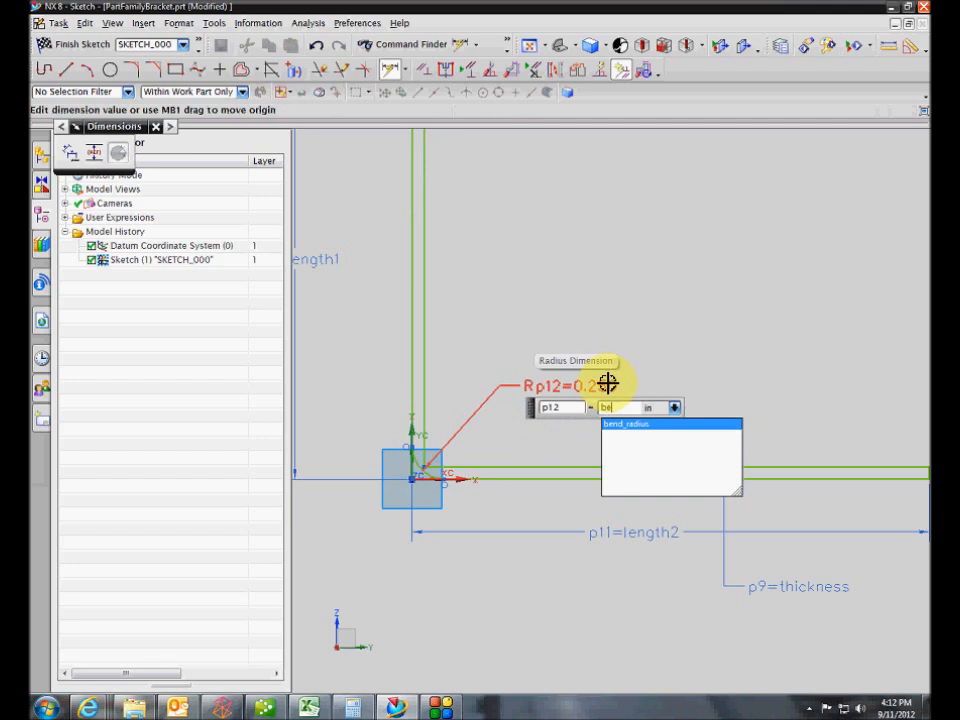
text(e)
key(Return)
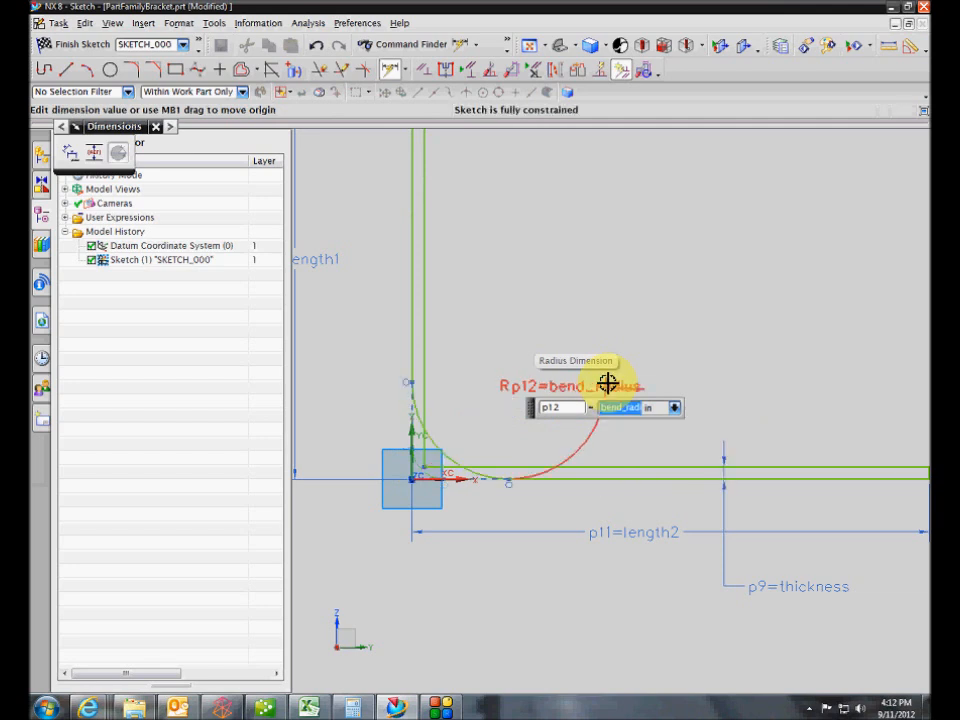
key(Escape)
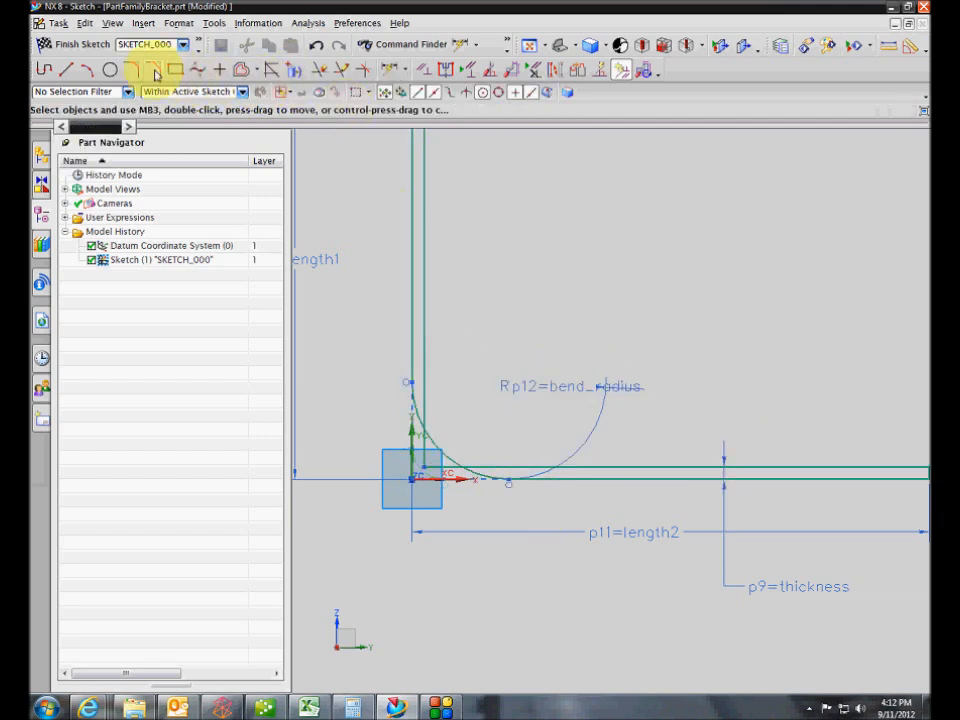
Fillet the inner corner of the L profile and move the bend_radius dimension clear of the bend
click(133, 69)
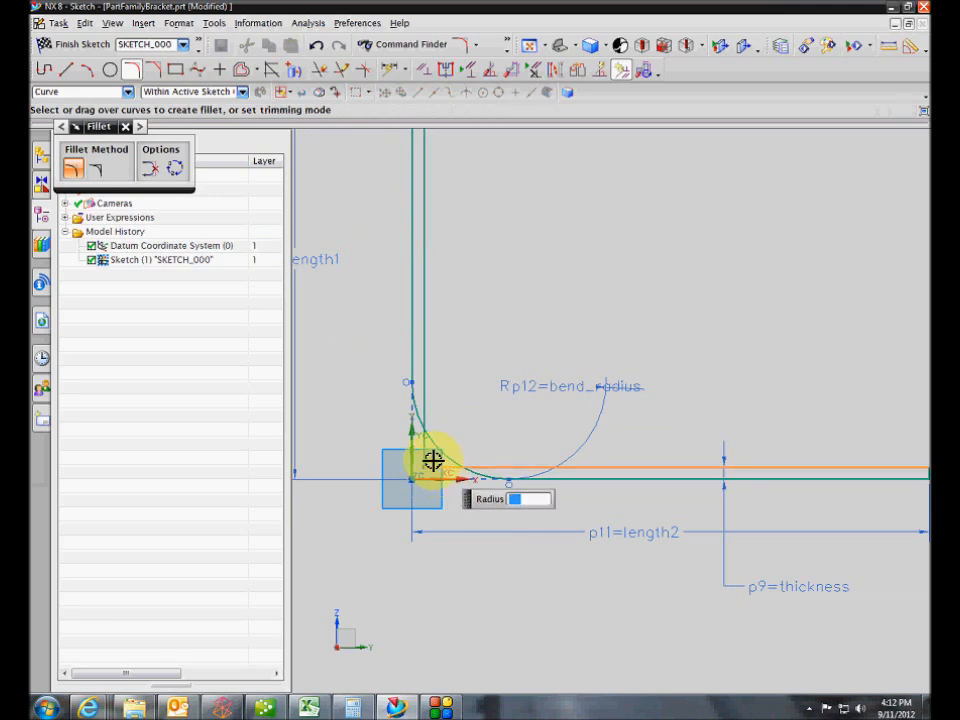
click(432, 460)
click(450, 424)
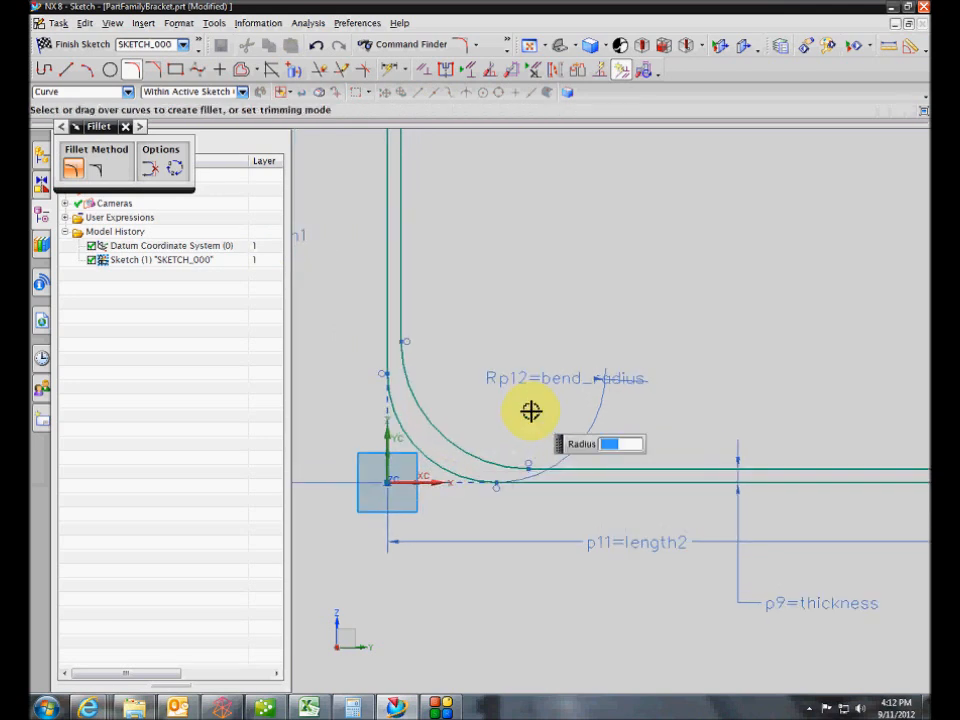
key(Escape)
scroll(554, 402, down, 1)
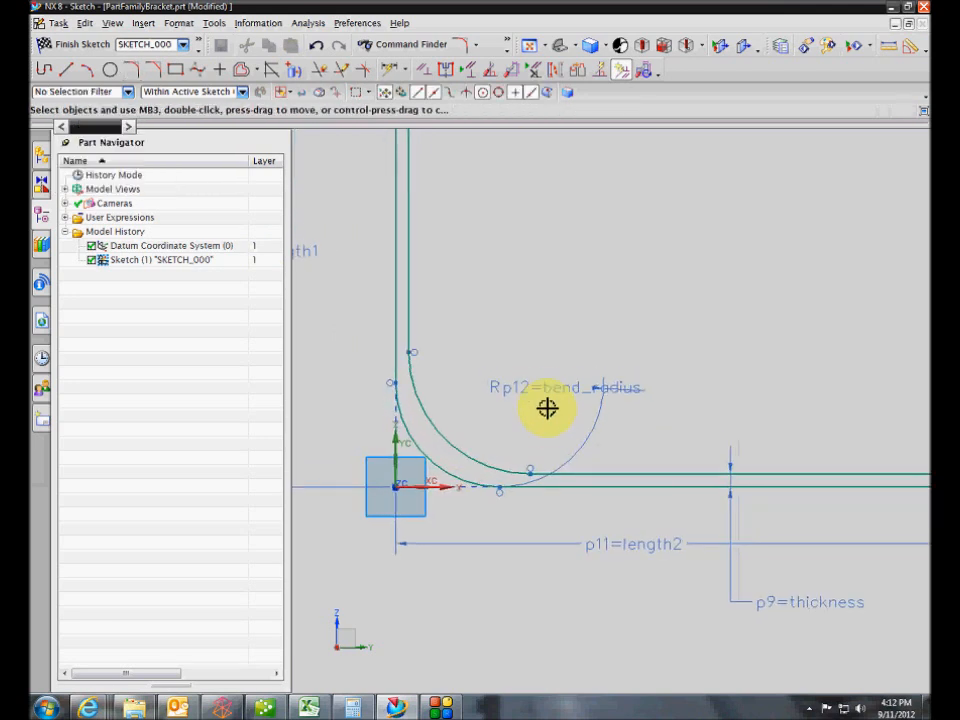
drag(555, 390, 662, 323)
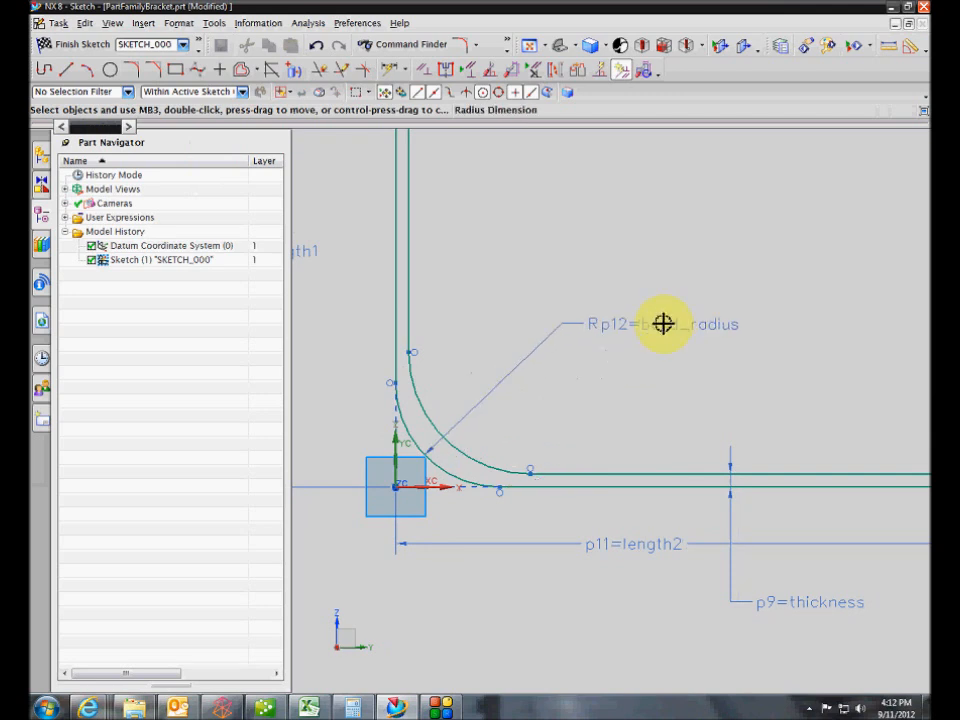
Make the inner and outer bend arcs of the L profile concentric and finish the sketch
click(422, 72)
click(414, 436)
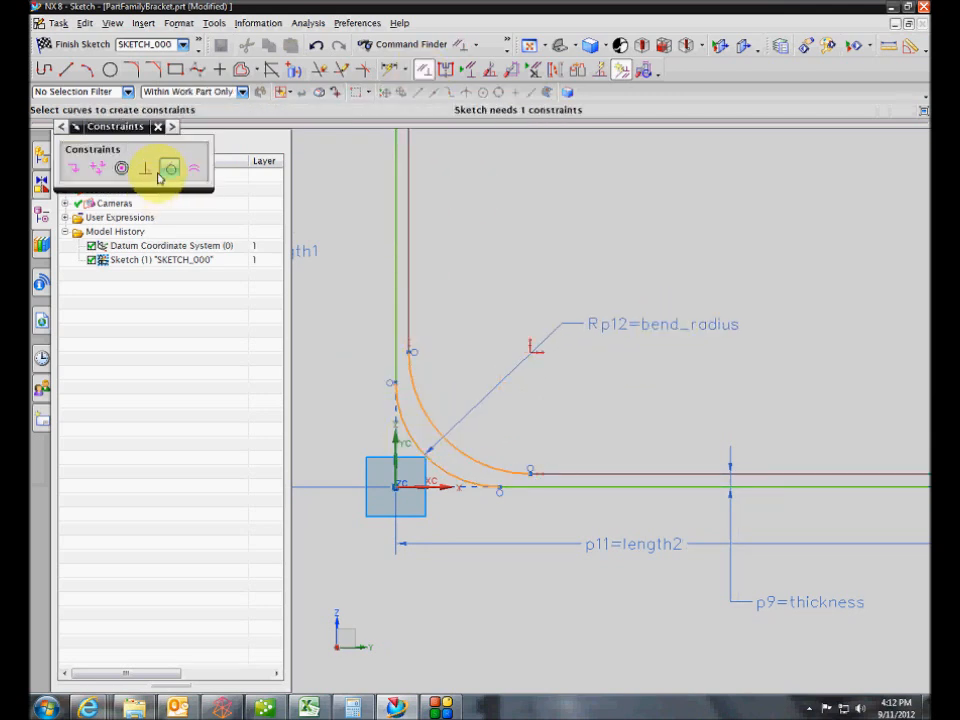
click(121, 168)
scroll(709, 623, down, 4)
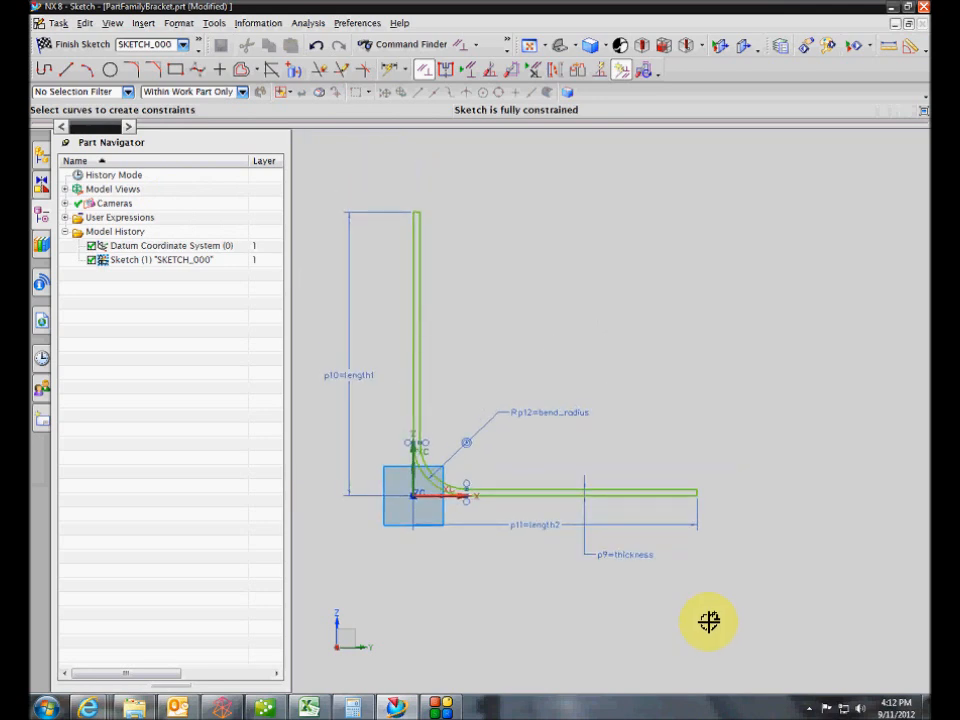
key(Escape)
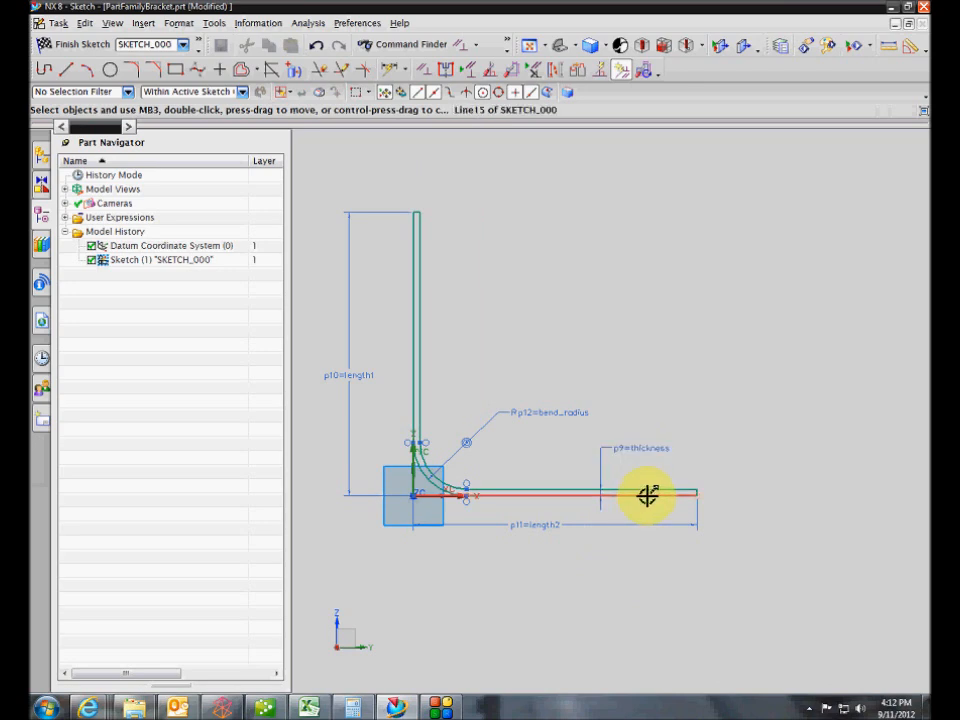
shift+middle_drag(647, 495, 672, 482)
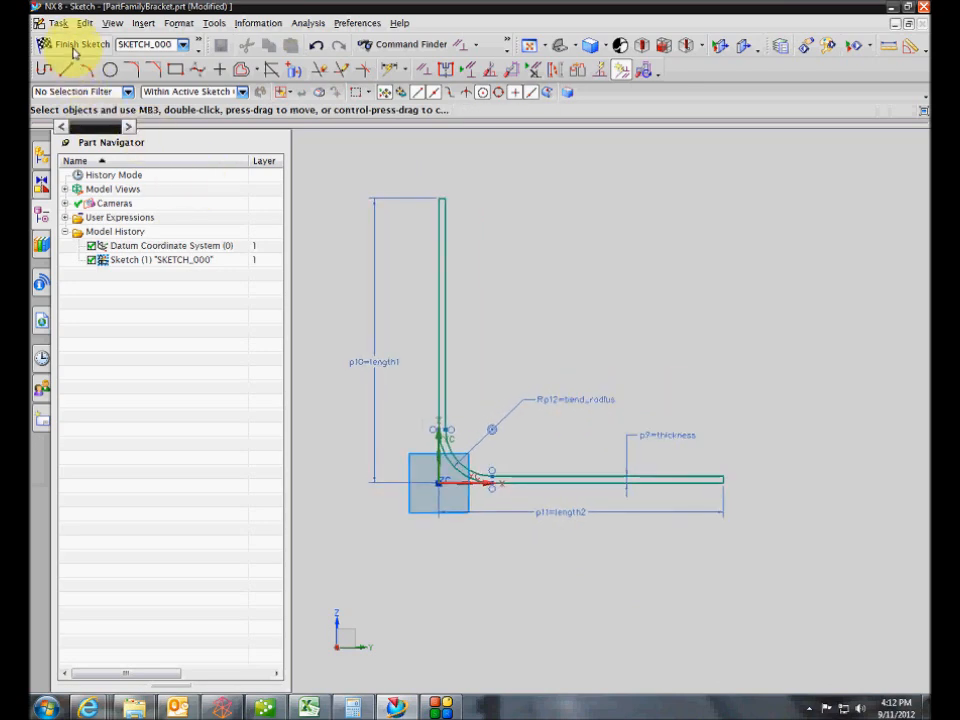
click(73, 52)
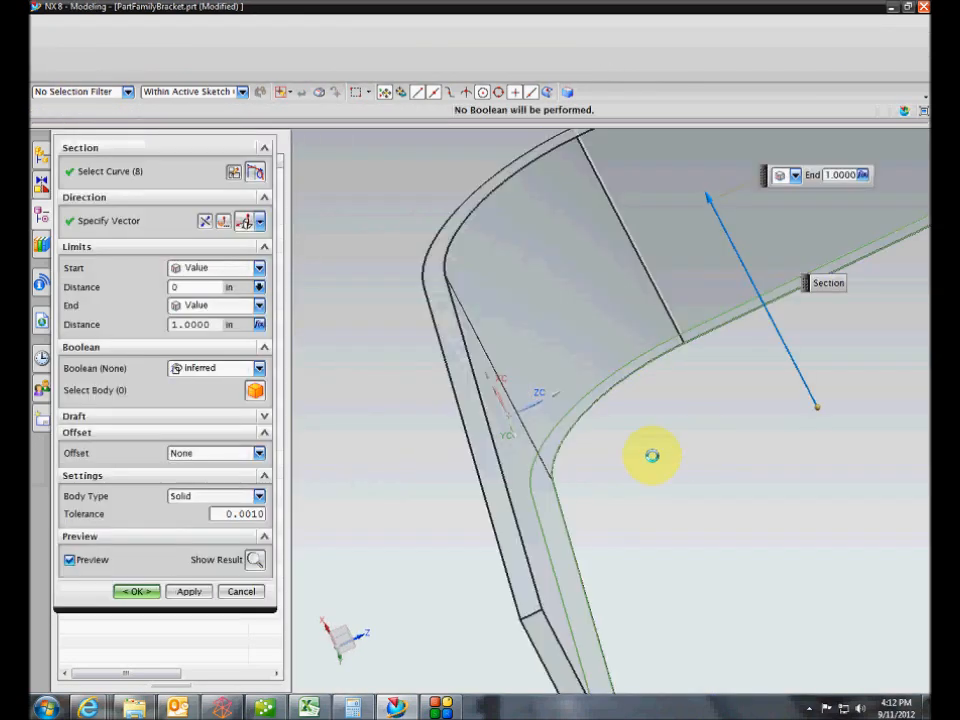
Extrude the L profile from 0 to an end distance driven by the width expression
click(216, 305)
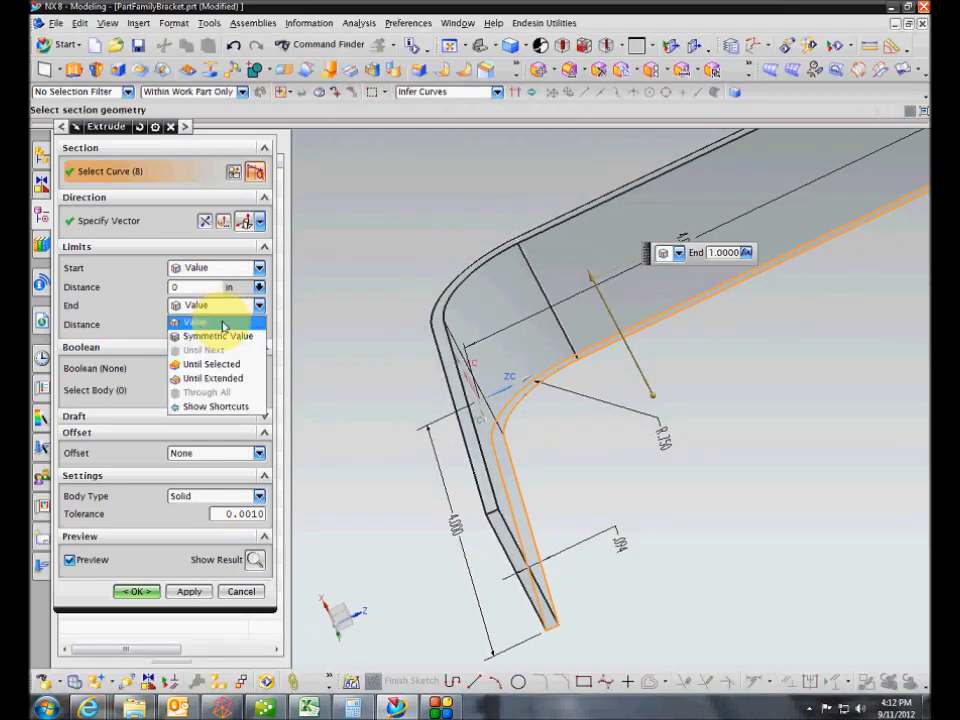
click(232, 322)
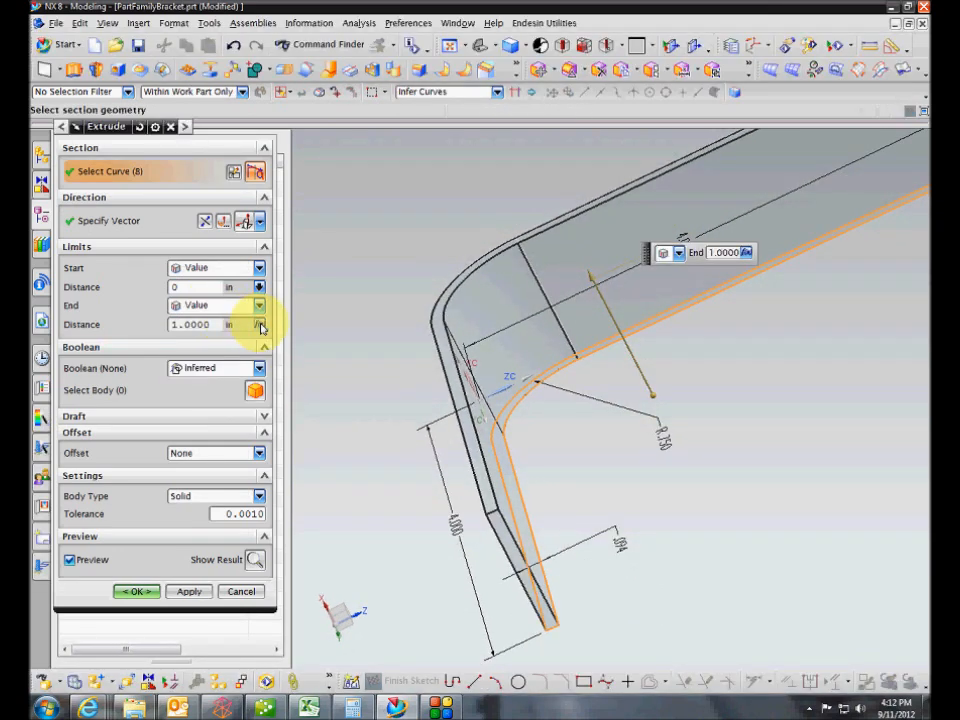
click(262, 326)
click(236, 480)
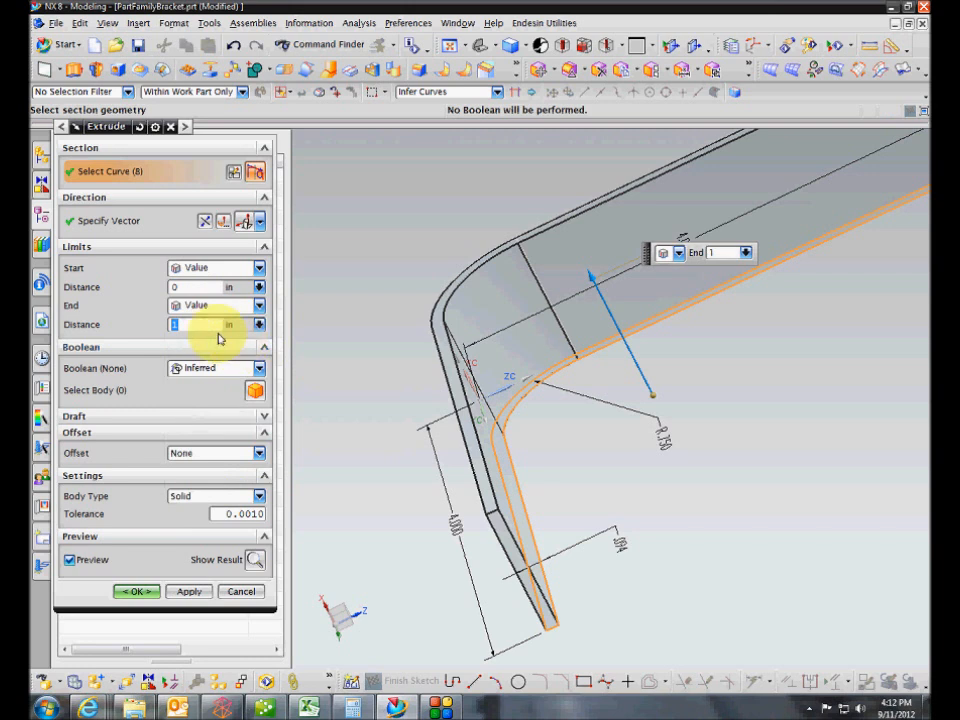
text(wi)
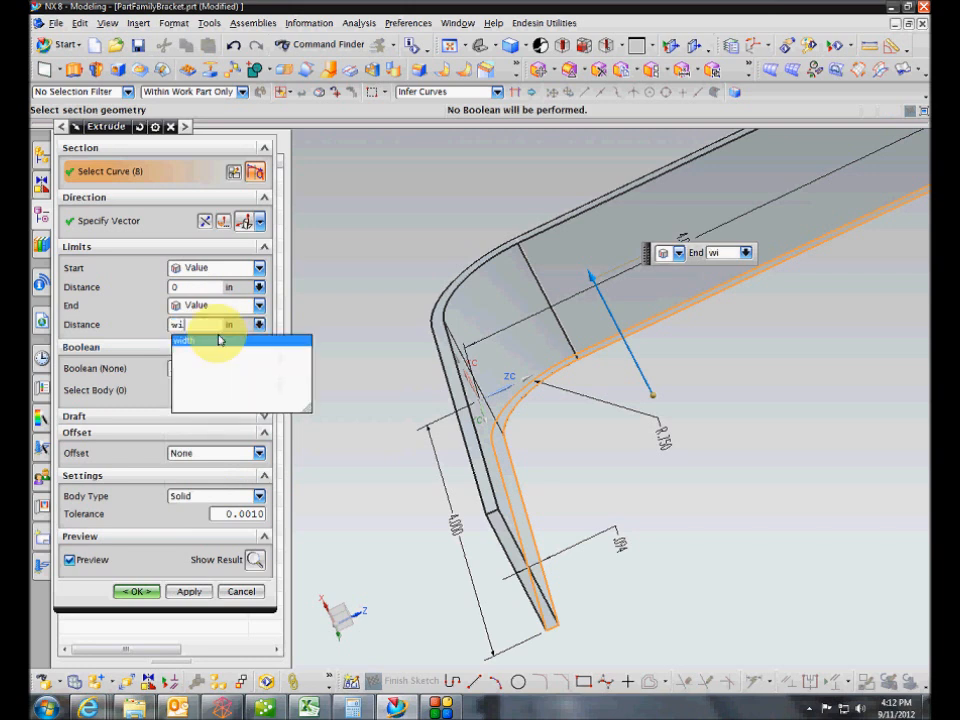
click(220, 340)
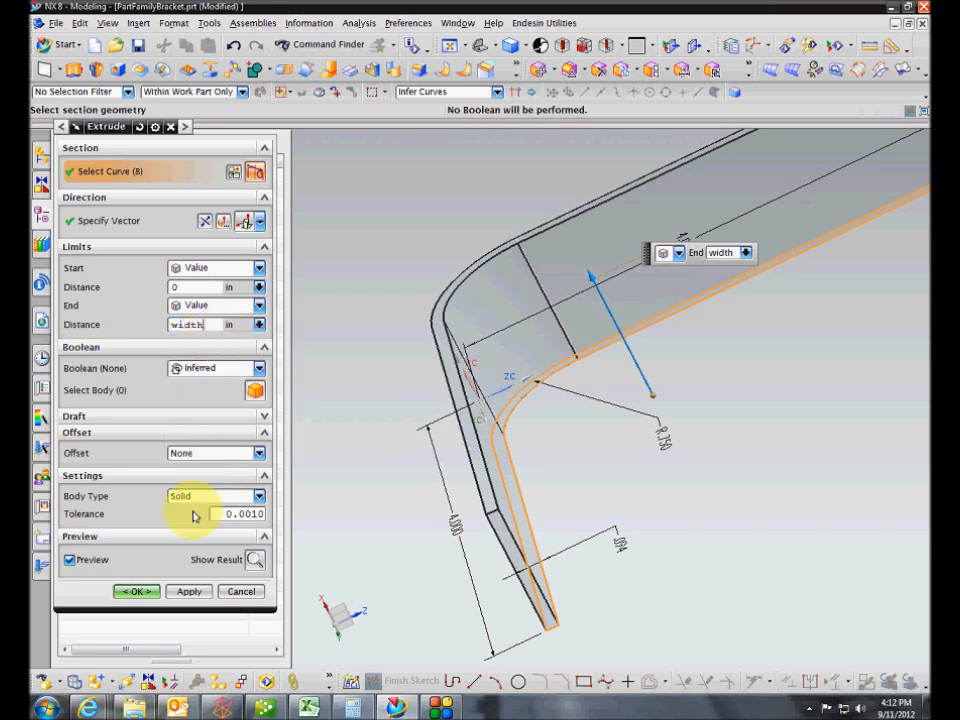
click(136, 594)
Start an extrude sketch on the vertical leg's broad face and draw an open three-sided outline above its end, with sides about 0.6 and 0.5 in
key(ctrl+f)
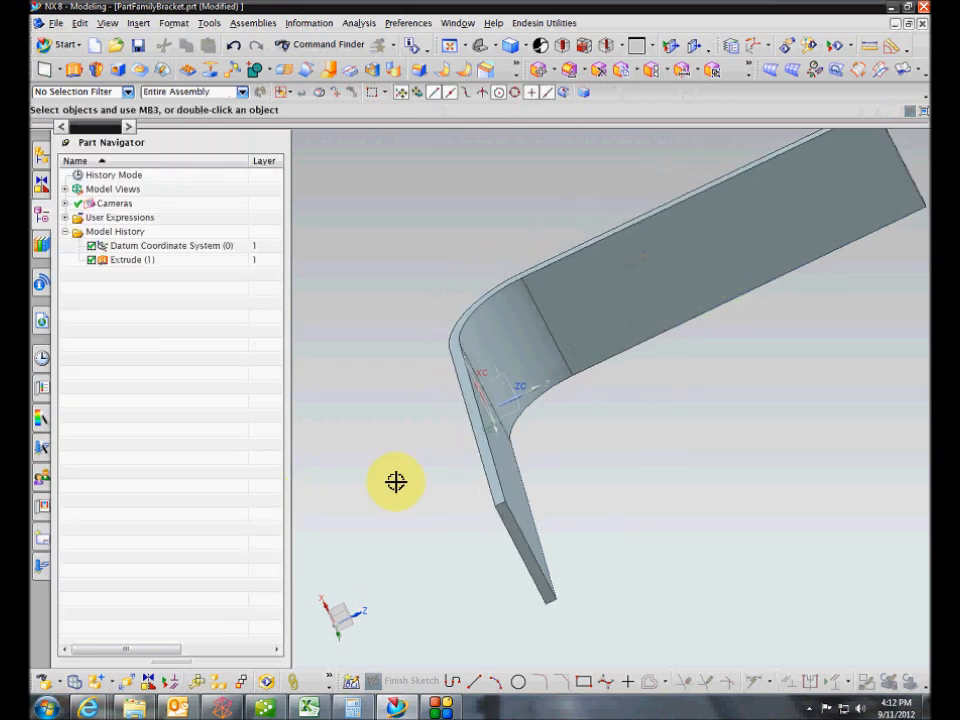
middle_drag(396, 482, 470, 495)
middle_drag(936, 425, 381, 375)
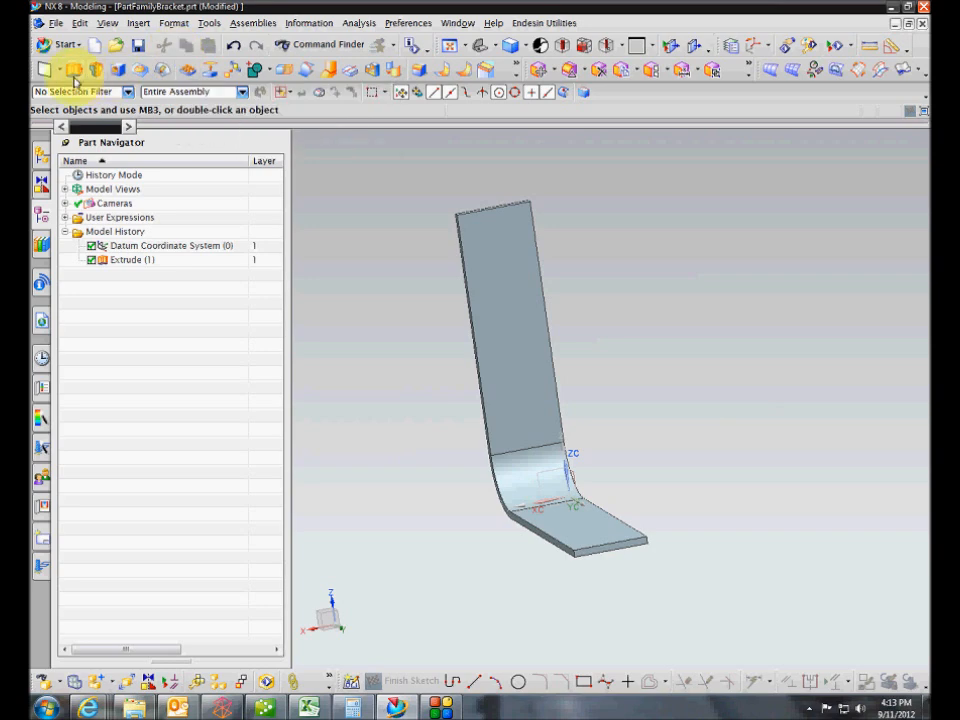
click(74, 69)
click(511, 265)
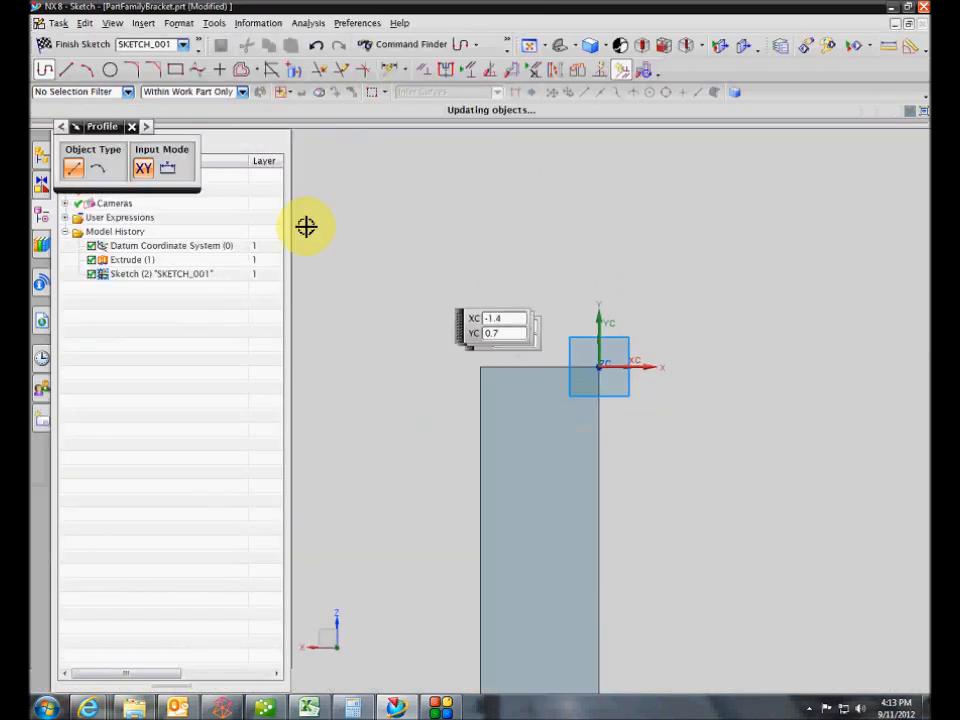
click(480, 324)
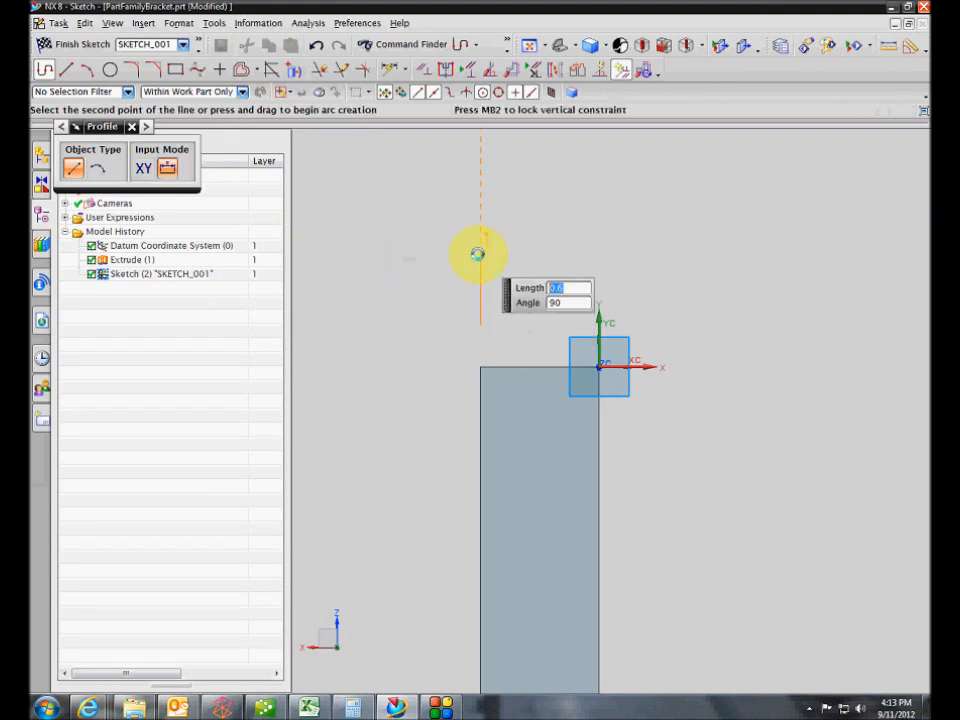
click(480, 255)
click(617, 255)
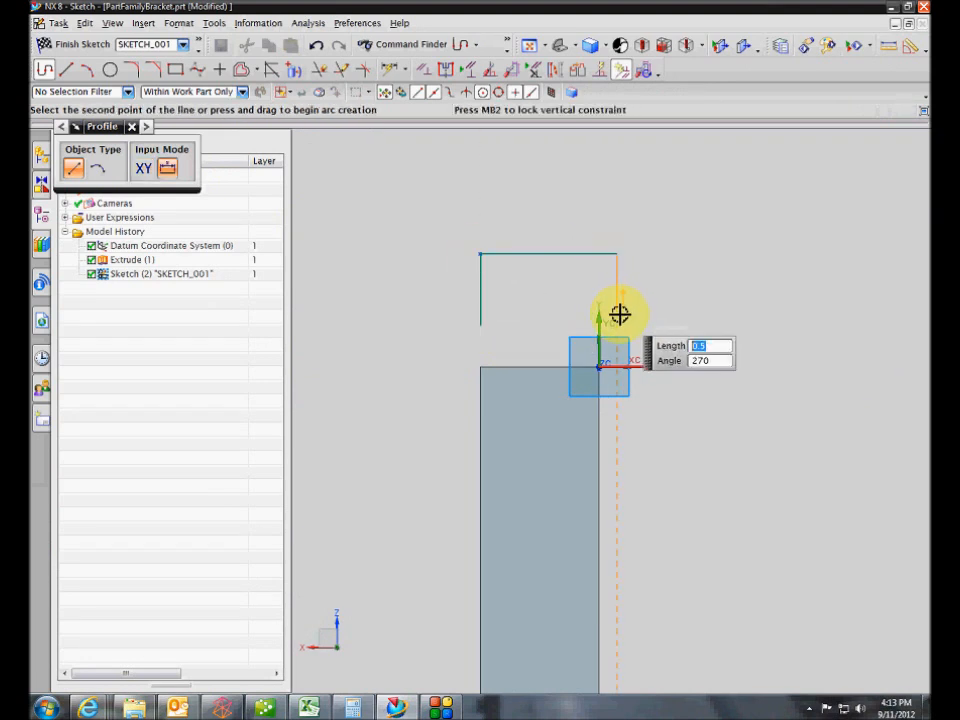
click(617, 315)
drag(617, 315, 598, 283)
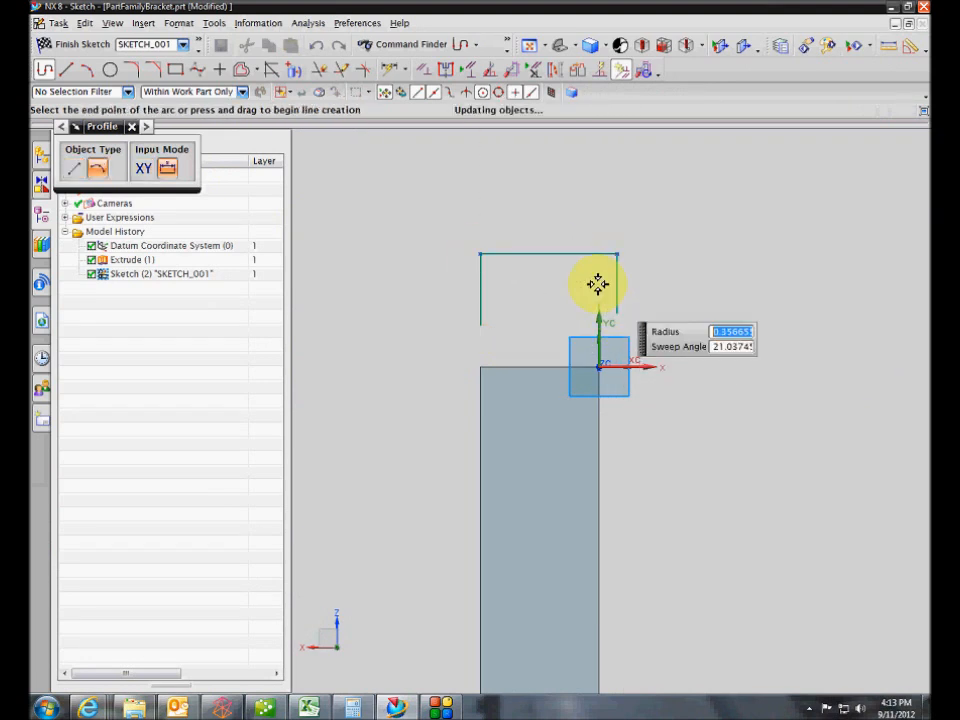
key(Escape)
key(Escape)
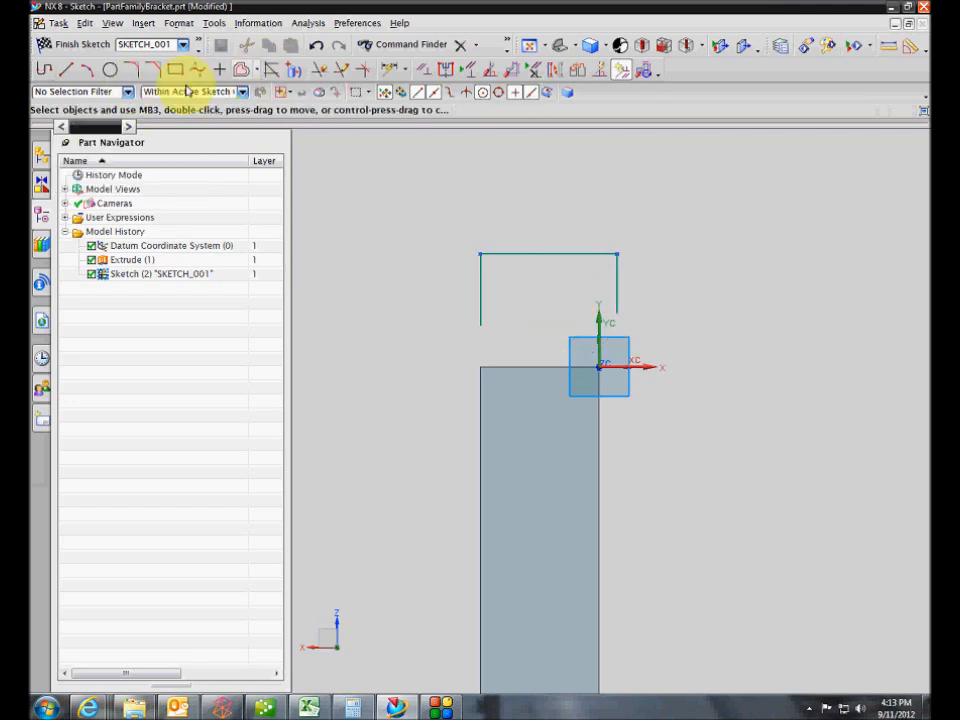
Close the outline with an upward-bulging arc of about 0.7 in radius between the two side lines' open ends
click(110, 69)
key(Escape)
click(88, 69)
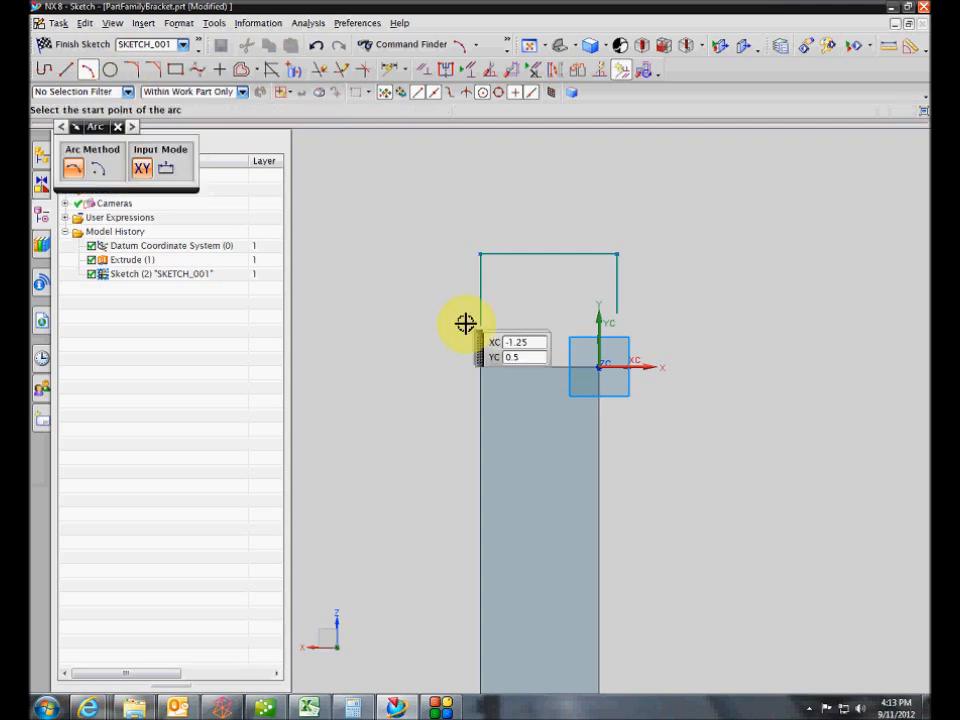
click(480, 324)
click(617, 315)
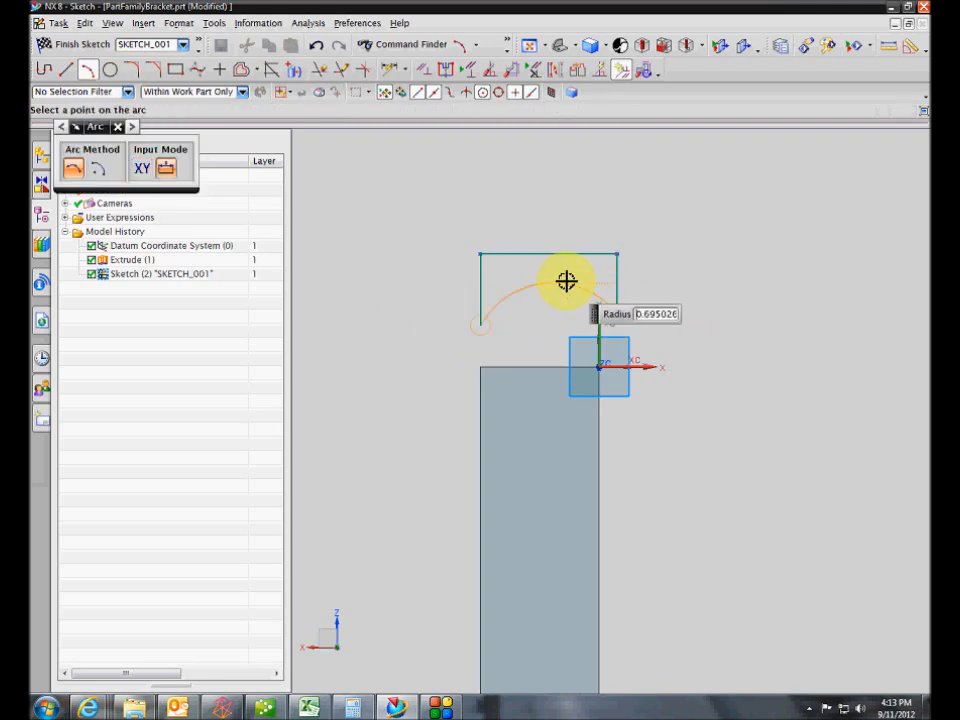
click(559, 280)
key(Escape)
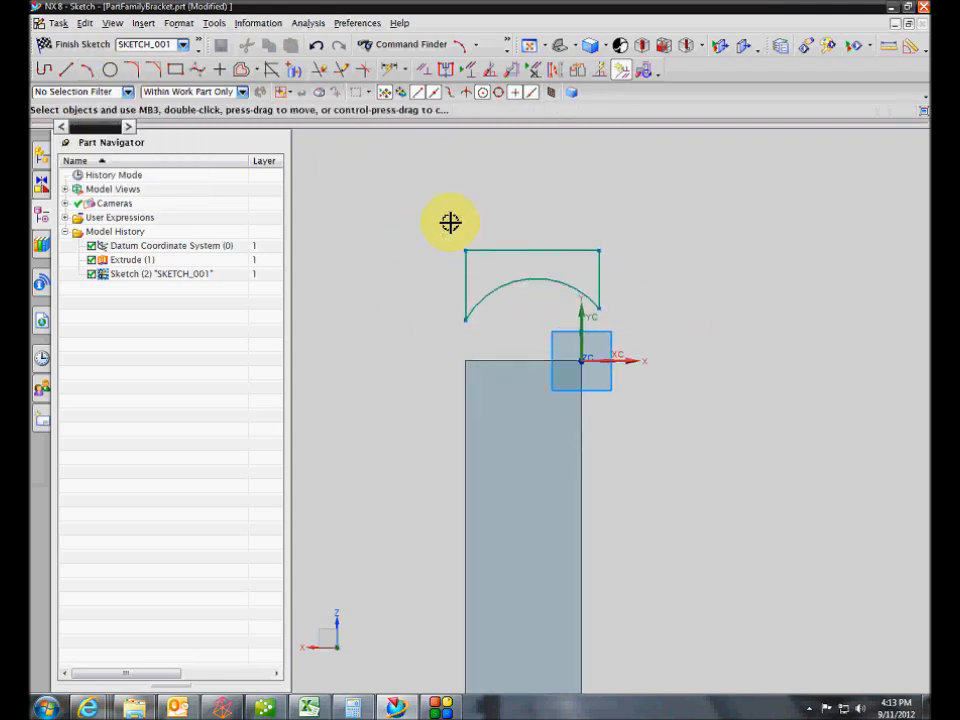
Move the closed outline down over the leg's end and make its side lines collinear with the leg's side edges
scroll(528, 281, up, 1)
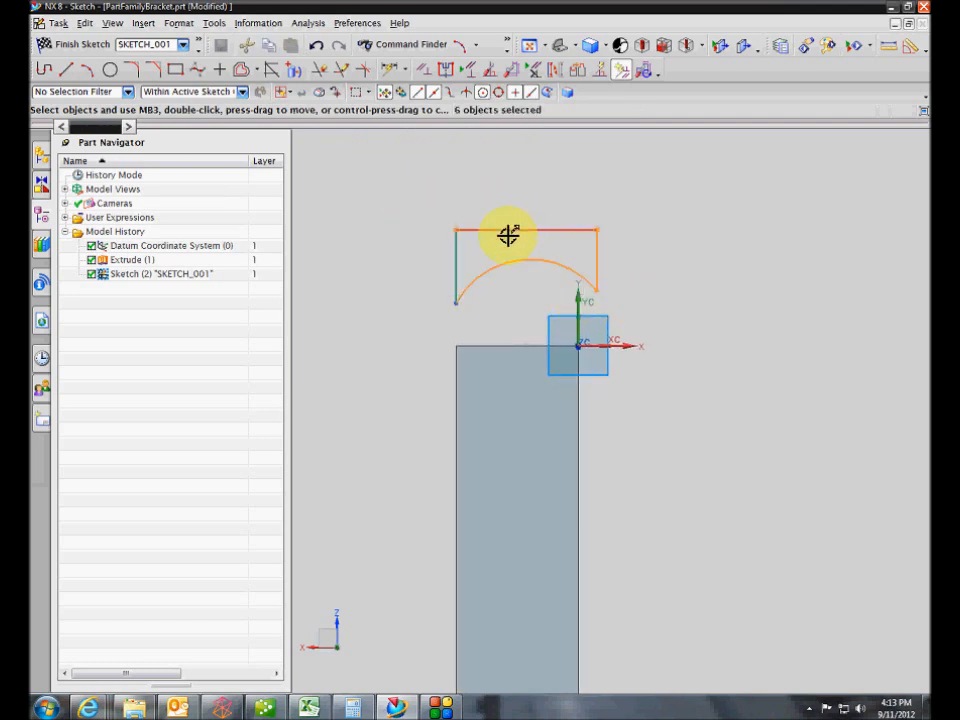
drag(503, 325, 498, 364)
click(422, 70)
scroll(444, 283, up, 1)
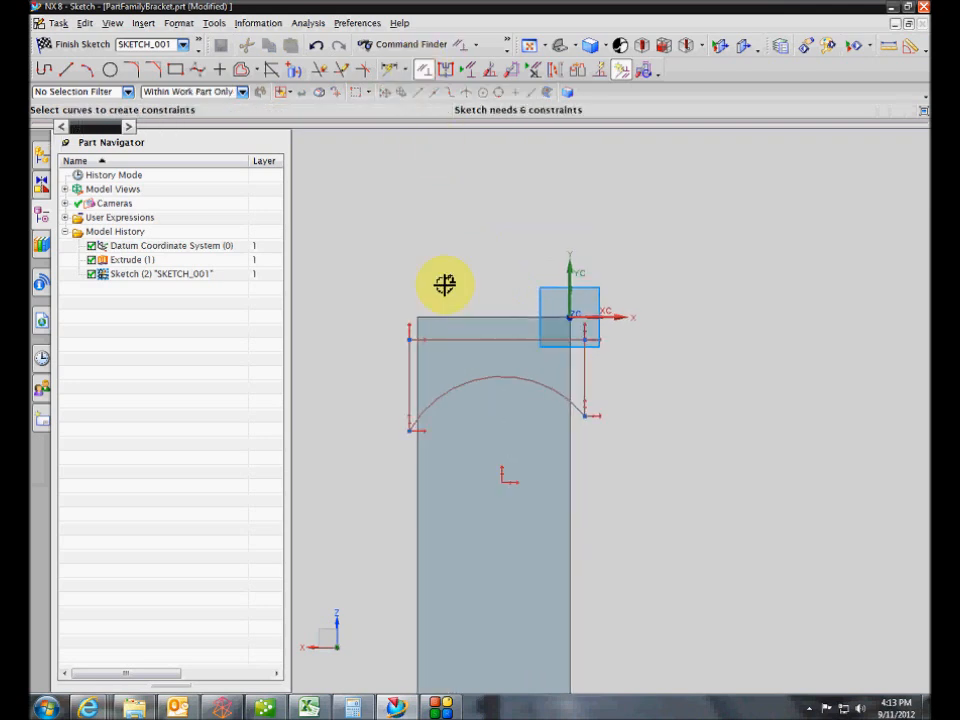
scroll(366, 369, up, 1)
click(379, 364)
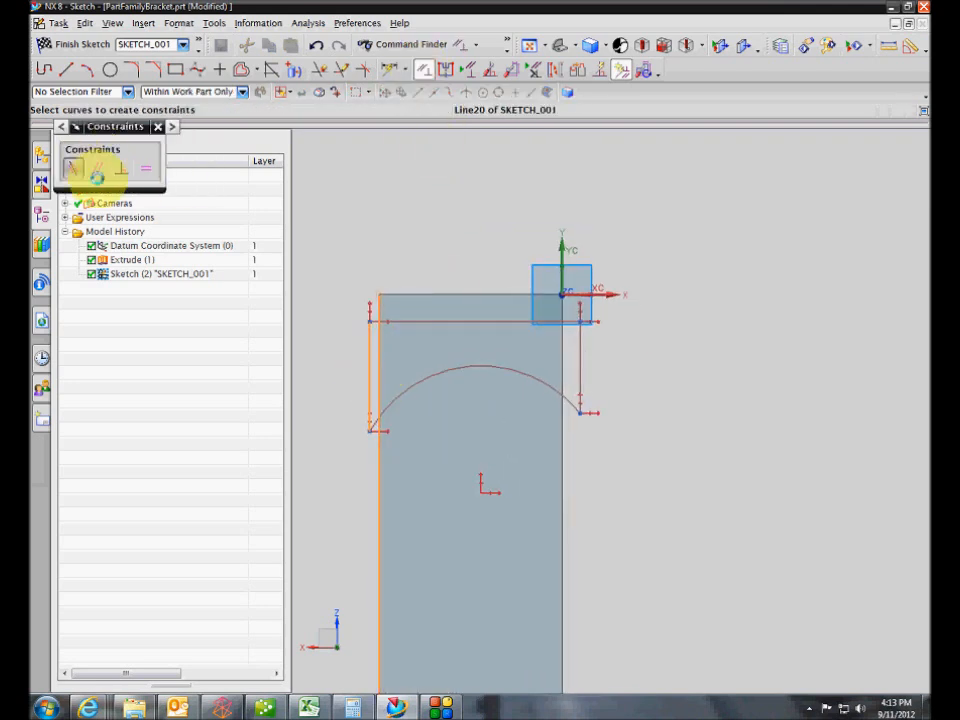
click(588, 362)
click(563, 356)
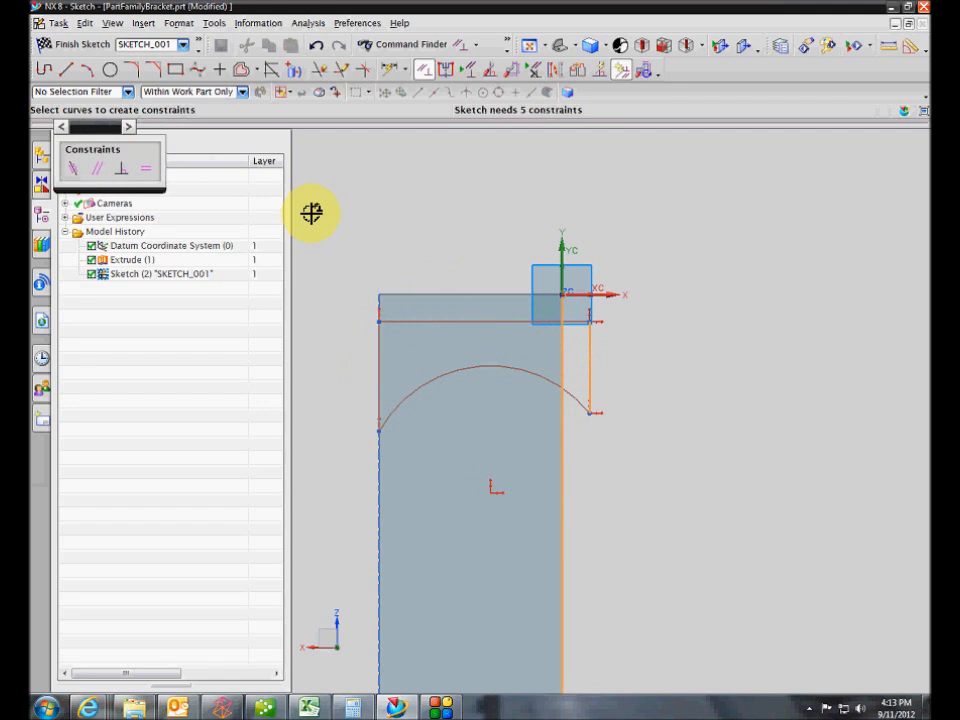
click(77, 169)
key(Escape)
Pull the outline's straight top line above the leg's end and make the arc tangent to the leg's end edge
drag(429, 323, 437, 237)
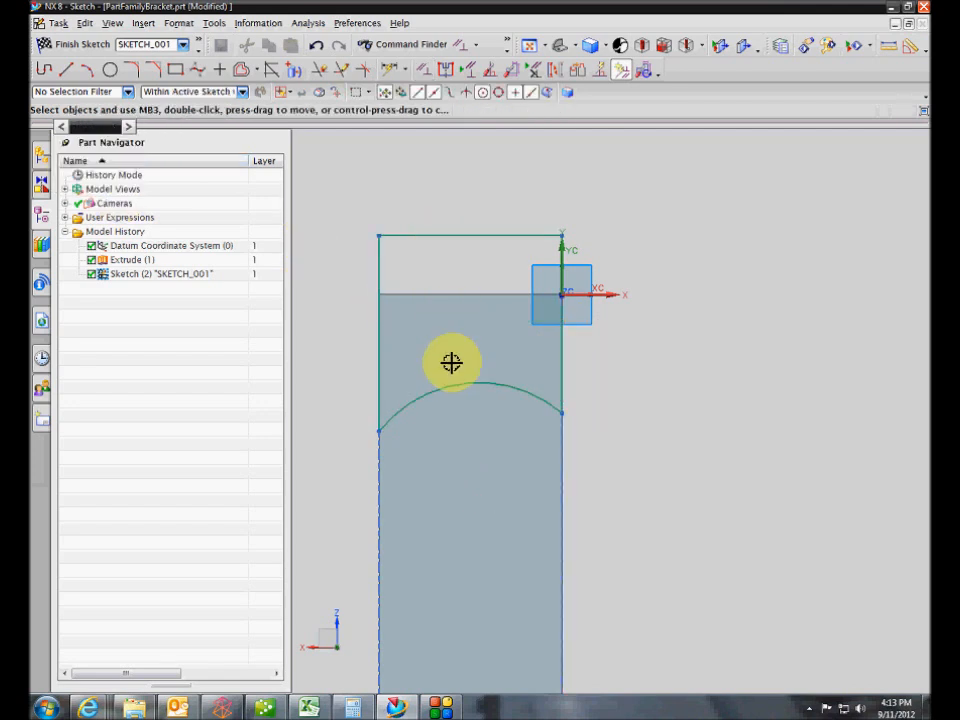
click(456, 380)
click(423, 71)
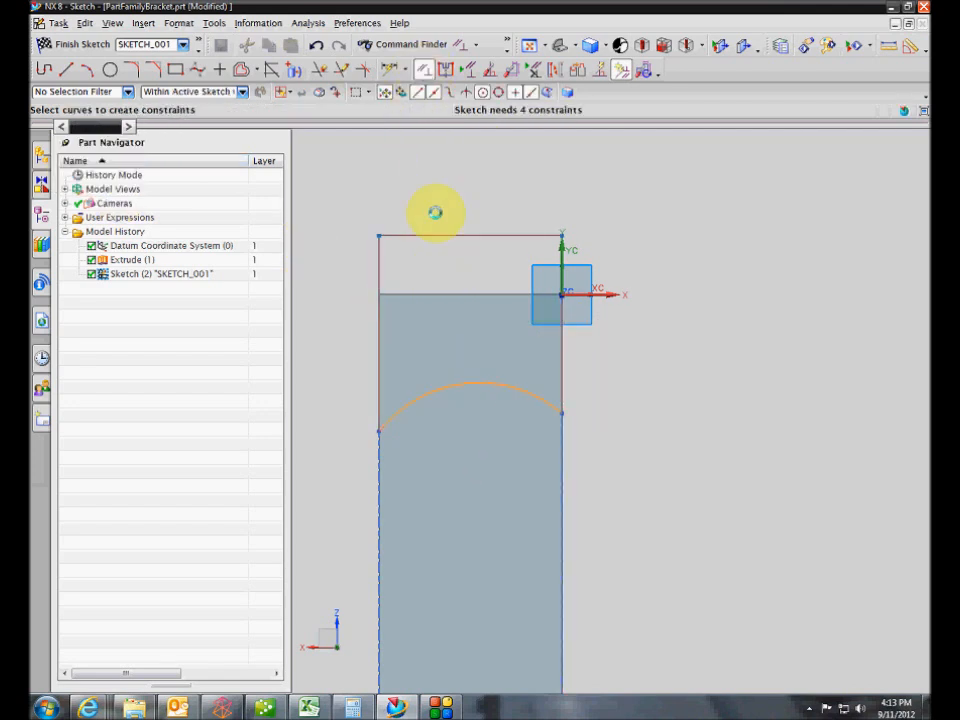
click(446, 293)
click(98, 172)
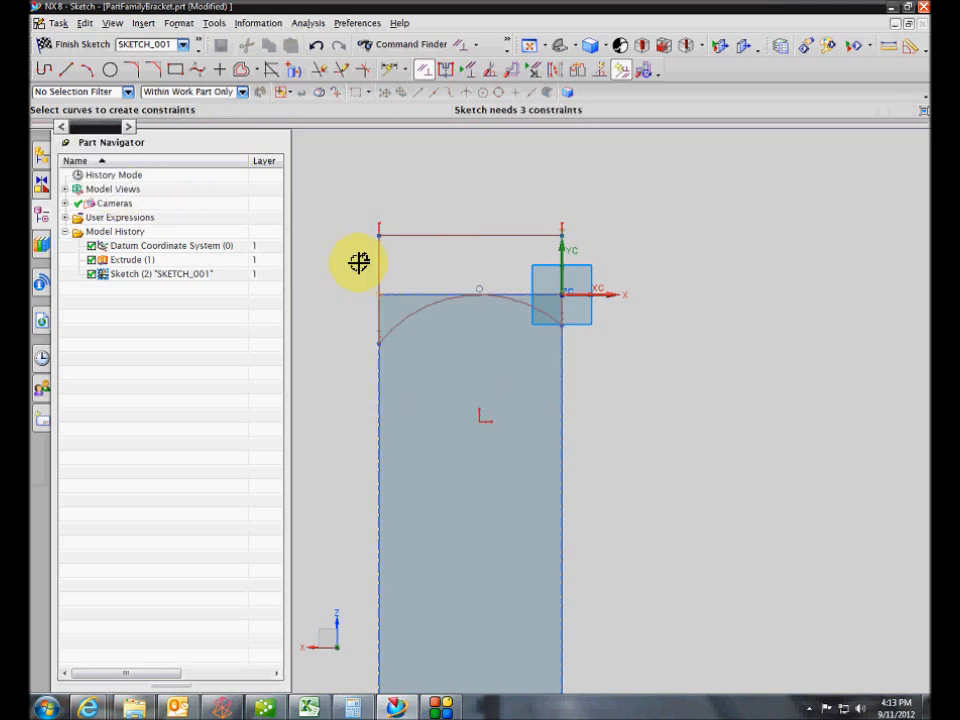
Constrain the arc's centre to align with the midpoint of the leg's end edge
click(481, 416)
click(405, 285)
click(103, 171)
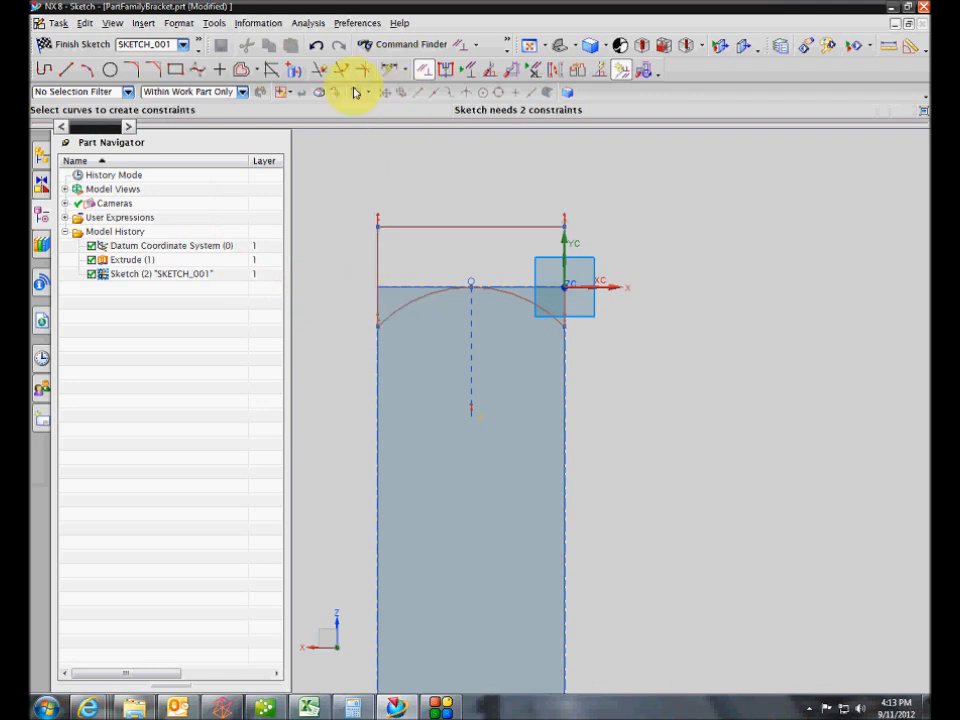
Dimension the arc's radius and drive it with the end_radius expression
click(390, 69)
click(525, 298)
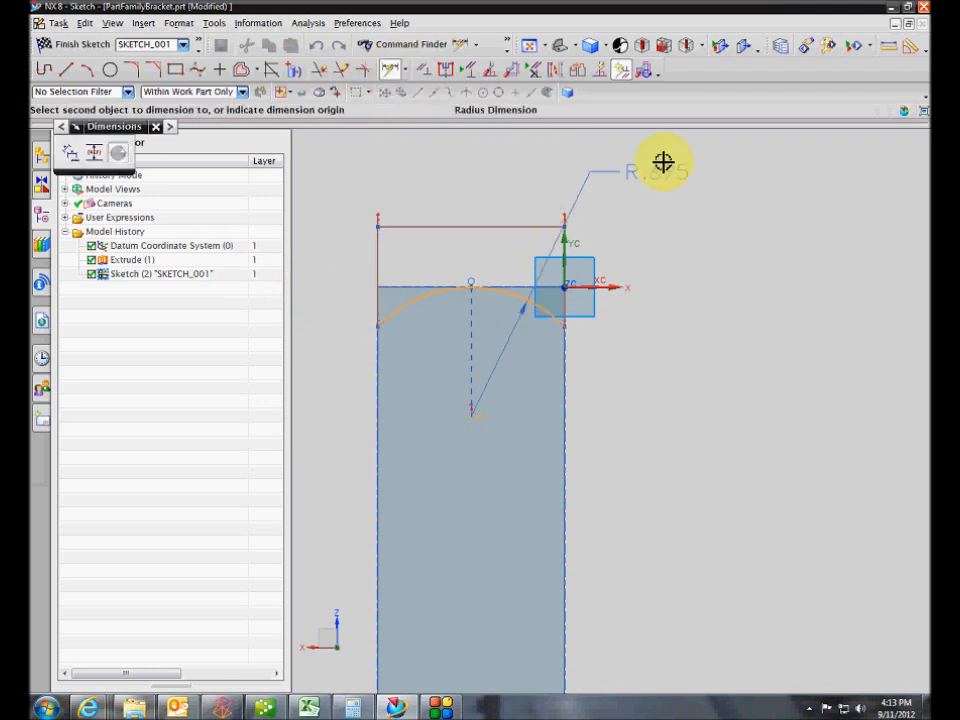
click(664, 158)
text(en)
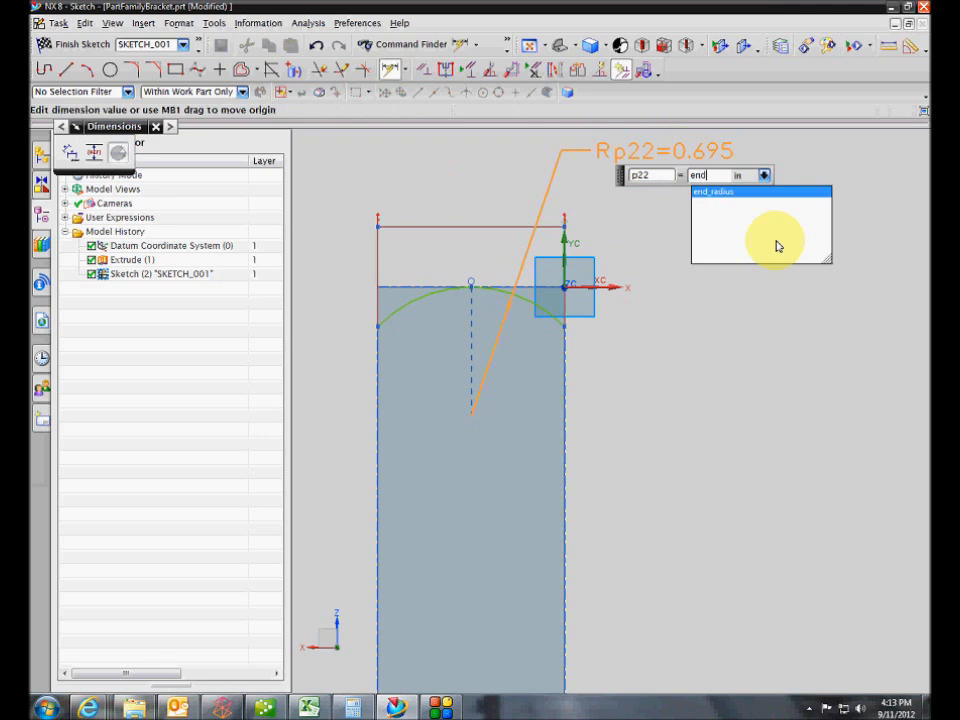
text(d)
key(Return)
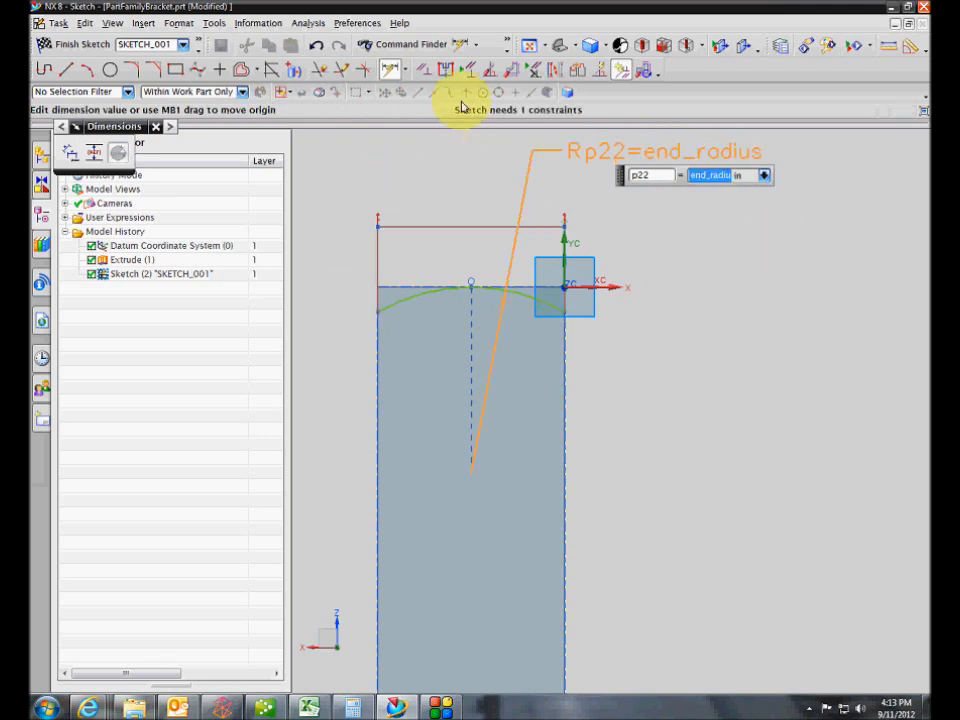
Dimension the outline's top line 0.1 in above the leg's end edge and finish the sketch
click(395, 286)
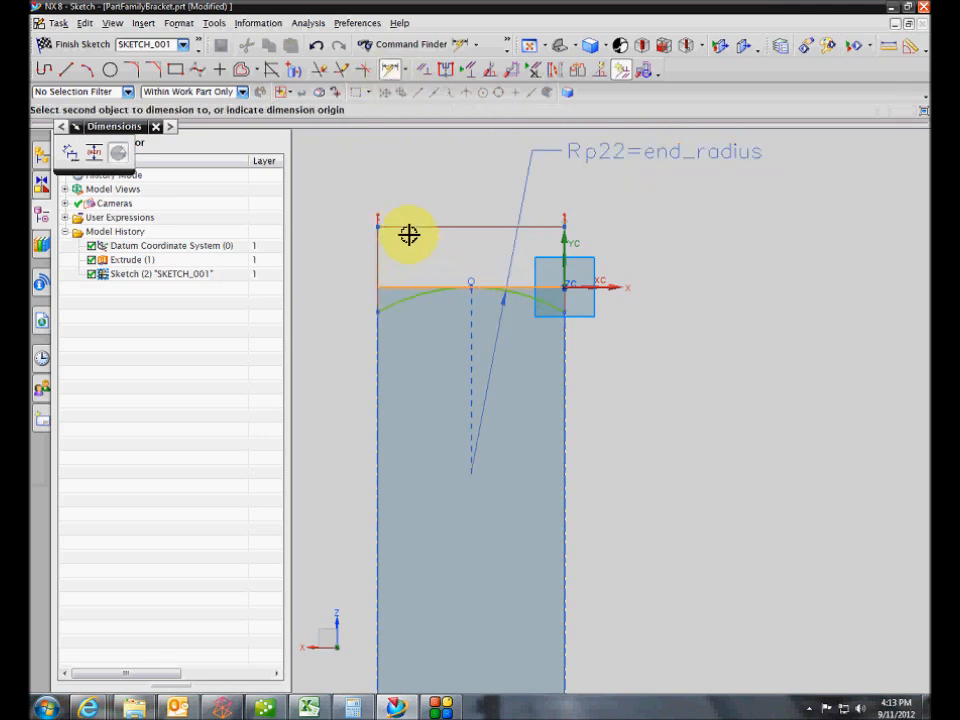
click(411, 230)
click(321, 268)
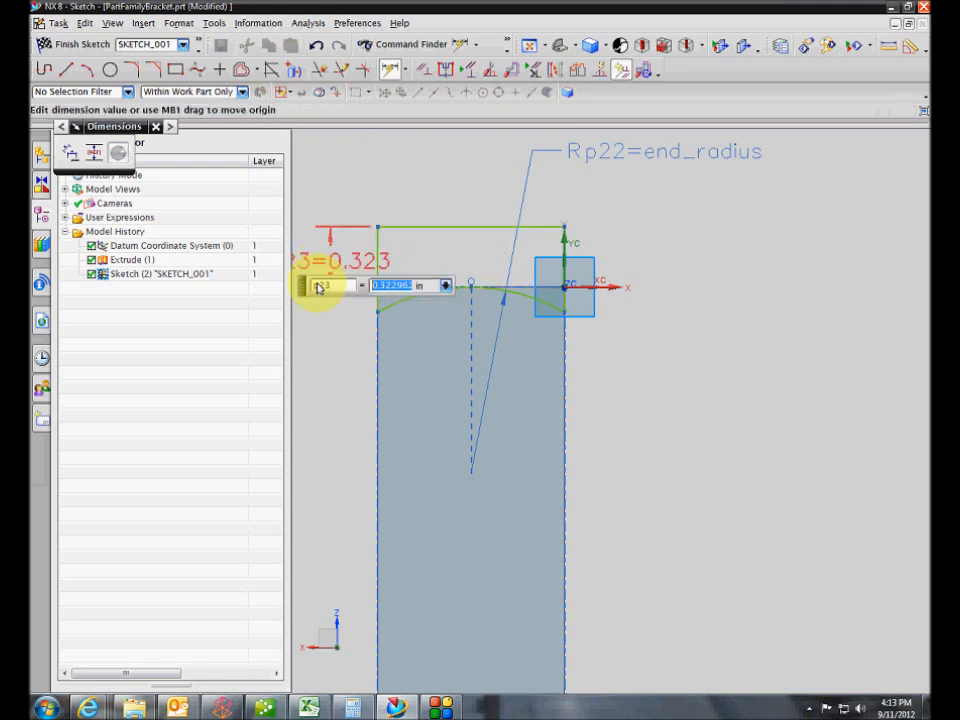
text(.1)
key(Return)
key(Escape)
scroll(318, 285, down, 5)
key(Escape)
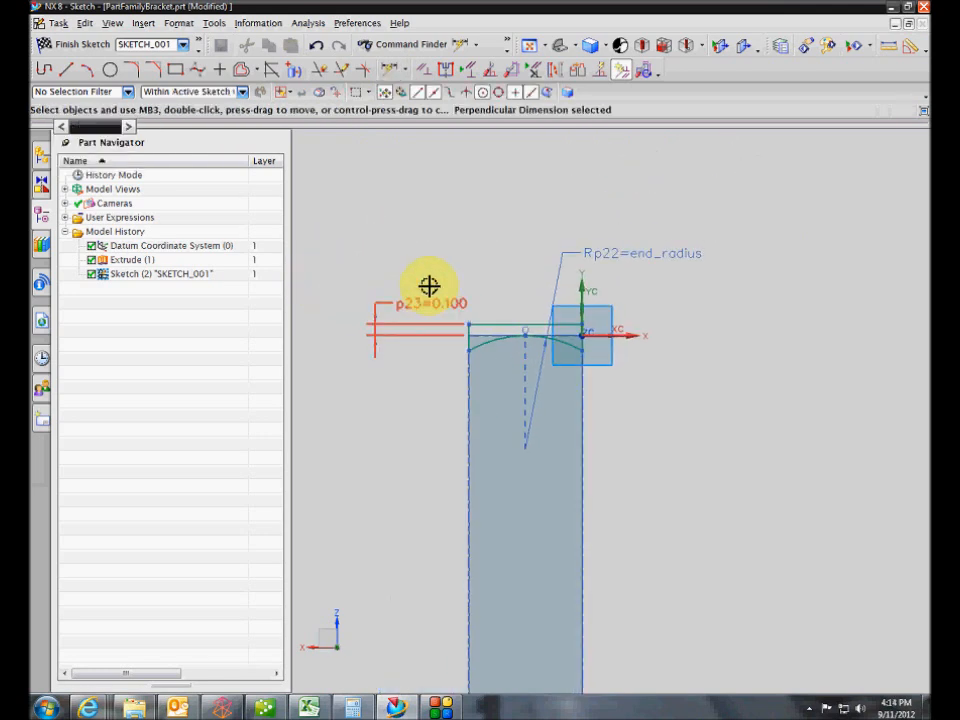
click(60, 44)
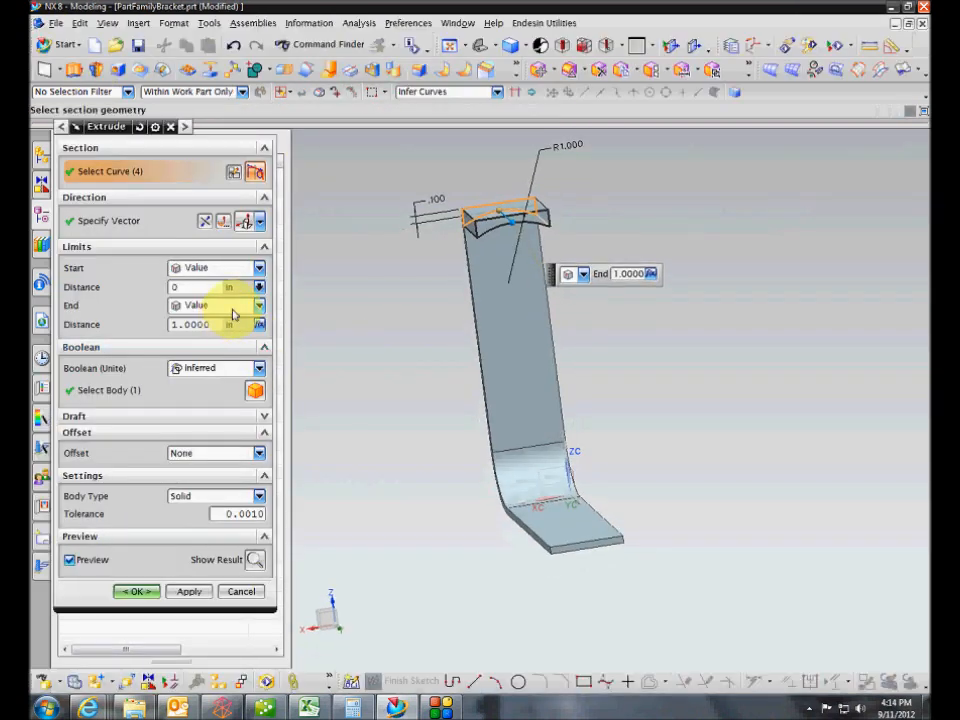
Extrude the end outline until extended to the leg's opposite face and subtract it from the bracket body
click(235, 305)
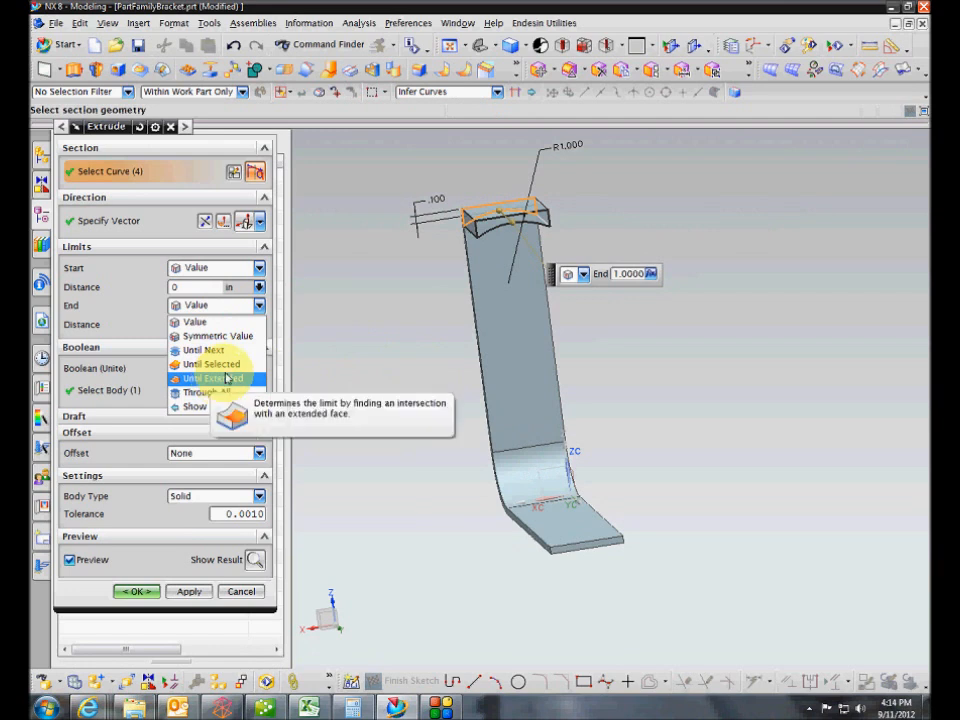
click(218, 378)
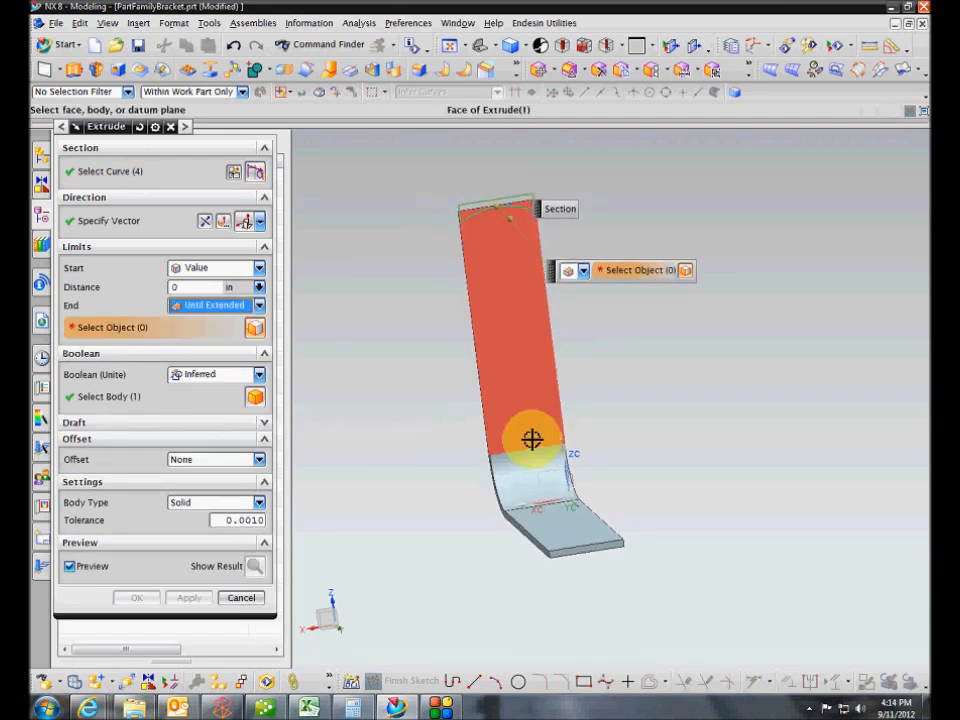
middle_drag(531, 439, 635, 449)
click(620, 445)
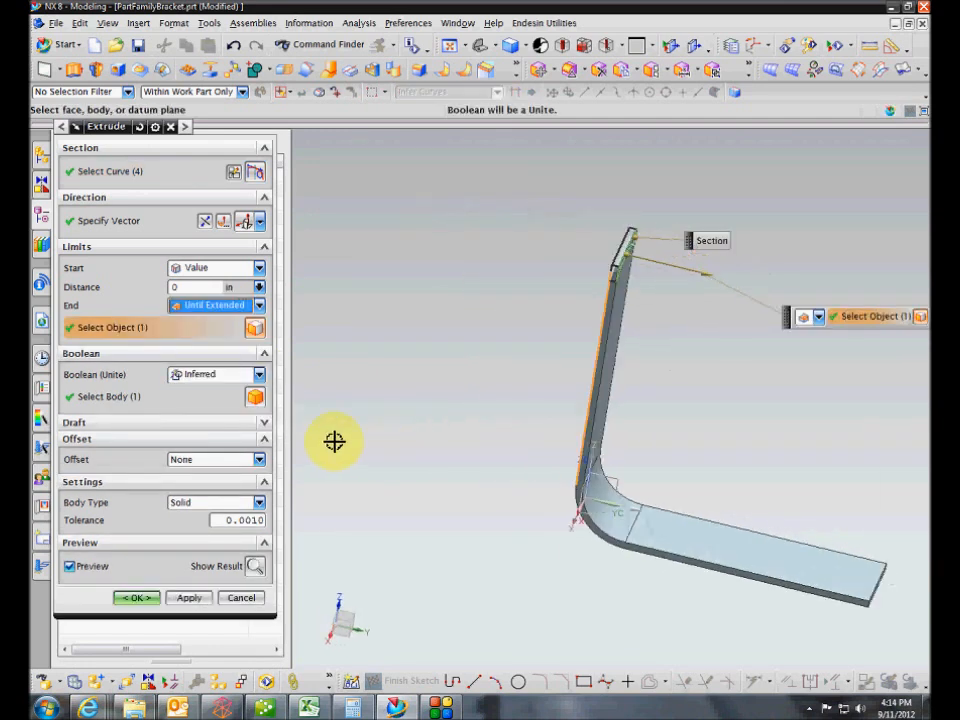
click(221, 375)
click(202, 420)
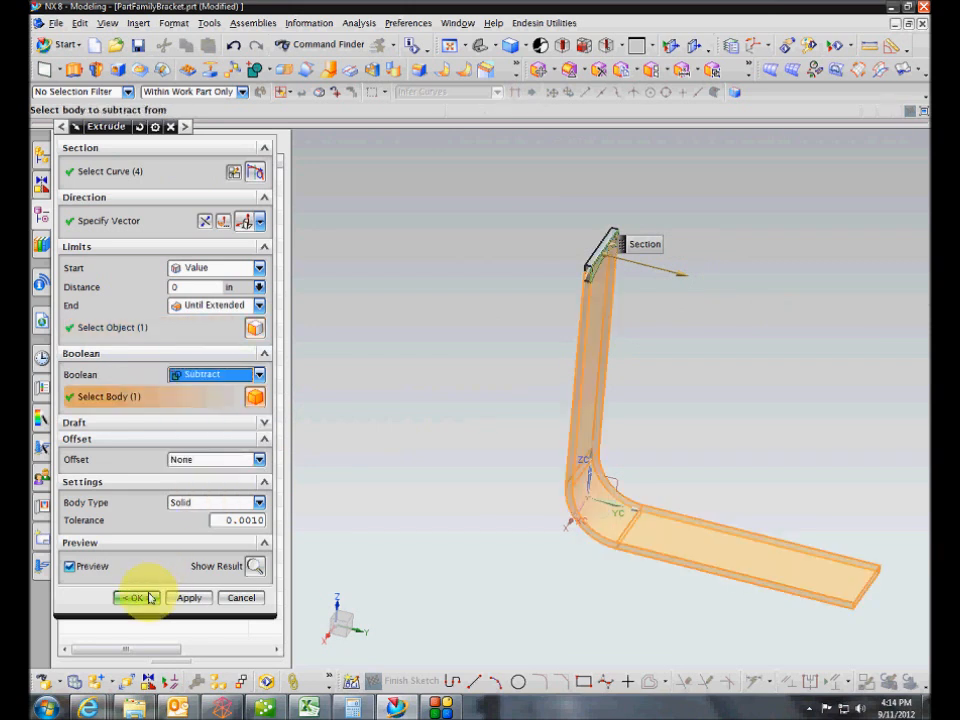
click(150, 598)
Start an extrude section sketch on the other leg's inner face and draw three connected straight lines, about 0.74 in wide, open toward the bend
middle_drag(594, 617, 616, 540)
click(78, 72)
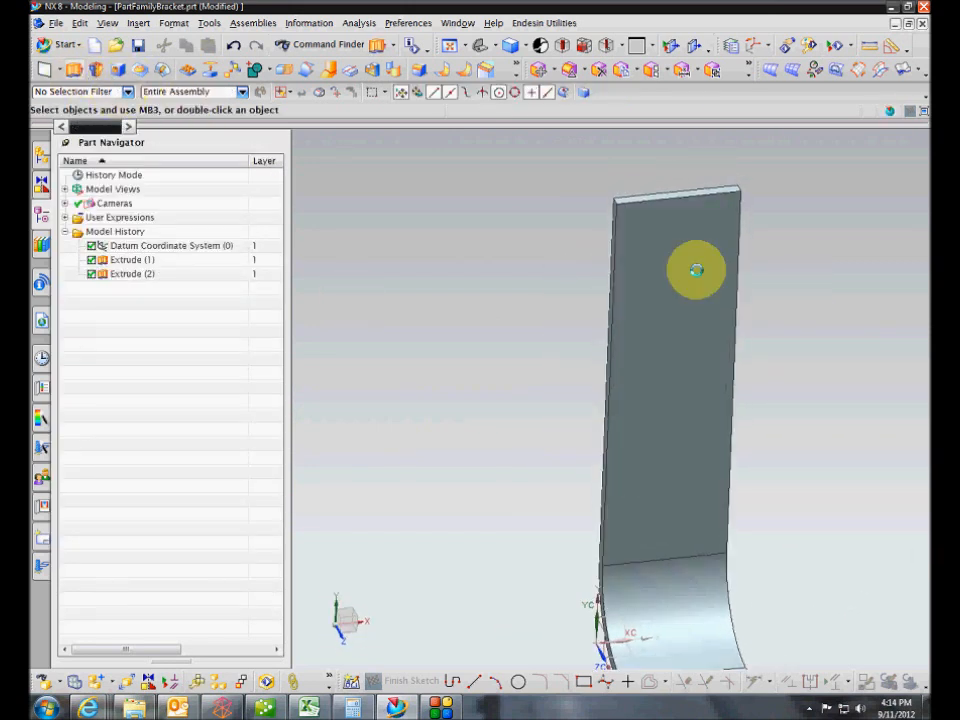
click(679, 274)
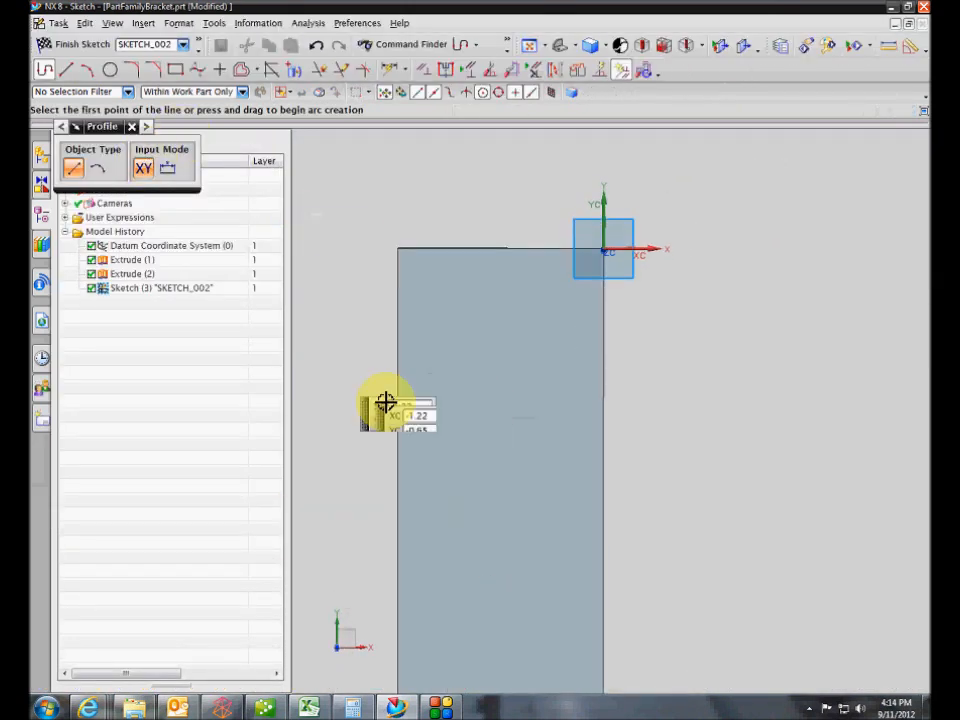
click(438, 415)
click(437, 328)
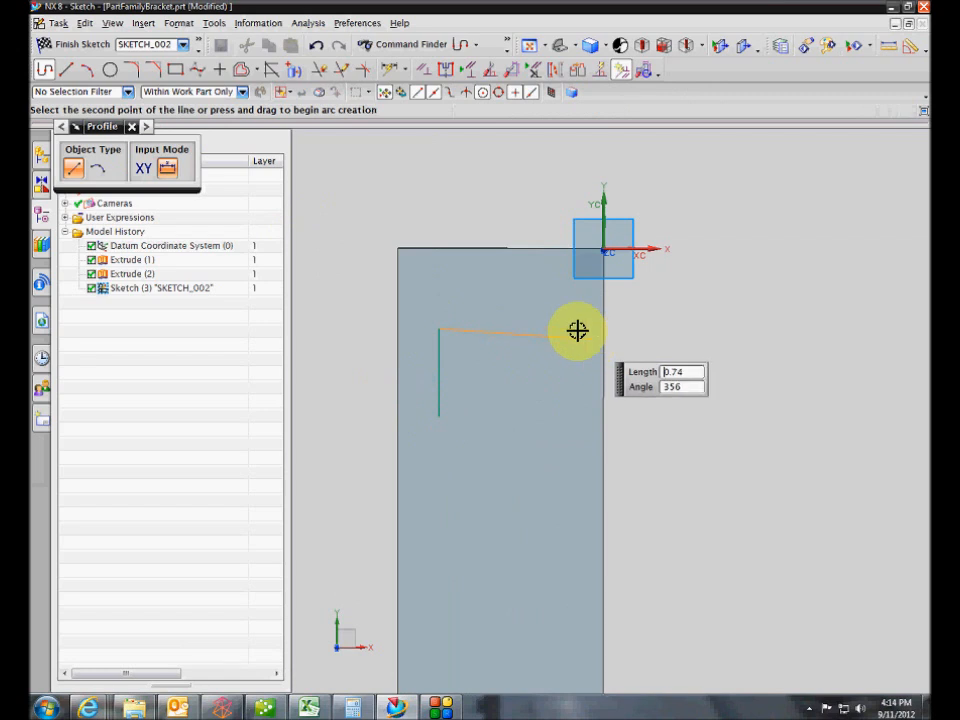
click(575, 328)
click(575, 415)
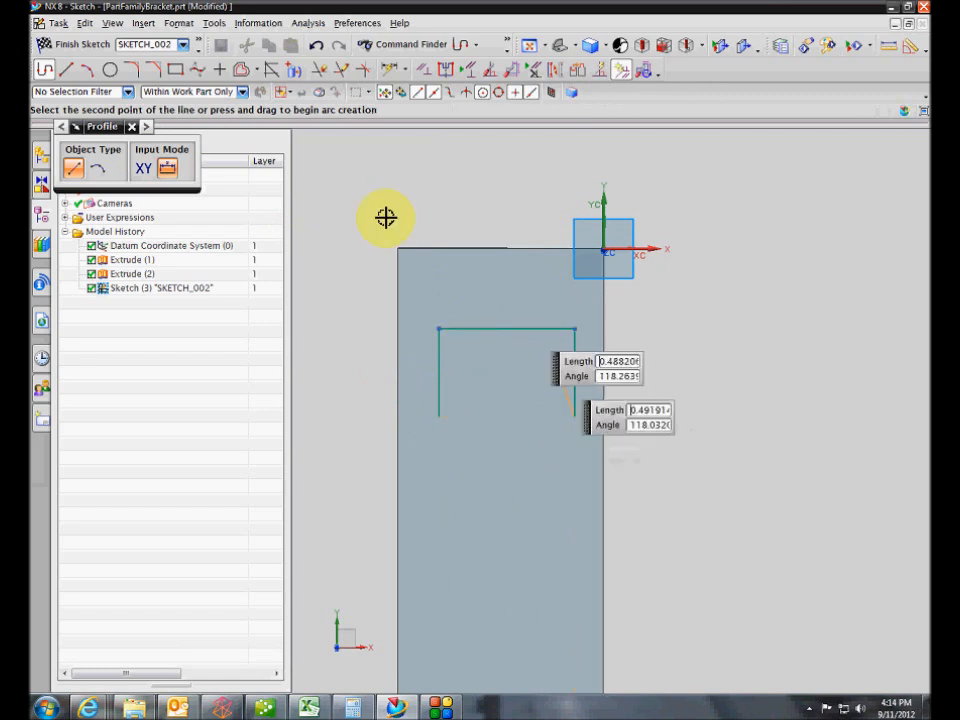
Close the open side of the outline with a three-point arc of about 0.61 in radius, bulging toward the leg's end
click(88, 70)
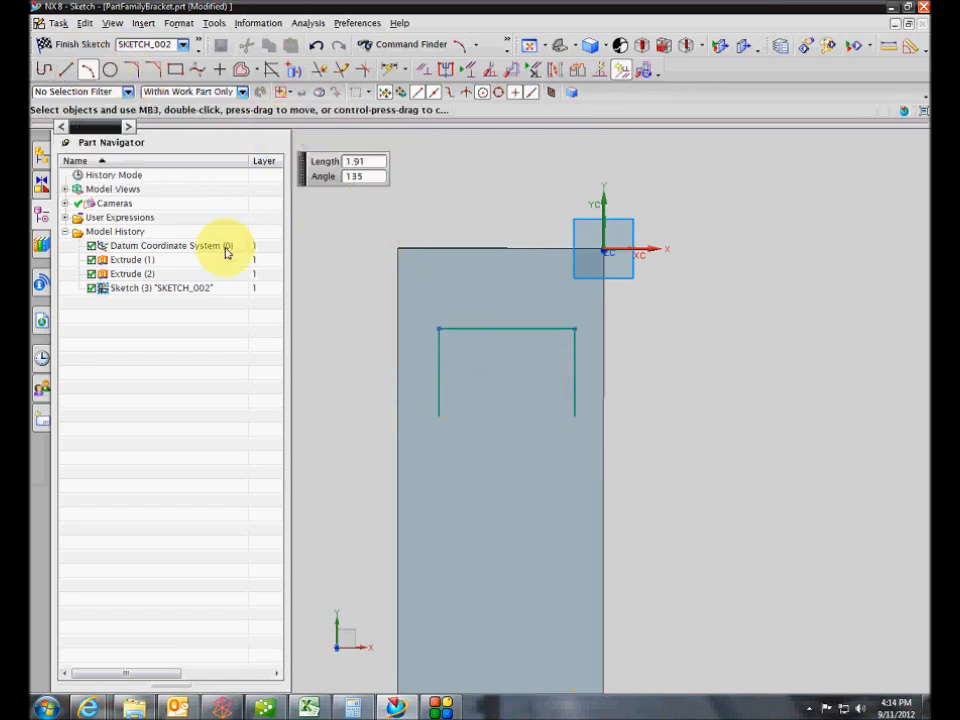
click(440, 415)
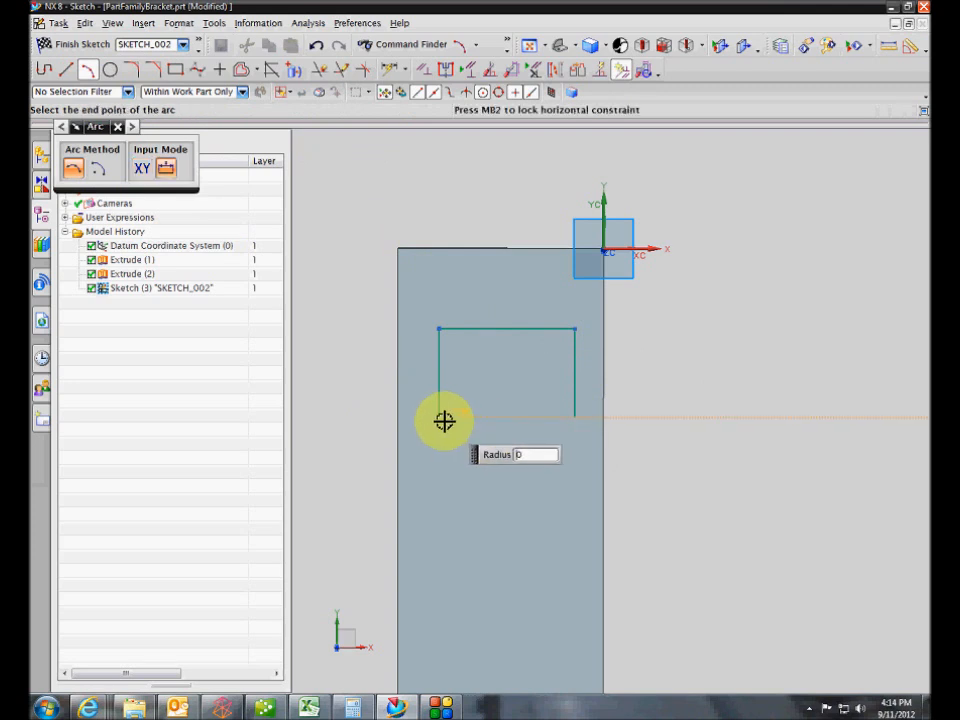
key(Escape)
click(440, 416)
click(573, 415)
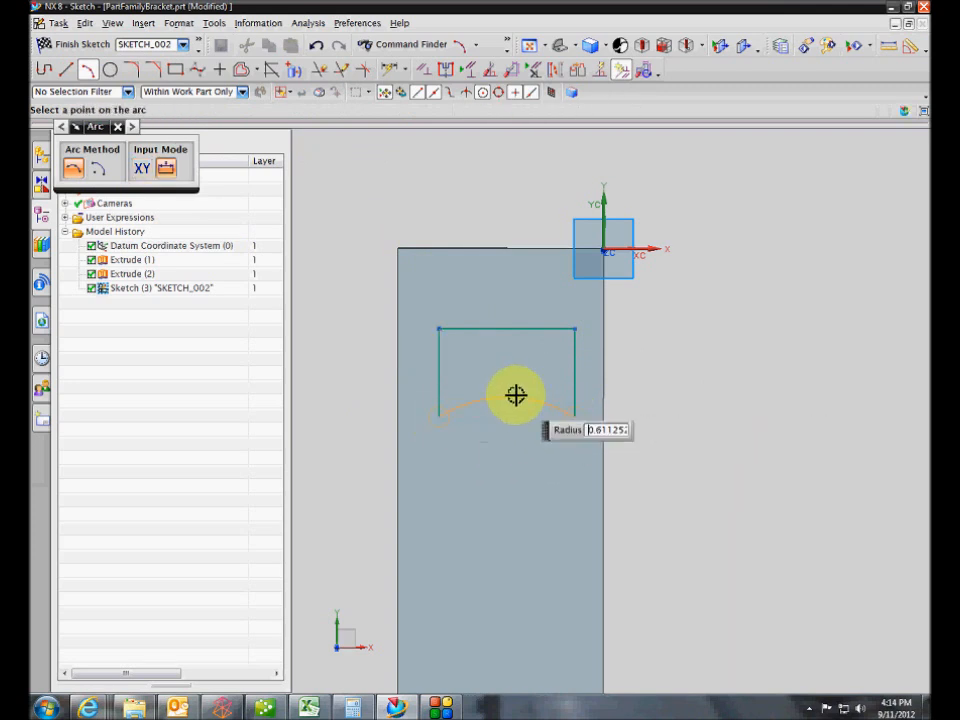
click(510, 395)
key(Escape)
Make the outline's two side lines collinear with the leg's side edges
click(420, 70)
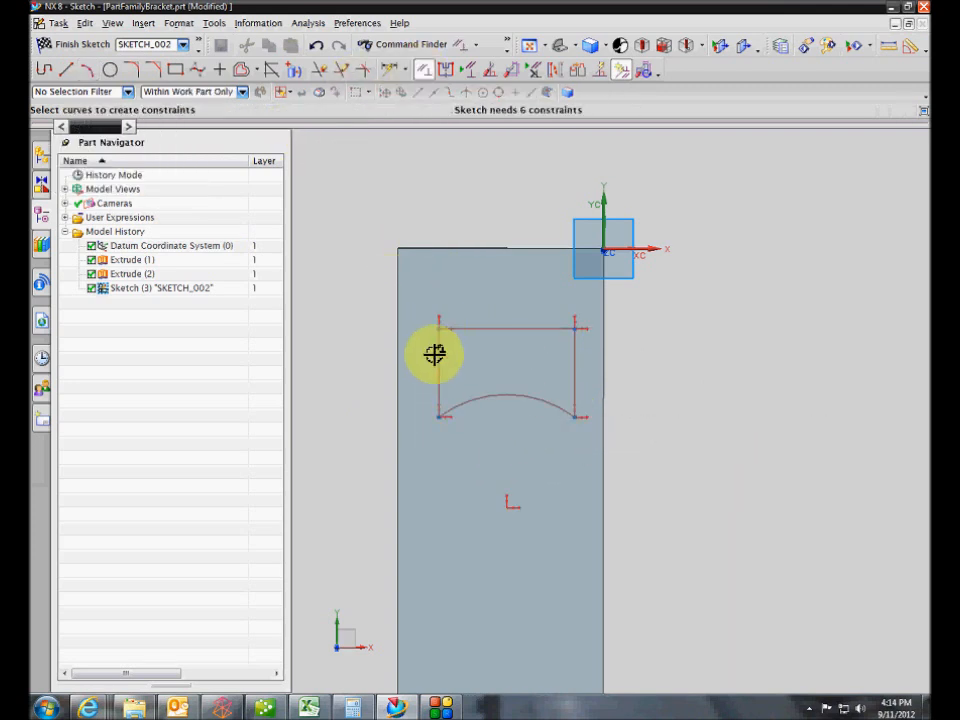
click(438, 358)
click(80, 174)
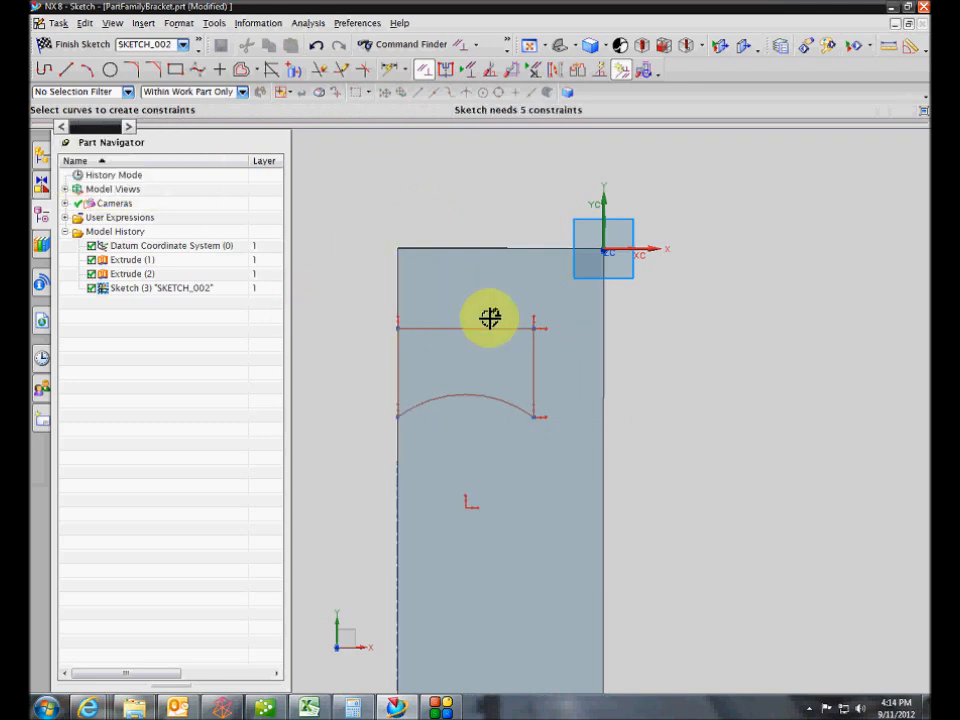
click(600, 358)
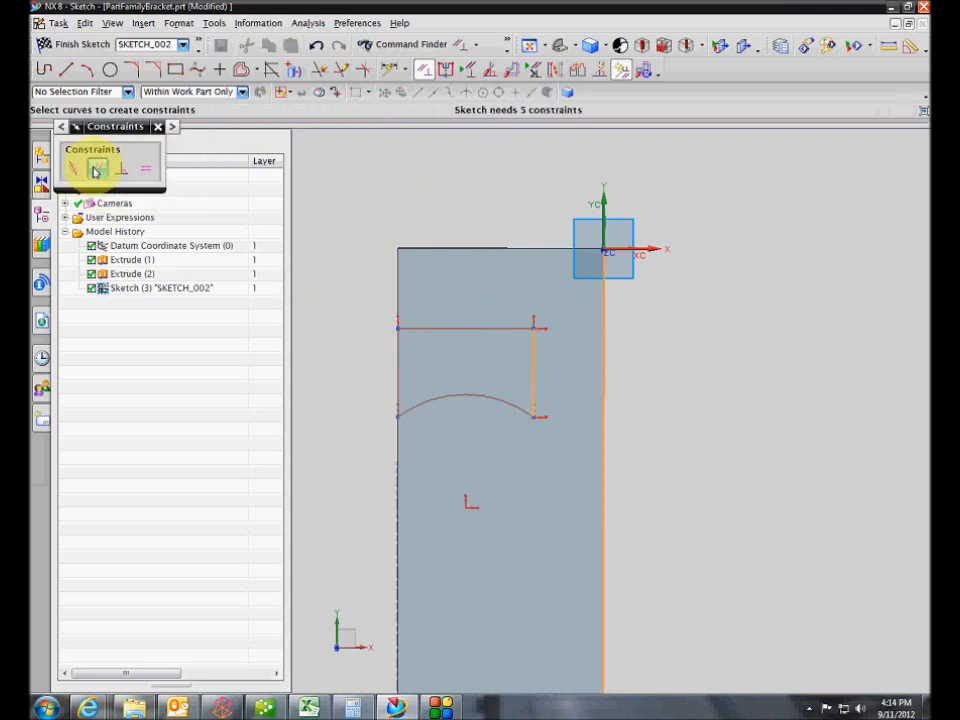
key(Escape)
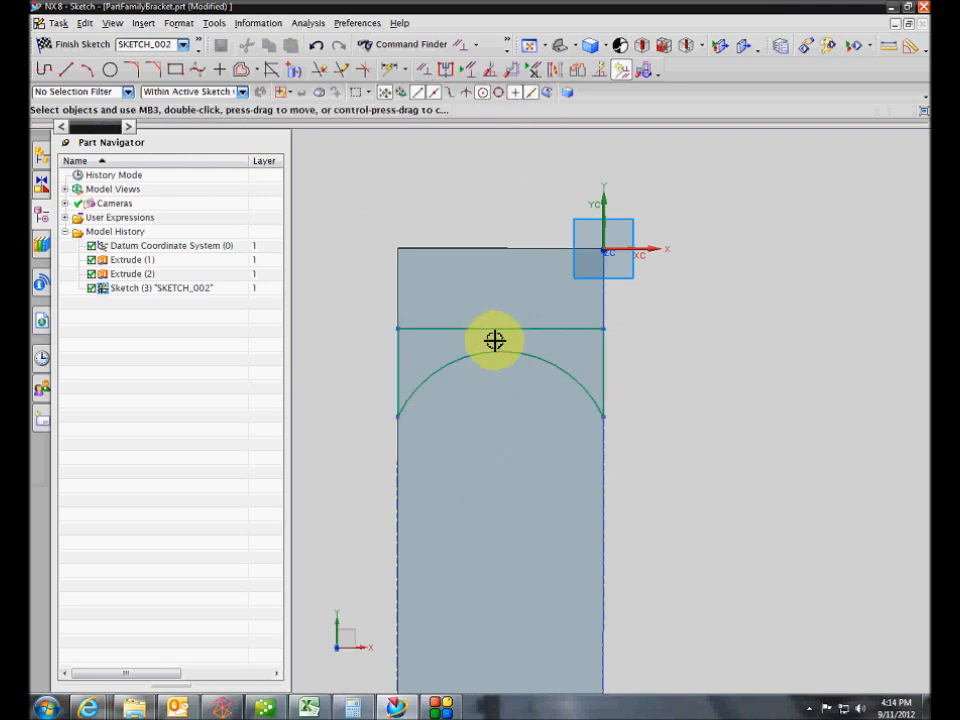
Make the arc tangent to this leg's end edge and align the arc's centre with the edge's midpoint
click(424, 70)
middle_drag(538, 262, 517, 262)
click(519, 241)
click(99, 170)
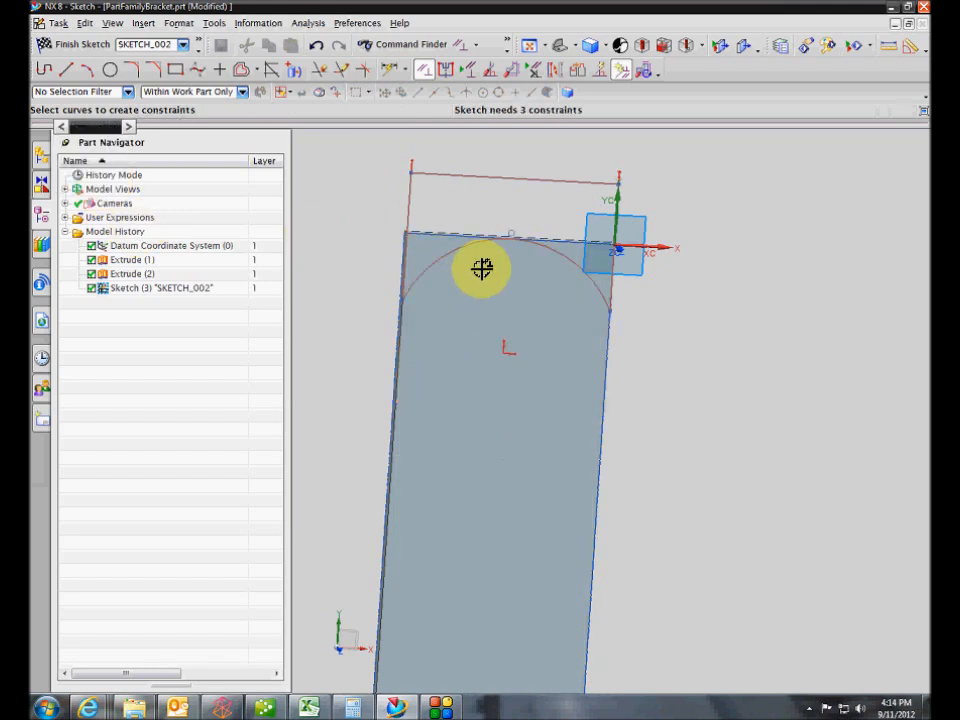
click(445, 252)
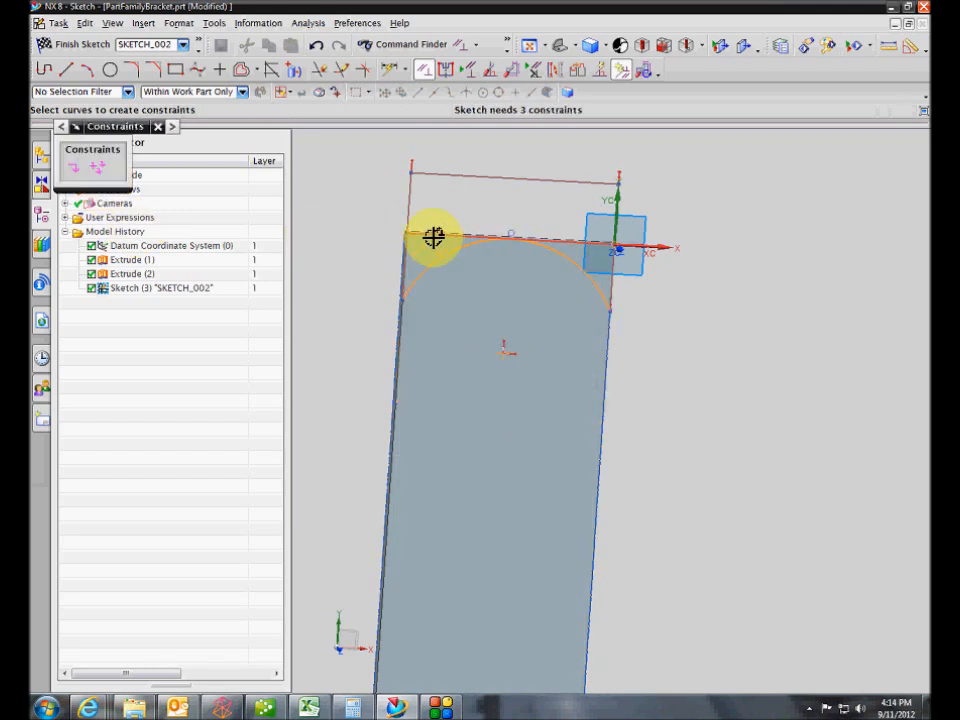
click(92, 157)
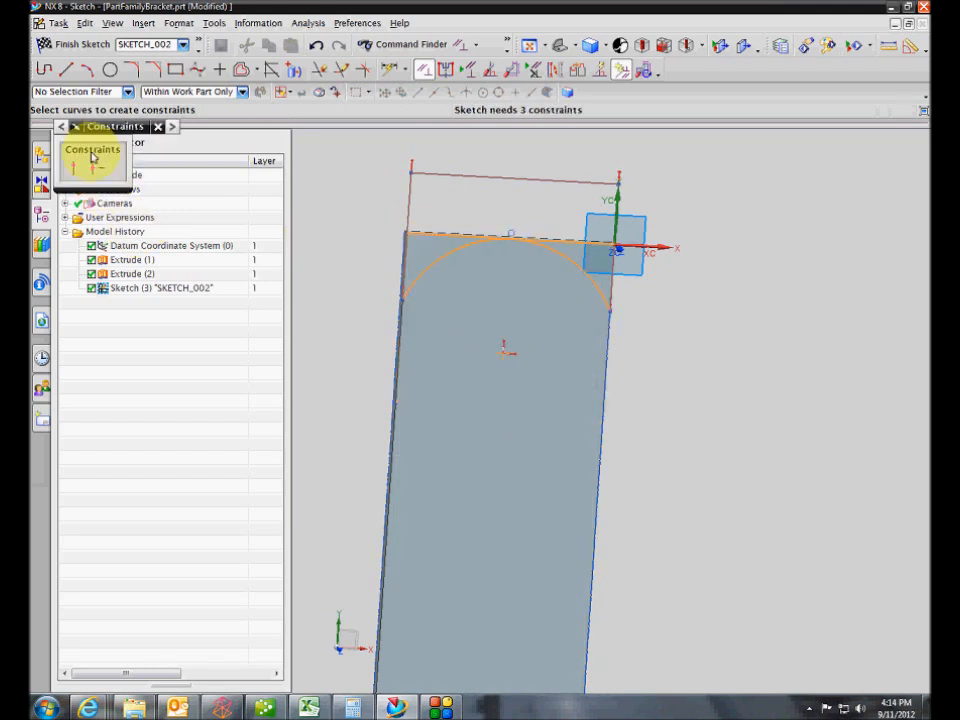
Dimension the arc's radius on this leg and drive it with the end_radius expression
click(392, 69)
click(584, 295)
click(688, 193)
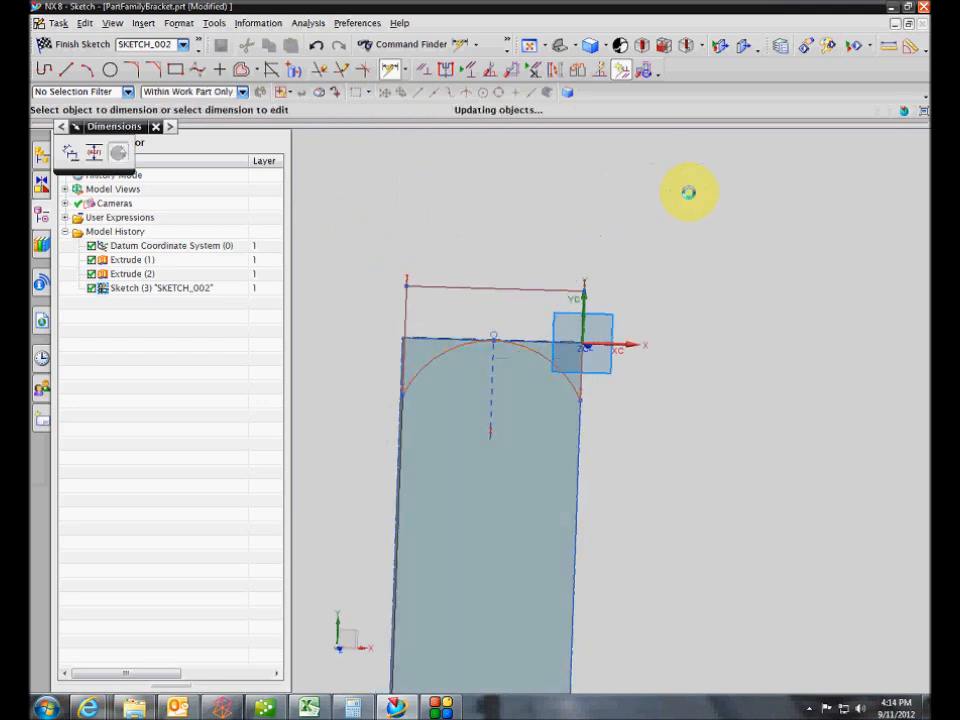
text(end_radius)
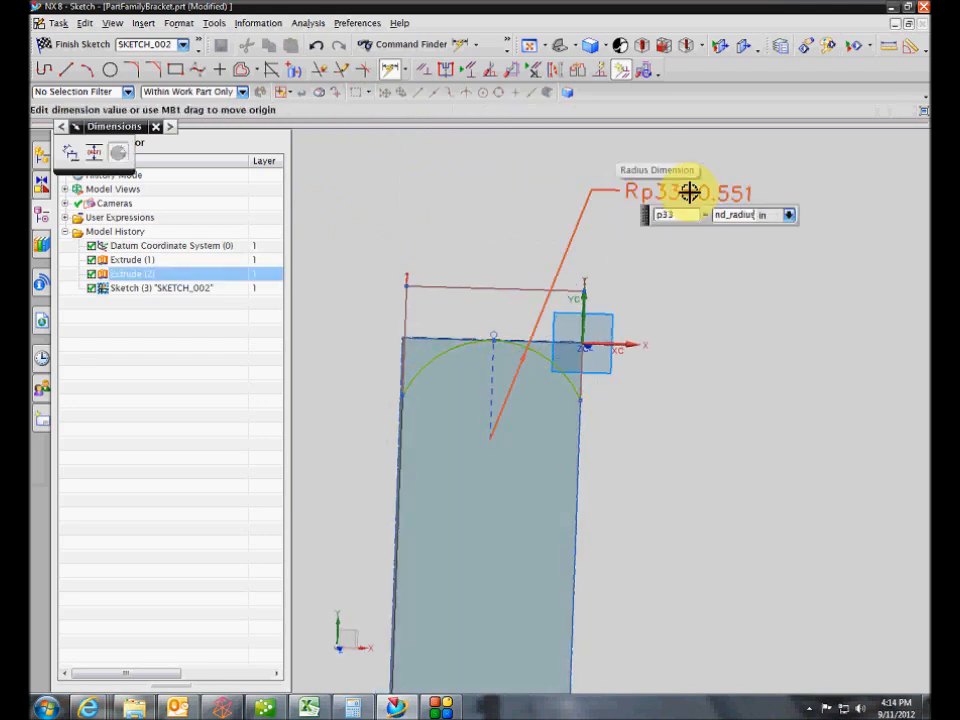
key(Return)
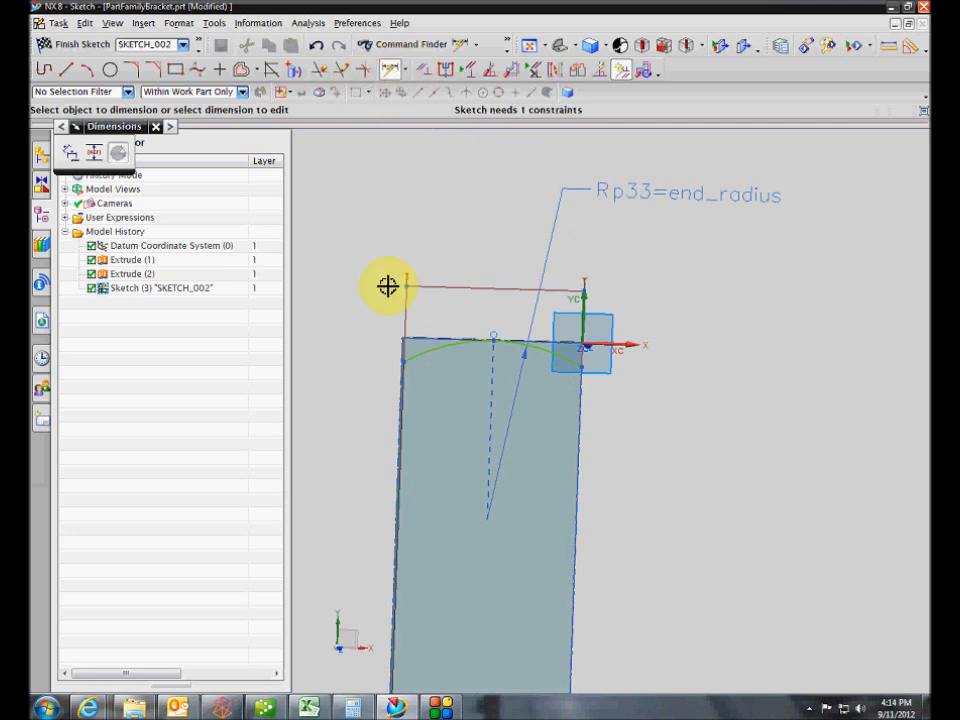
Try dimensioning the outline's side line at 0.1 in, and undo that dimension
click(406, 312)
click(332, 315)
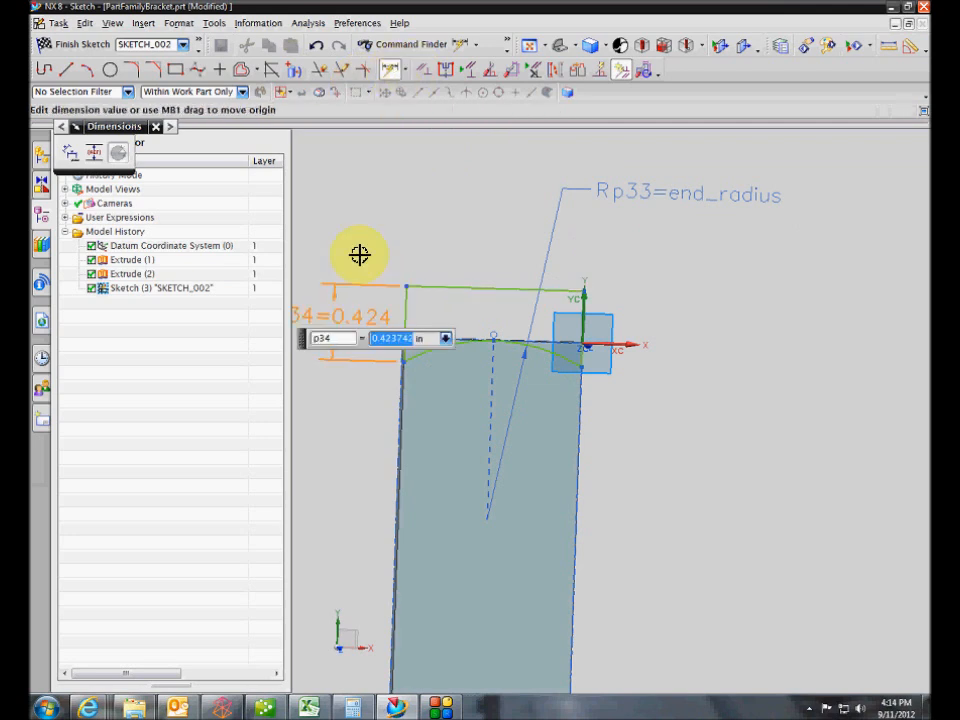
text(.1)
middle_click(359, 255)
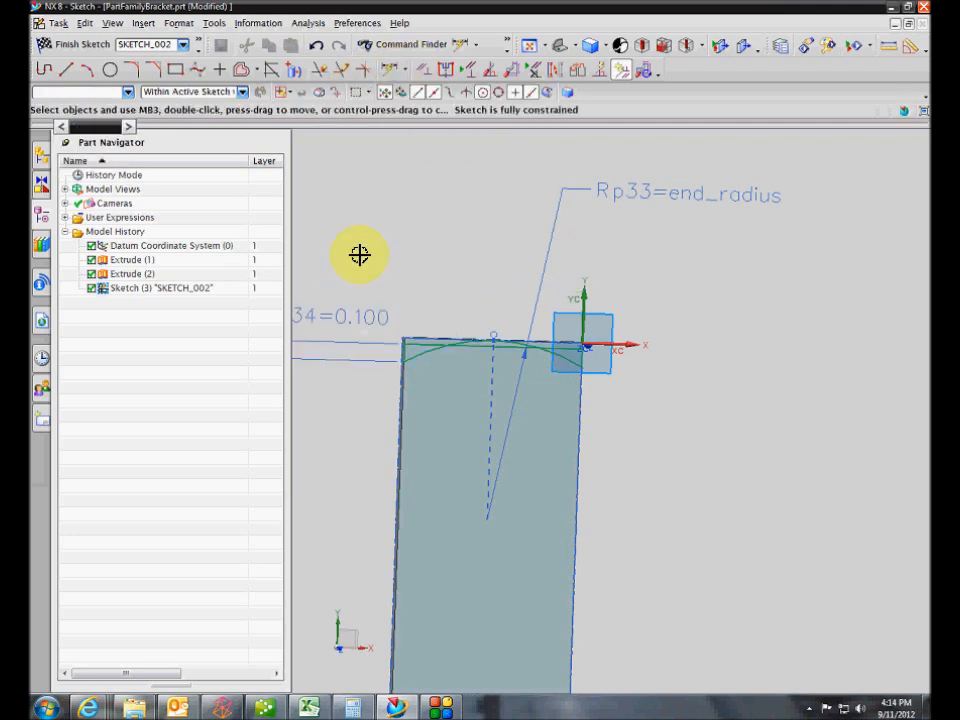
key(ctrl+z)
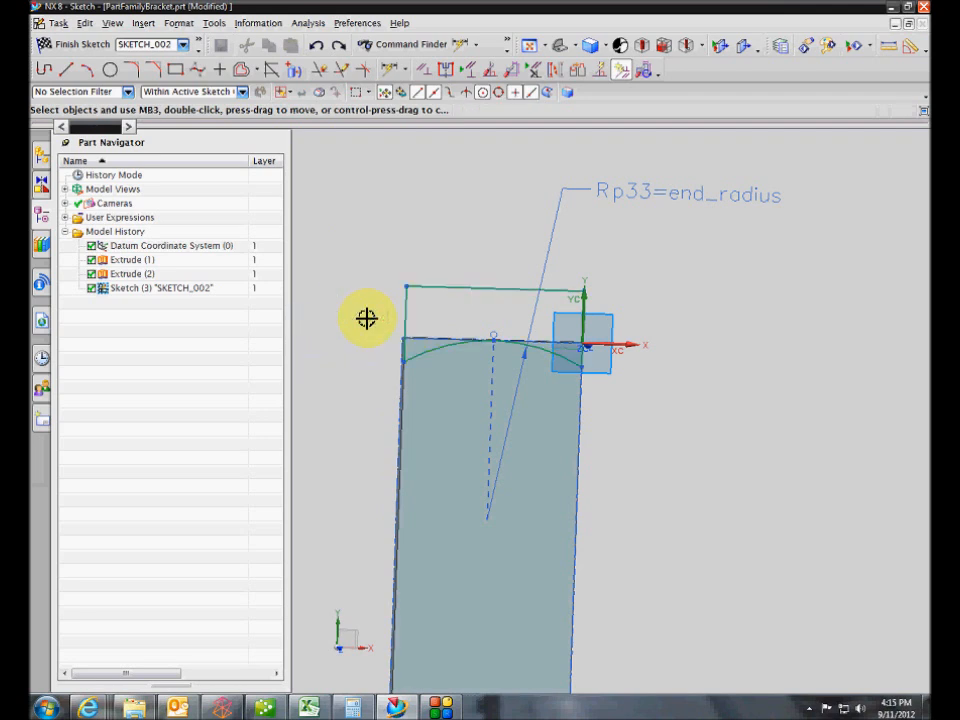
Dimension the outline's straight top line 0.1 in from this leg's end edge and finish the sketch
click(395, 73)
click(430, 310)
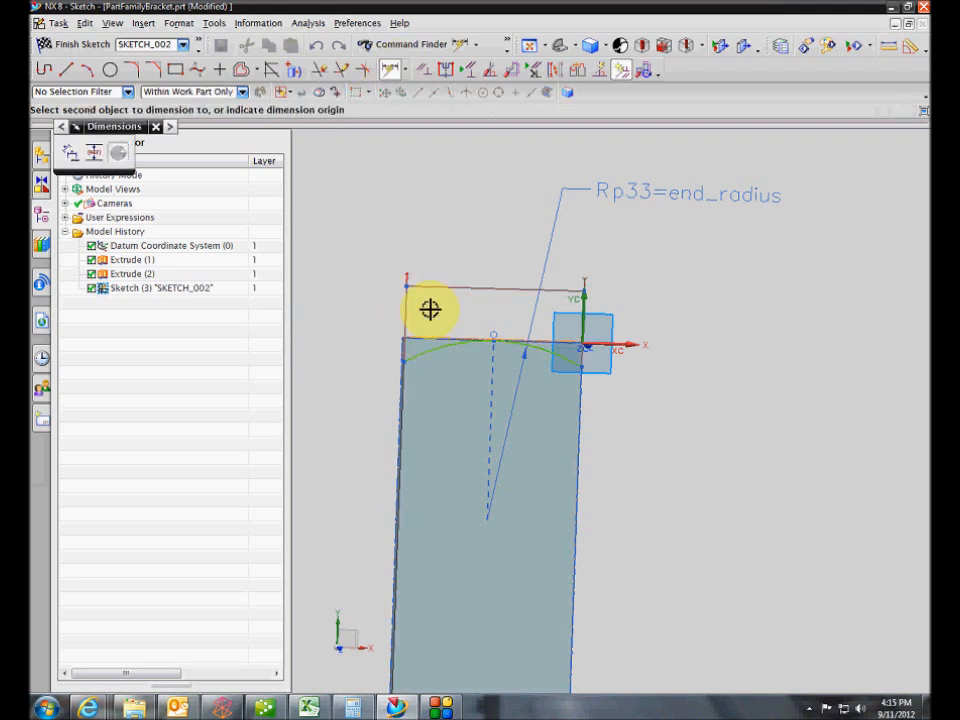
click(415, 295)
click(336, 302)
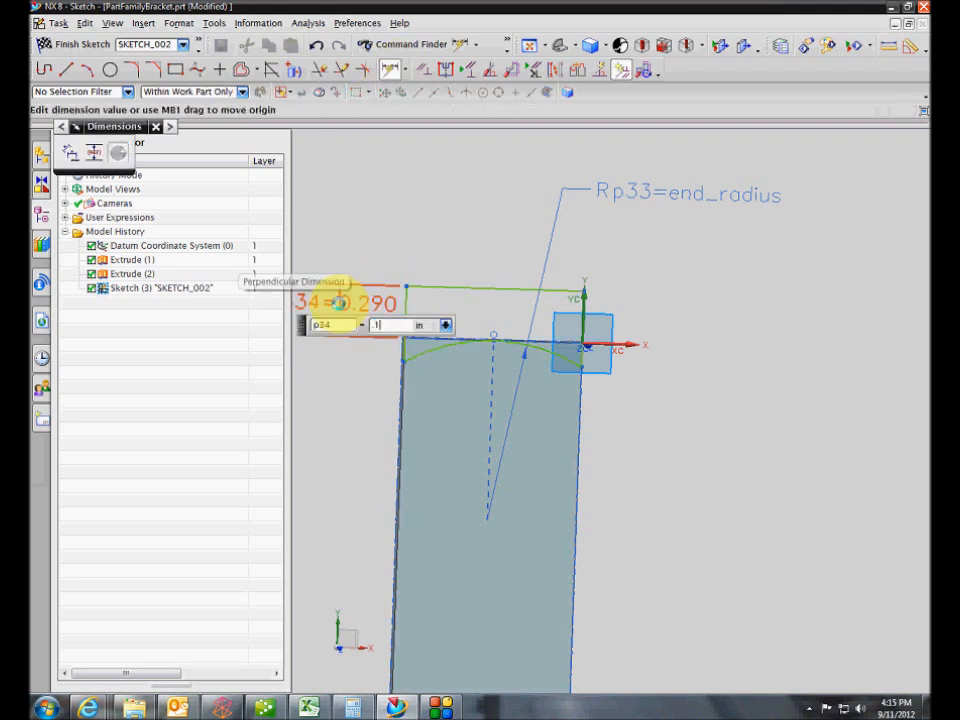
key(Escape)
click(72, 44)
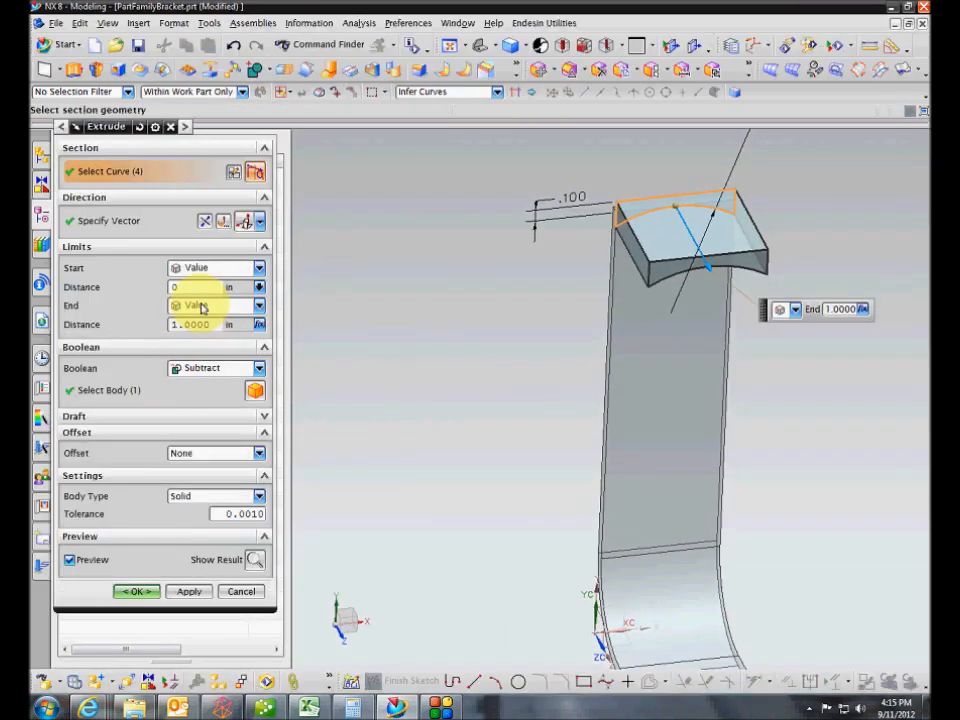
Extrude this outline as a subtraction until extended to the second leg's opposite face
click(190, 305)
click(220, 378)
middle_drag(560, 420, 504, 439)
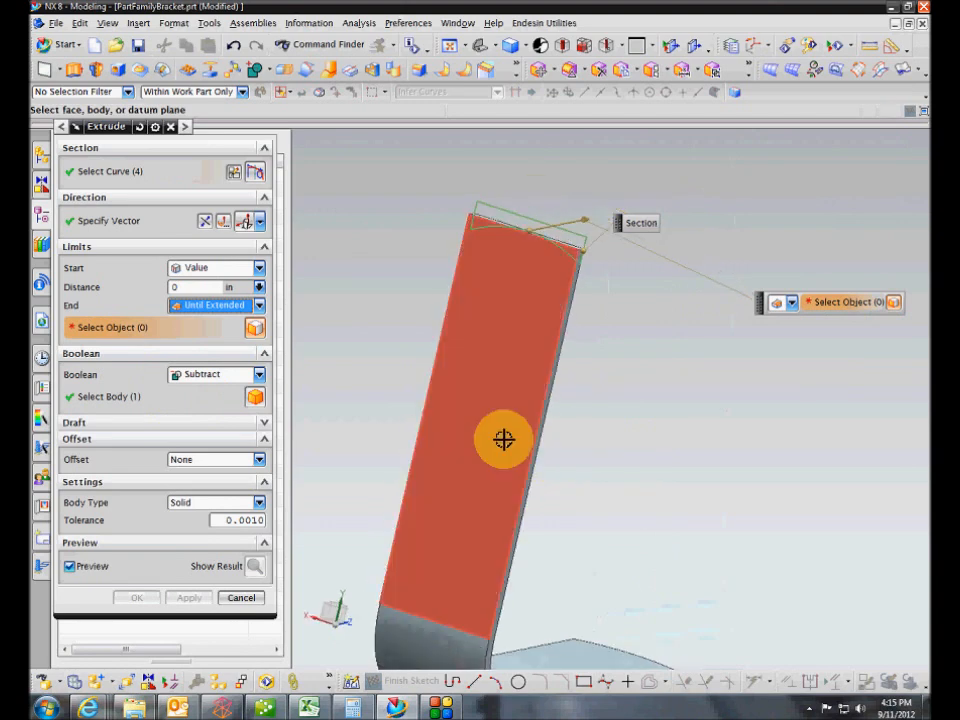
click(504, 439)
click(137, 597)
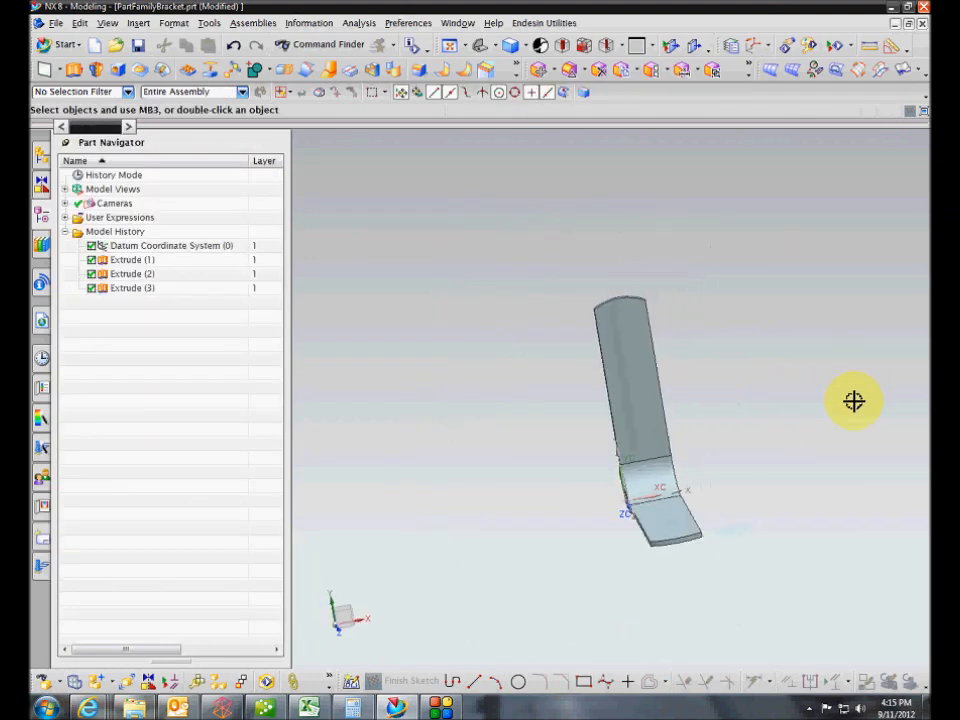
Start a Hole feature on the upright leg's inner face, placing its sketch point below the rounded end
middle_drag(854, 401, 885, 413)
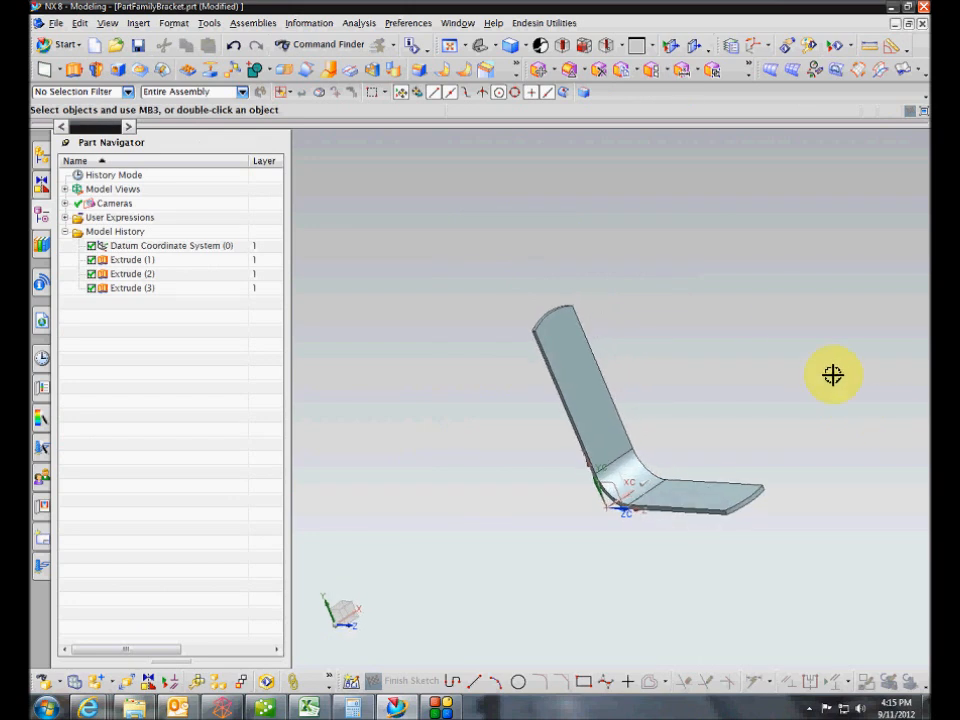
middle_drag(833, 375, 437, 180)
click(121, 70)
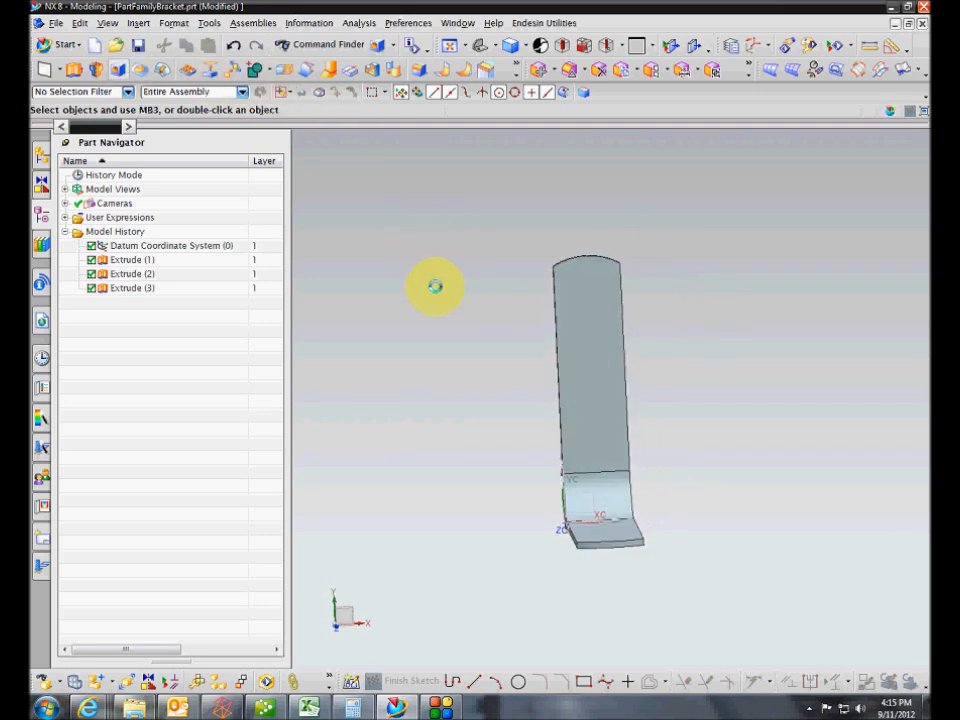
click(549, 316)
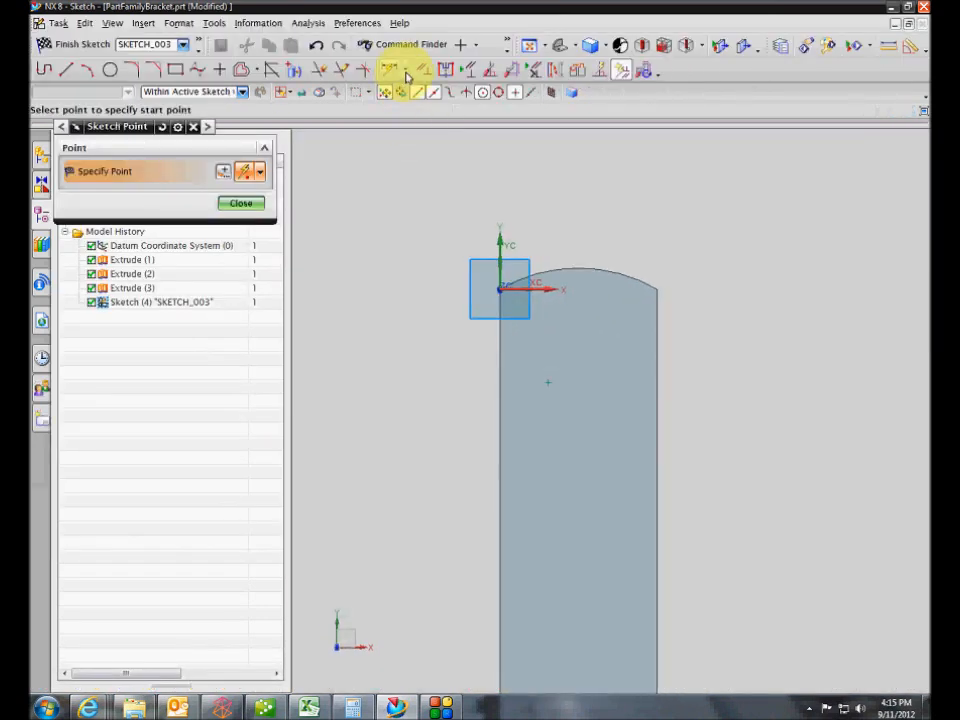
Constrain the hole's sketch point to align with the midpoint of the edge where the leg meets the bend
click(552, 372)
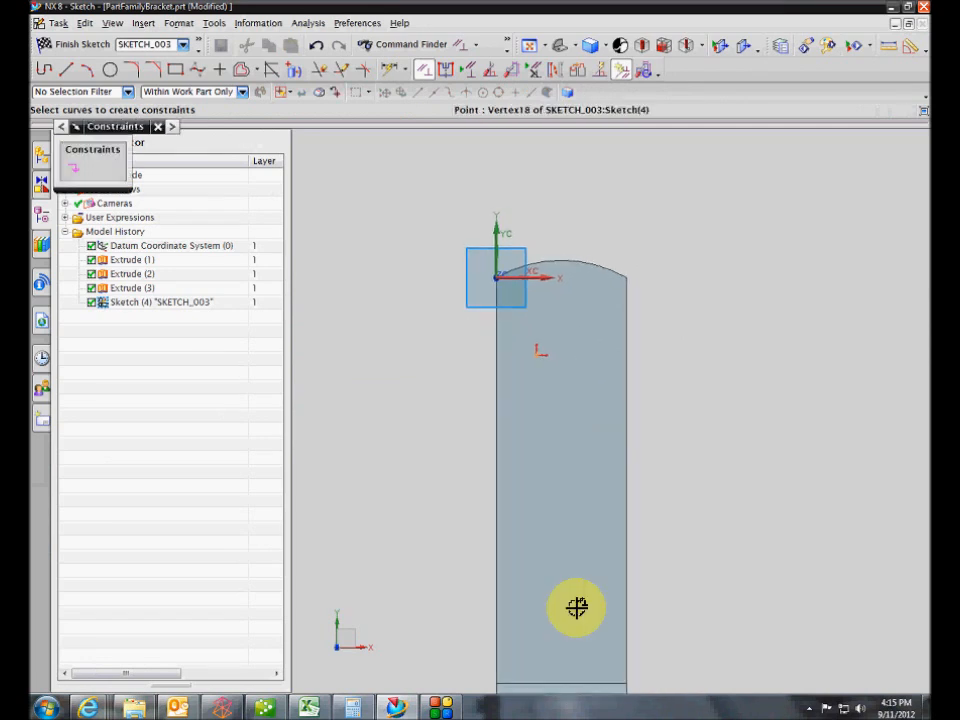
click(568, 682)
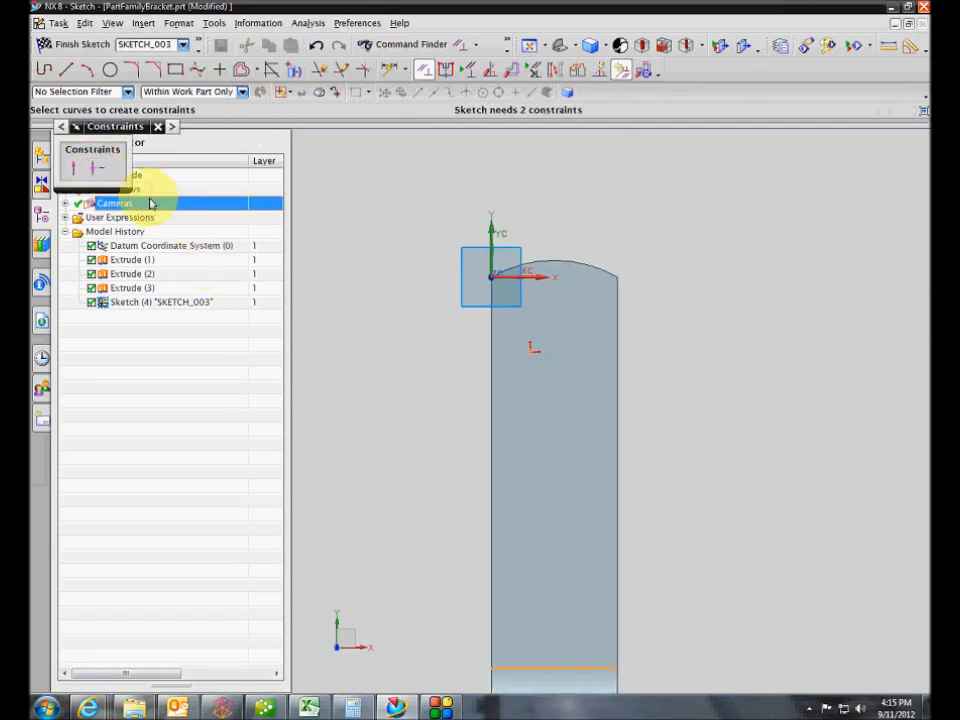
click(73, 167)
Dimension the hole point's vertical distance from the rounded end as single_hole_offset1 and finish the sketch
click(390, 69)
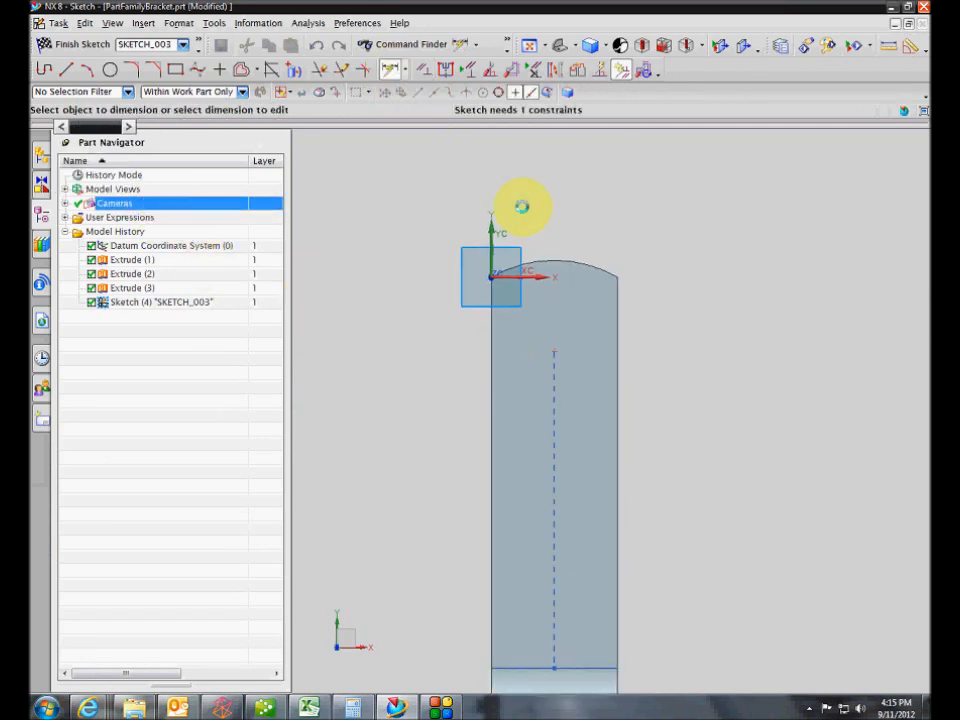
click(535, 263)
click(554, 351)
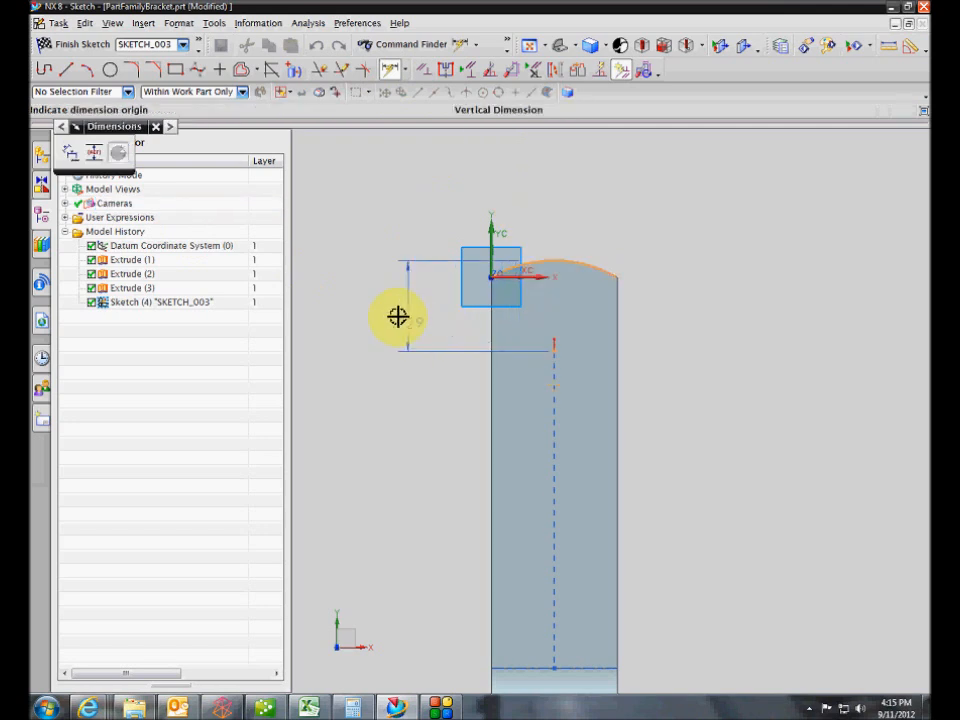
click(398, 316)
text(sing)
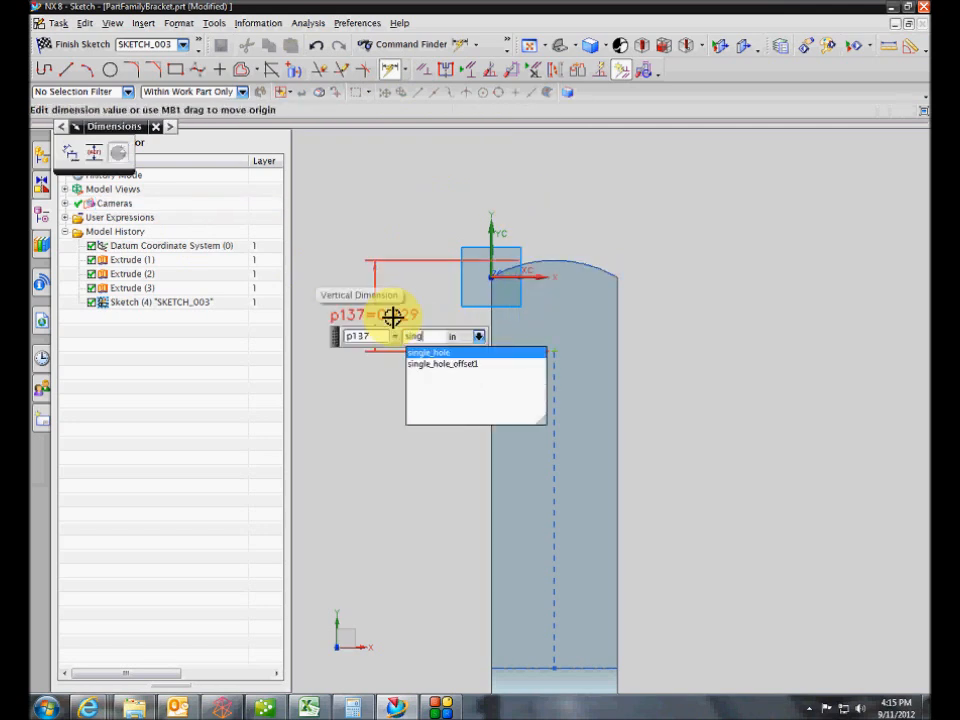
key(Down)
key(Return)
key(Return)
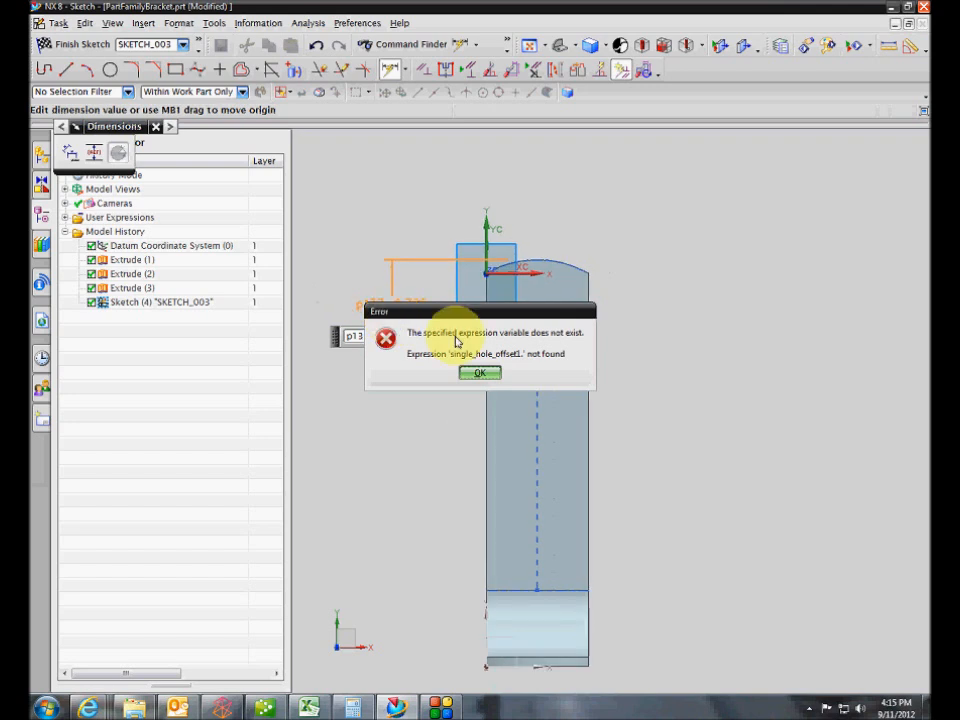
click(480, 373)
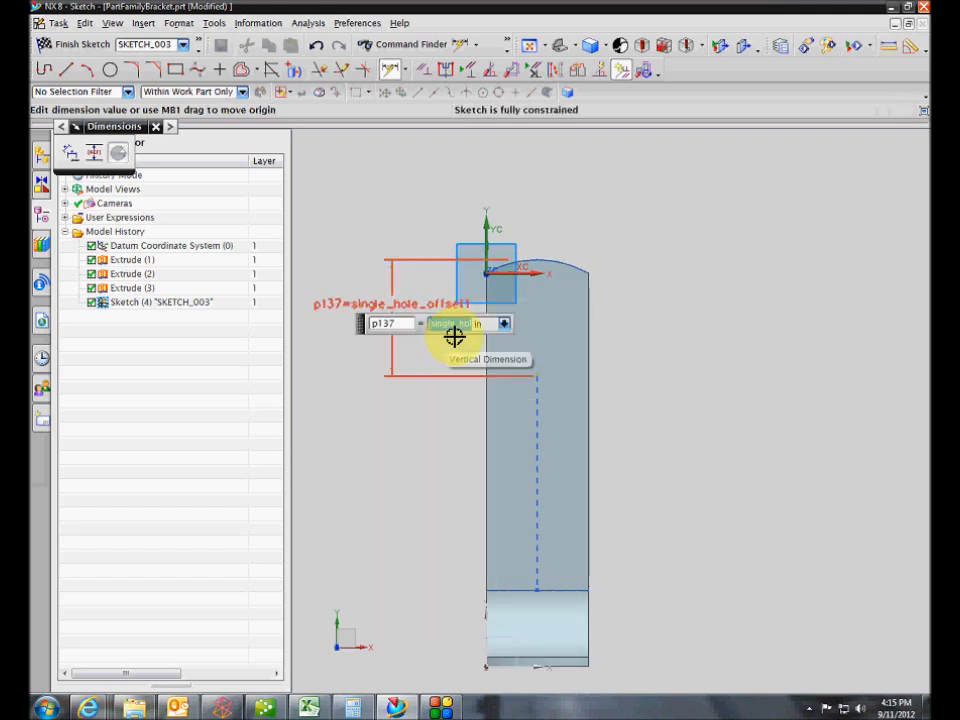
key(Escape)
key(Escape)
click(86, 45)
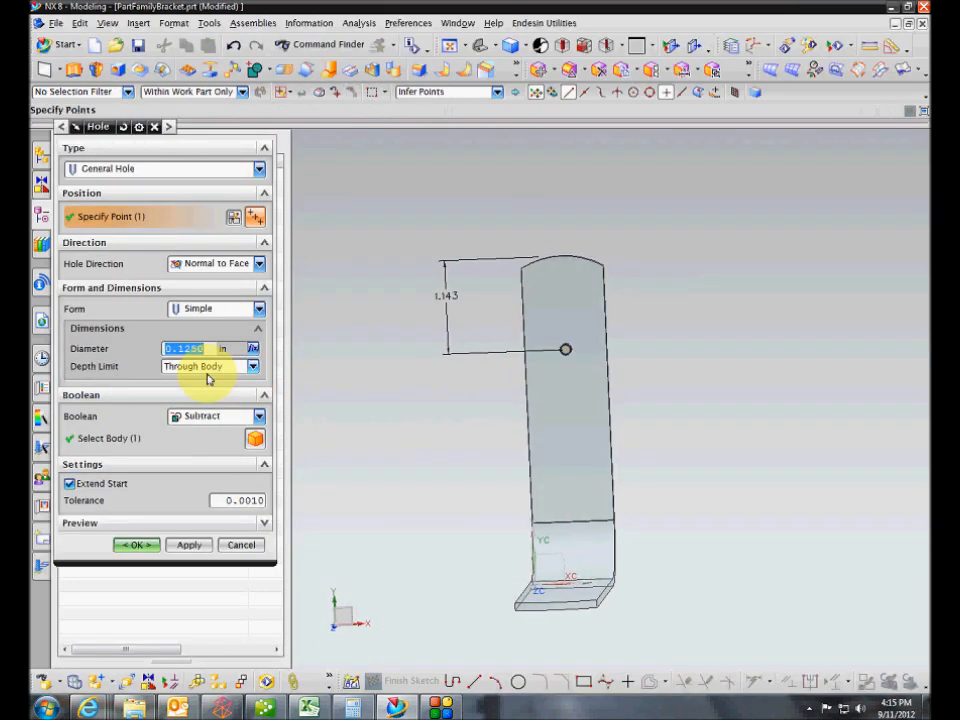
Set the hole's diameter to the expression hole_dia and create the hole through the body
click(253, 348)
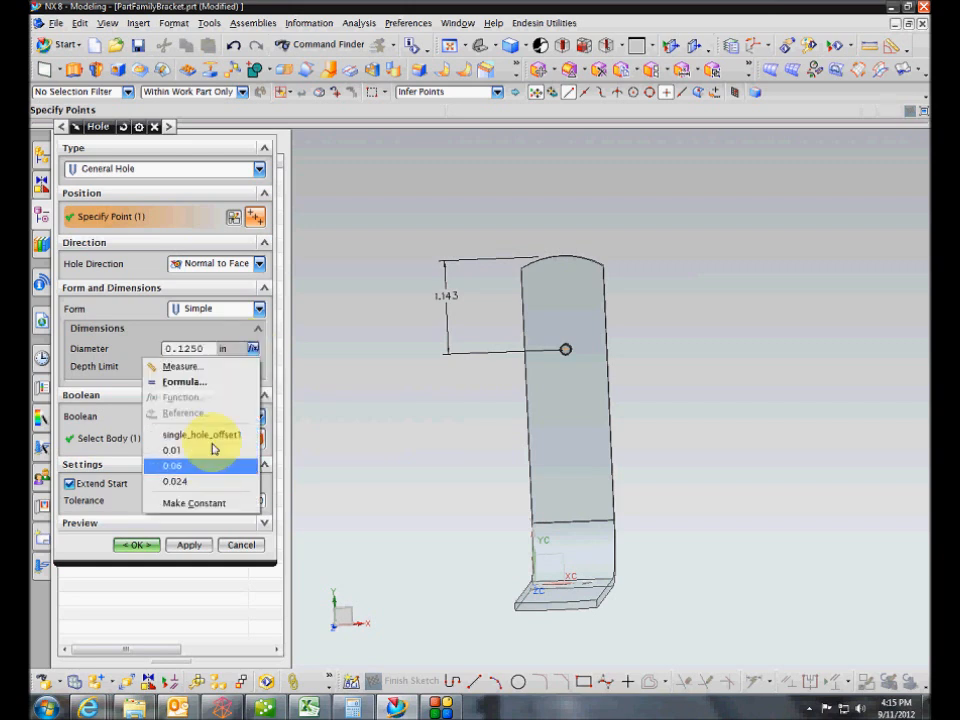
click(195, 502)
text(hole)
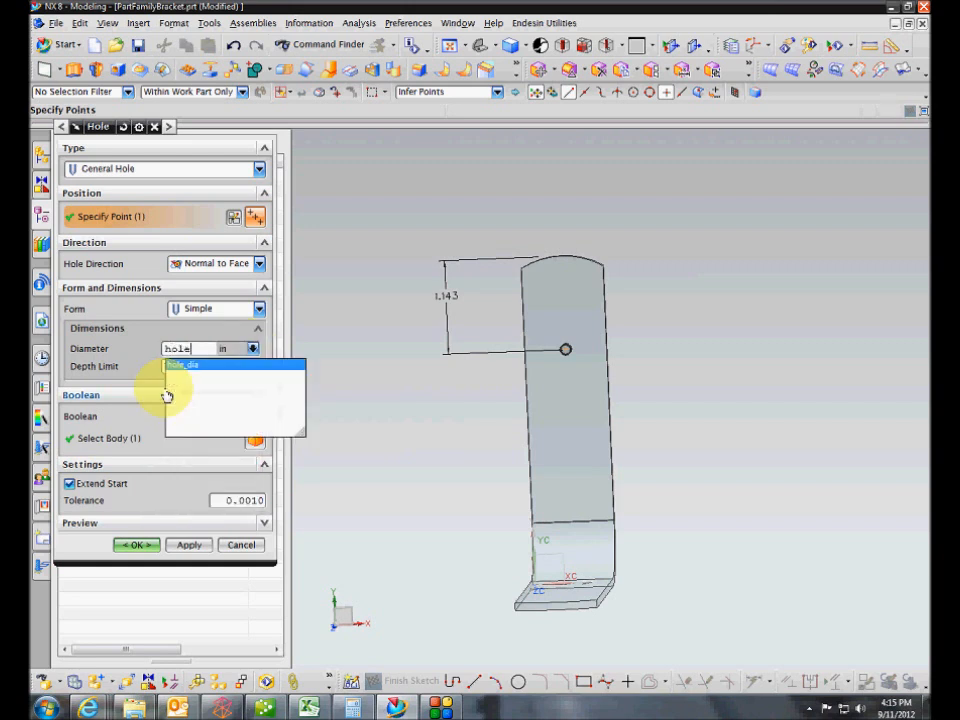
key(Return)
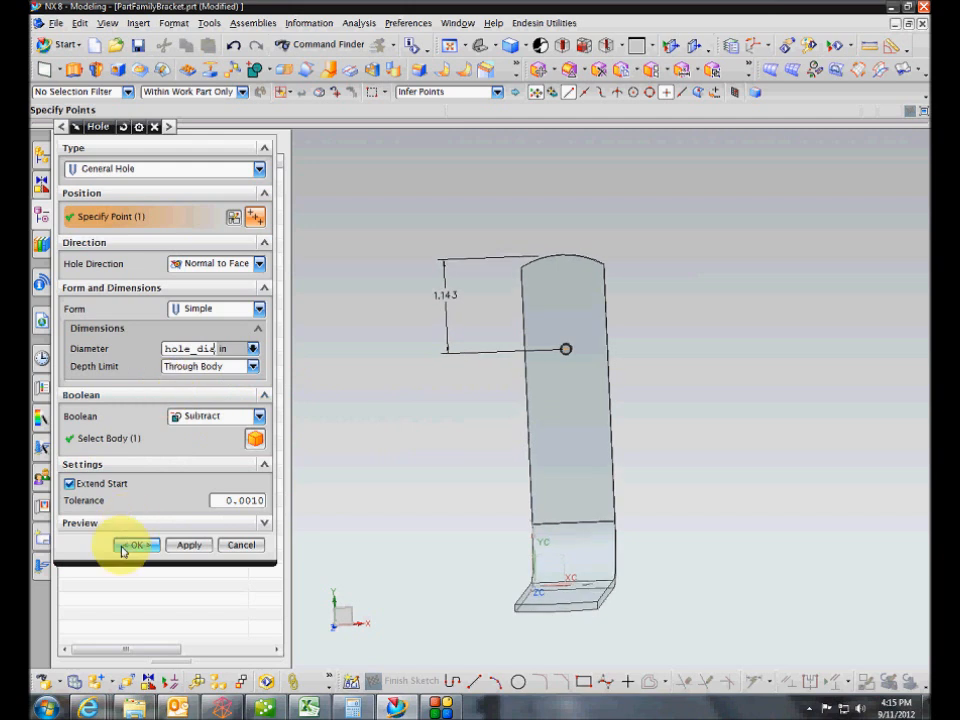
click(196, 546)
Start a Hole on the other leg's inner face and align its sketch point vertically with the midpoint of the bend edge
middle_drag(373, 528, 446, 418)
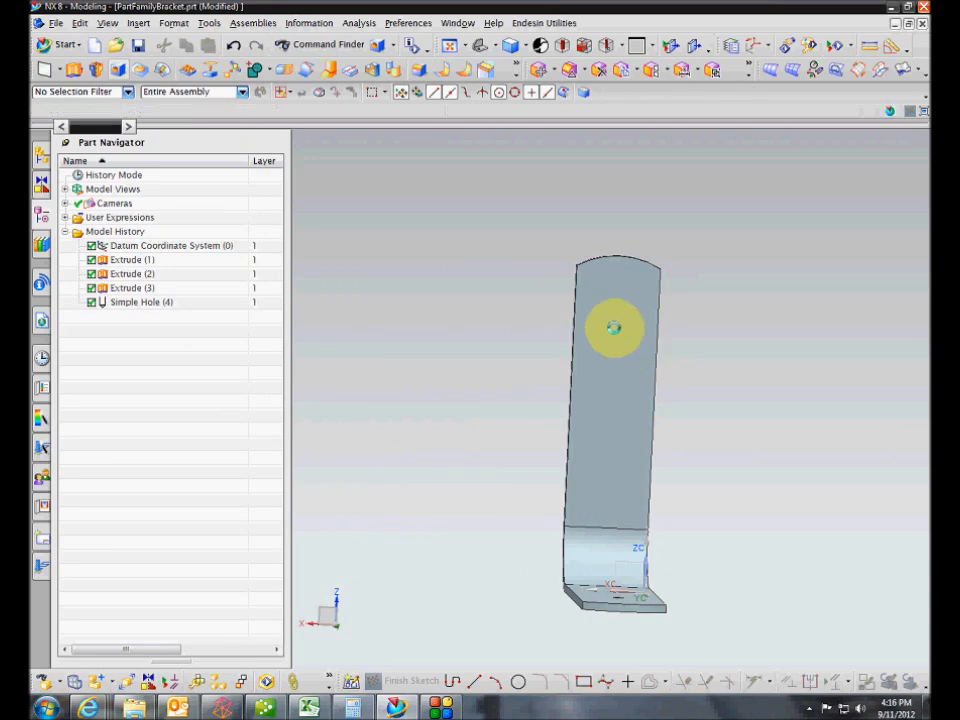
click(614, 328)
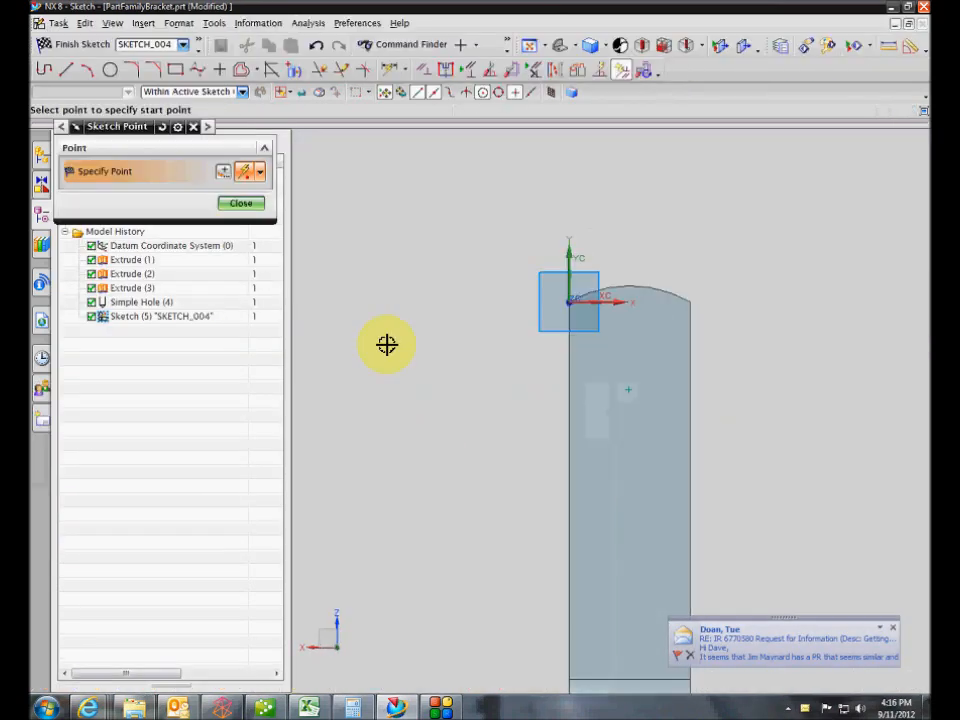
click(421, 70)
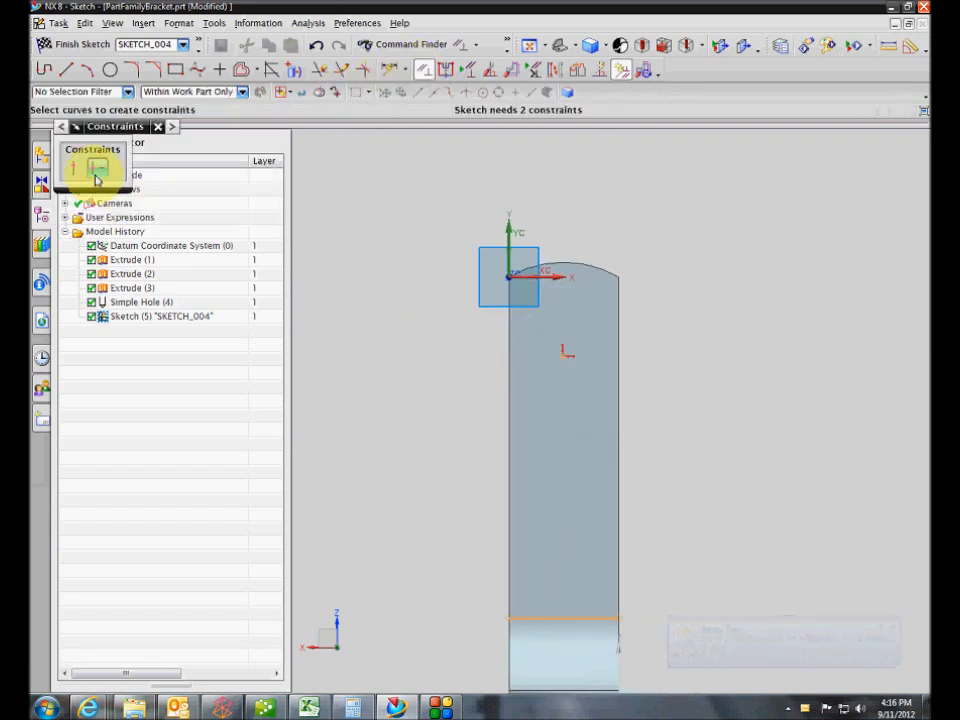
click(75, 167)
Dimension this second hole point from its leg's rounded end as single_hole_offset1 and finish the sketch
click(389, 70)
click(589, 264)
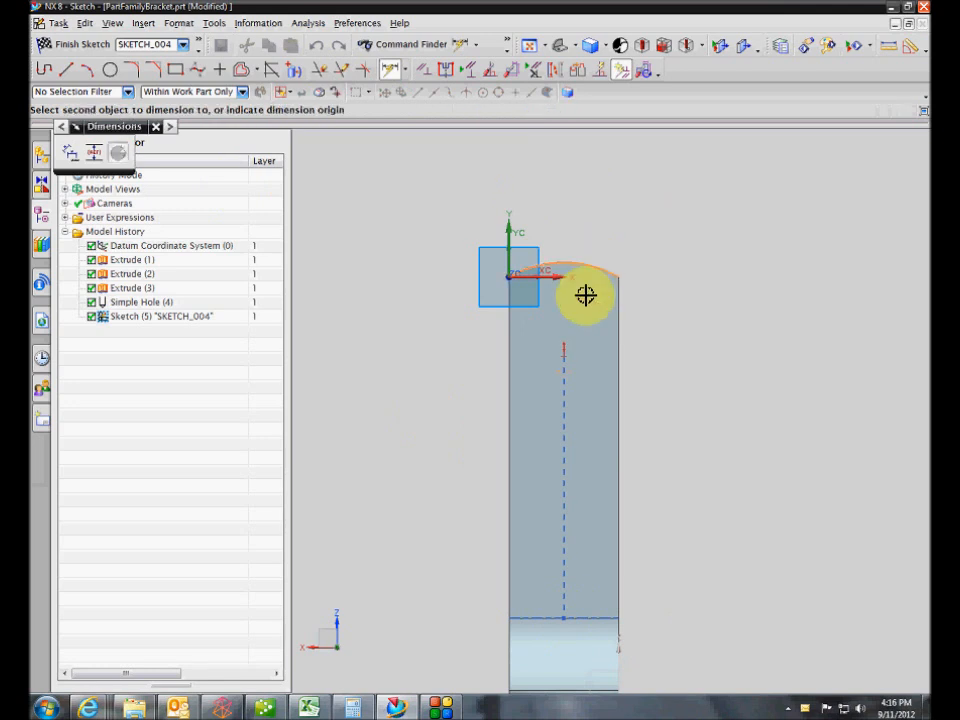
click(563, 355)
click(387, 308)
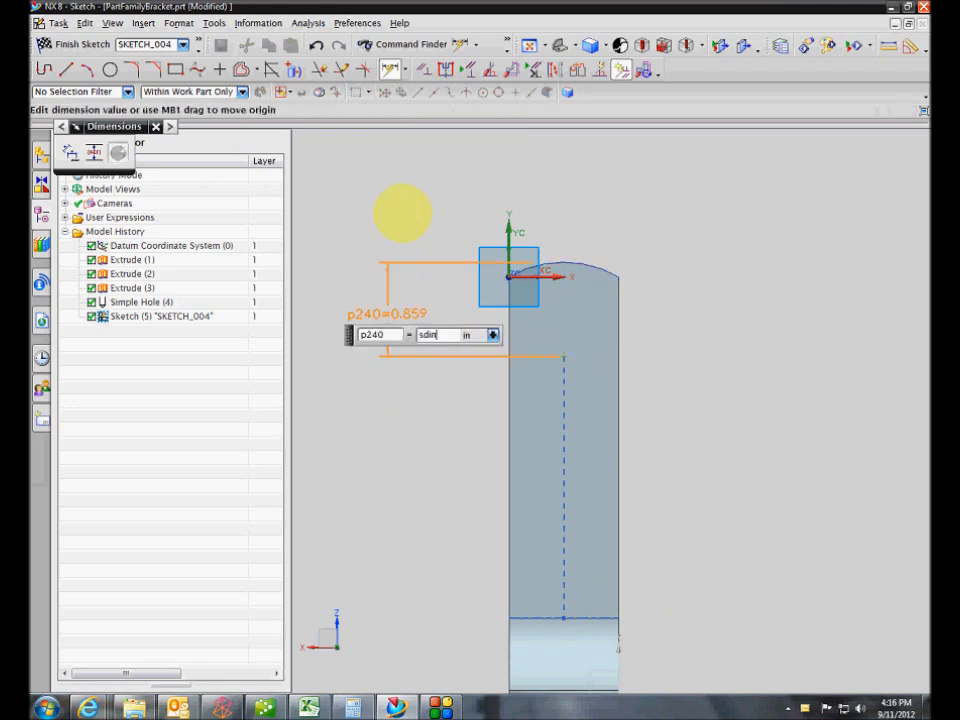
text(sdim)
key(BackSpace)
key(BackSpace)
key(BackSpace)
key(Down)
key(Down)
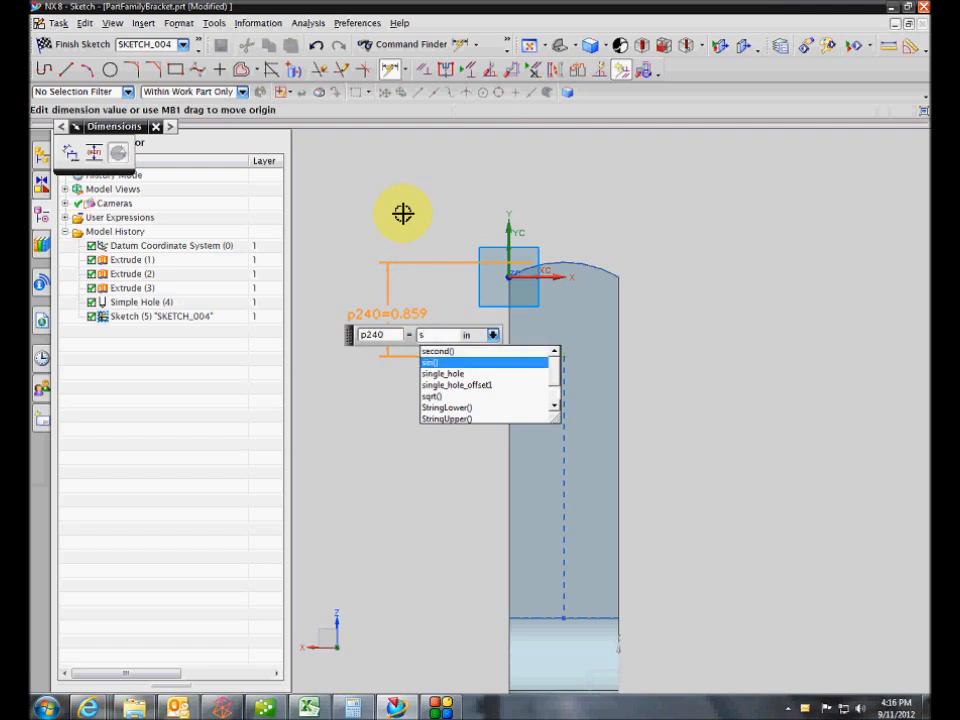
key(Down)
key(Return)
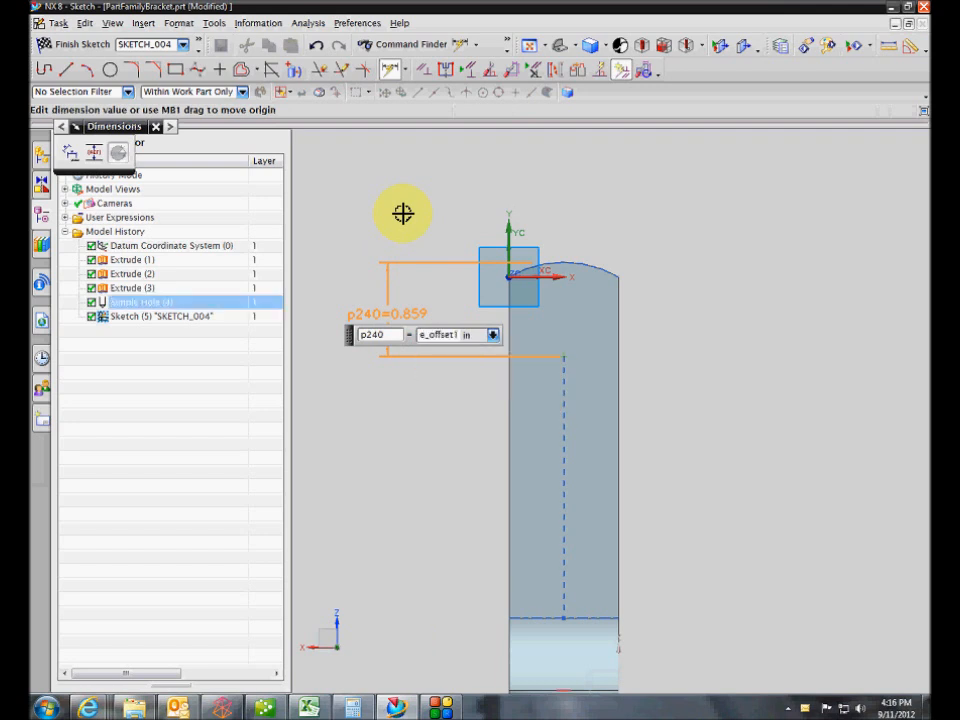
key(Return)
click(81, 45)
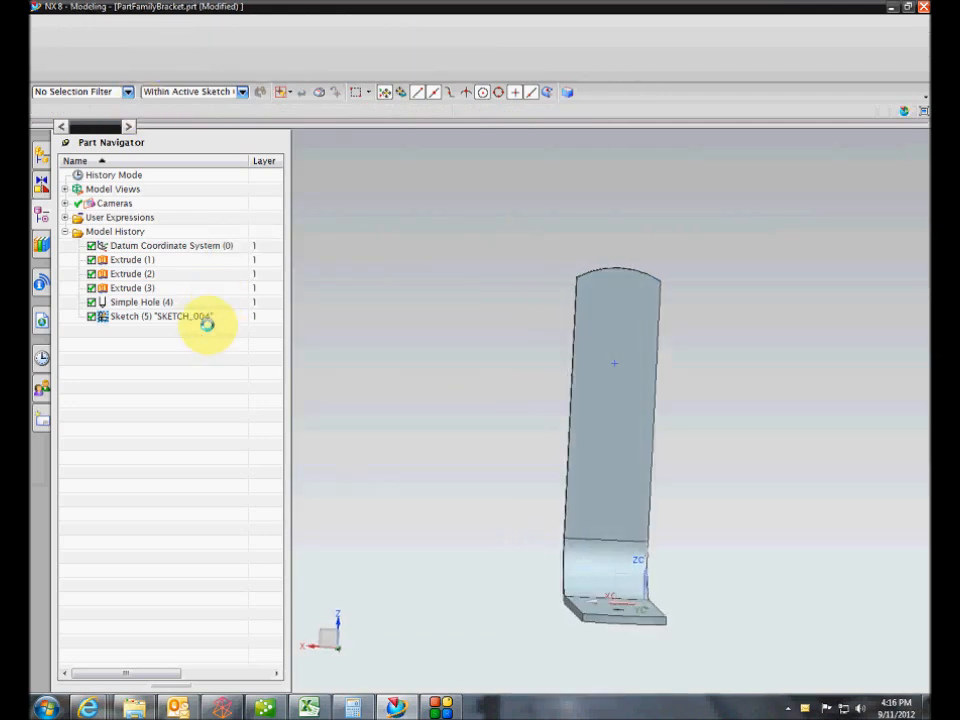
Give the second leg's hole the diameter expression hole_dia and create it as a through-body subtraction
click(253, 349)
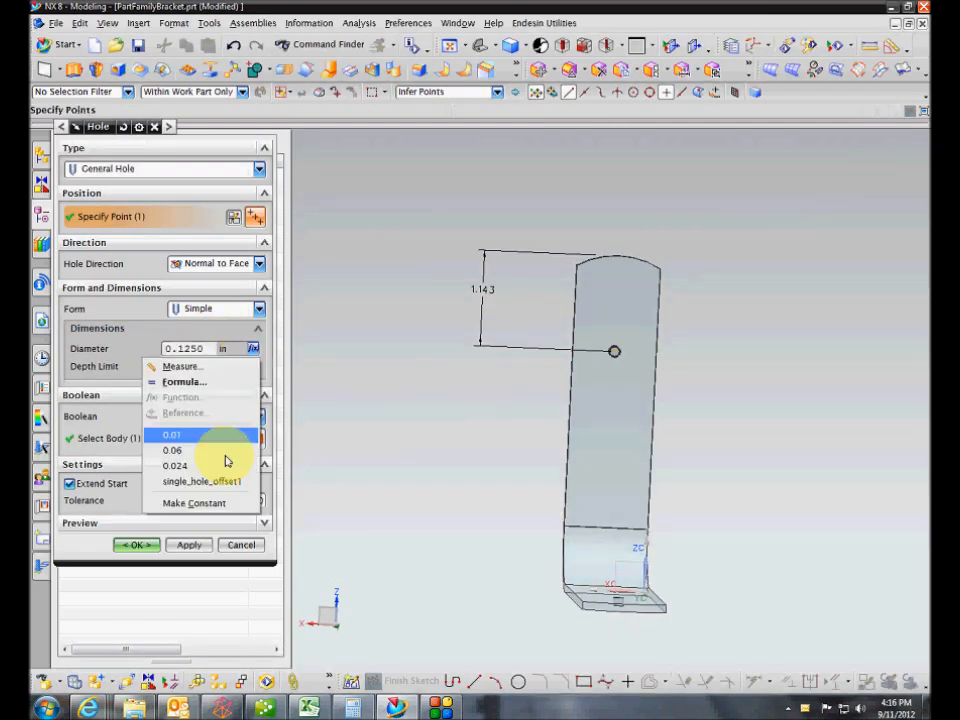
click(205, 503)
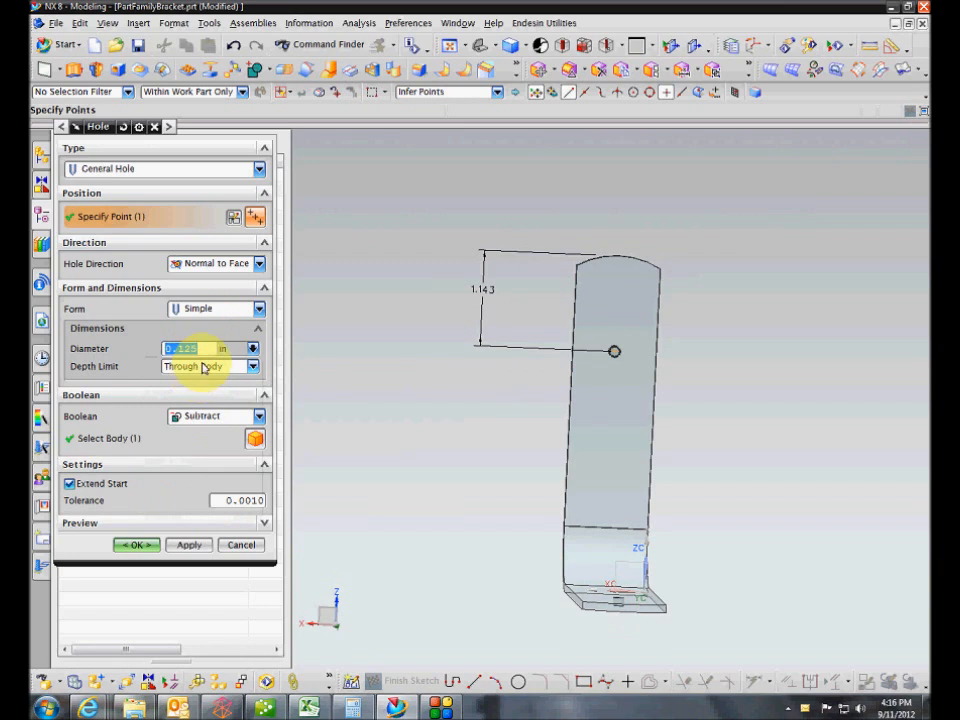
text(hole_diam)
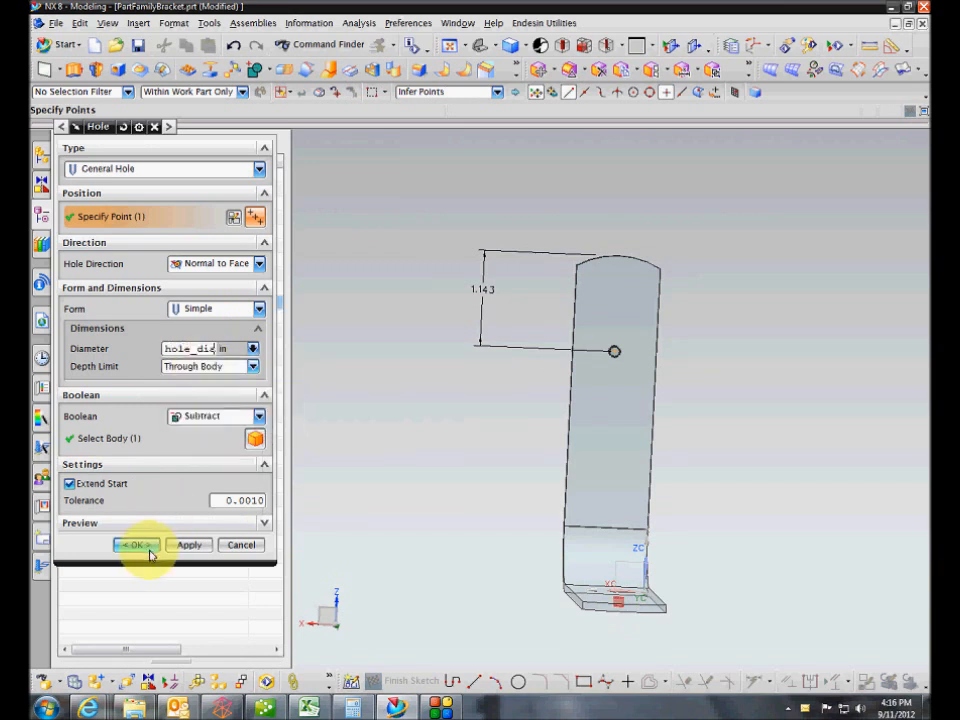
click(136, 545)
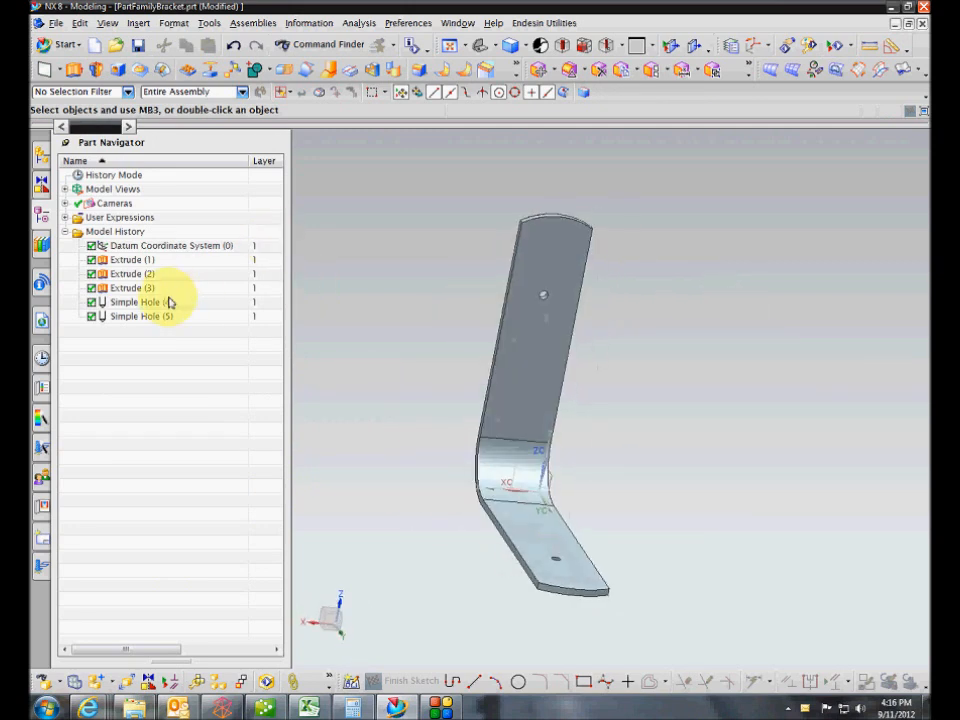
click(135, 287)
click(131, 259)
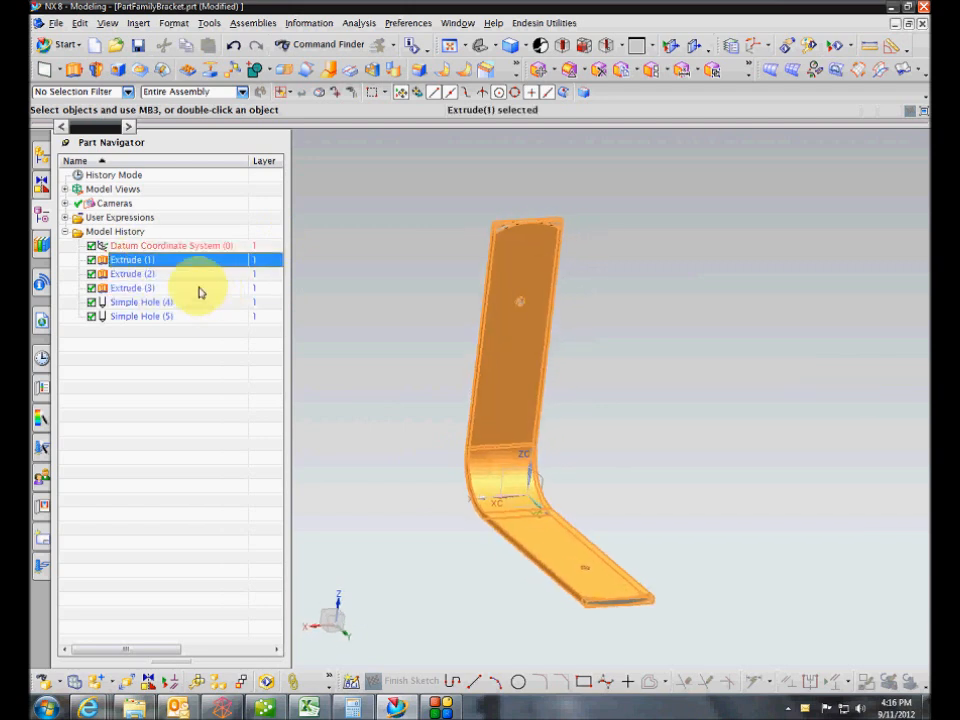
click(165, 320)
click(182, 344)
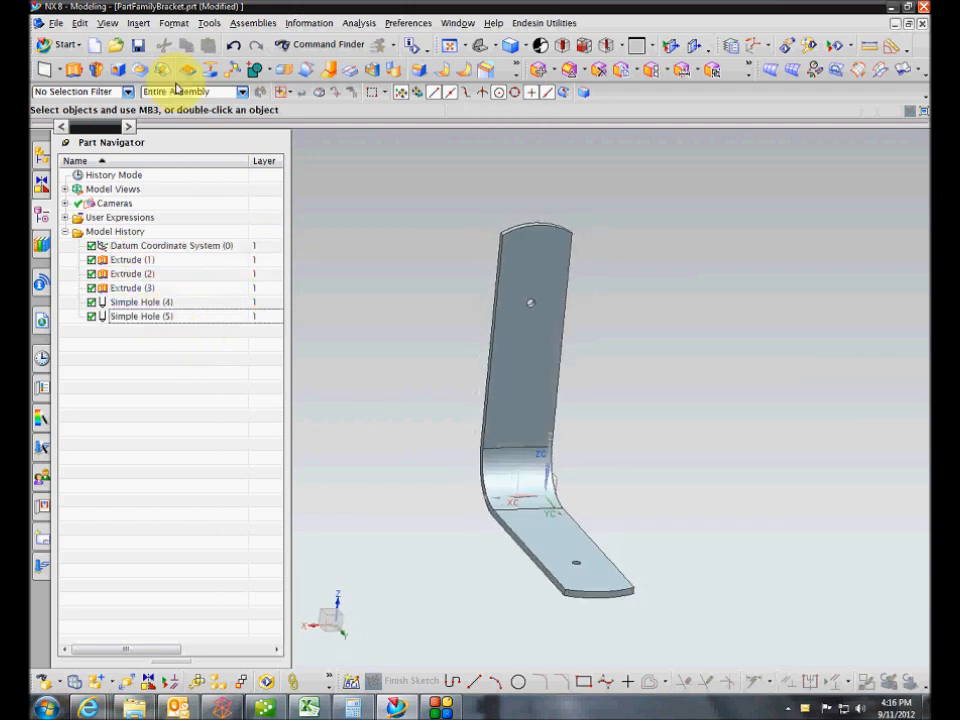
Start a Hole with two staggered points around this leg's existing hole, dimensioning the upper point double_hole_edge_offset from its nearer side edge
click(119, 72)
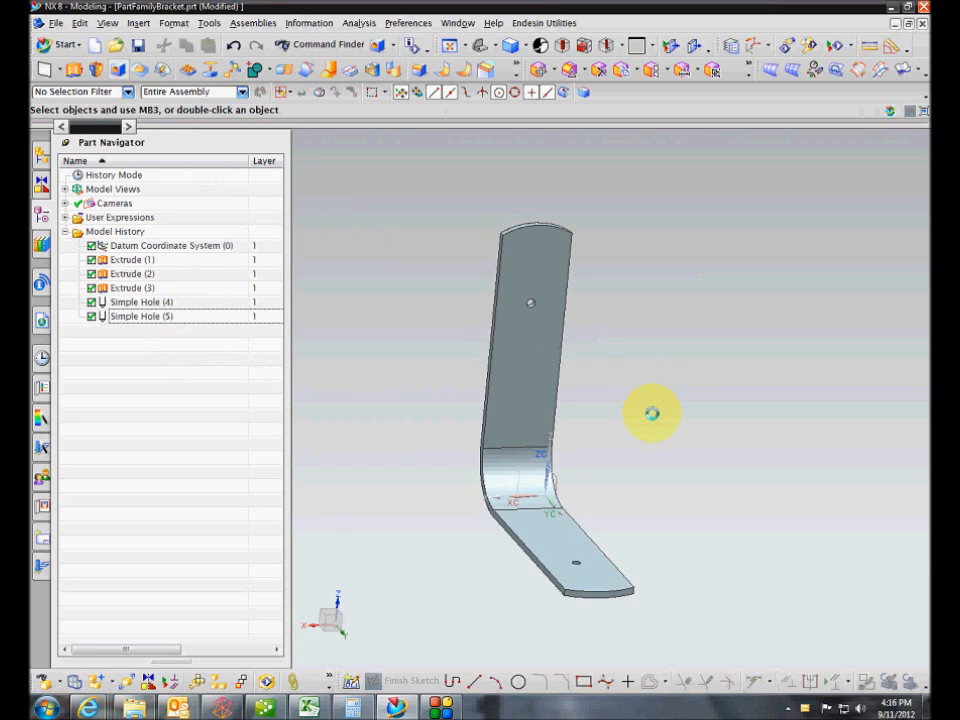
click(511, 276)
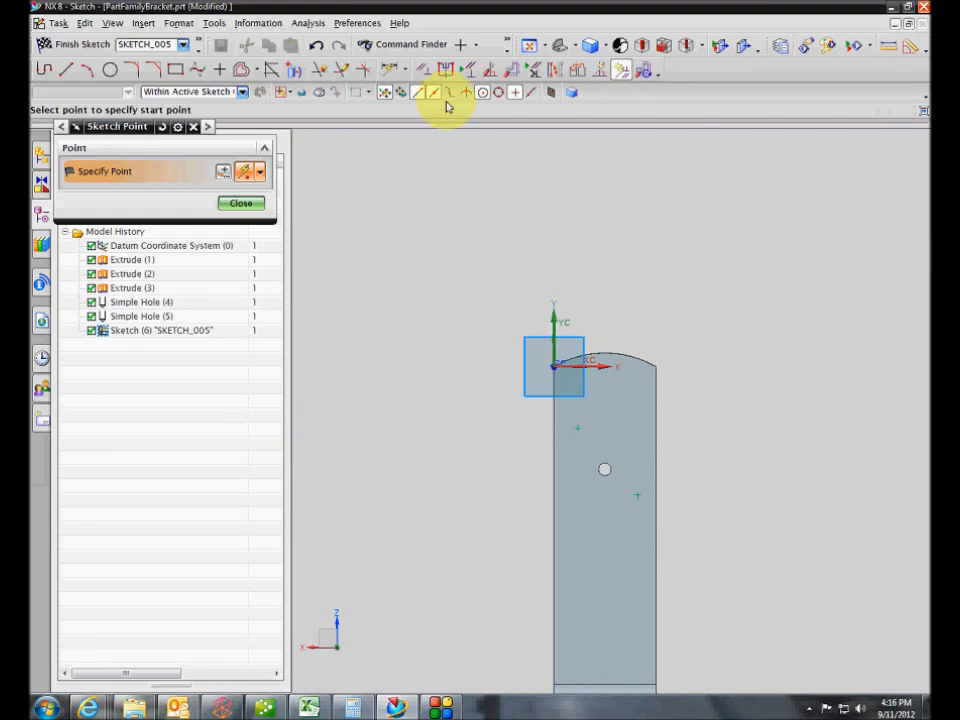
click(392, 74)
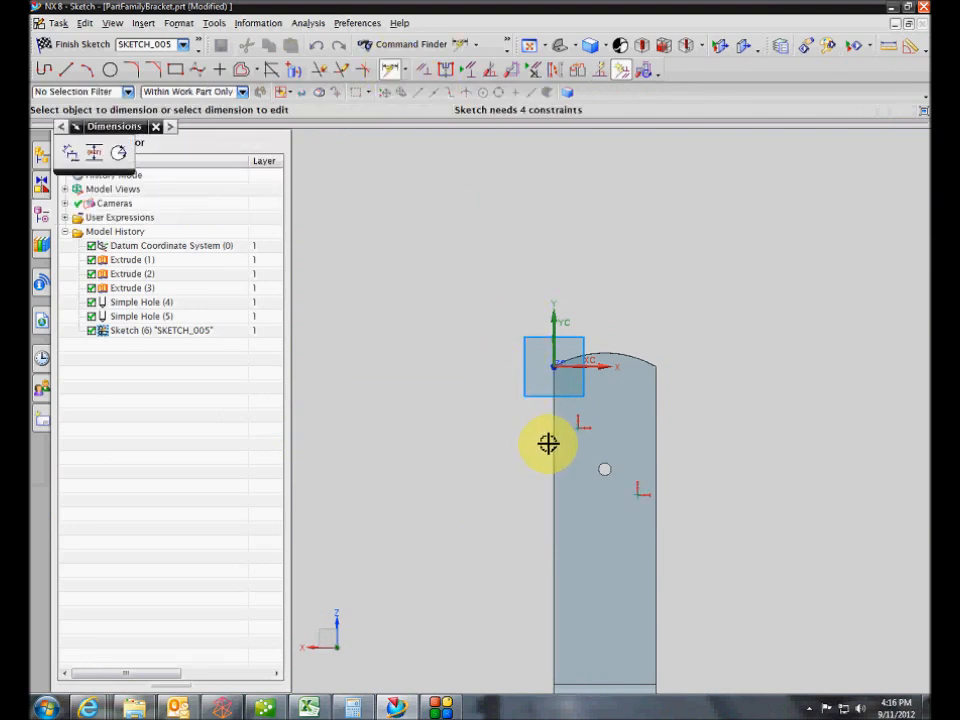
click(555, 442)
click(575, 428)
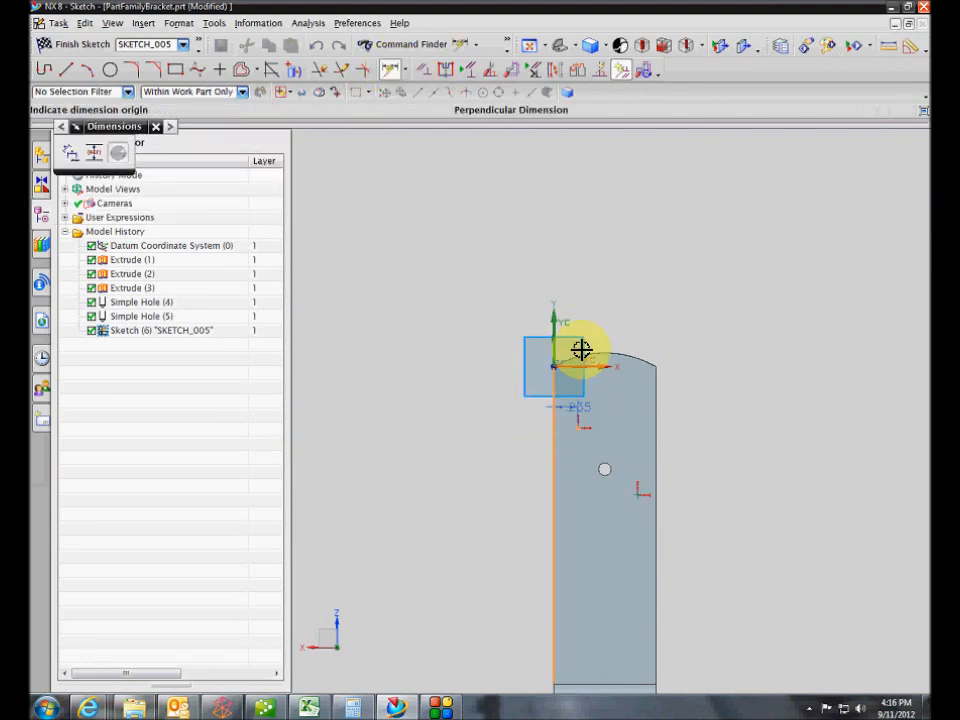
click(483, 244)
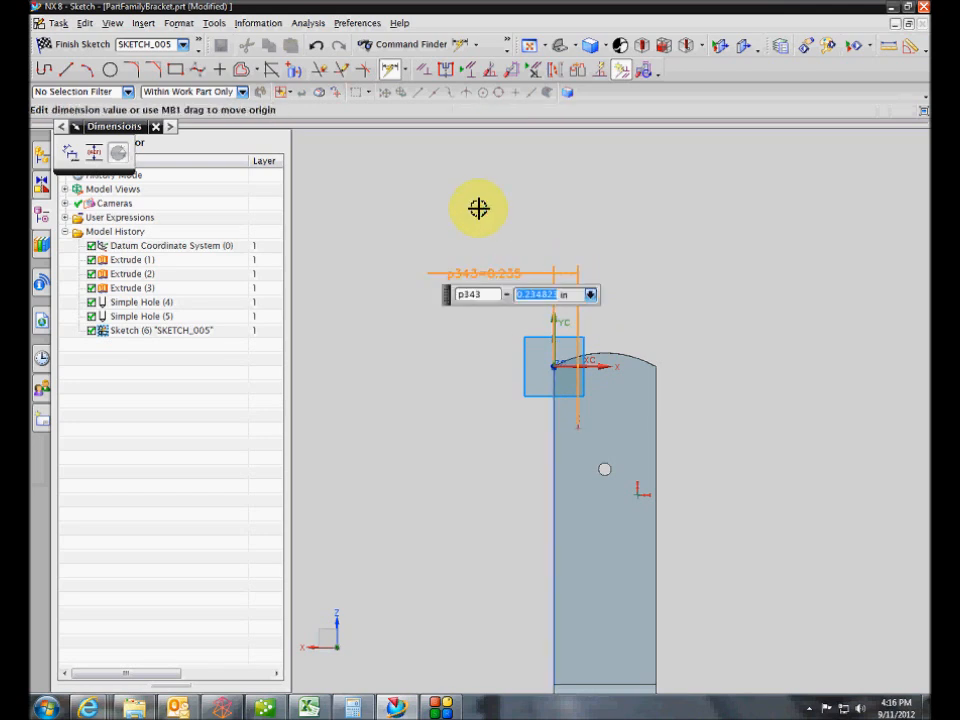
text(dou)
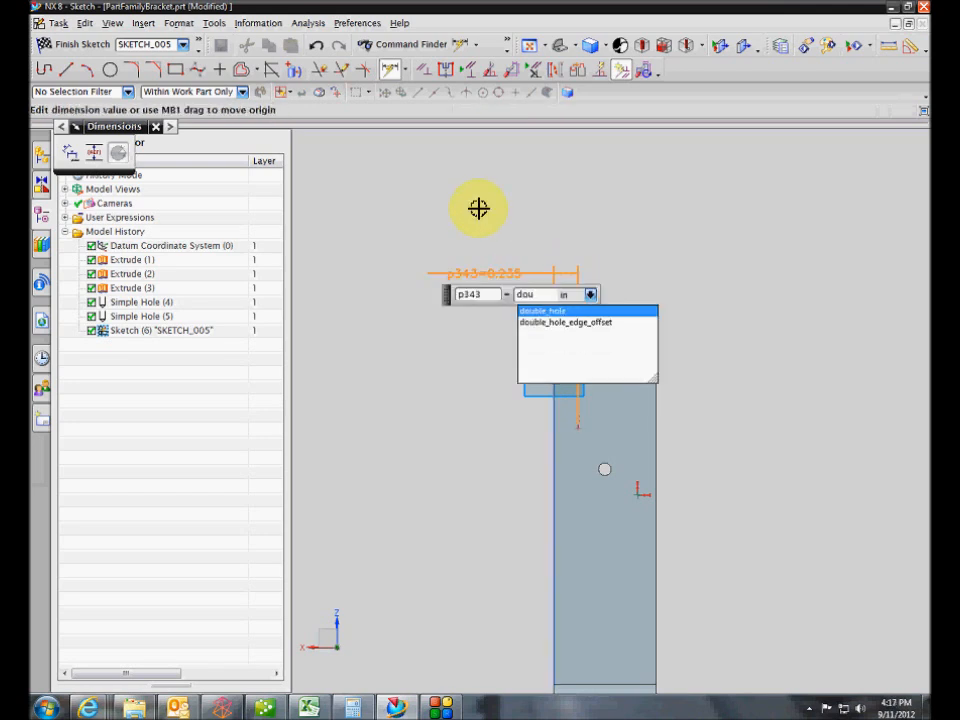
key(Down)
key(Return)
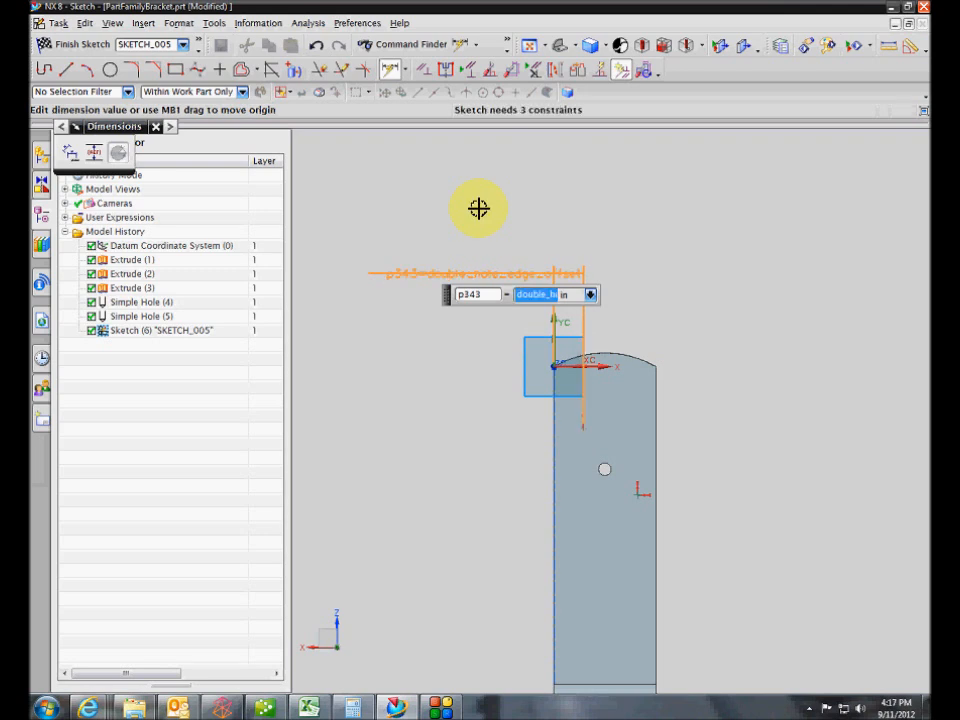
Dimension the lower hole point from the leg's opposite side edge as double_hole_edge_offset
click(656, 455)
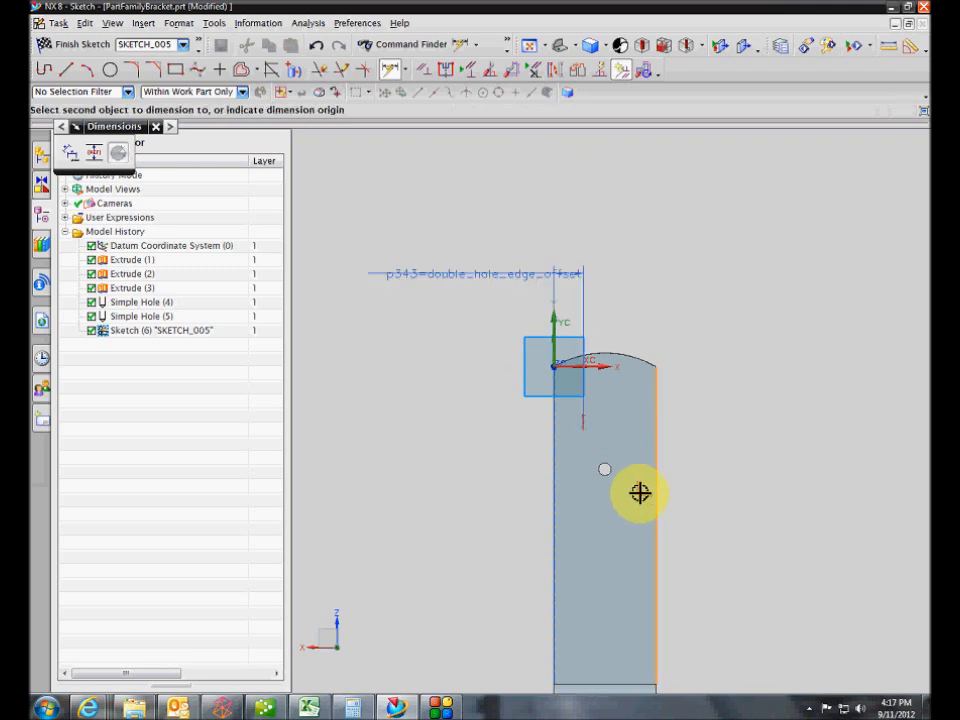
click(640, 492)
click(755, 313)
text(dou)
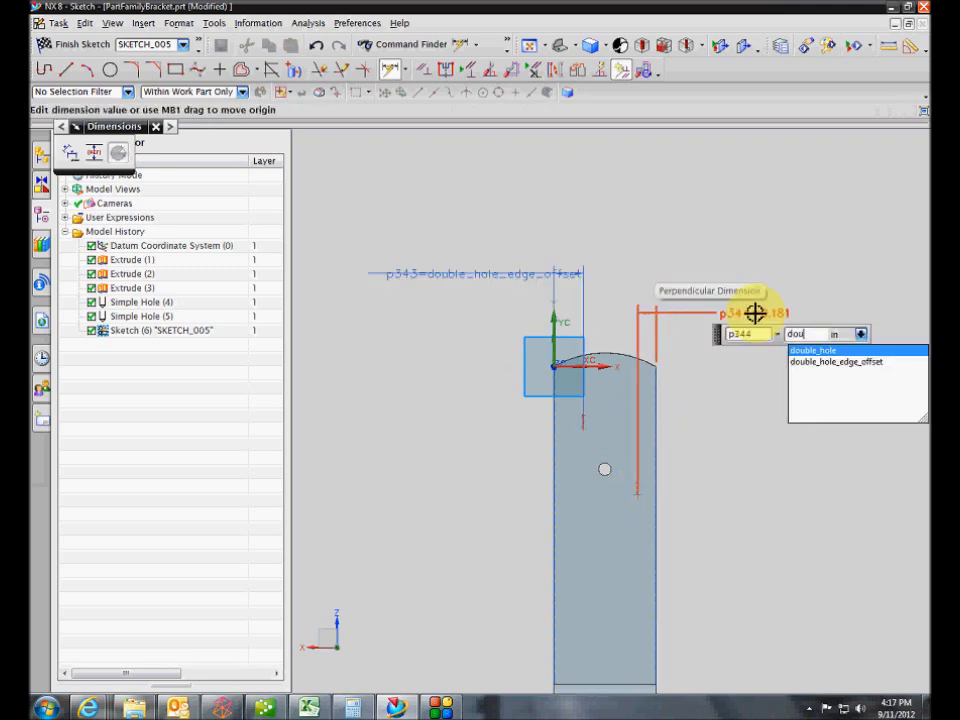
key(Down)
key(Return)
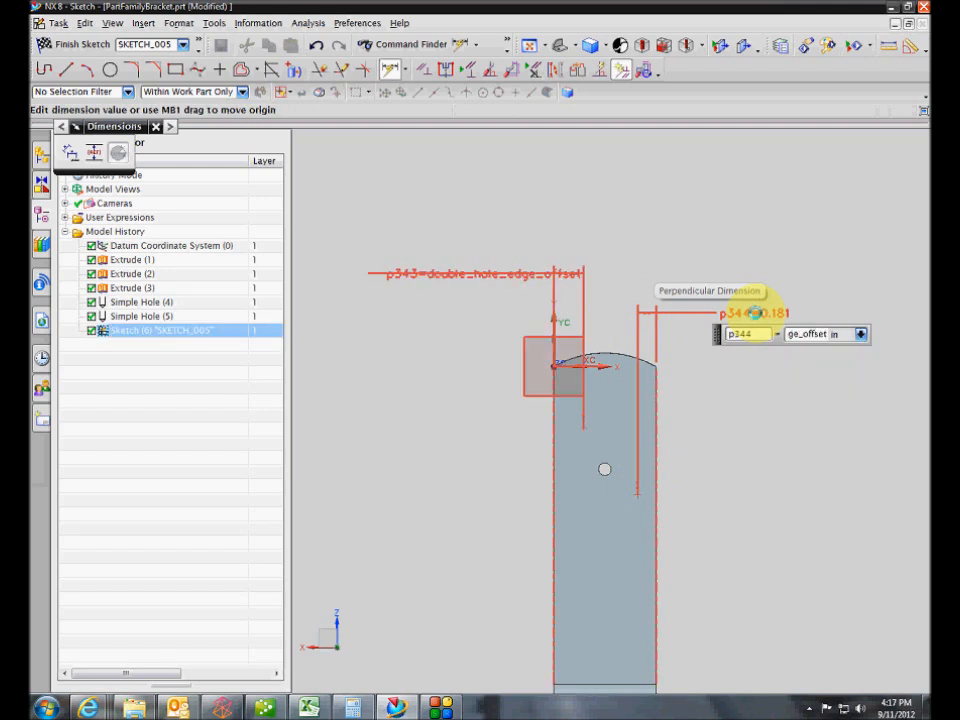
key(Return)
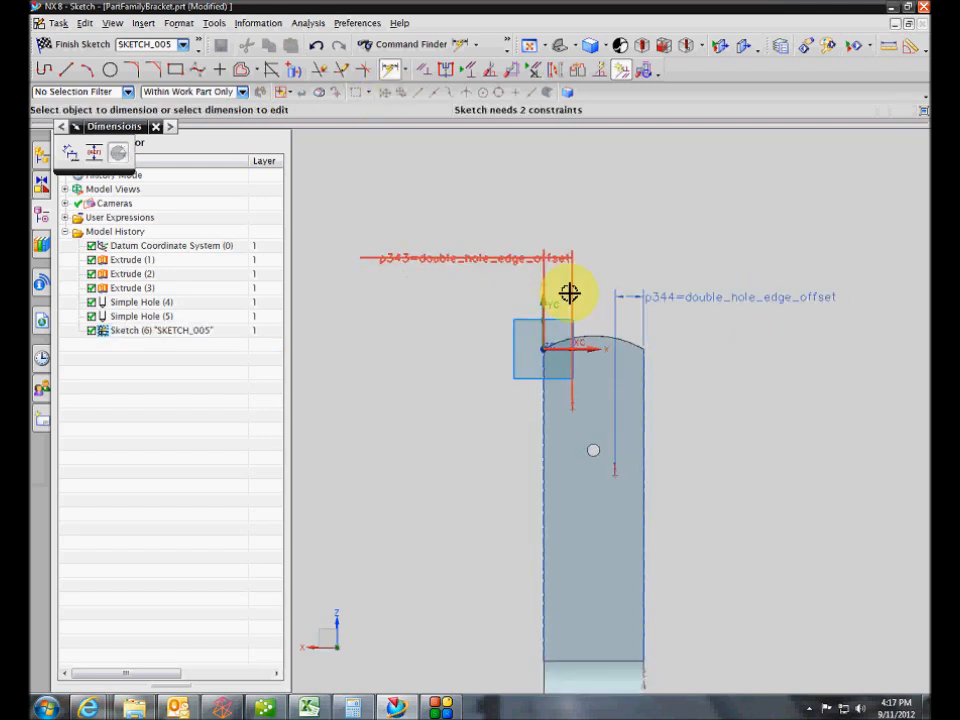
Dimension the upper hole point vertically from the leg's rounded end as inner_hole_offset
click(589, 336)
click(574, 404)
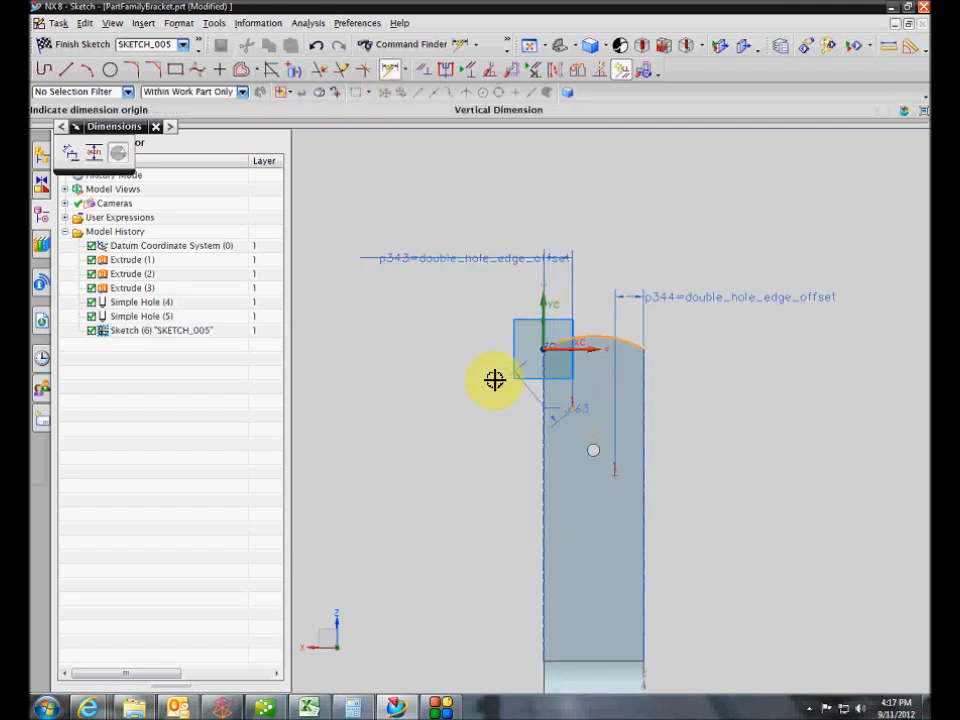
click(418, 378)
text(i)
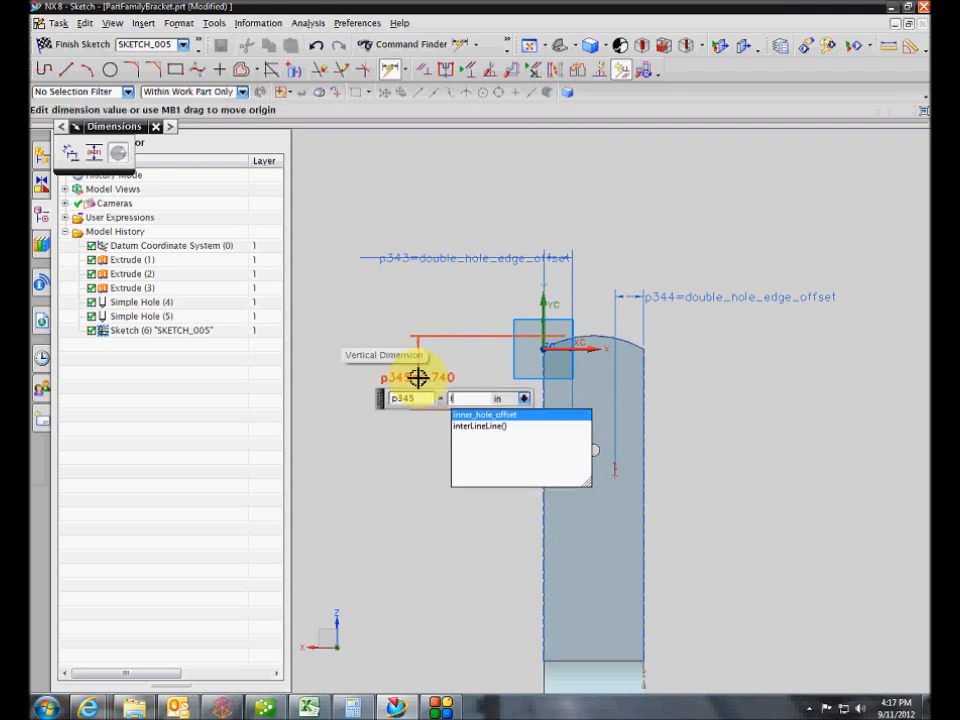
text(n)
key(Return)
key(Return)
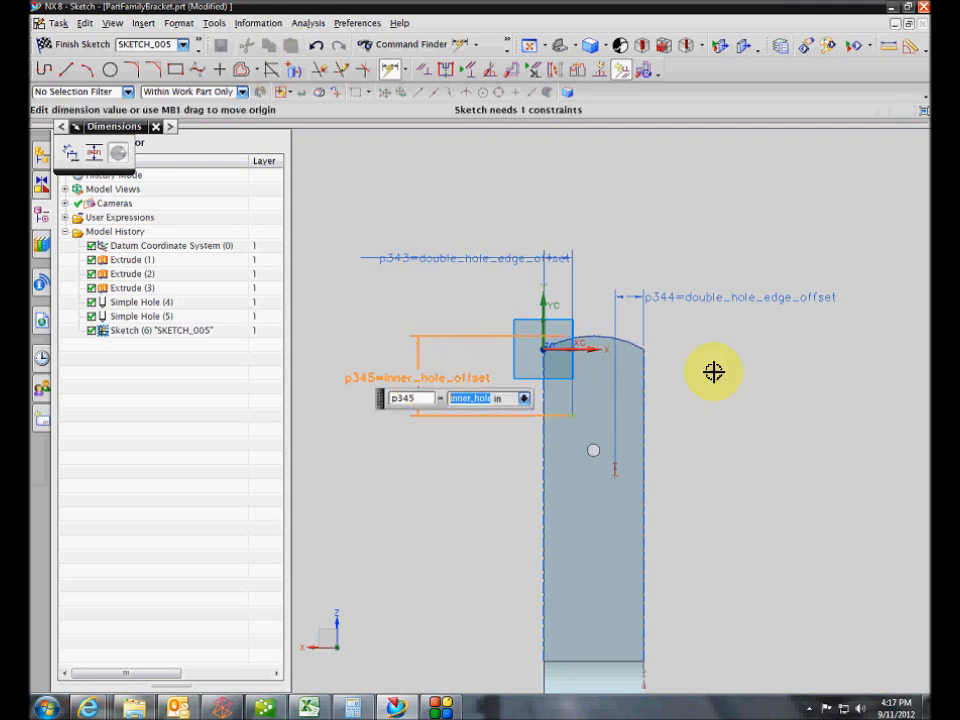
Dimension the lower hole point vertically from the leg's rounded end as outer_hole_offset and finish the sketch
click(598, 339)
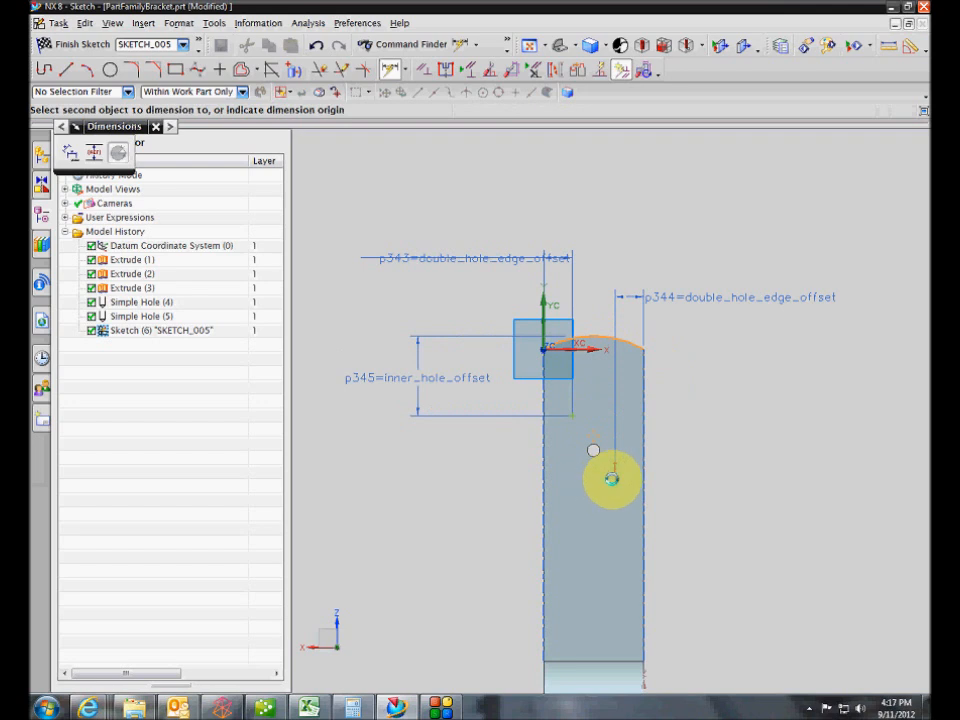
click(612, 479)
click(711, 407)
text(outer)
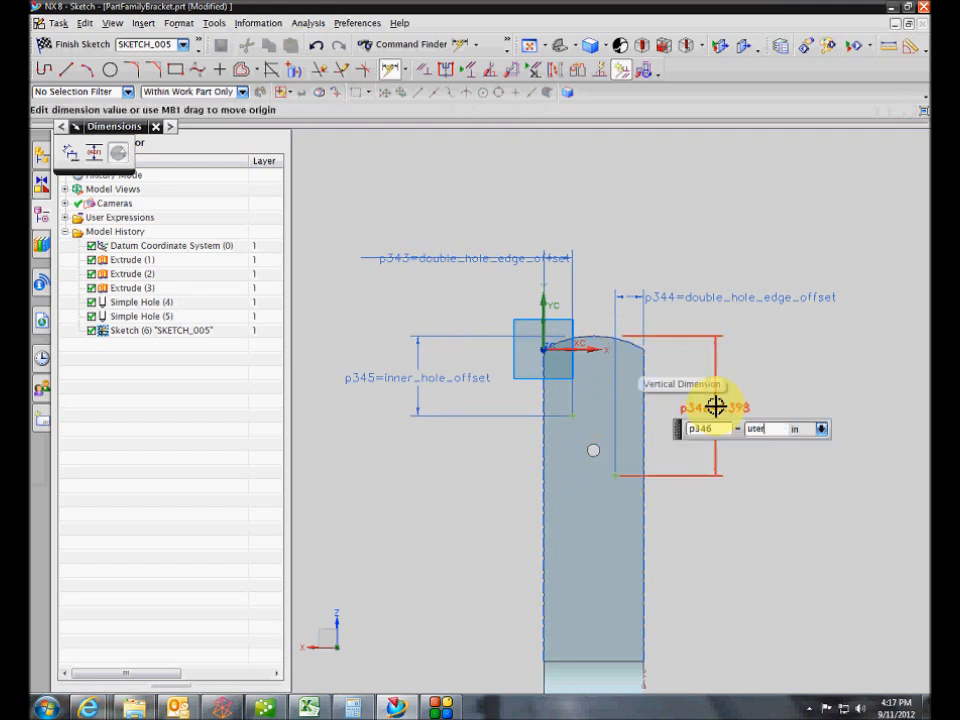
text(o)
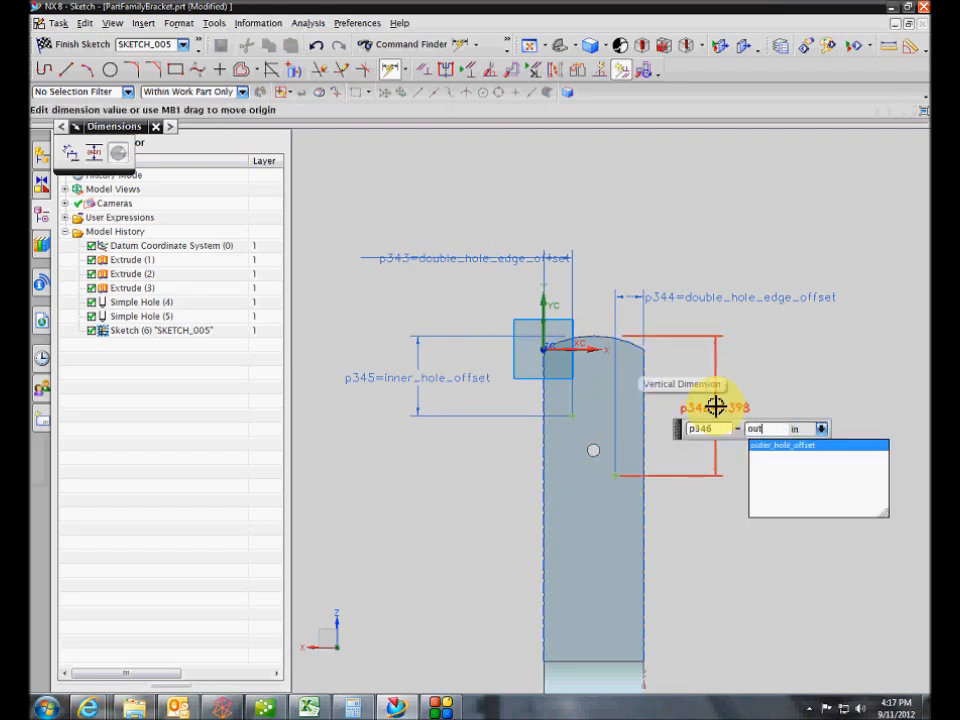
key(Return)
key(Return)
scroll(722, 405, down, 1)
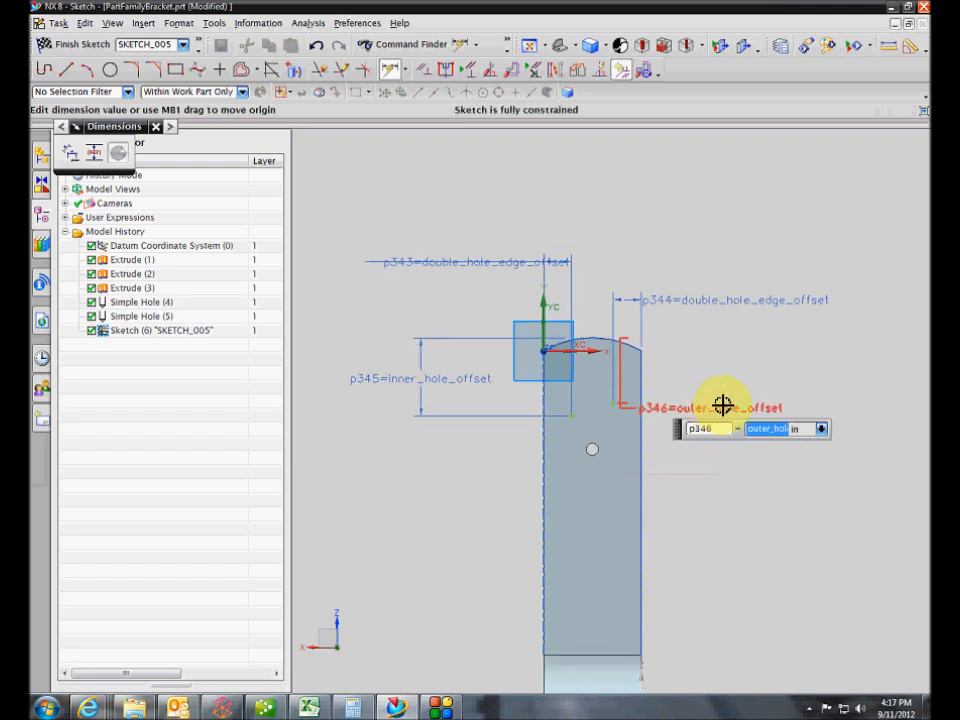
middle_click(725, 402)
click(80, 44)
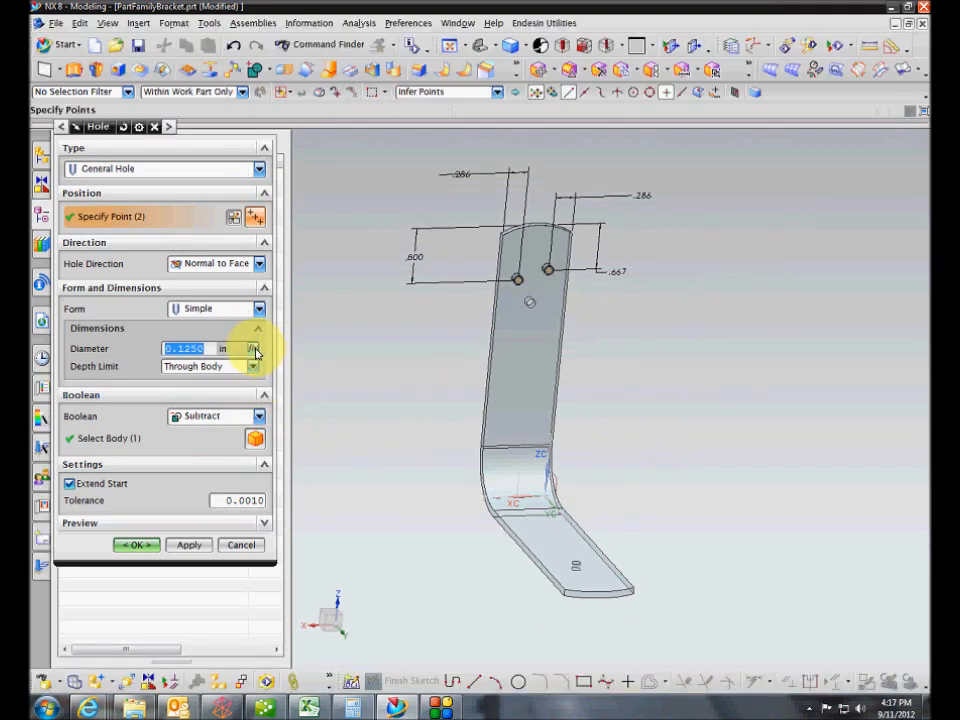
Give the two staggered holes the diameter expression hole_dia and create them as a through-body subtraction
click(253, 349)
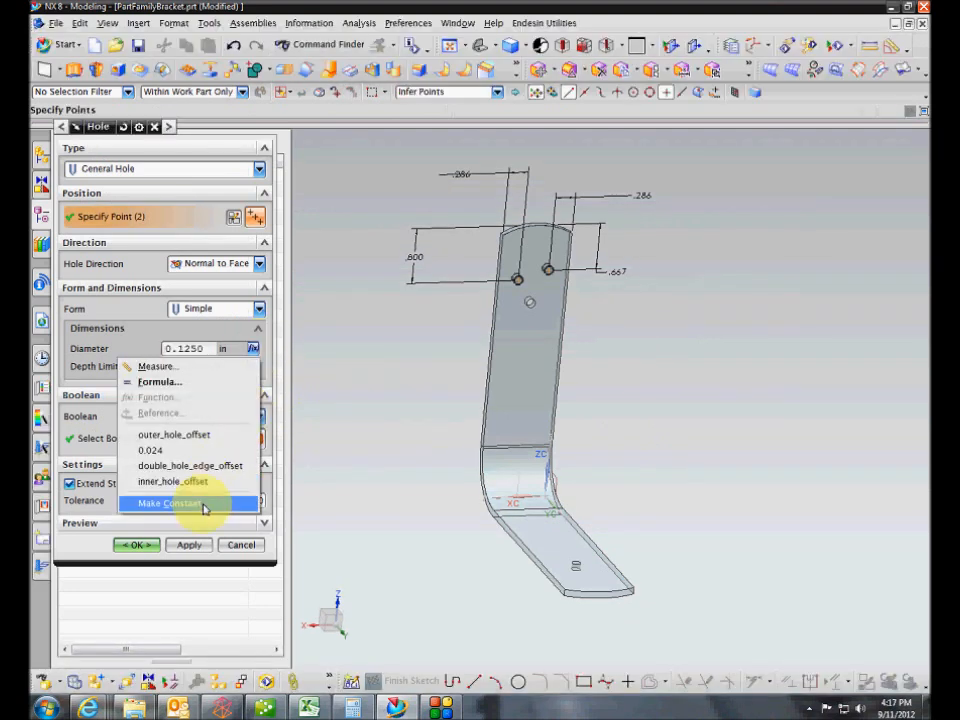
click(204, 506)
text(hol)
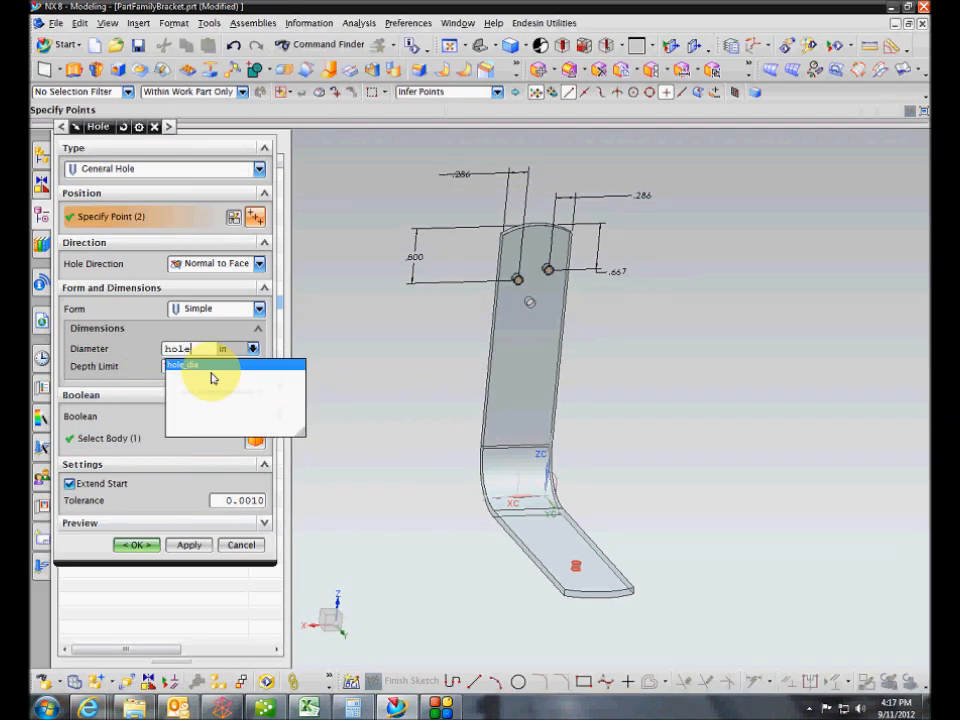
text(e)
key(Return)
click(135, 544)
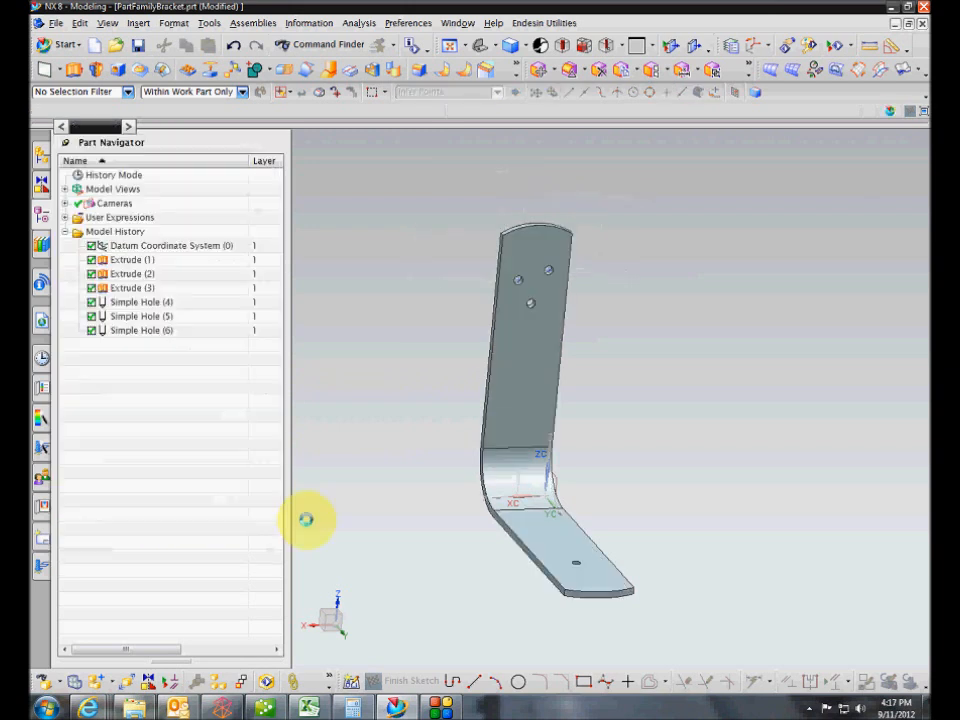
Examine which holes on the long leg belong to Simple Hole (5) and which to Simple Hole (6)
middle_drag(372, 498, 372, 498)
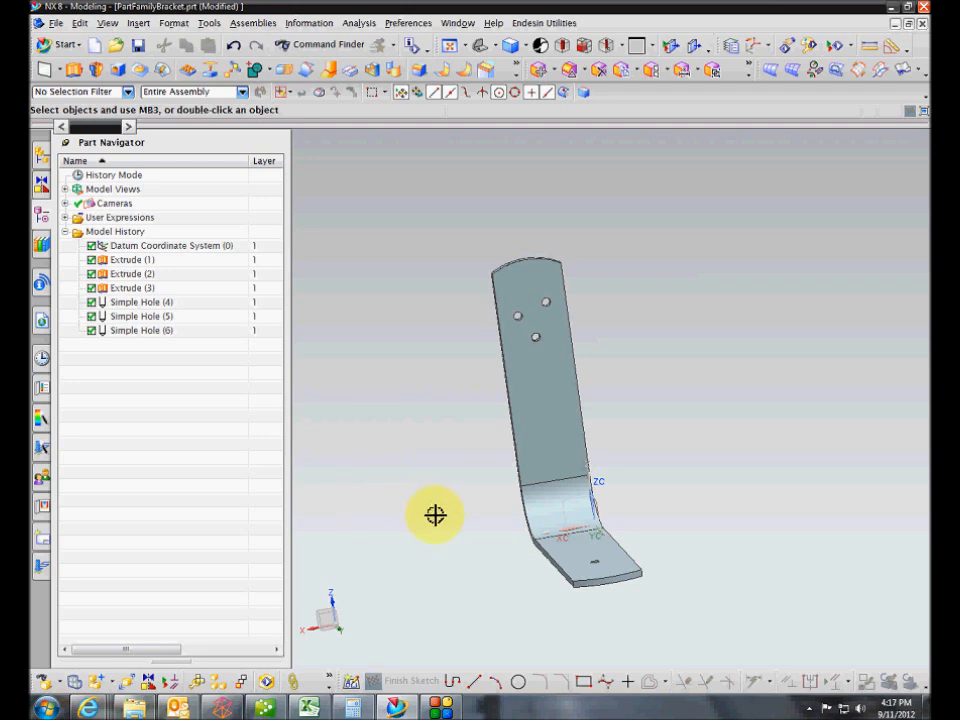
middle_drag(435, 515, 435, 515)
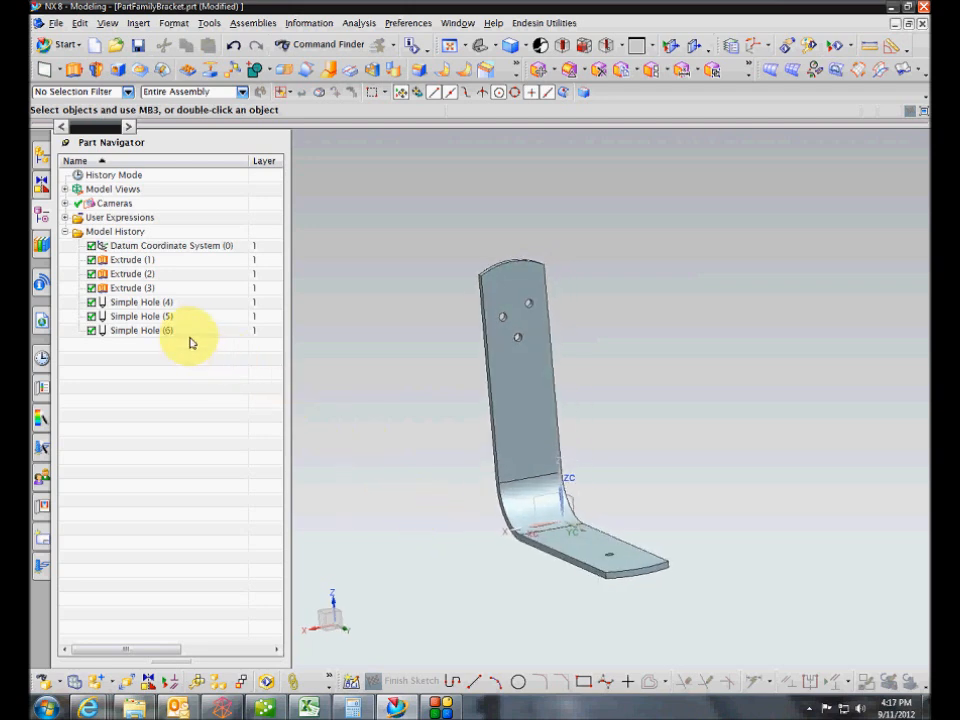
click(166, 316)
click(163, 330)
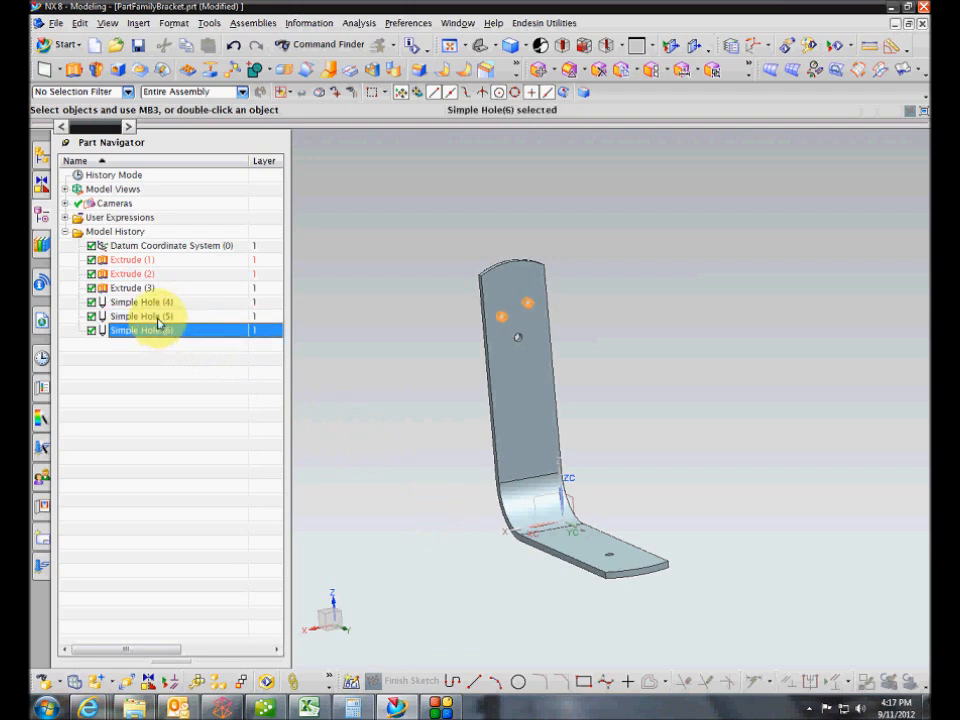
click(164, 316)
click(163, 330)
click(163, 318)
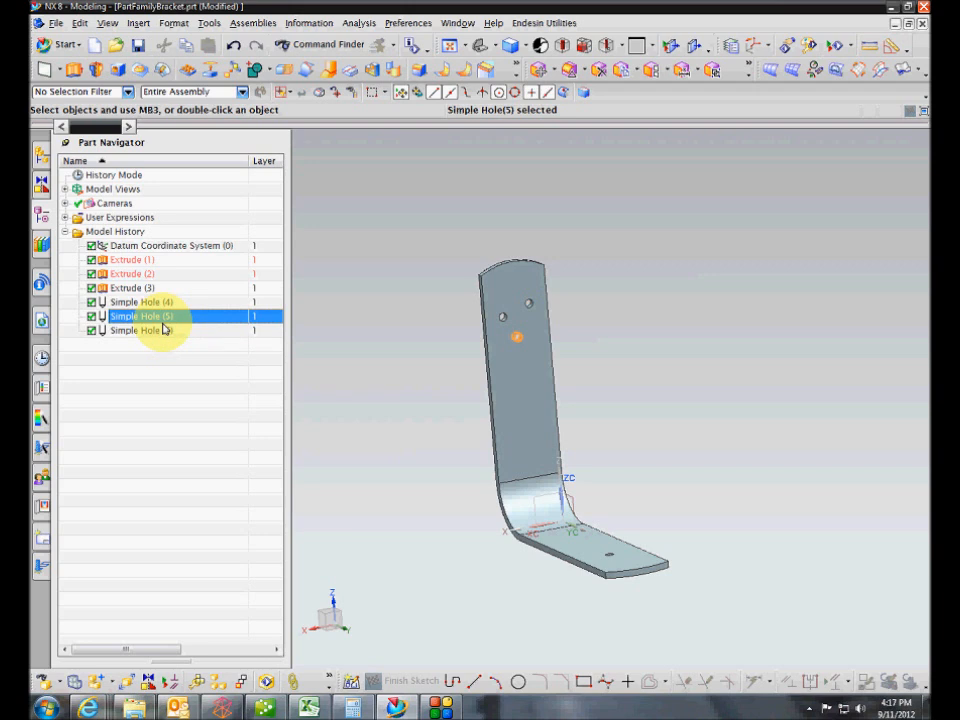
click(166, 331)
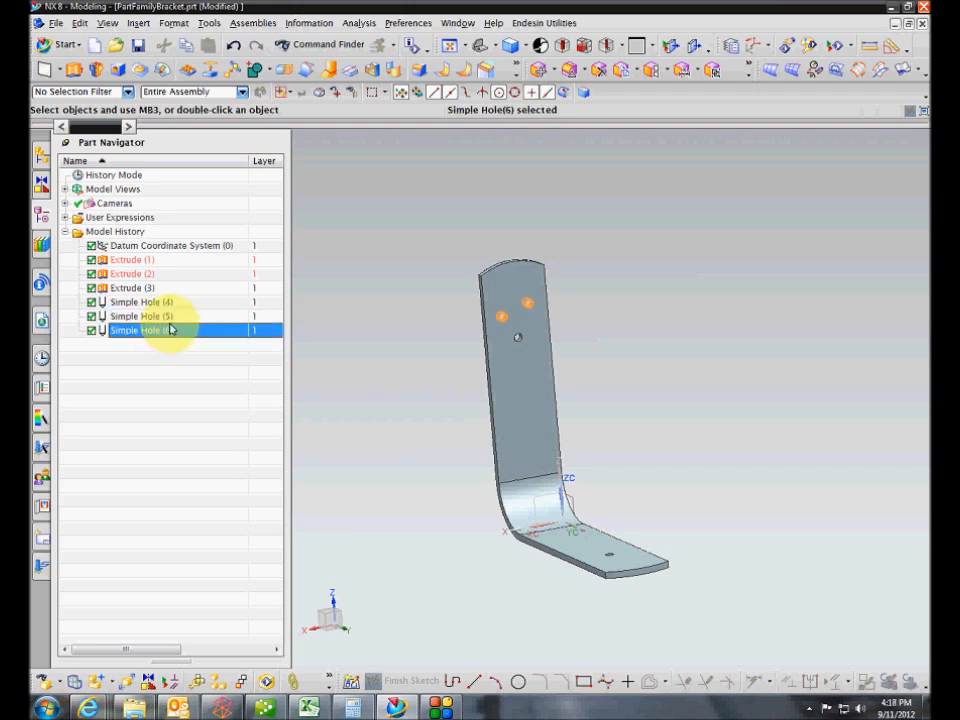
Create a suppression expression for the leg's single hole, Simple Hole (5), using Suppress by Expression with Create for Each
click(174, 318)
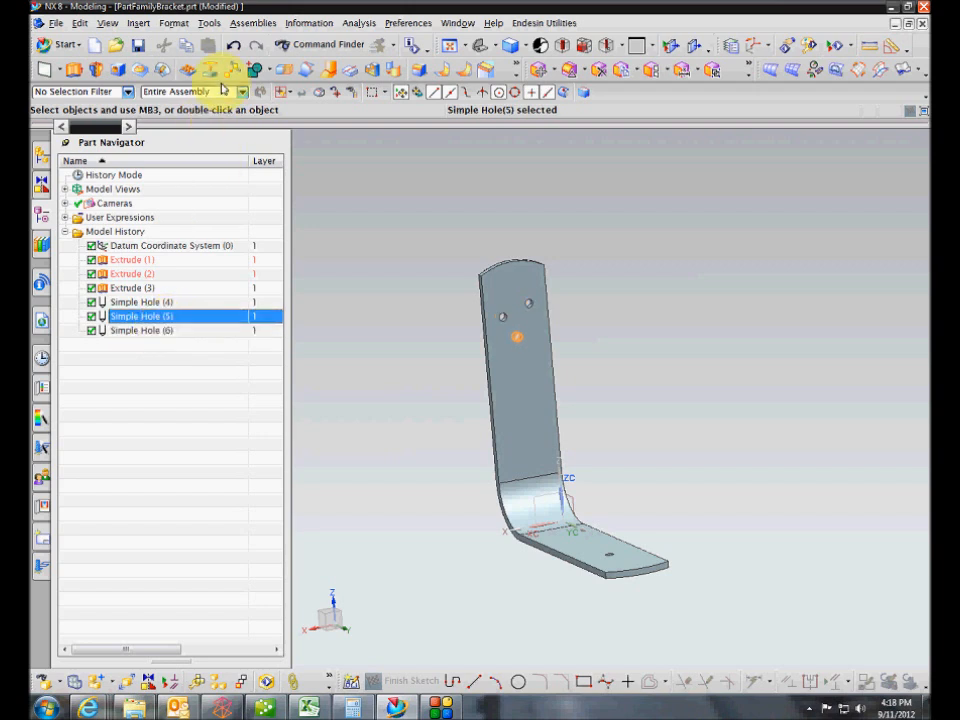
click(207, 22)
click(150, 320)
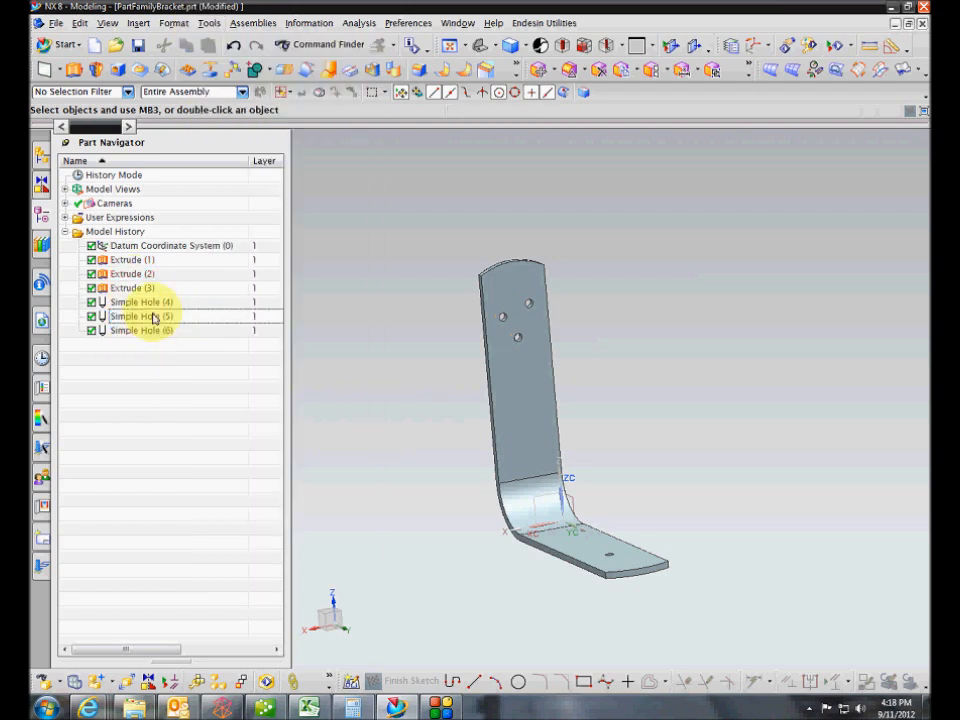
click(209, 22)
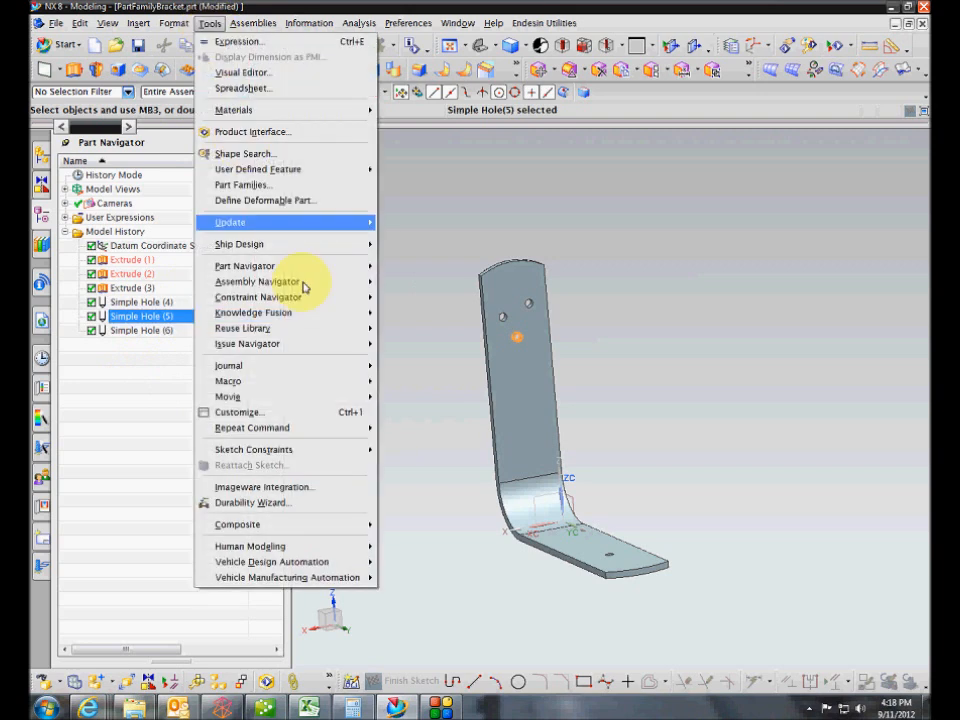
click(80, 22)
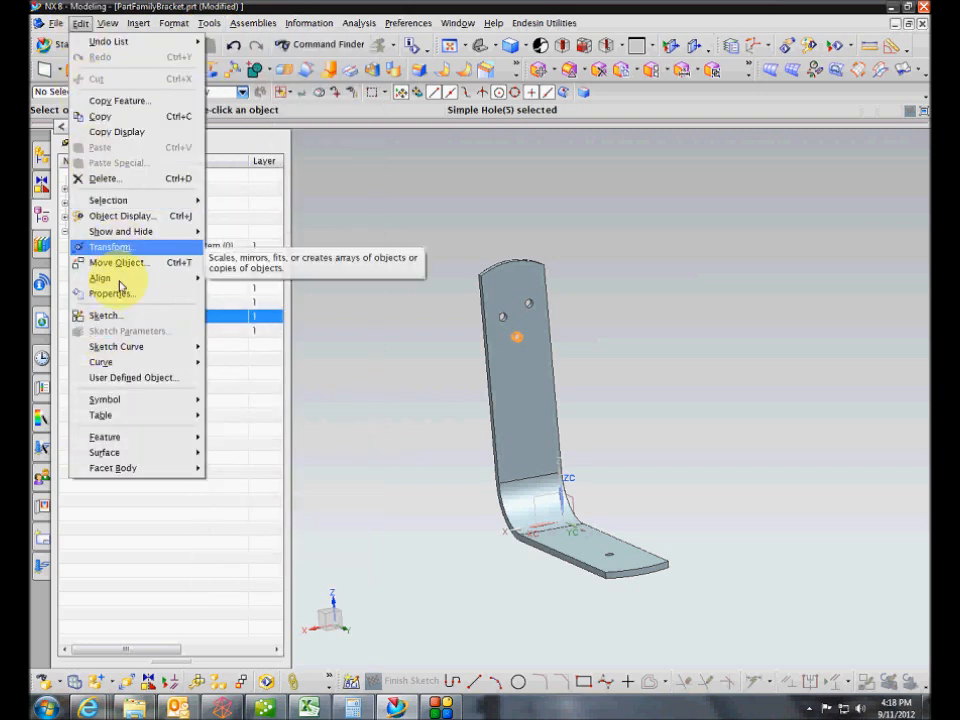
mouse_move(141, 439)
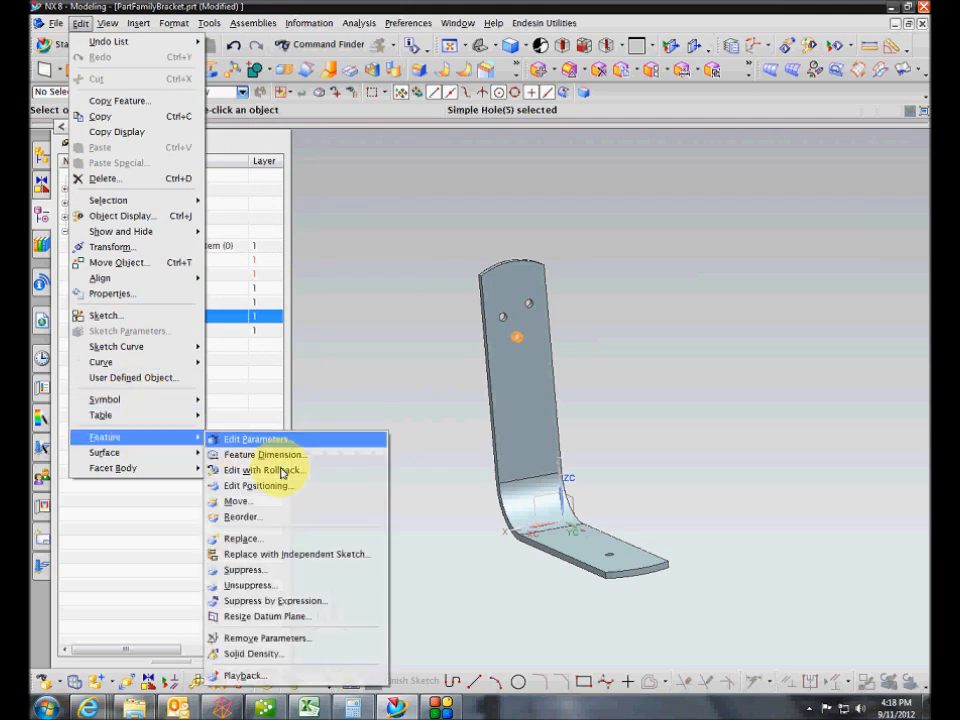
click(276, 600)
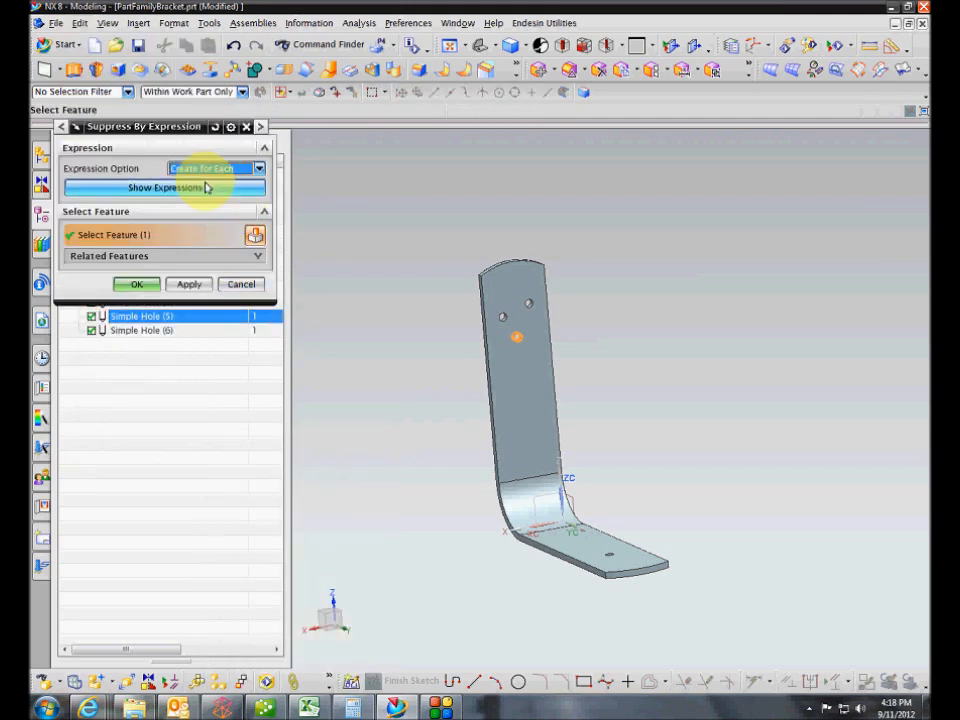
click(259, 128)
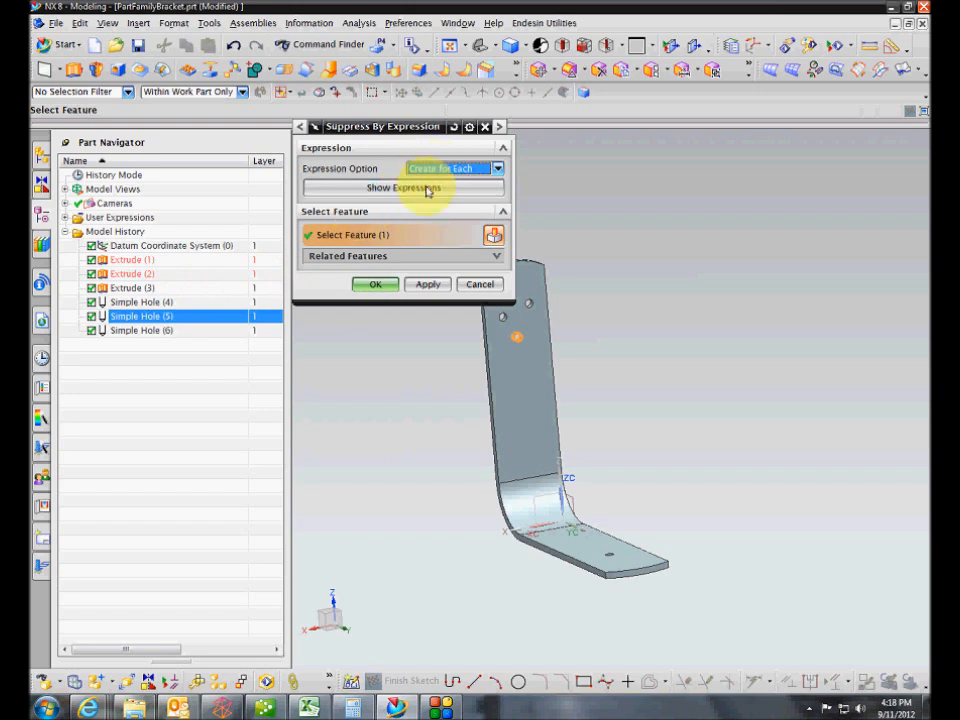
click(372, 285)
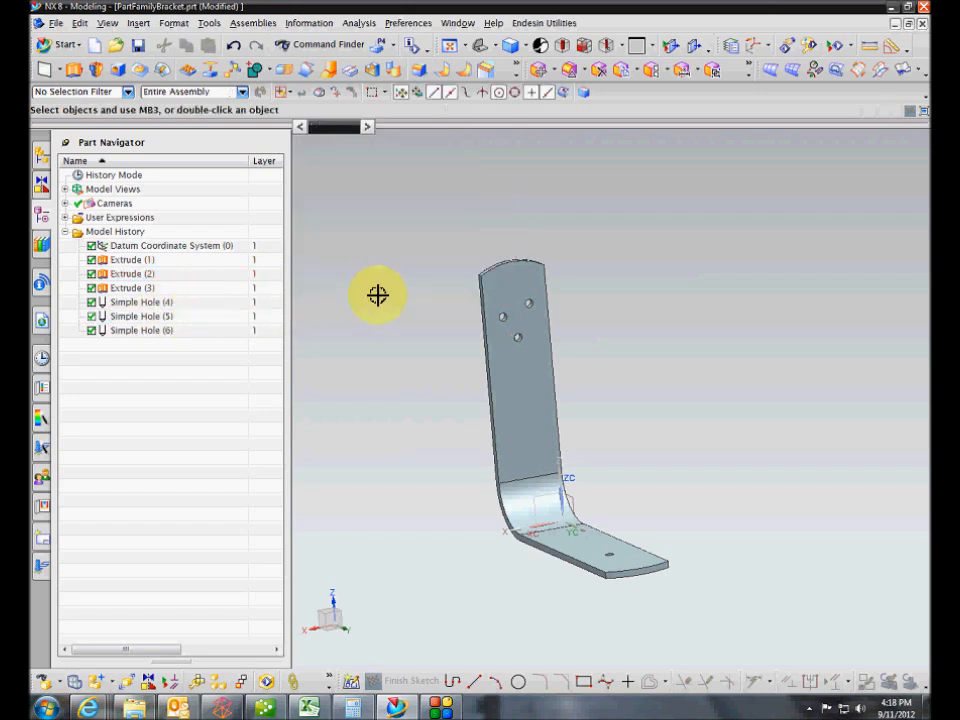
Create a suppression expression for the double-hole feature, Simple Hole (6), using Suppress by Expression with Create for Each
click(145, 331)
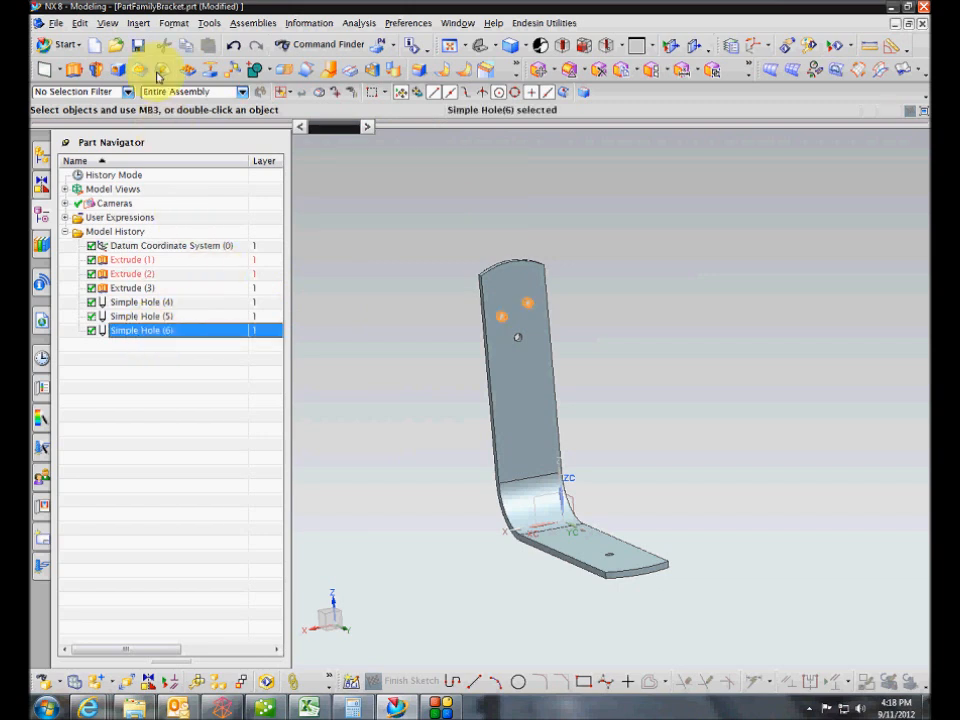
click(80, 23)
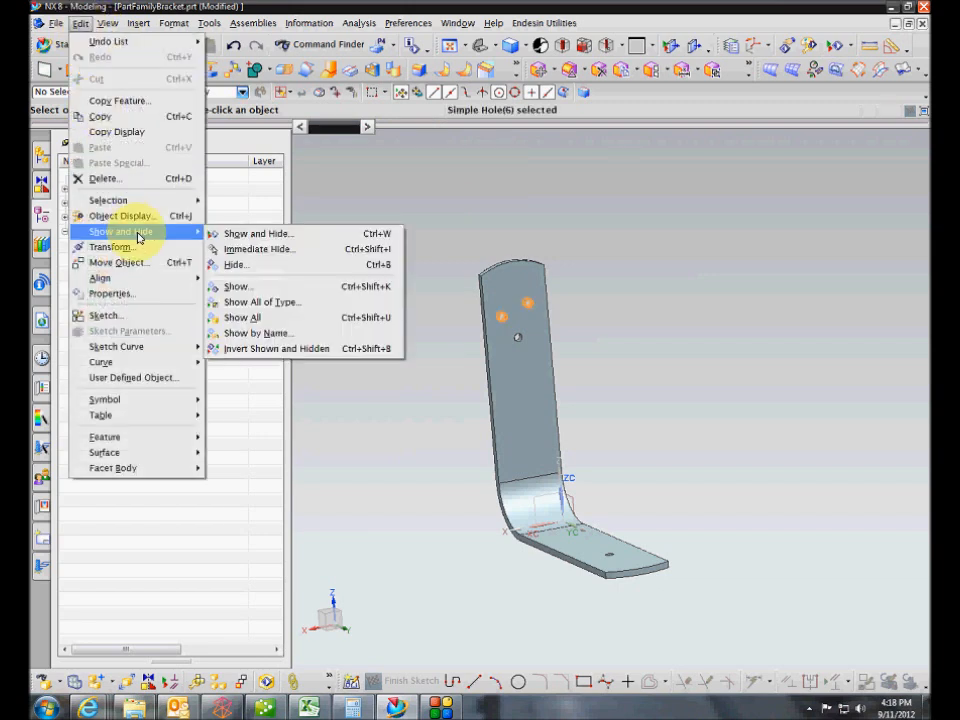
mouse_move(122, 438)
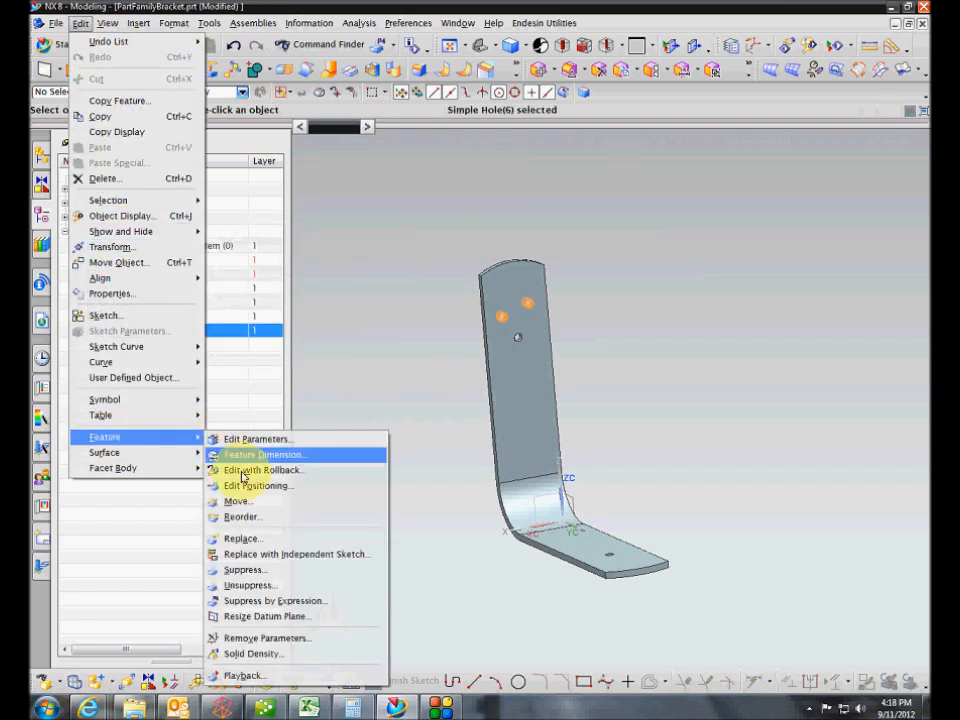
click(262, 600)
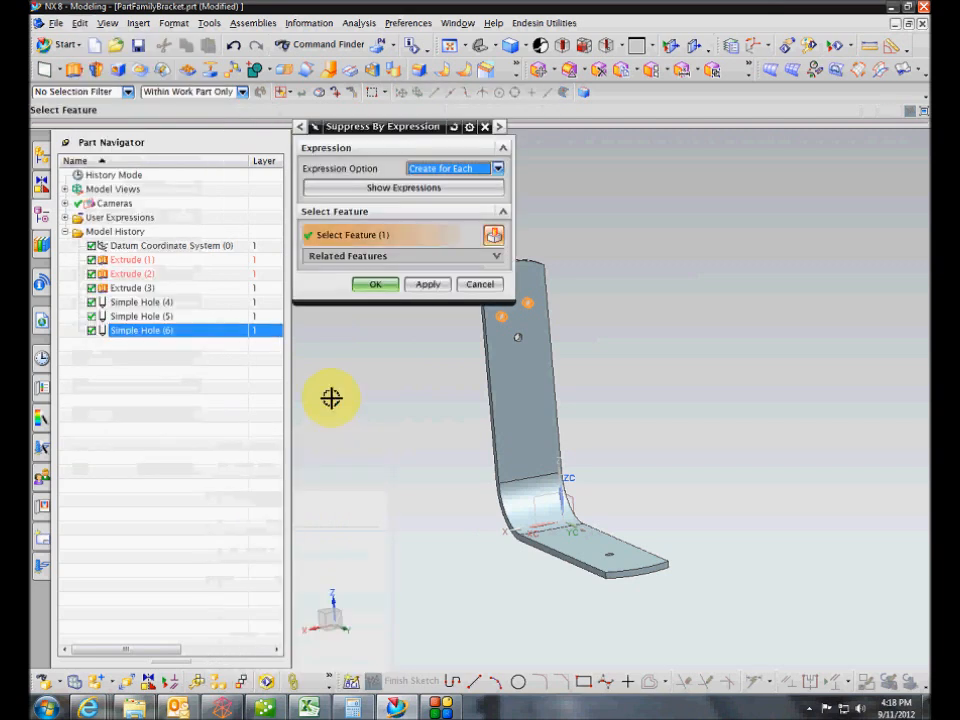
click(378, 285)
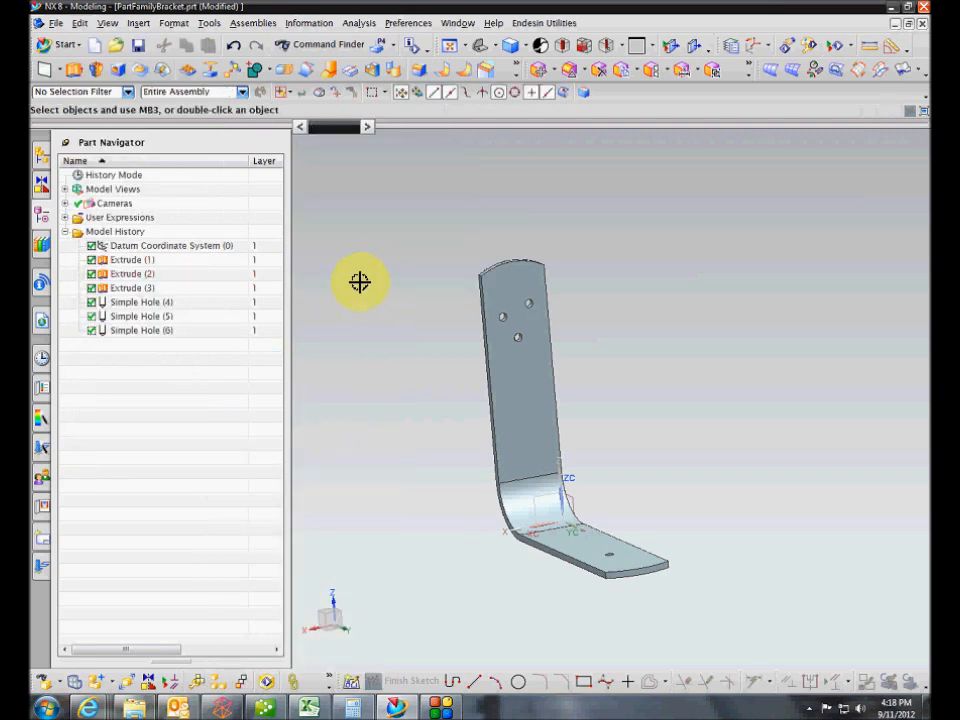
List all expressions and examine the suppression status entries of Simple Hole (5) and Simple Hole (6)
click(210, 23)
click(226, 45)
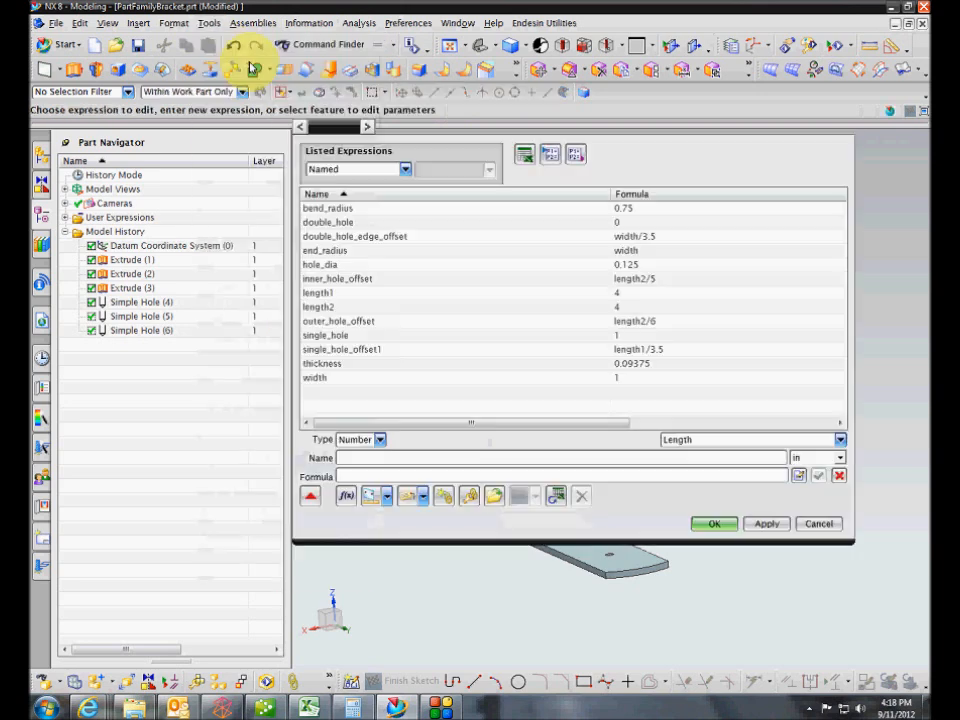
click(404, 170)
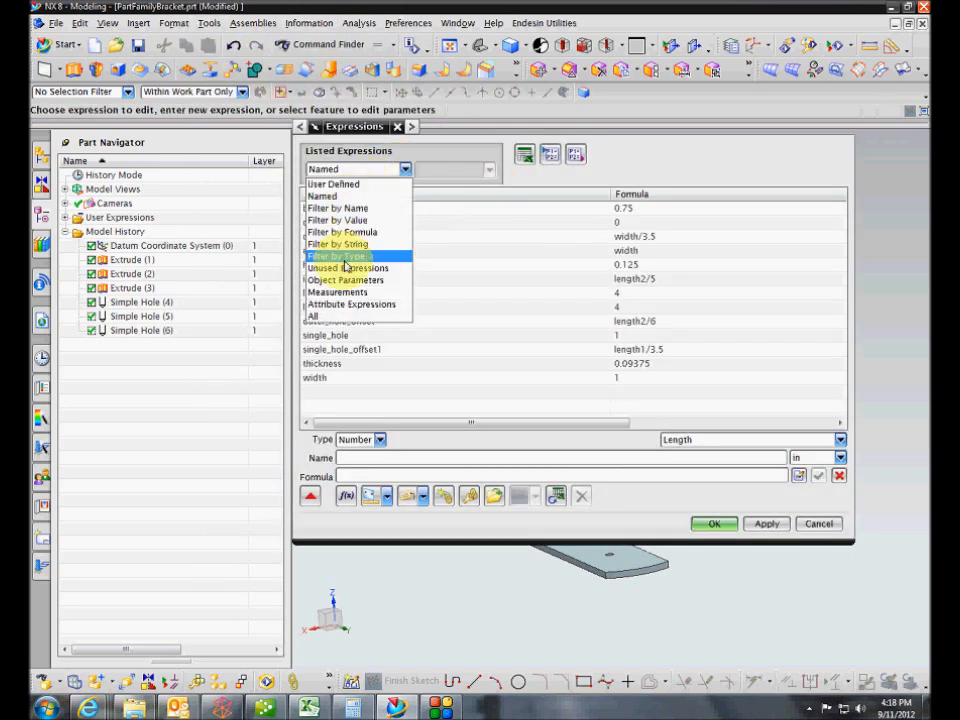
click(318, 316)
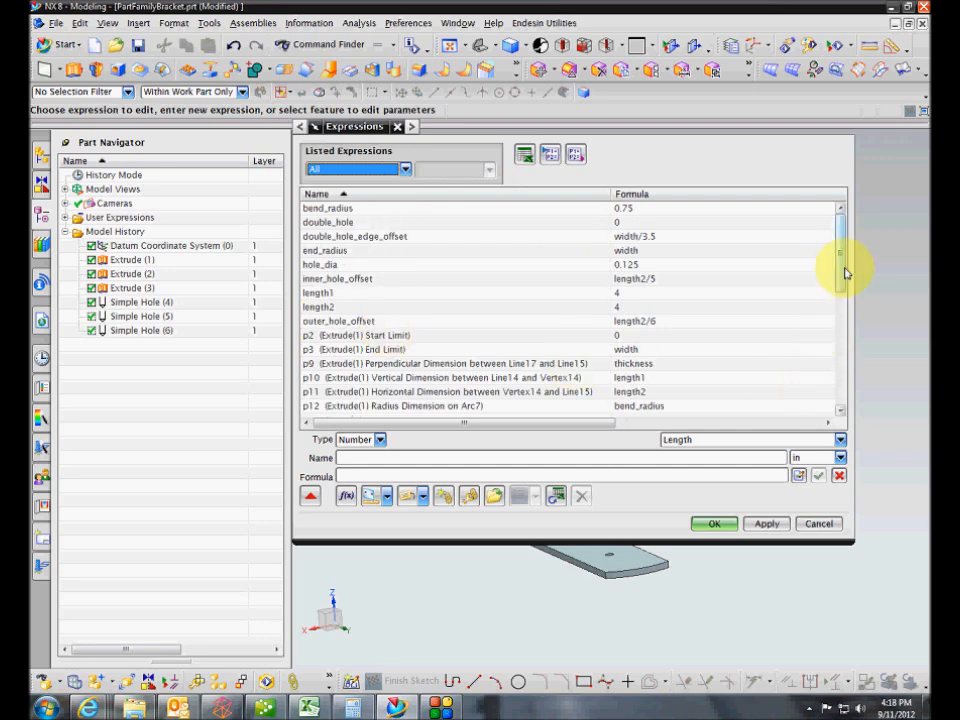
drag(846, 268, 831, 429)
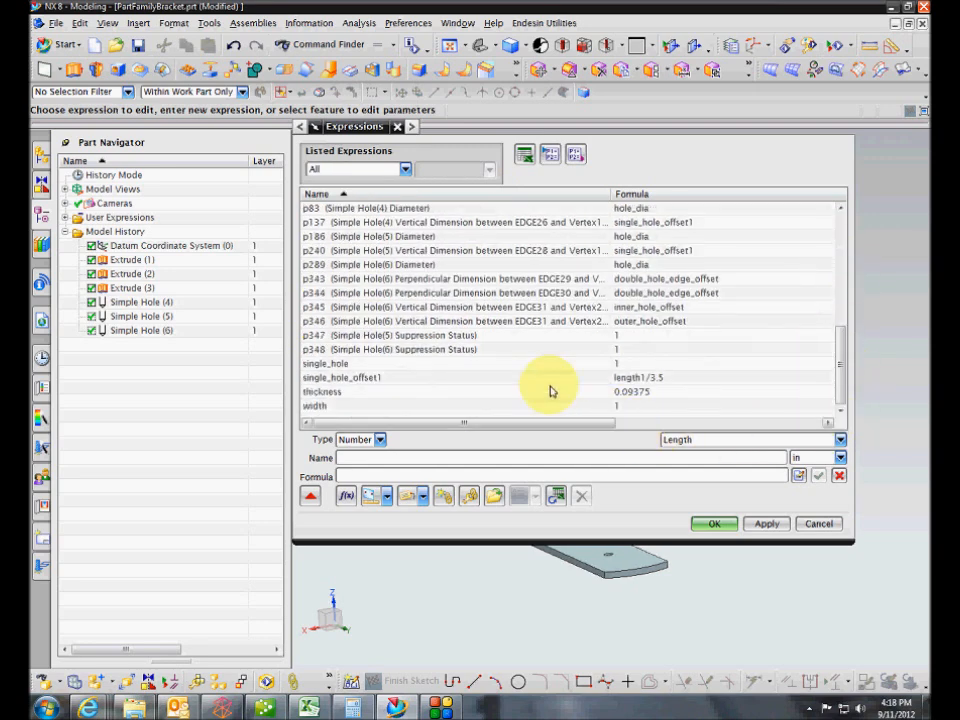
click(482, 343)
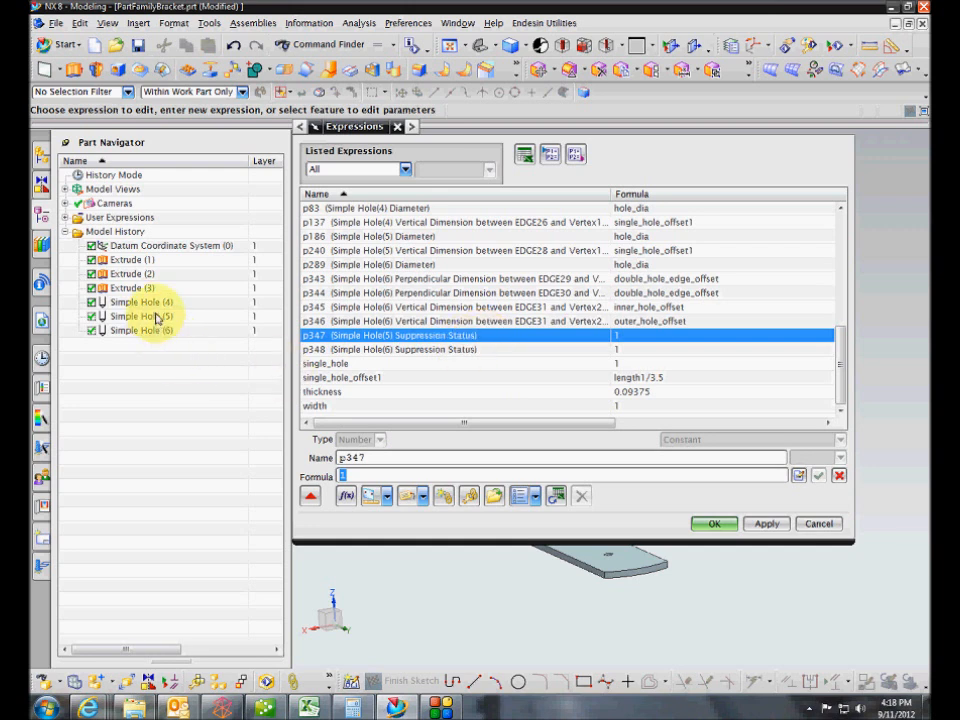
click(374, 350)
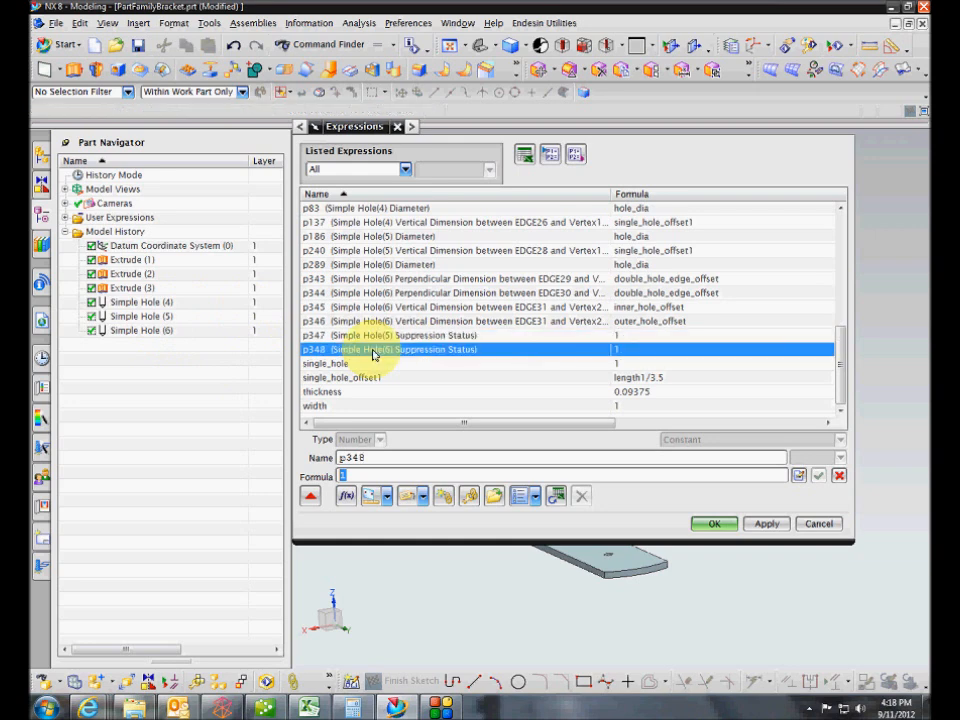
Set the formula of Simple Hole (5)'s suppression status expression to single_hole
click(393, 340)
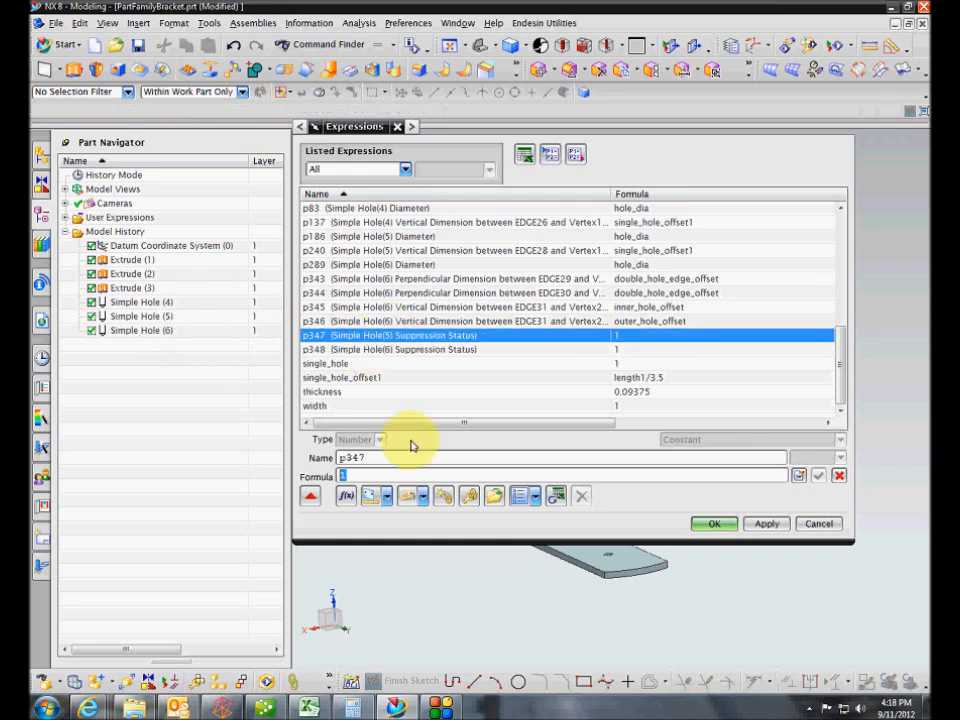
click(392, 475)
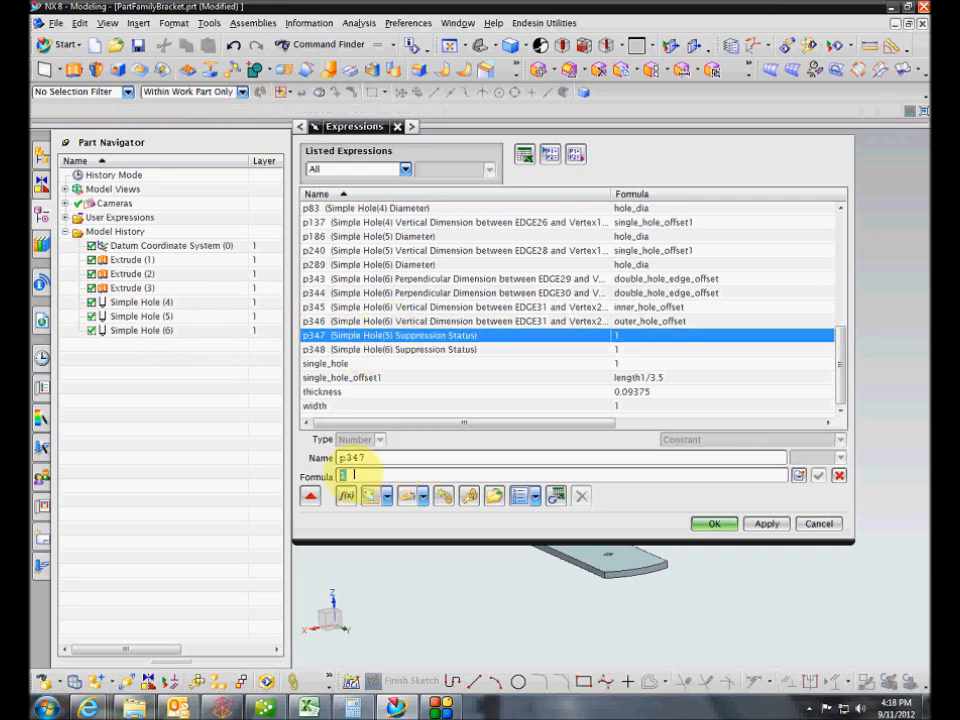
text(sing)
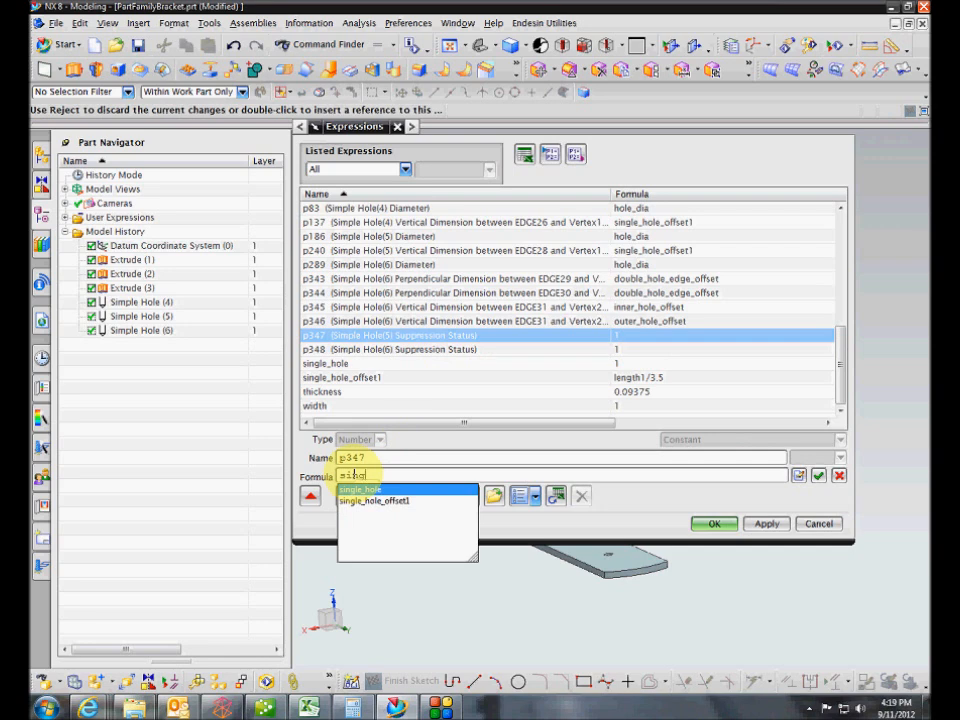
key(Return)
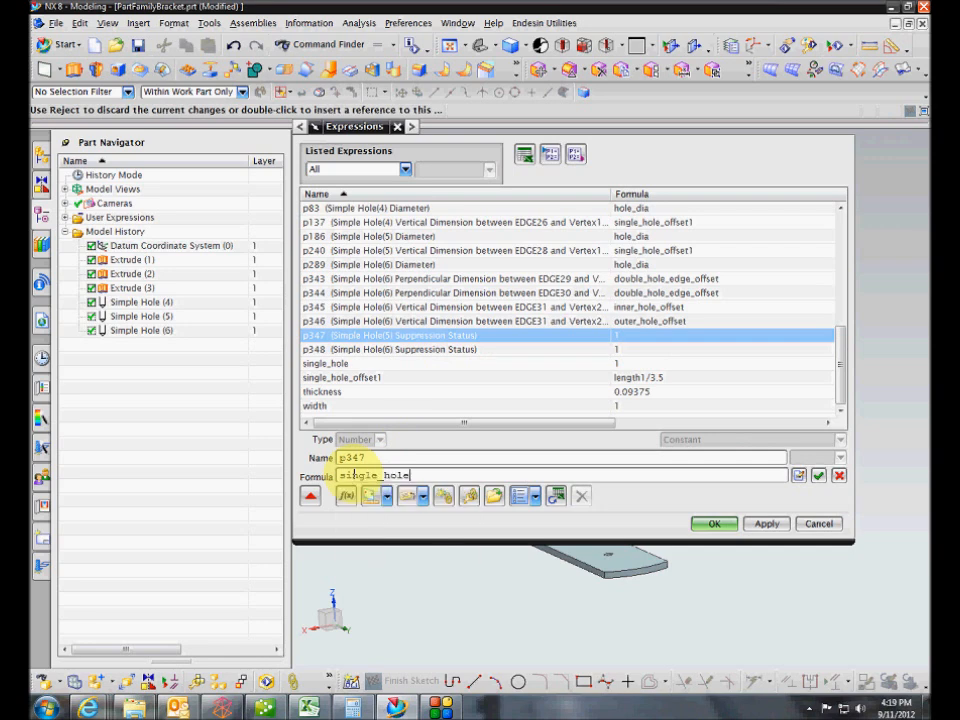
click(818, 476)
Set the formula of Simple Hole (6)'s suppression status expression to double_hole and update the model with it
scroll(454, 411, down, 3)
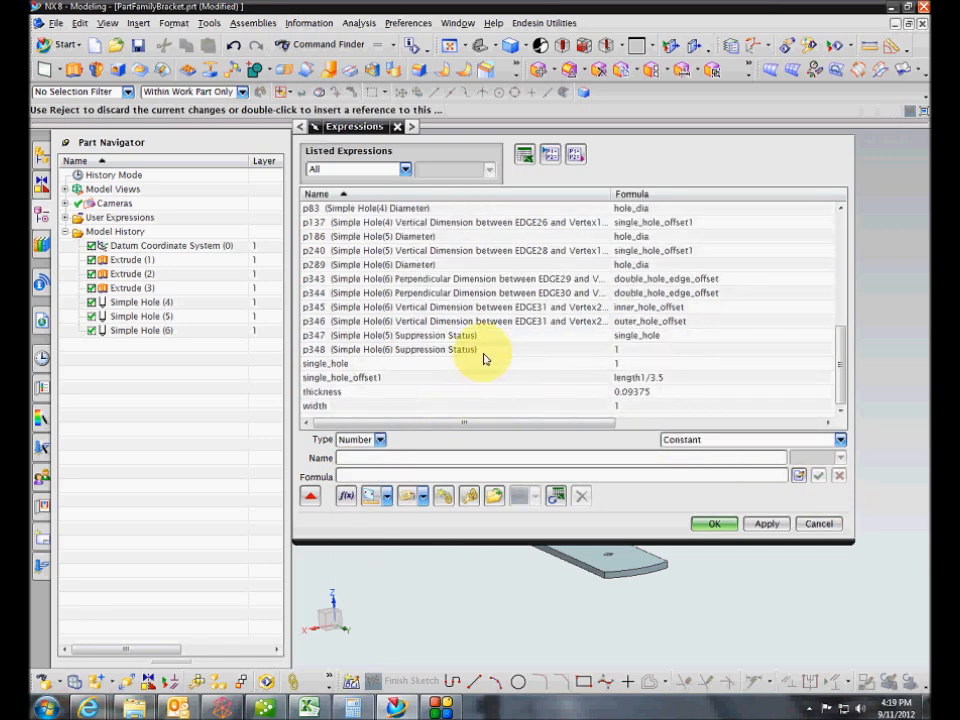
click(484, 351)
text(dou)
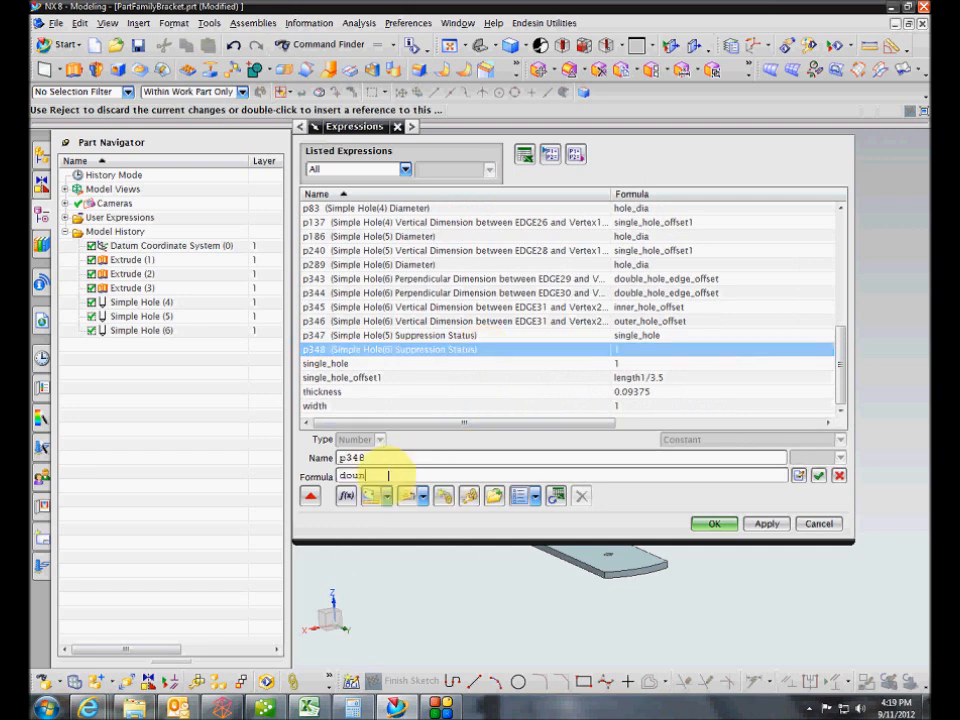
click(386, 488)
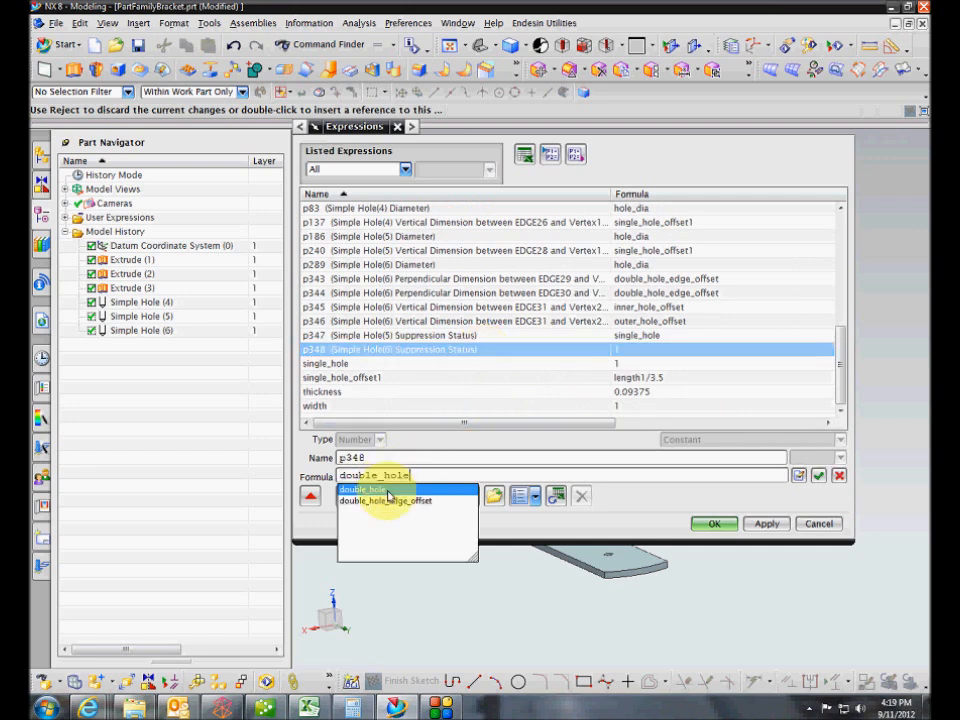
click(718, 525)
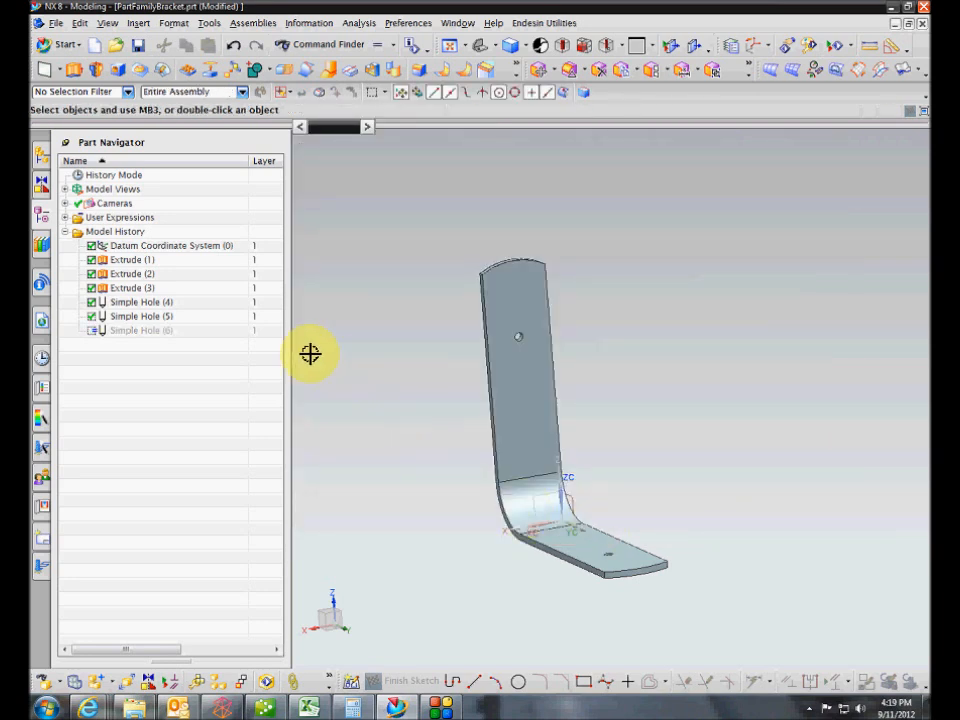
Filter the expression list to Named and examine the double_hole and single_hole switch values
mouse_move(310, 354)
middle_down()
mouse_move(316, 374)
mouse_move(311, 354)
middle_up()
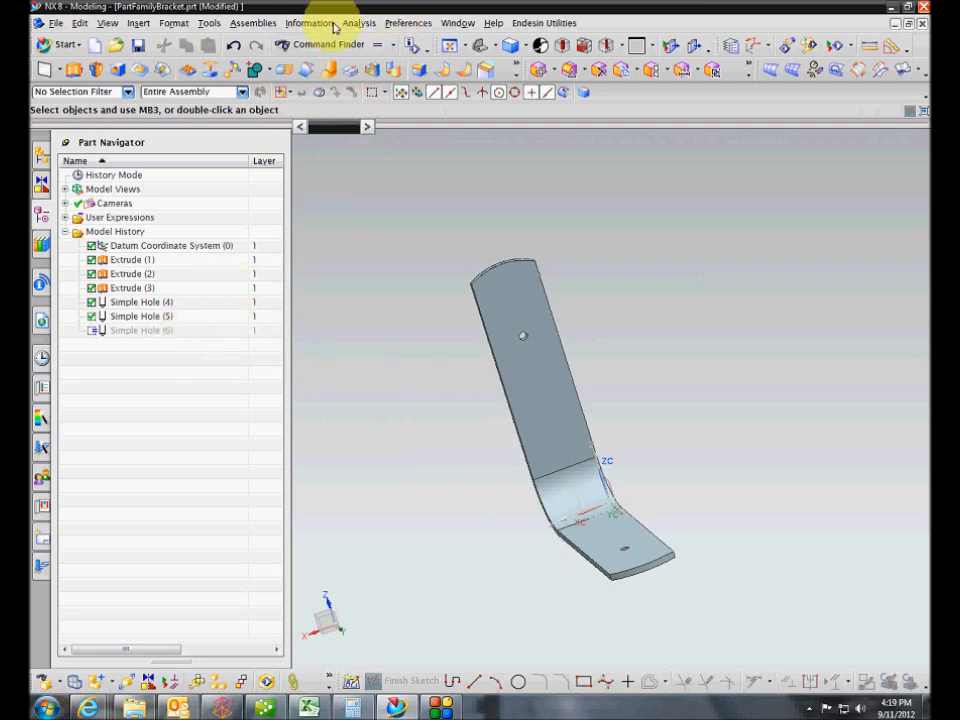
click(209, 22)
click(198, 38)
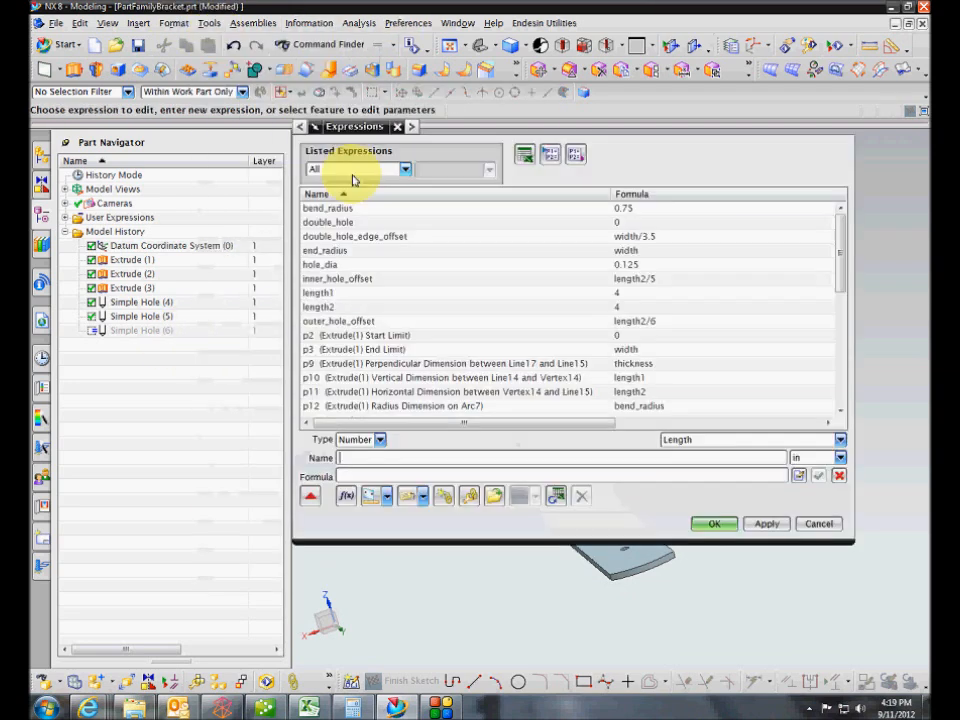
click(475, 229)
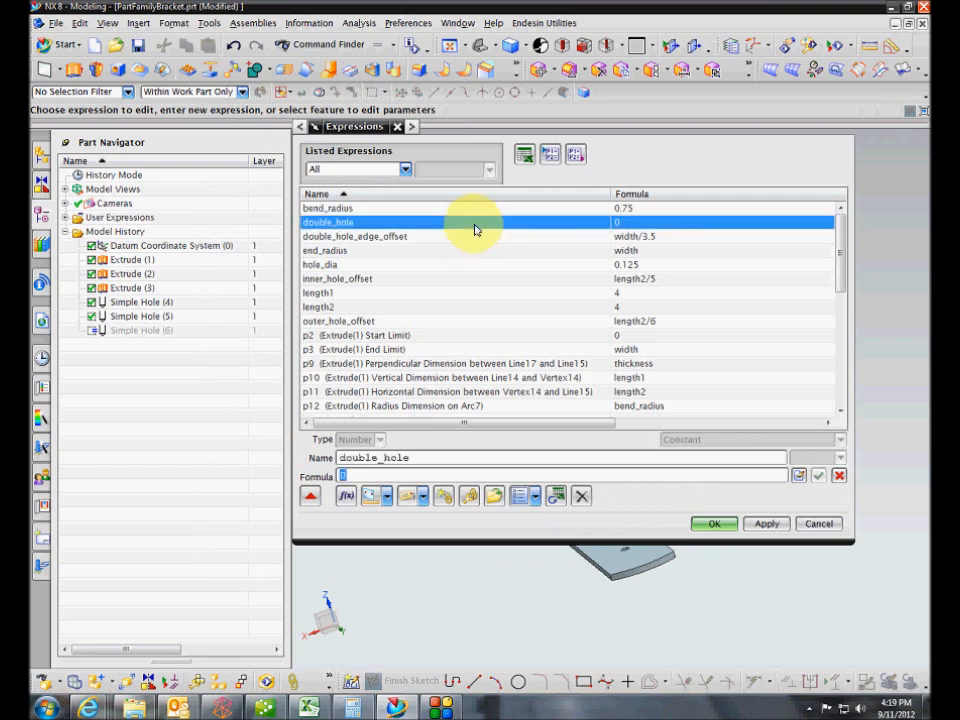
click(390, 170)
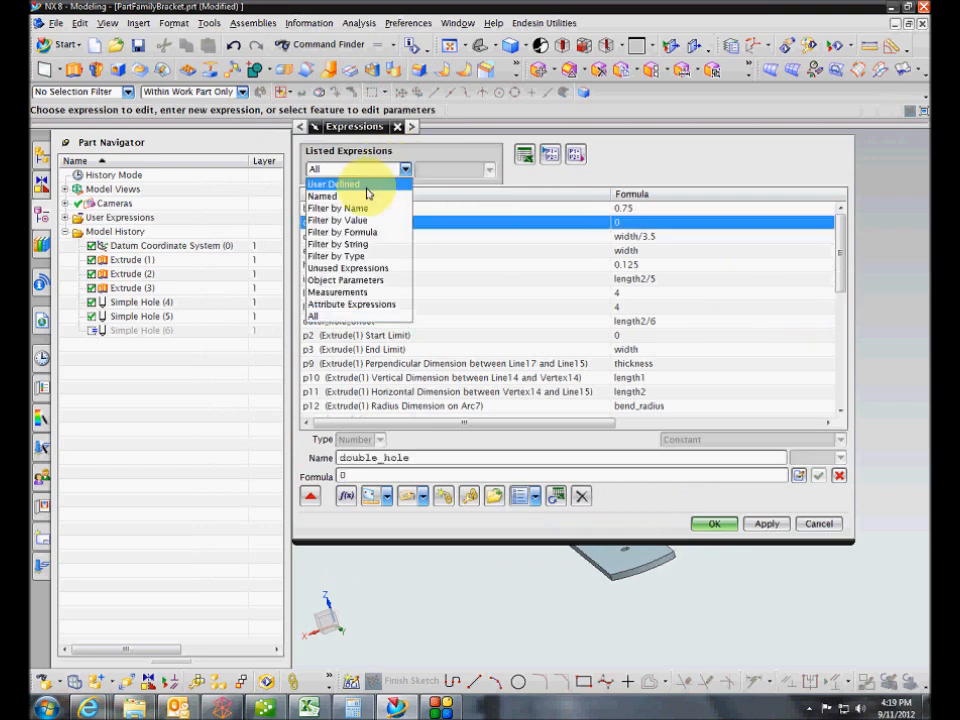
click(366, 196)
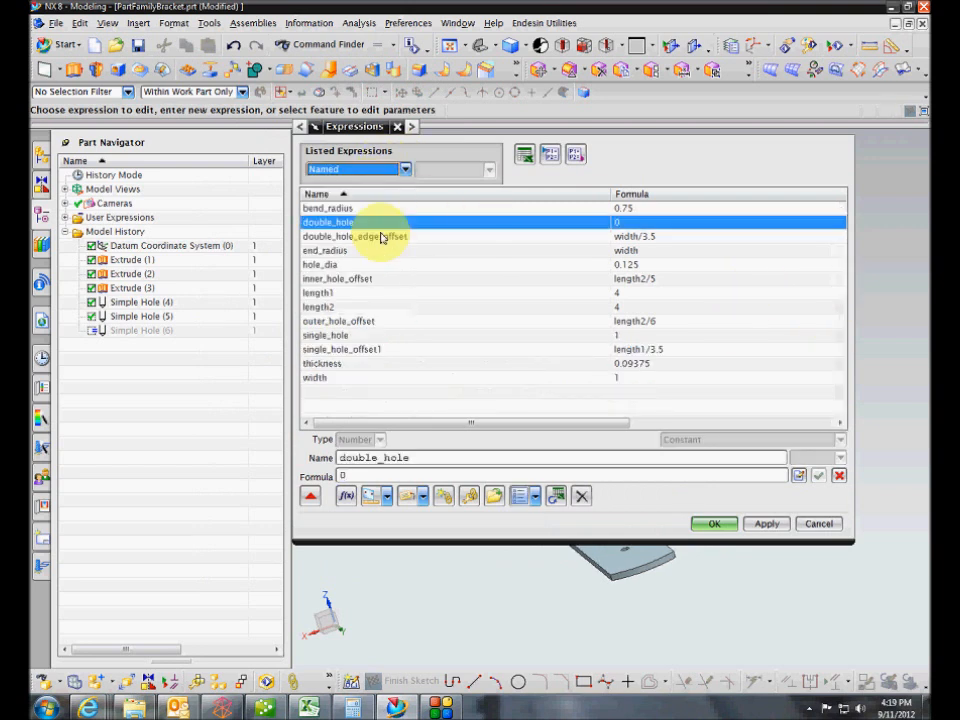
click(363, 334)
click(717, 525)
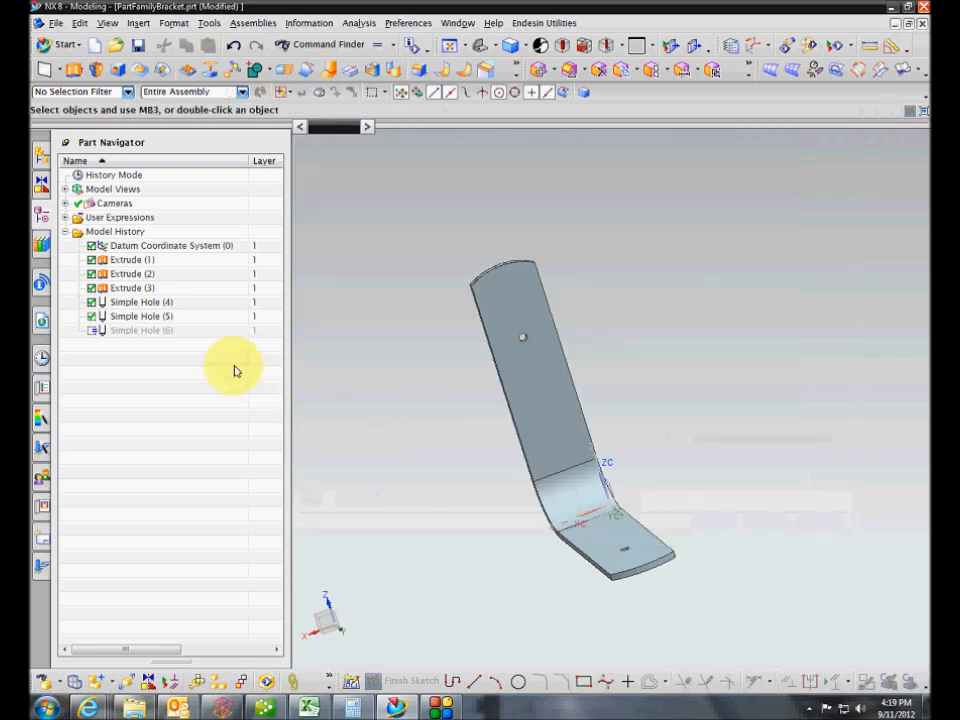
Examine Simple Hole (4), (5) and (6) in the model history to compare which hole features are active or suppressed
click(178, 318)
click(178, 335)
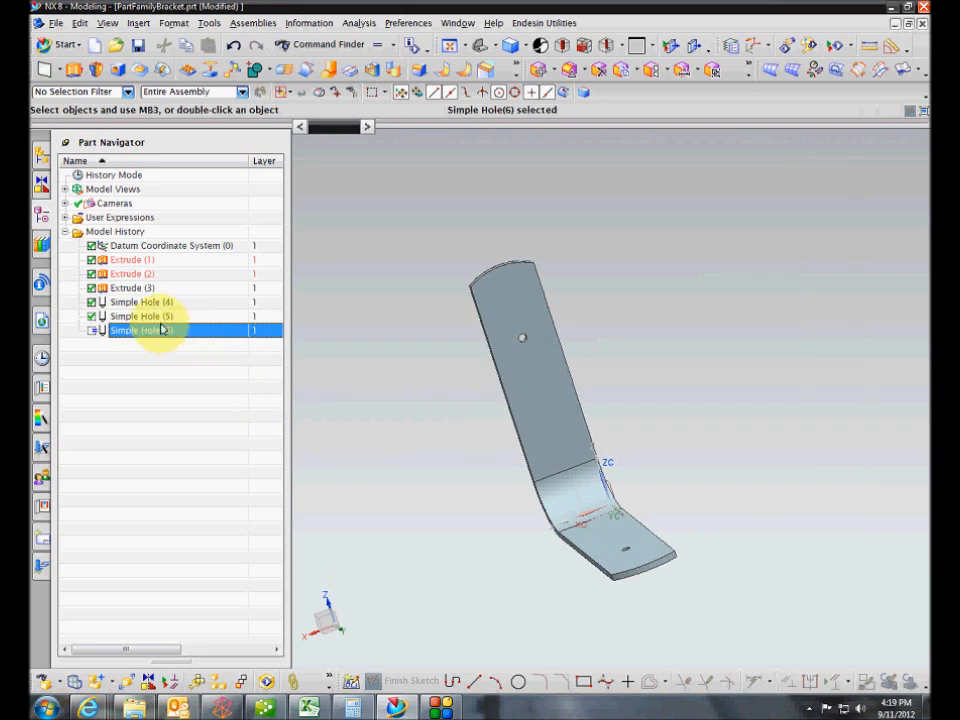
click(156, 304)
click(168, 318)
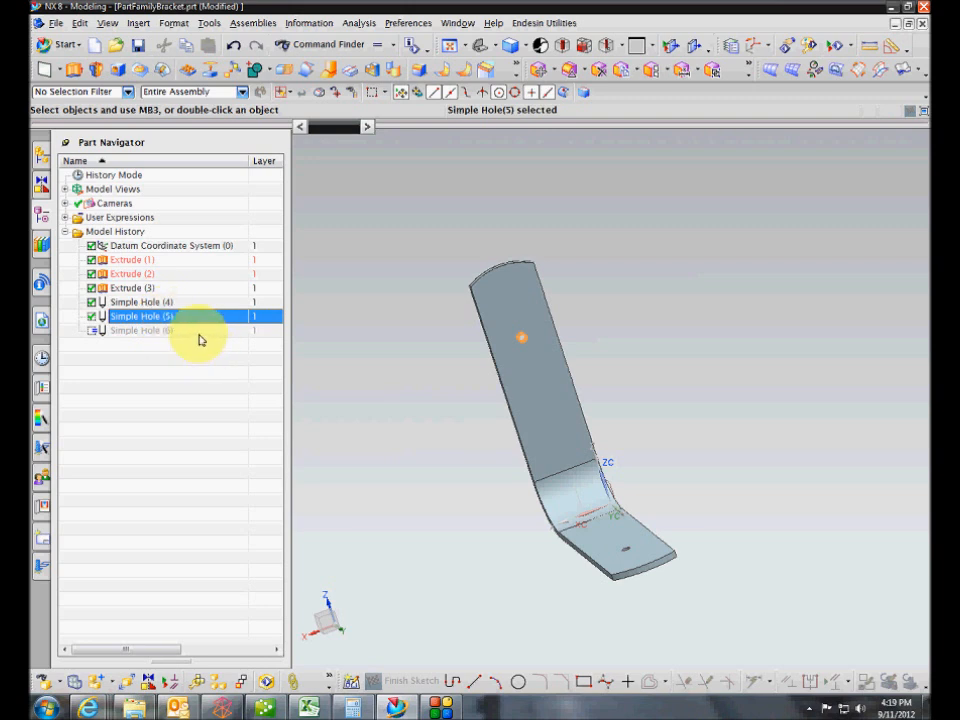
click(199, 331)
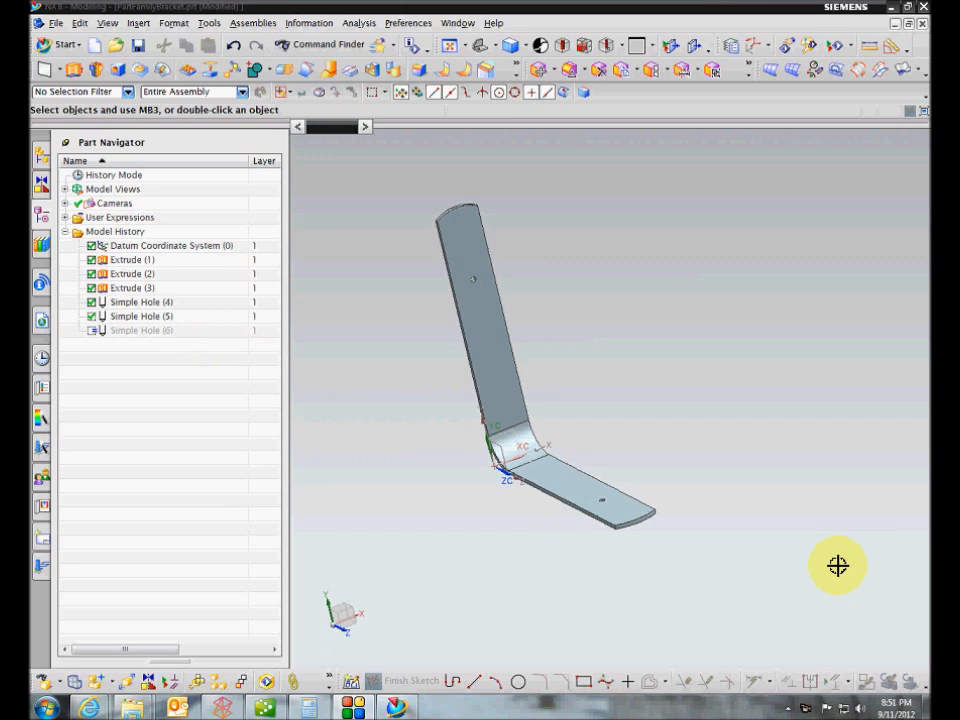
Open the Part Families definition for the bracket template
middle_drag(838, 566, 775, 458)
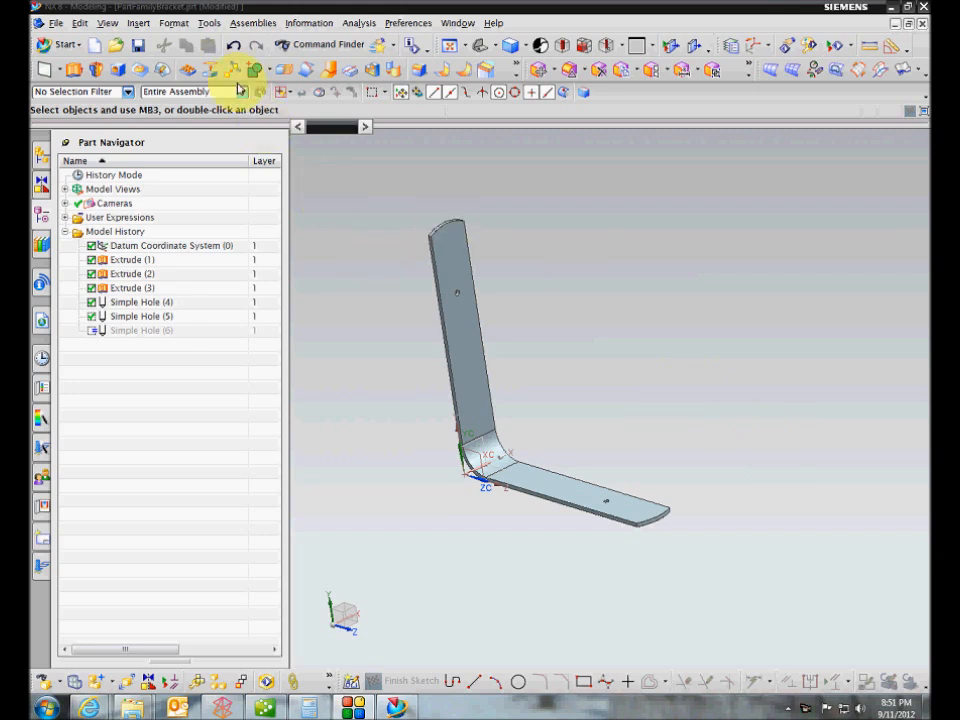
click(209, 23)
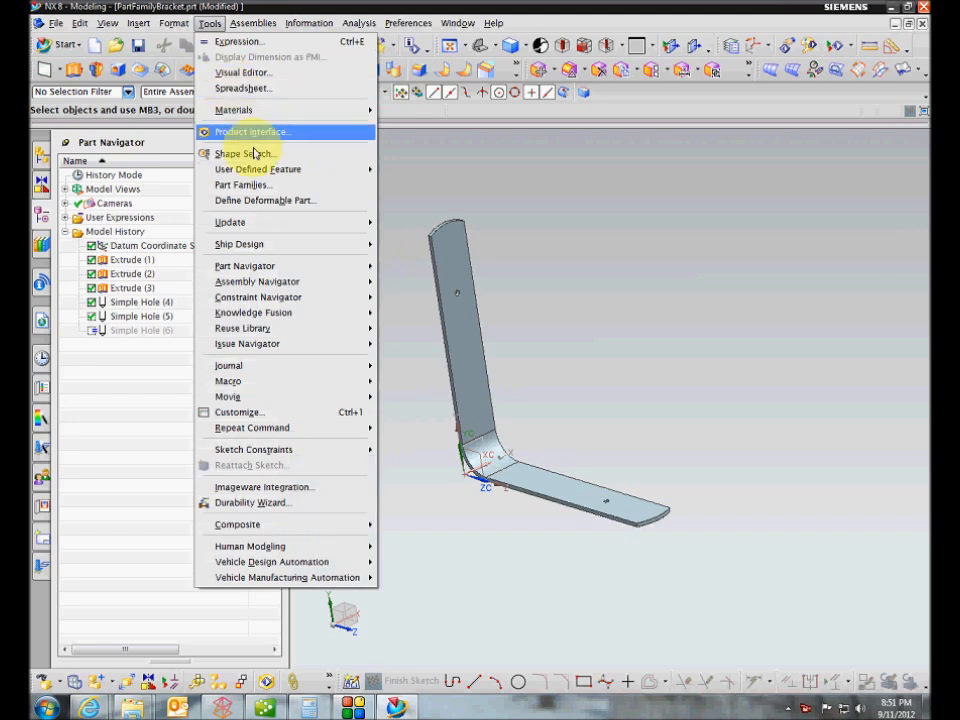
click(225, 184)
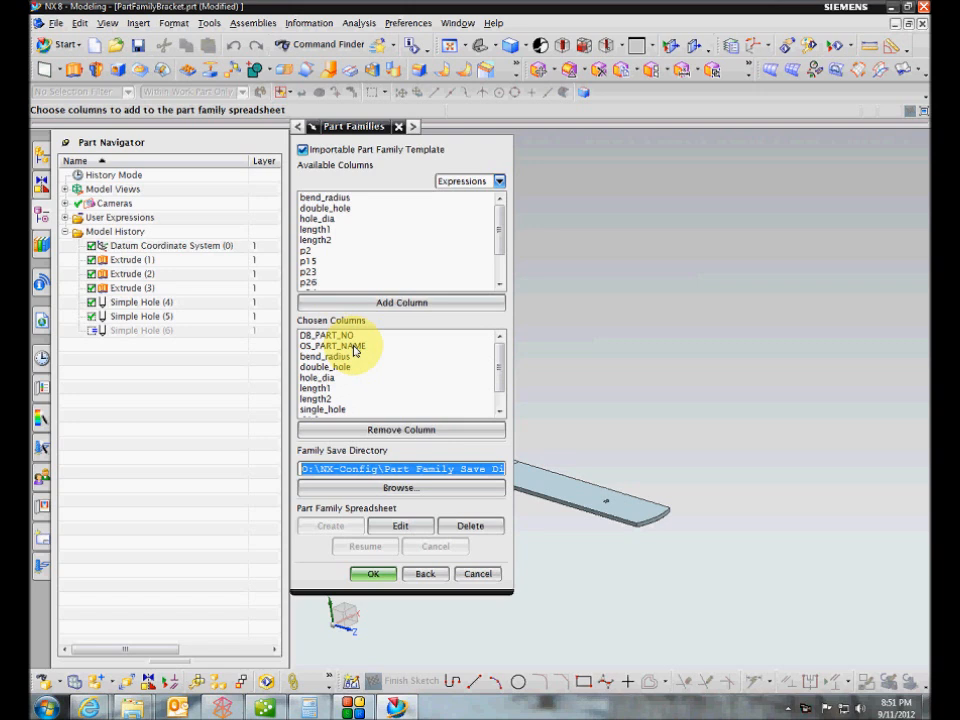
Review the available expression columns bend_radius, double_hole, hole_dia, length1 and length2 for the part family
click(333, 198)
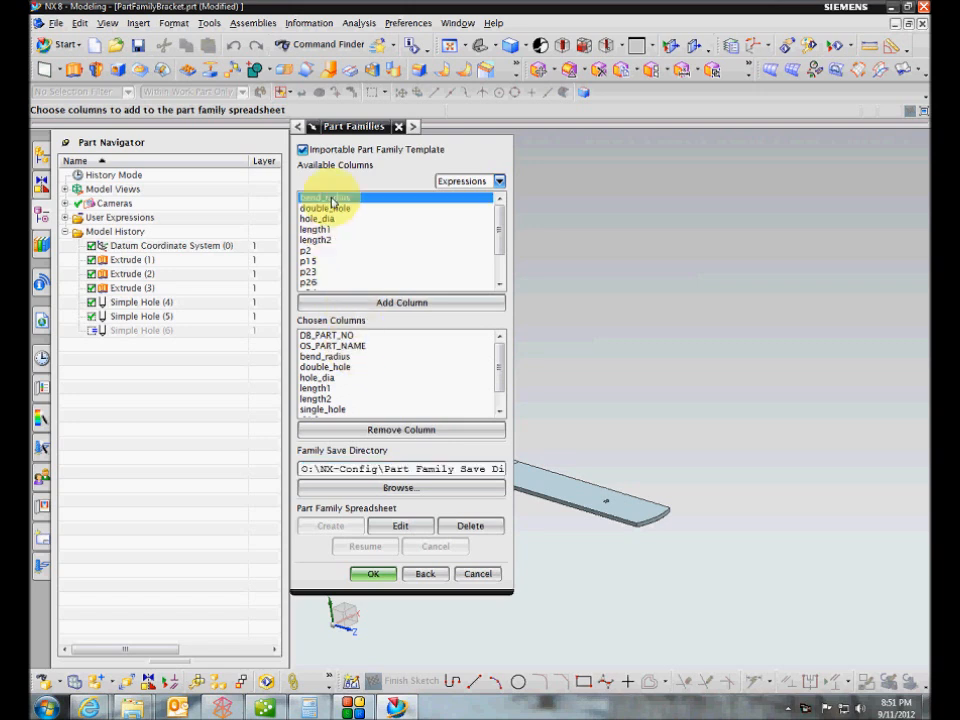
click(333, 209)
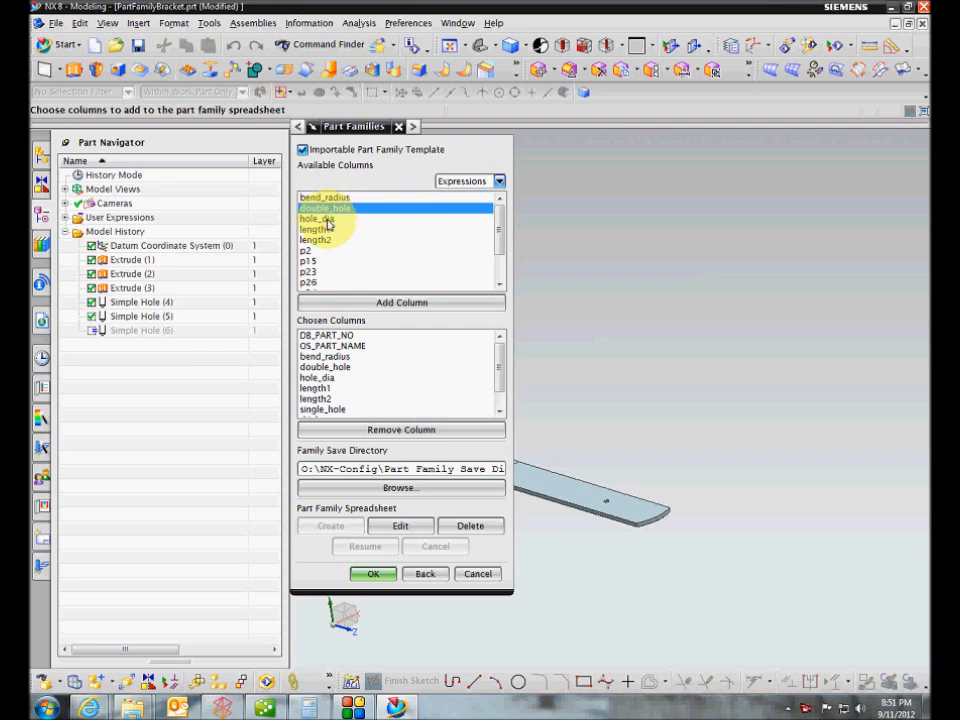
click(328, 219)
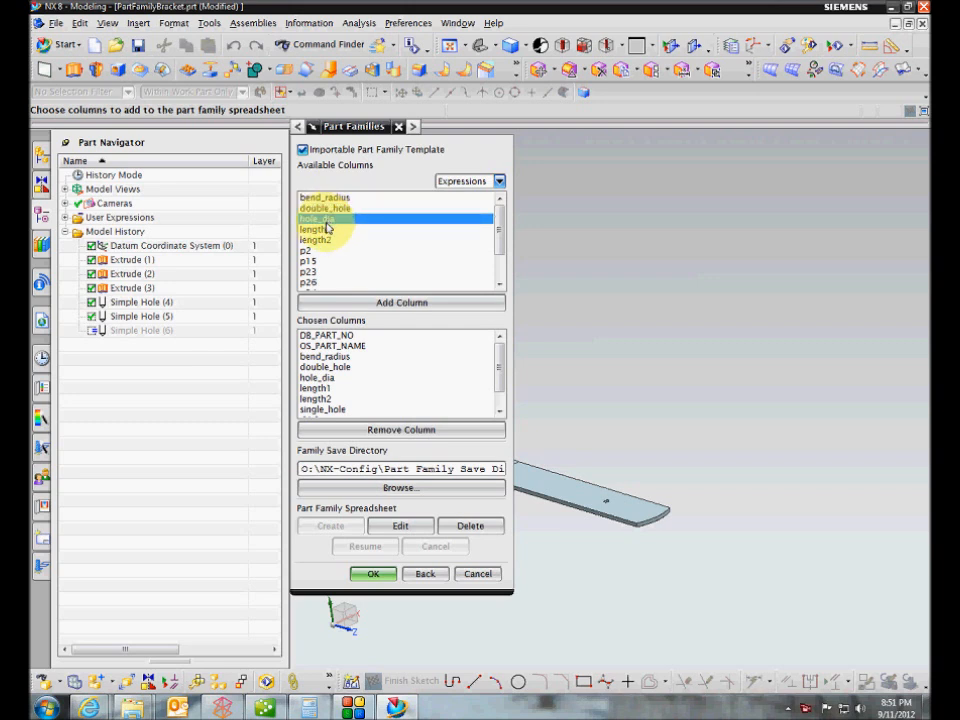
click(328, 230)
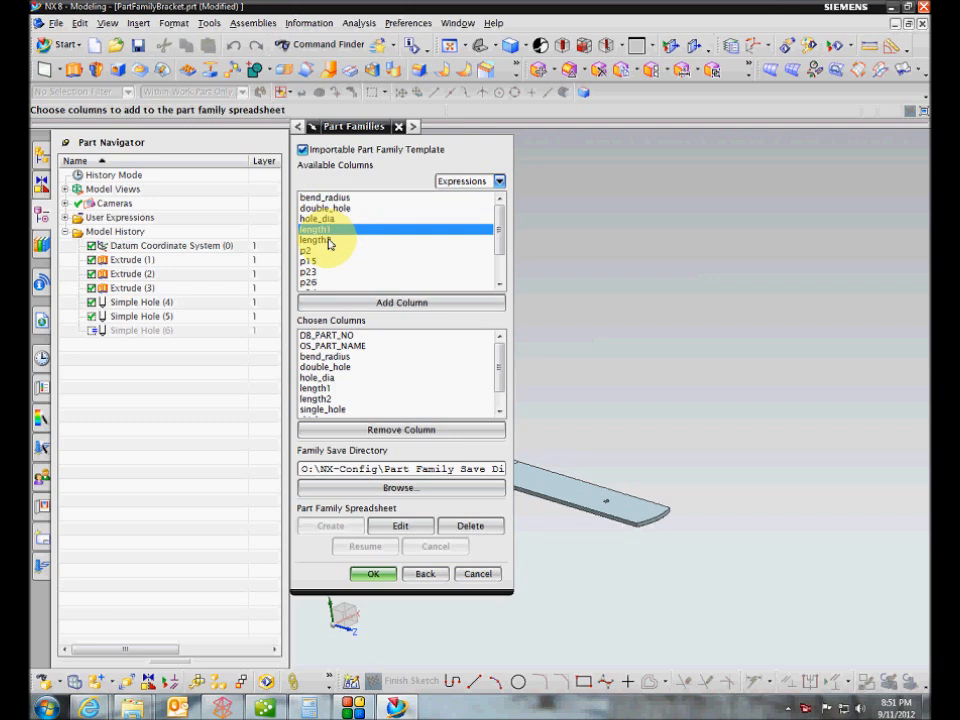
click(329, 241)
click(362, 304)
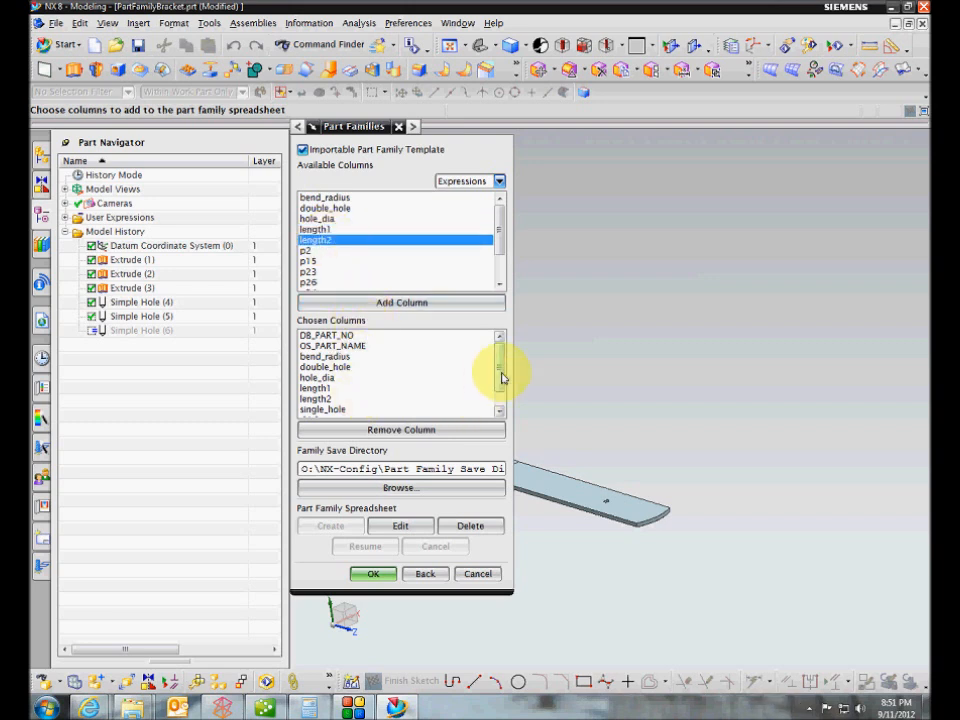
Compare the chosen part family columns with the remaining available expressions, including the unnamed p2 and p15
drag(500, 375, 496, 399)
click(362, 335)
click(362, 346)
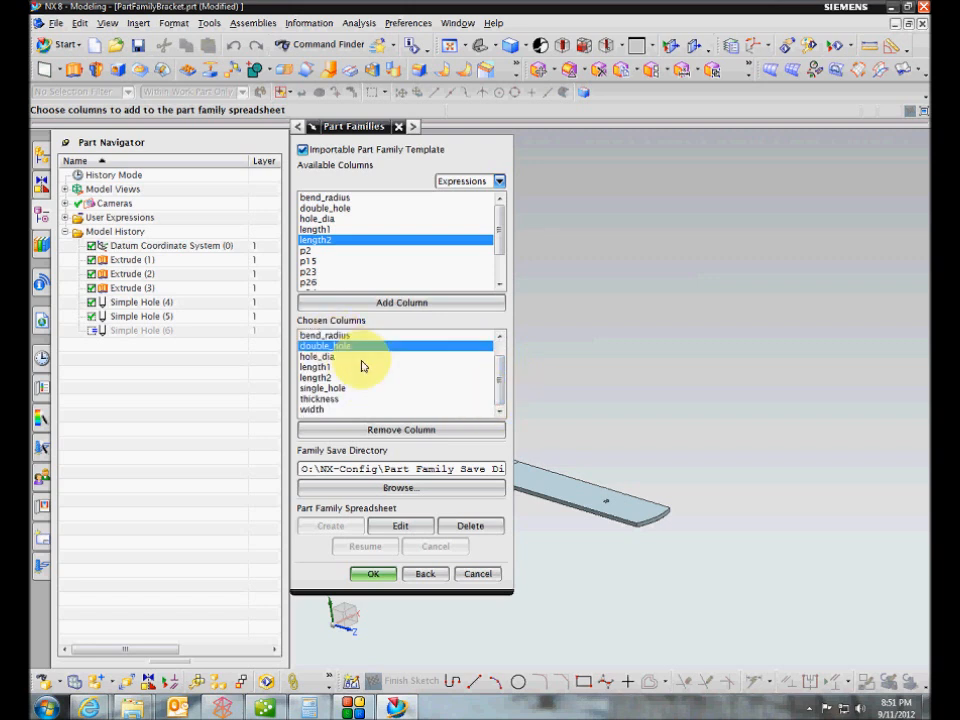
click(309, 251)
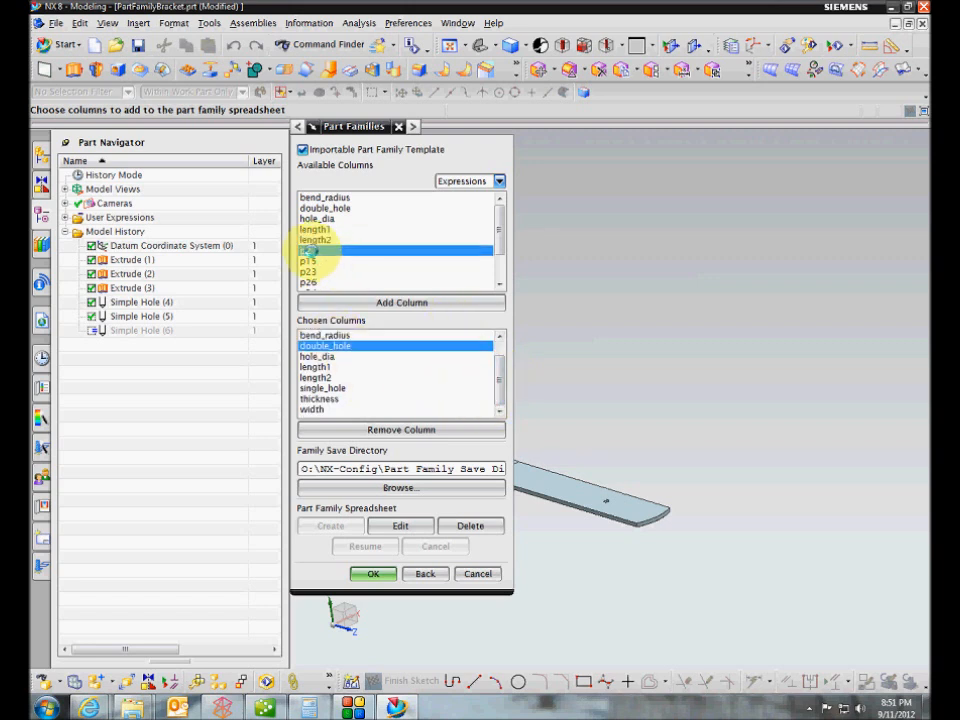
click(311, 262)
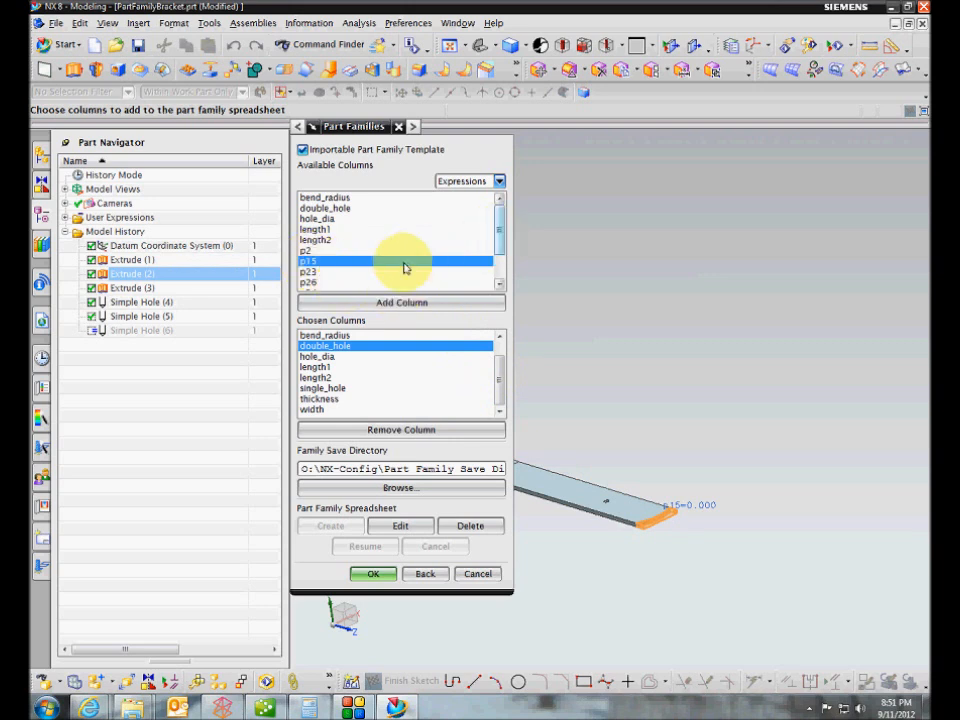
click(333, 241)
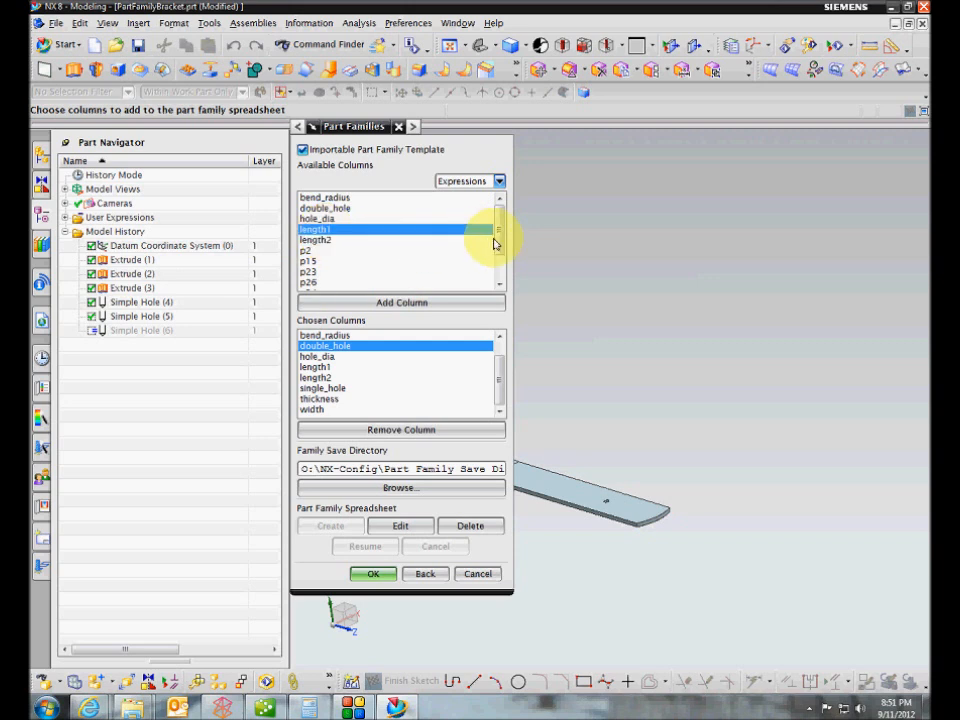
drag(501, 242, 506, 272)
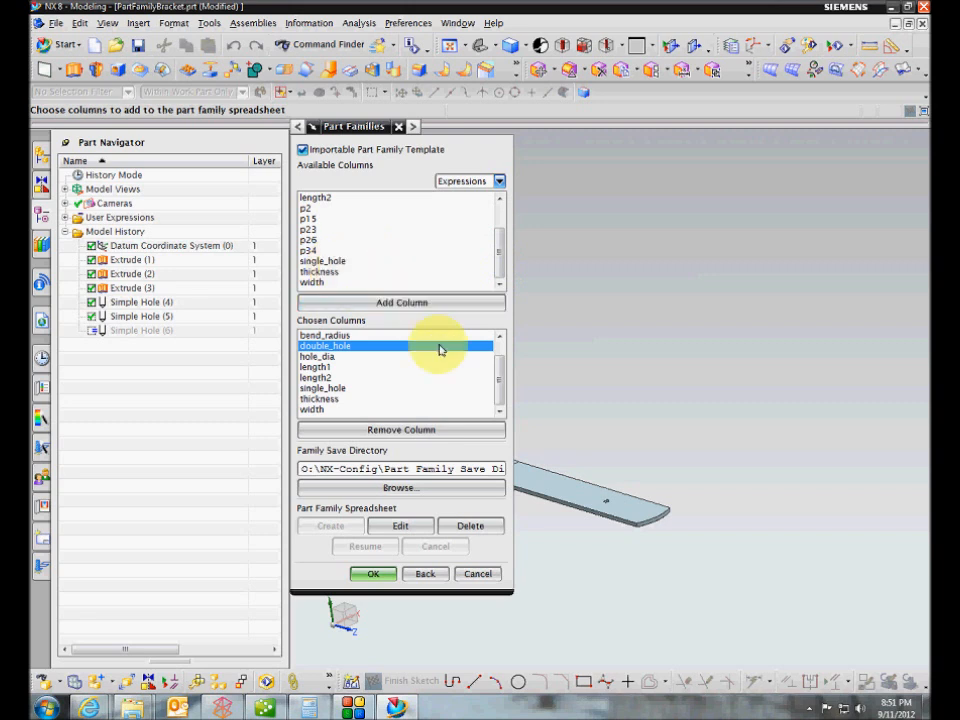
scroll(499, 381, up, 1)
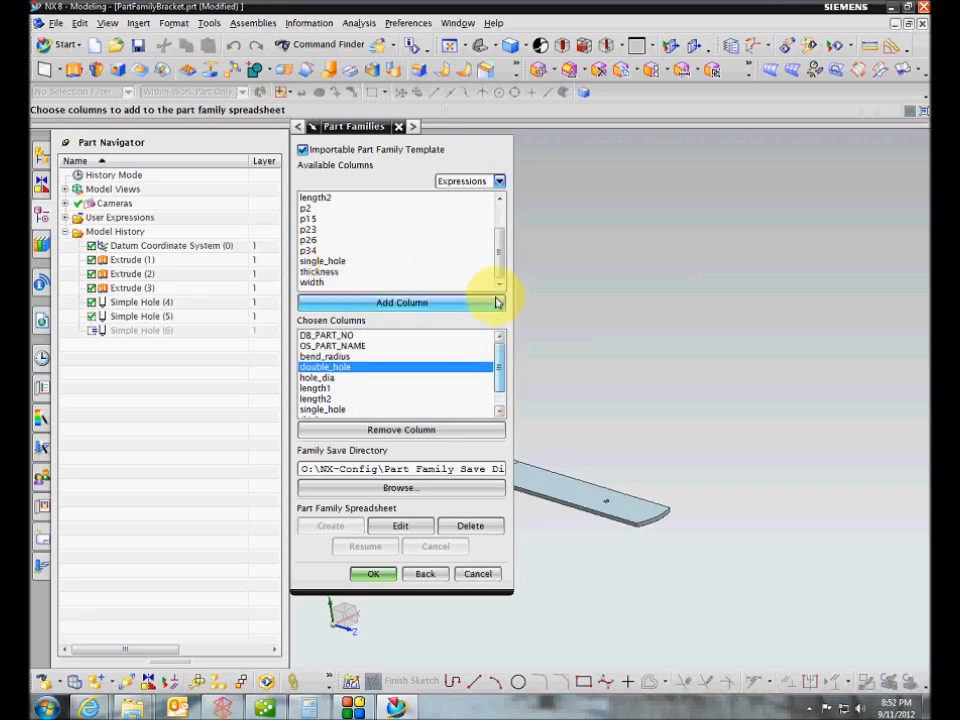
drag(504, 268, 503, 231)
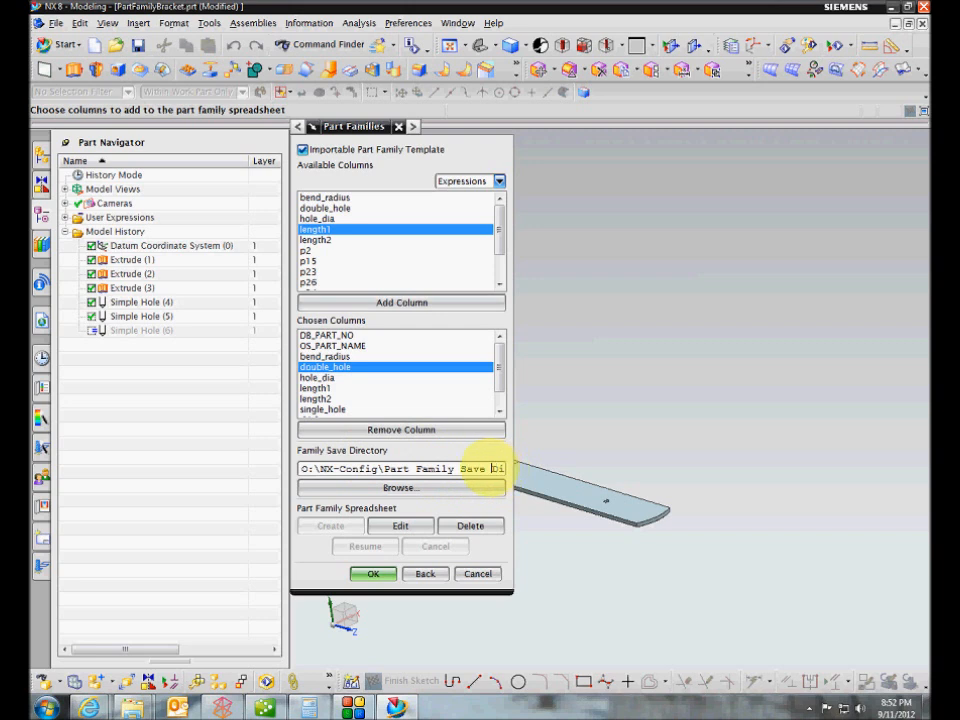
Browse the family save directory's parent folders and the available drives without choosing another location
click(420, 490)
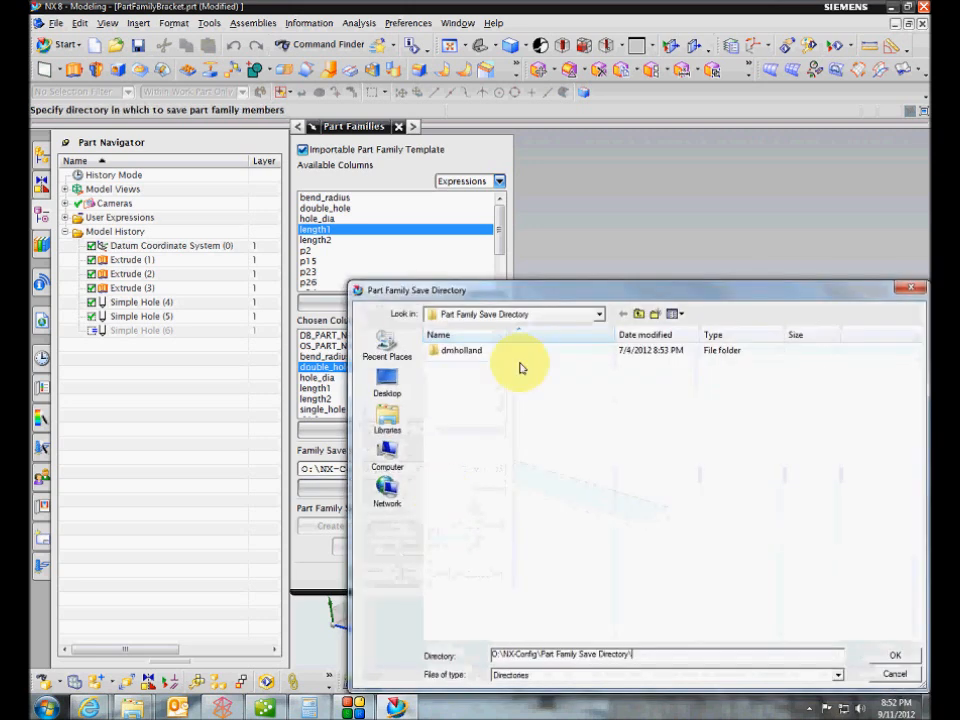
drag(536, 303, 453, 282)
double_click(553, 293)
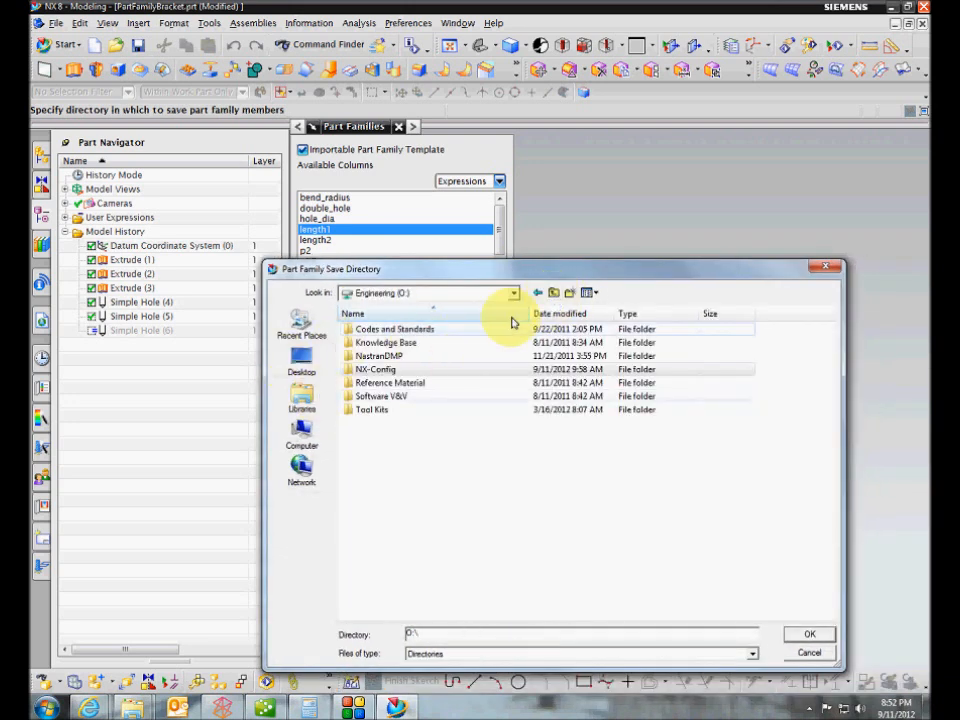
click(513, 294)
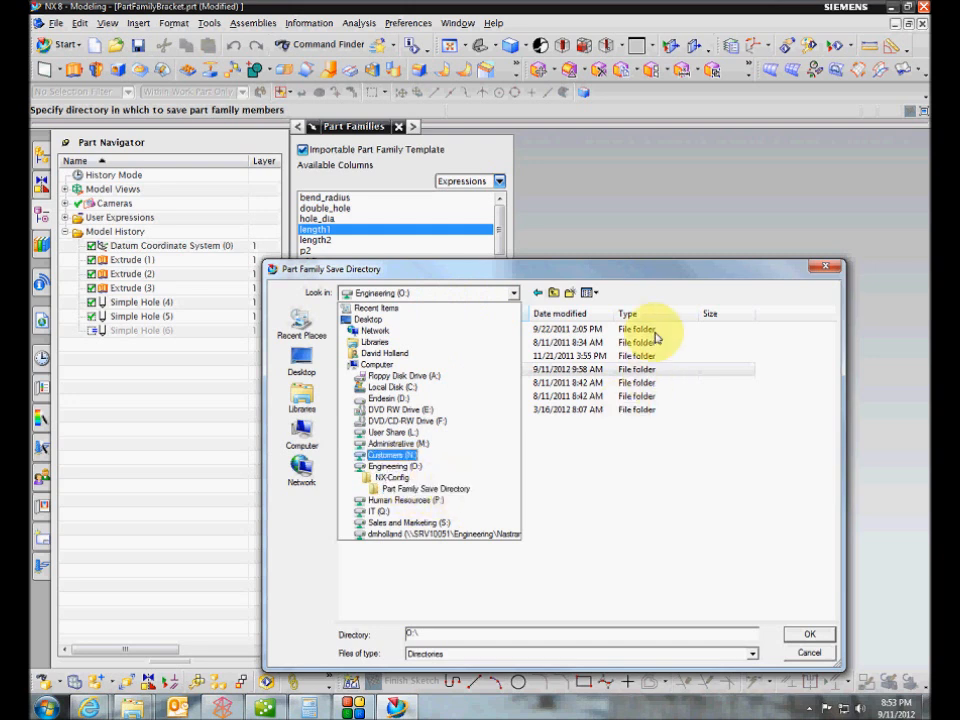
click(665, 273)
click(795, 658)
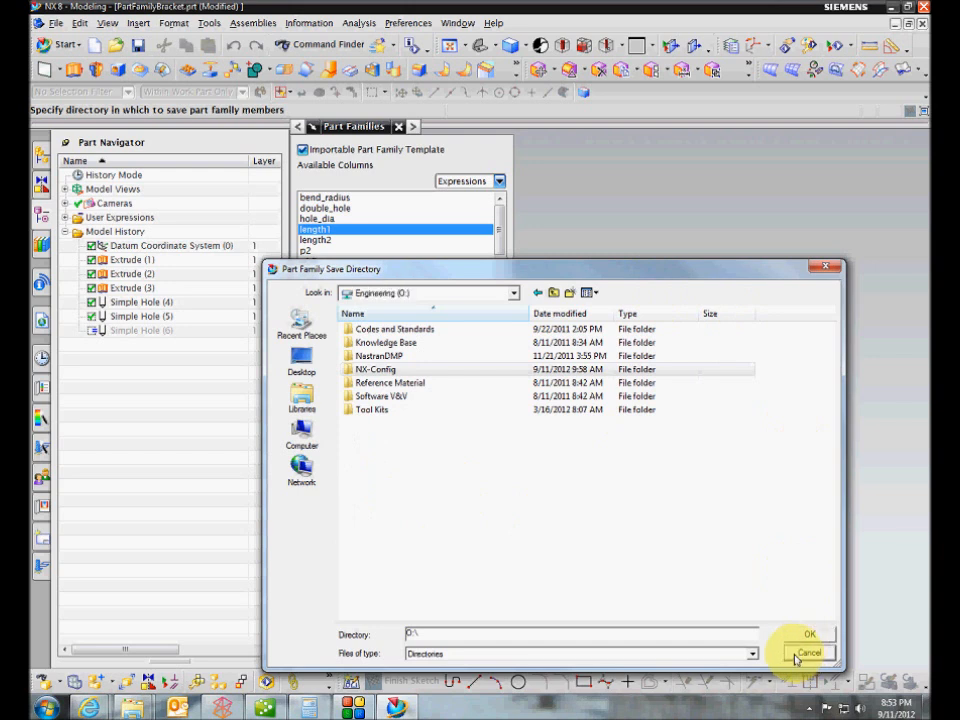
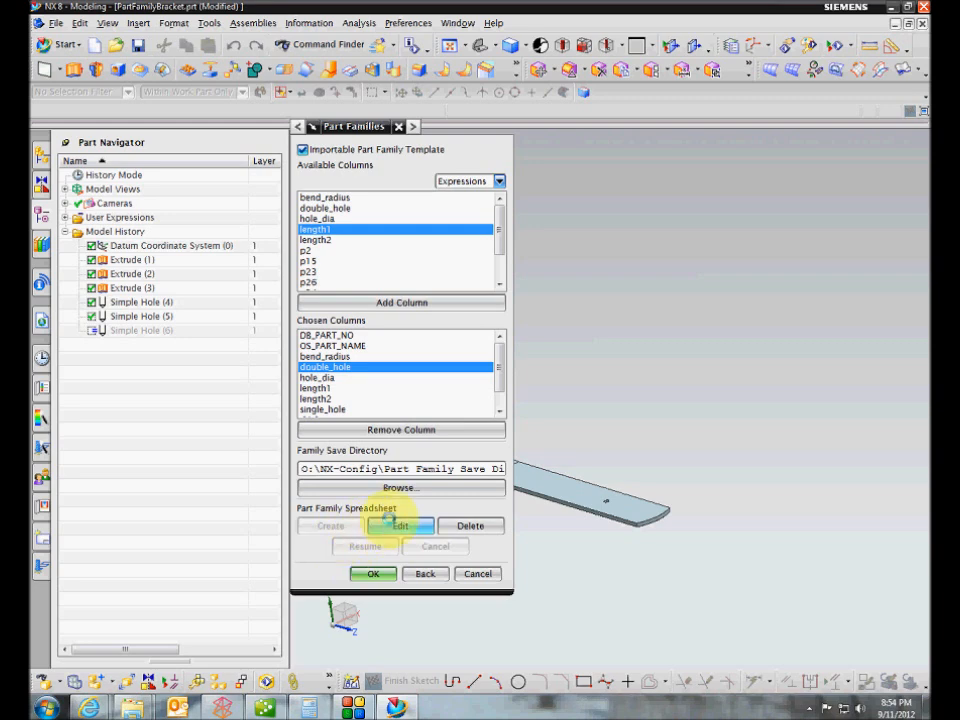
Open the part family spreadsheet for editing and maximize its worksheet within the Excel window
click(385, 524)
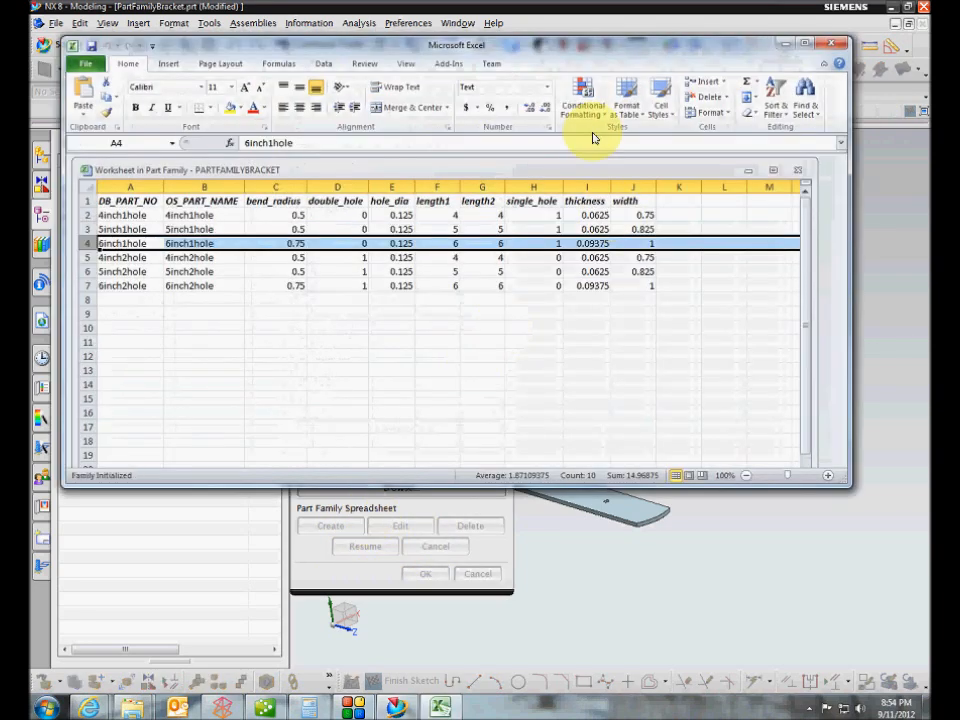
drag(593, 61, 639, 80)
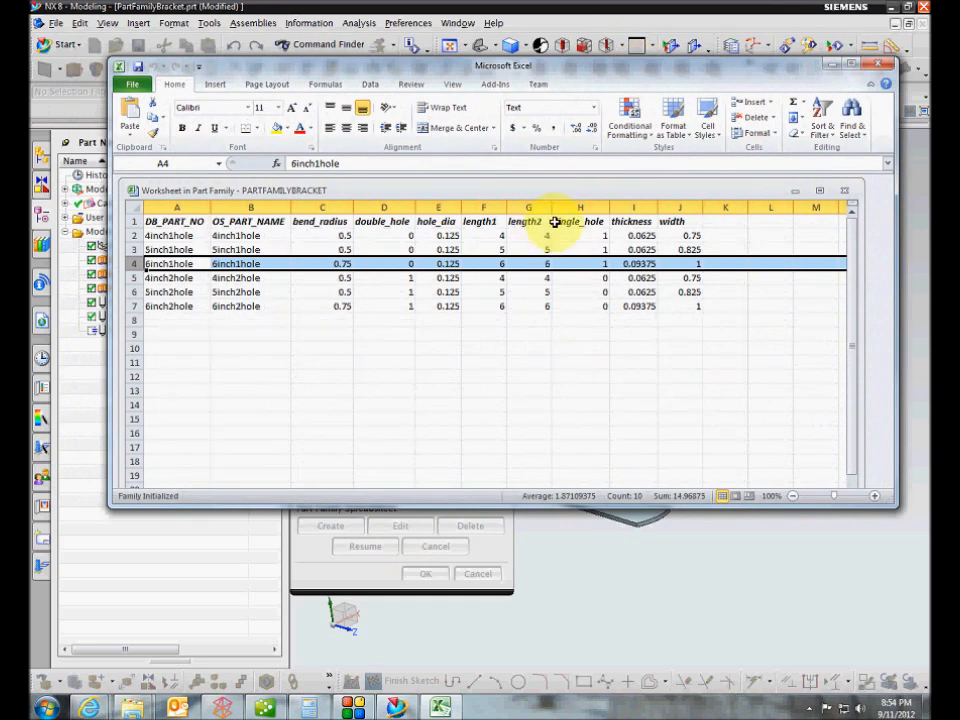
click(820, 191)
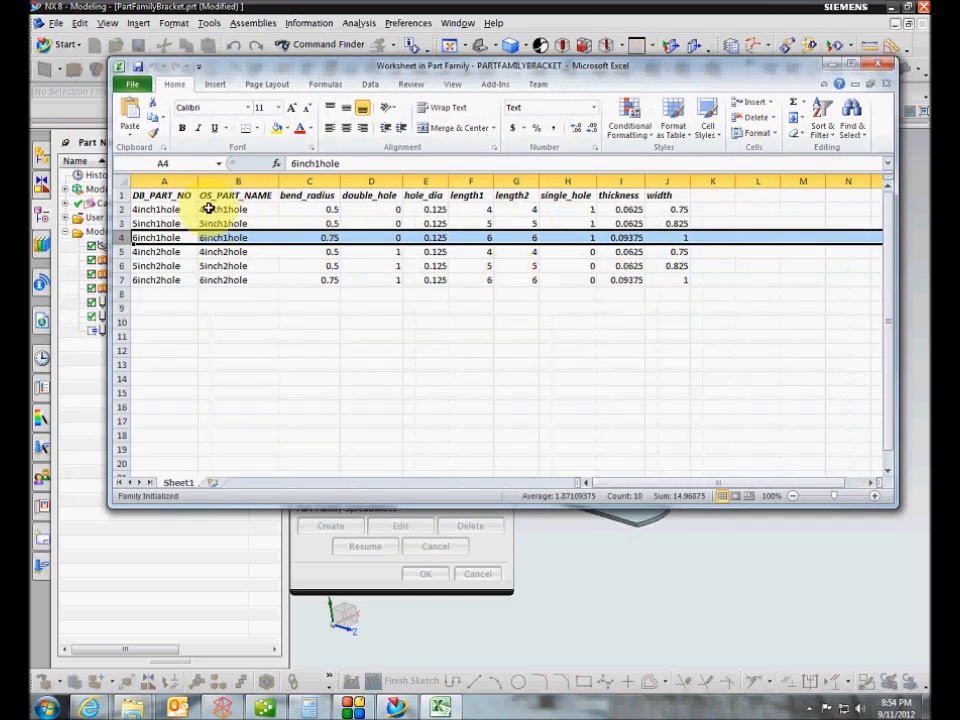
Review the part family column headers, the member part numbers and names, and each member's expression values
drag(167, 200, 664, 195)
drag(317, 209, 669, 210)
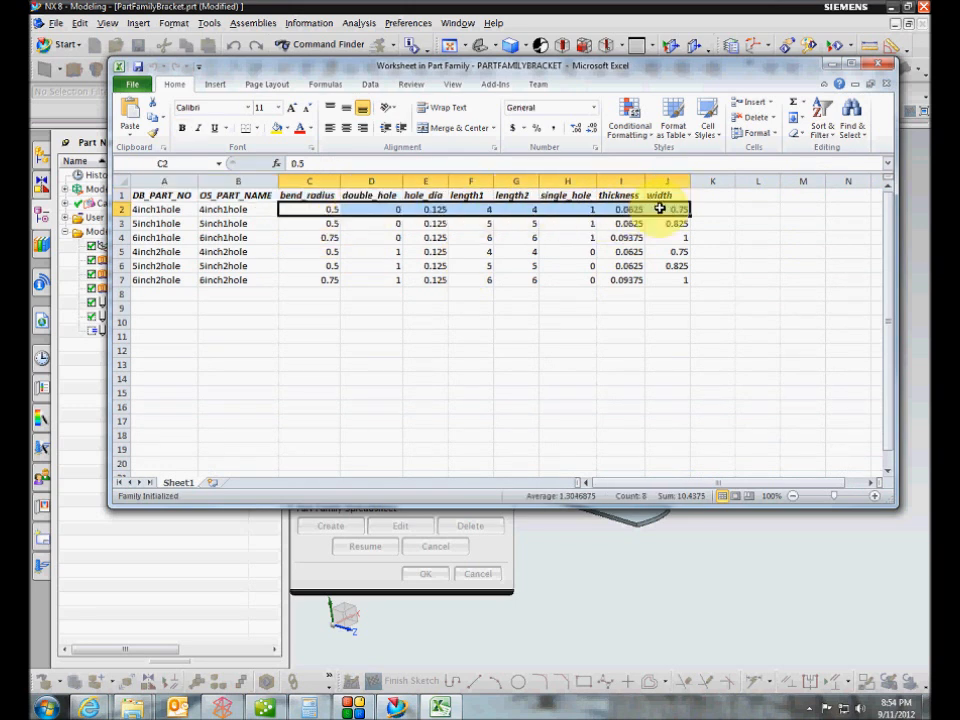
drag(165, 210, 226, 274)
drag(302, 224, 677, 286)
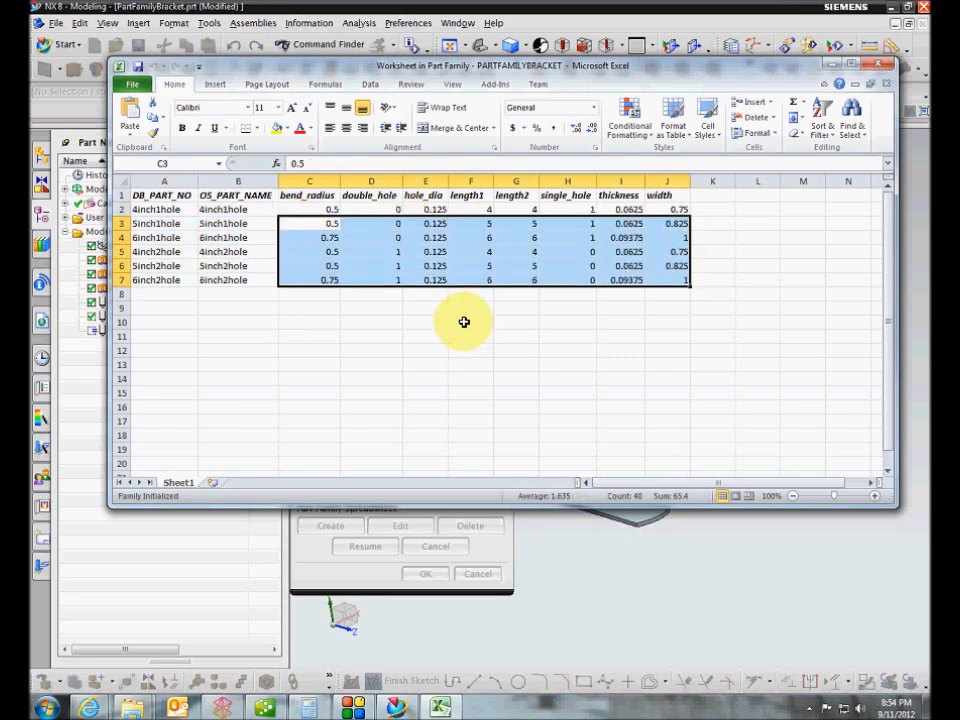
click(232, 281)
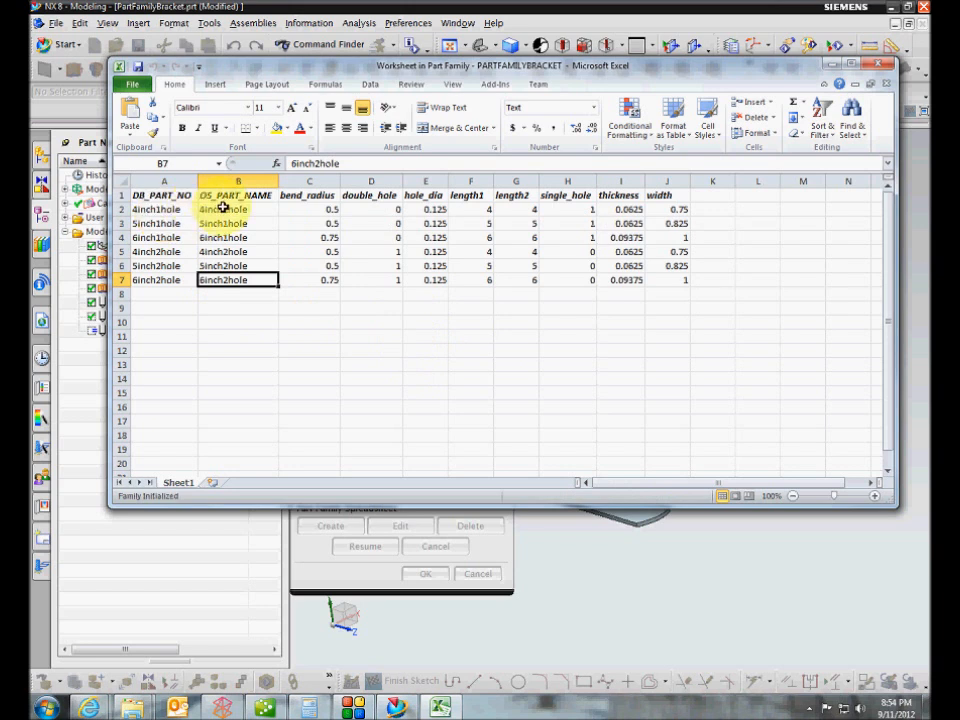
click(186, 222)
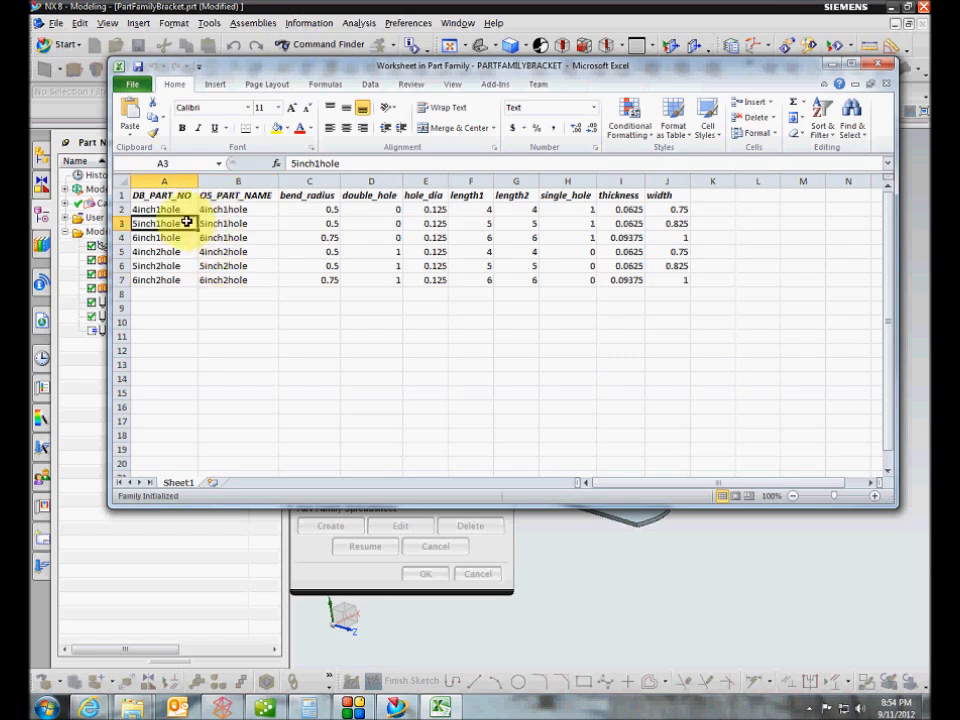
click(209, 212)
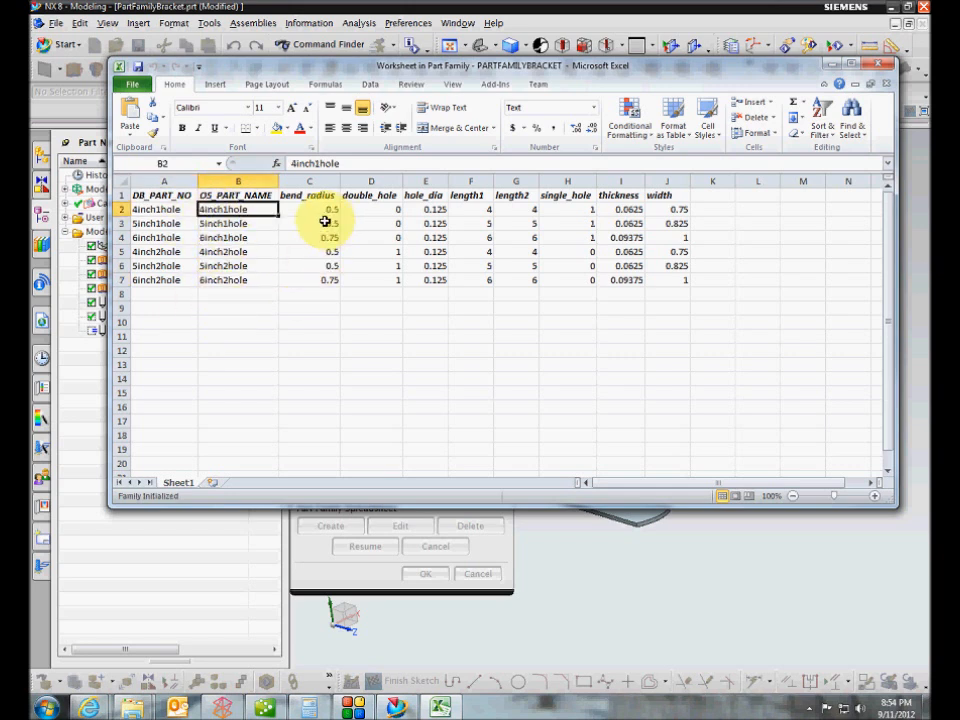
drag(328, 221, 652, 283)
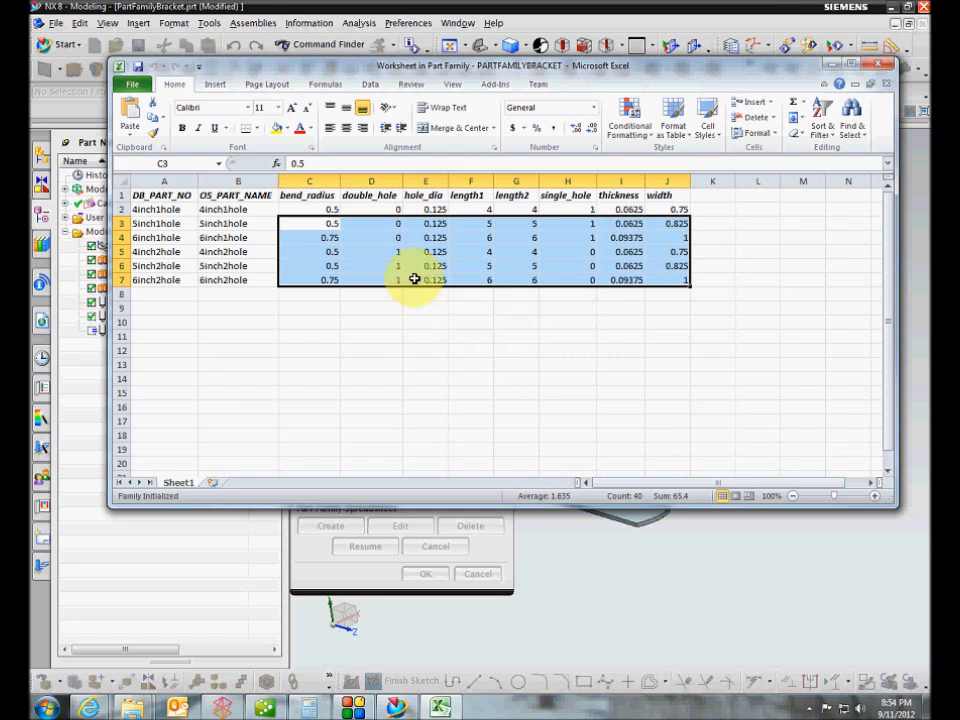
click(324, 237)
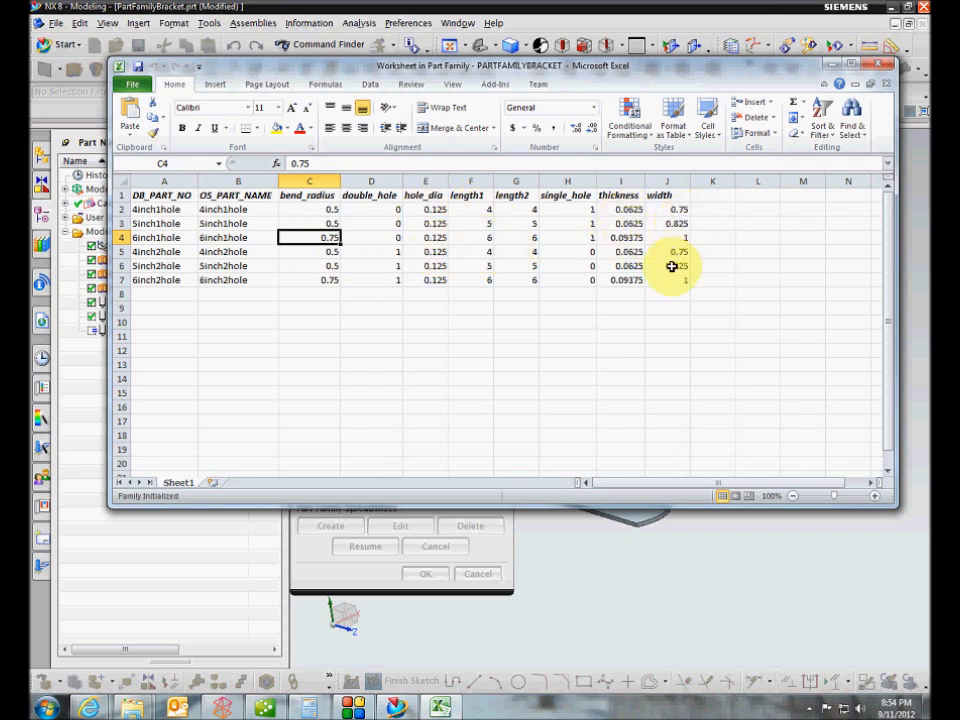
Compare the double_hole and single_hole switch values between the one-hole and two-hole members
drag(370, 209, 378, 233)
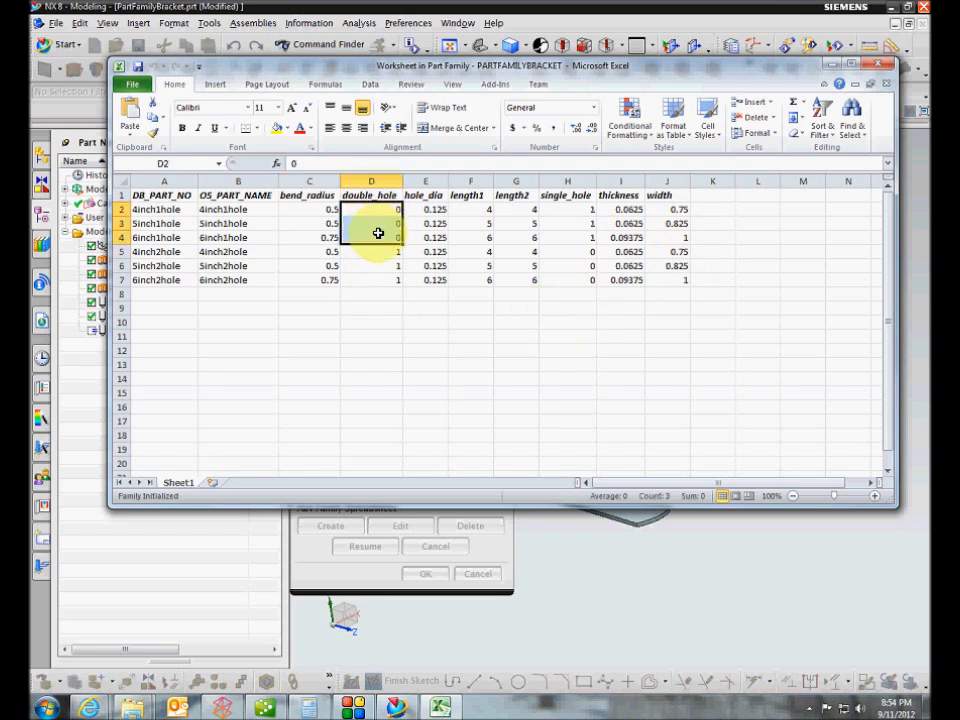
drag(567, 209, 560, 236)
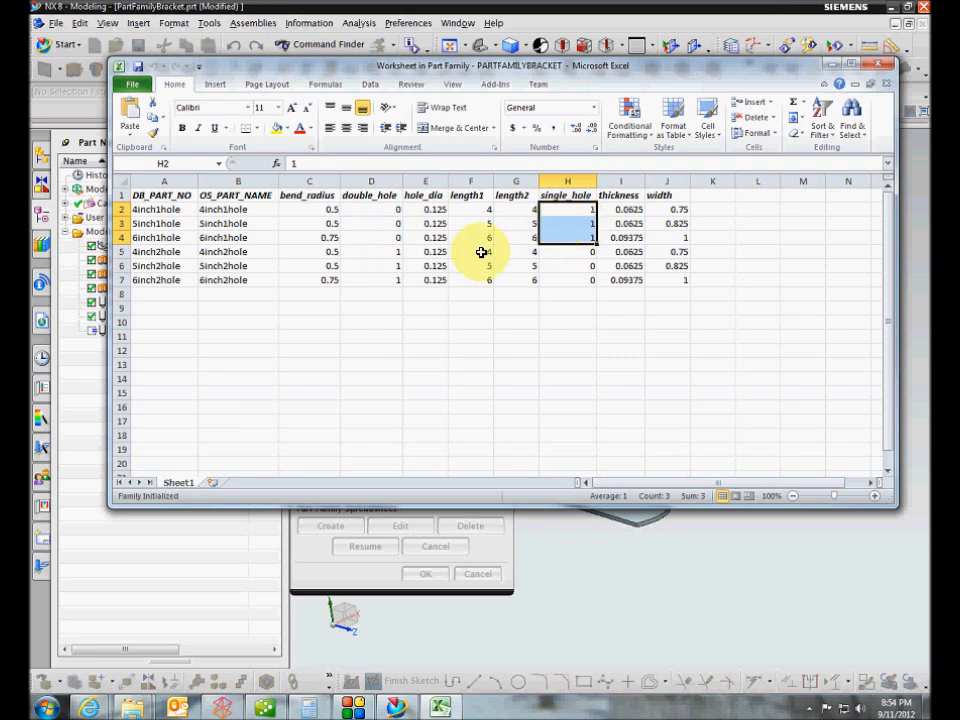
drag(386, 253, 381, 279)
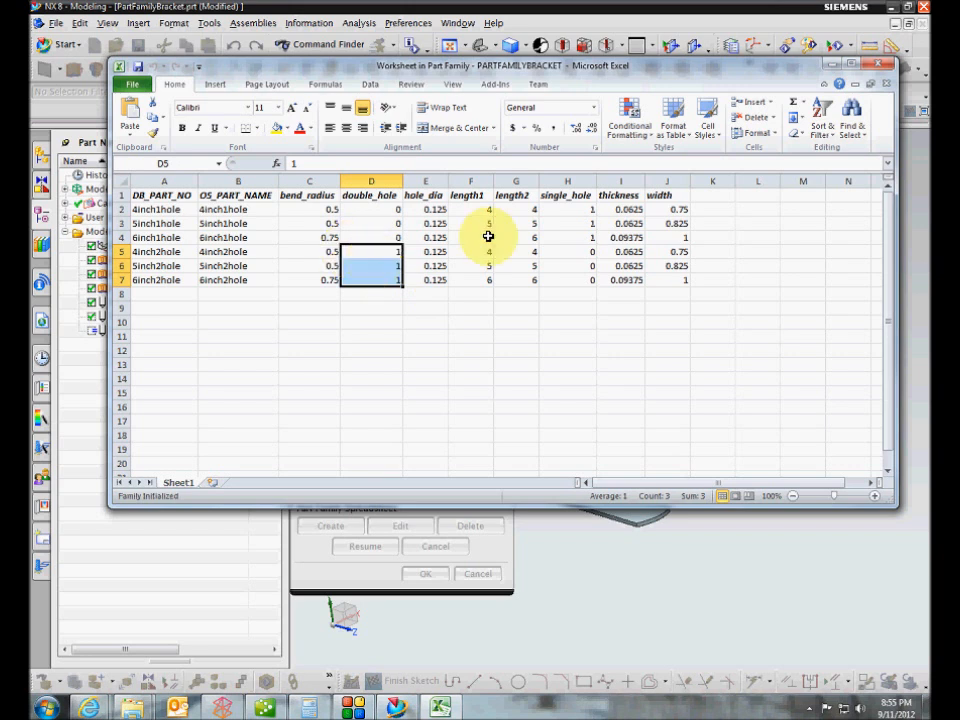
Review the available part family commands with the 4inch2hole member selected
click(498, 86)
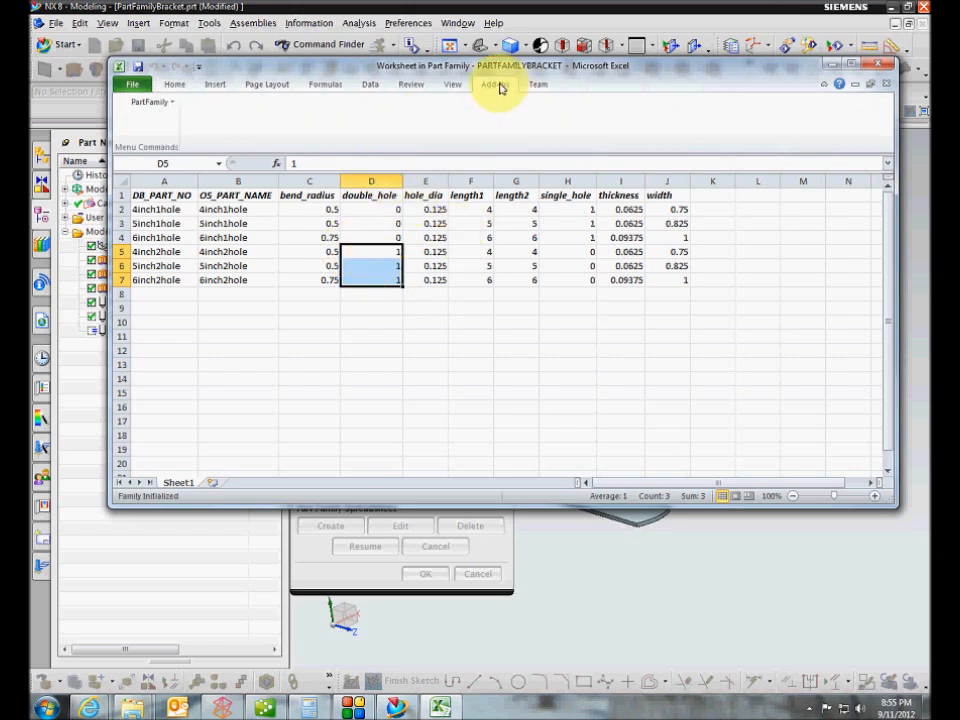
click(166, 104)
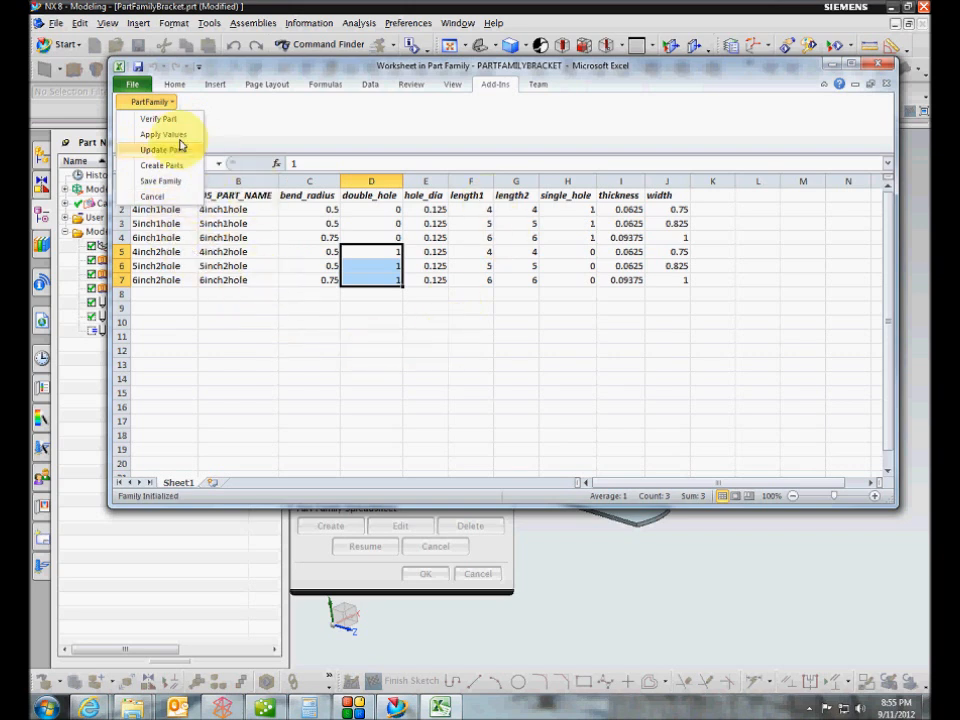
click(258, 254)
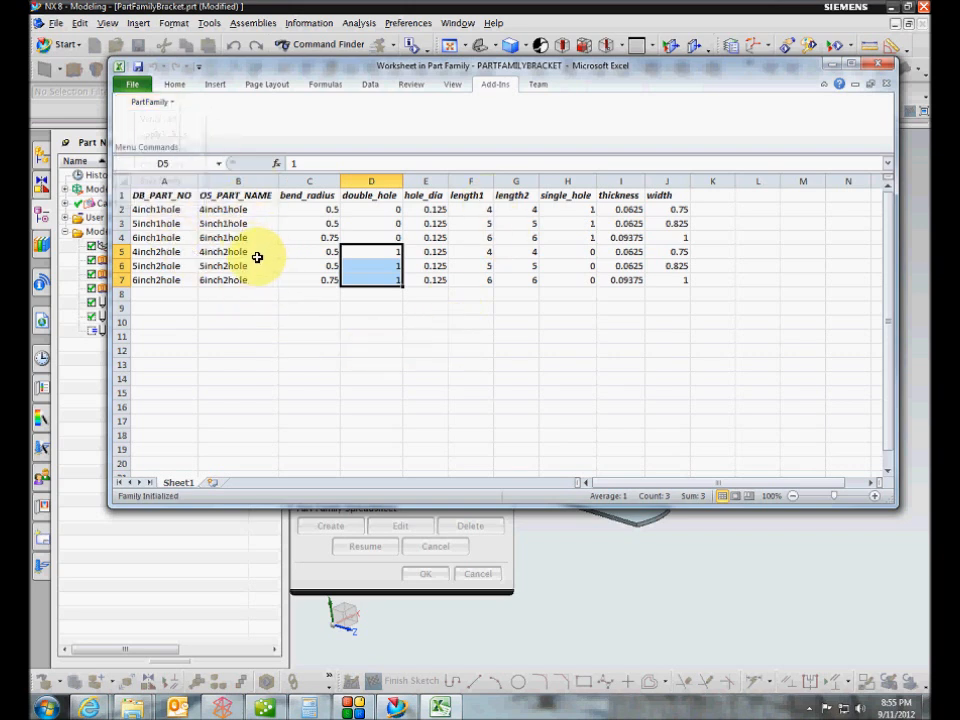
click(206, 252)
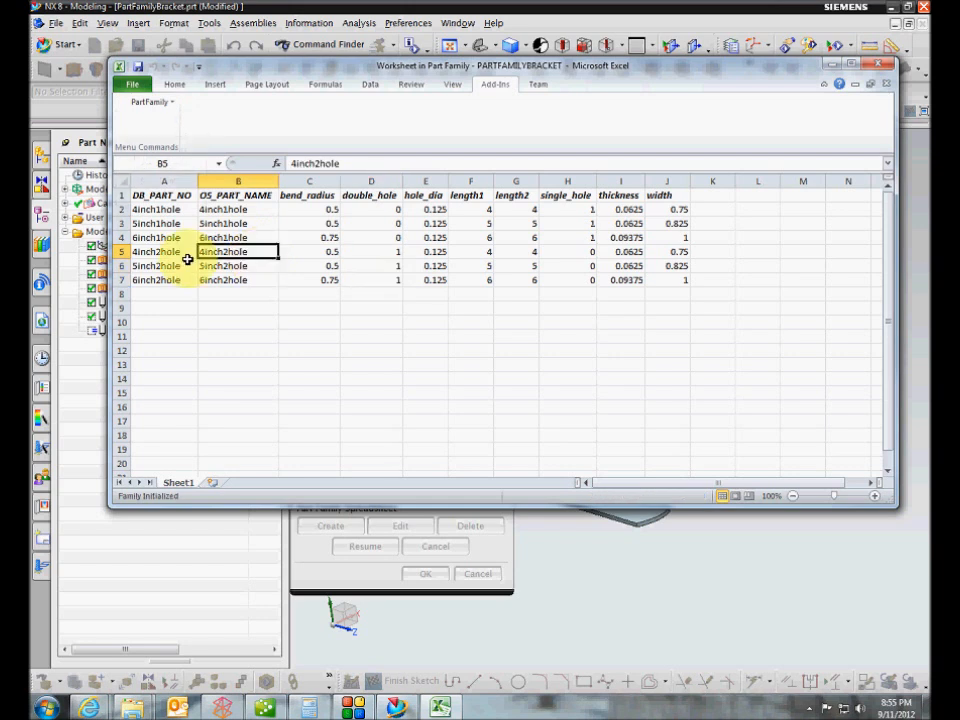
click(160, 102)
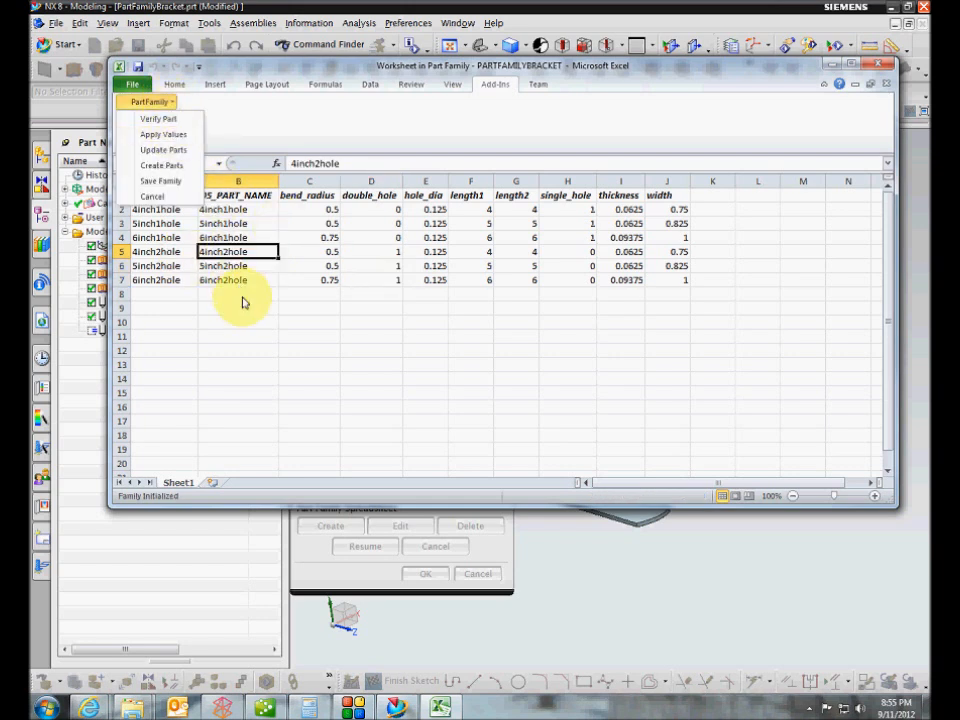
click(283, 231)
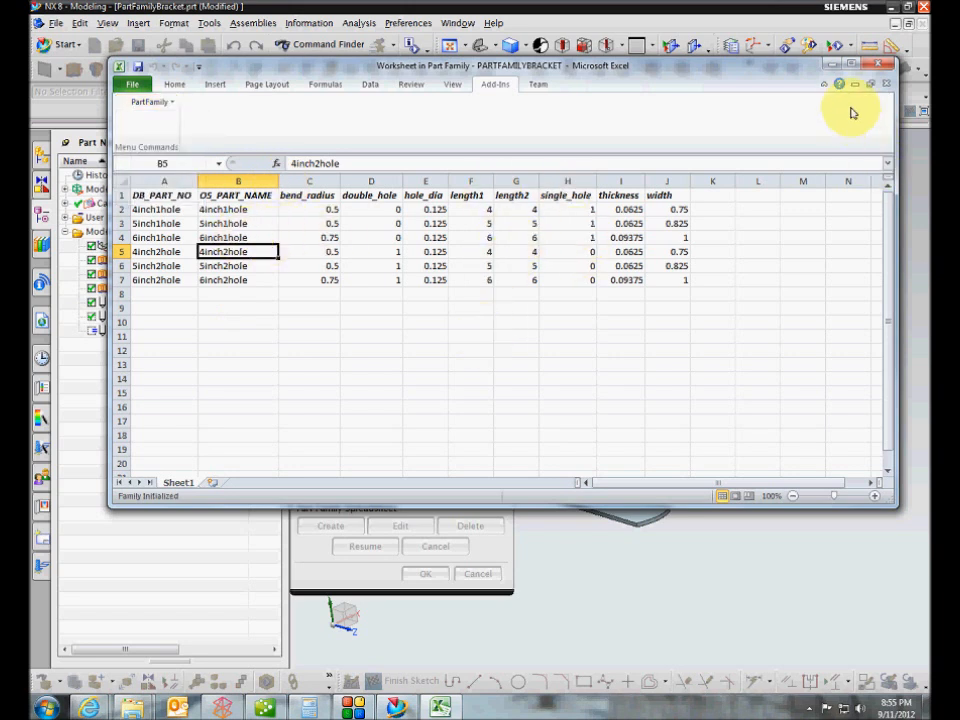
Apply the 5inch2hole member's values to the bracket template and inspect the model
mouse_move(724, 65)
mouse_down()
mouse_move(958, 100)
mouse_move(912, 235)
mouse_move(959, 166)
mouse_move(959, 140)
mouse_move(724, 81)
mouse_up()
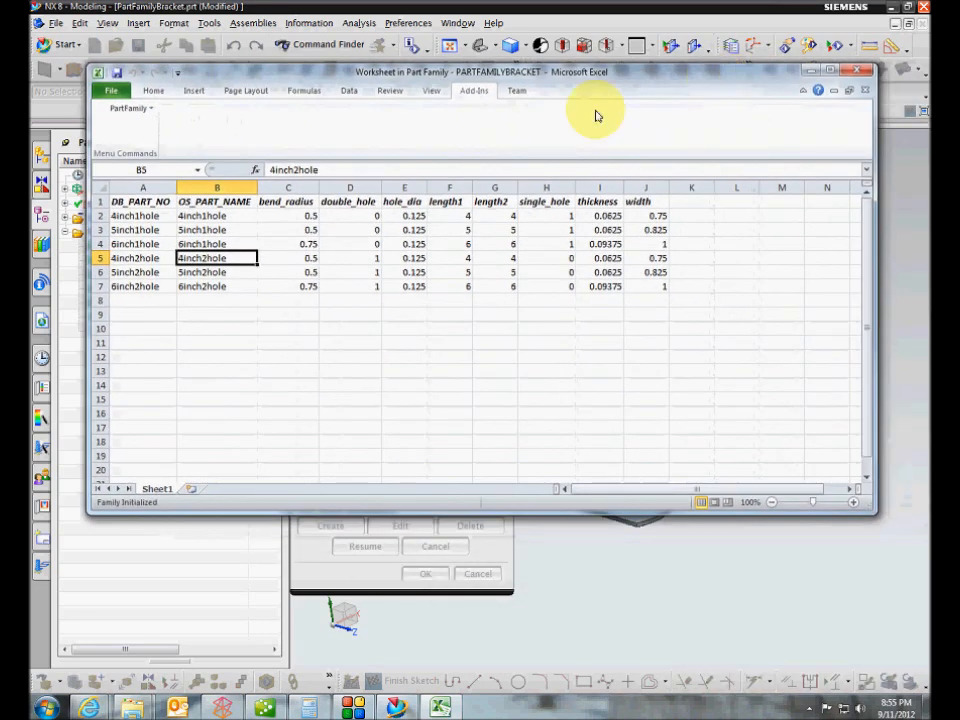
click(135, 272)
click(140, 108)
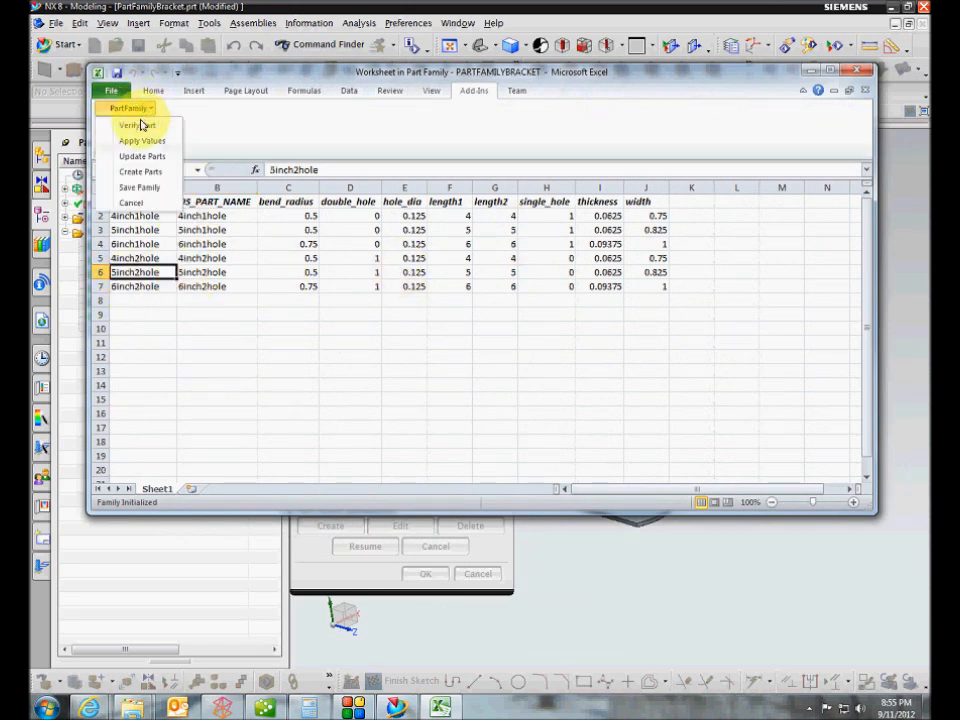
click(143, 141)
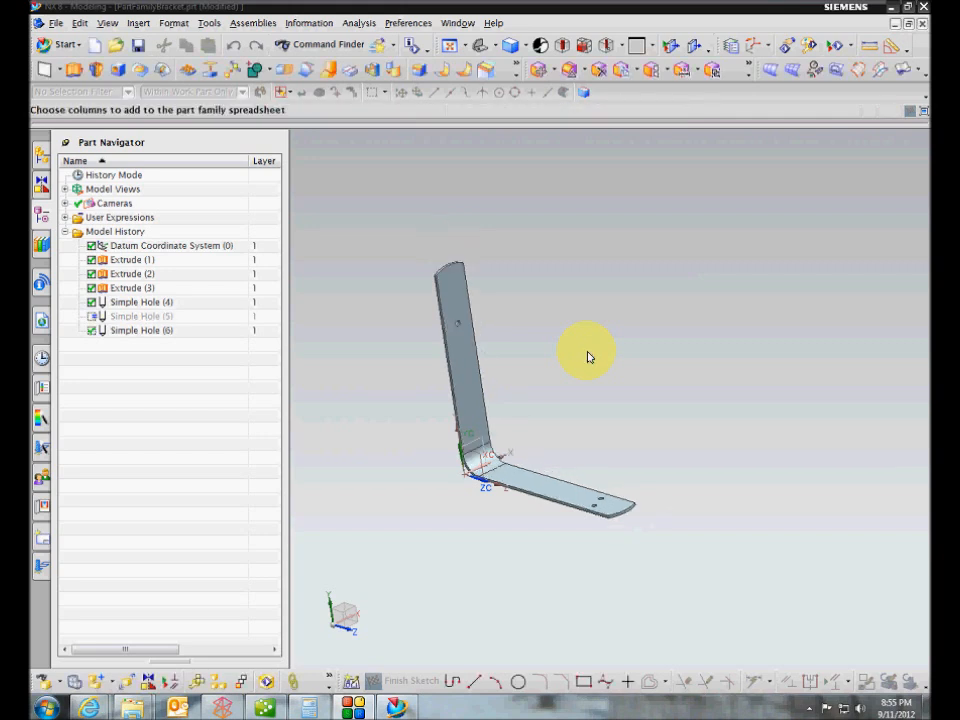
middle_drag(589, 357, 617, 363)
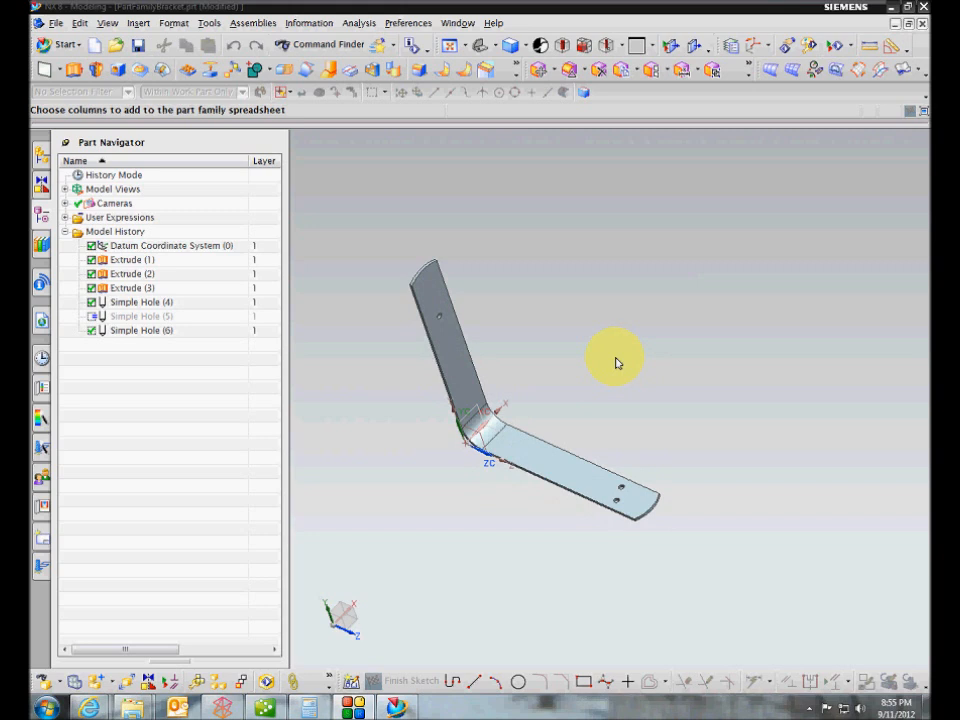
Reopen the part family spreadsheet for editing and show its part family commands
click(208, 23)
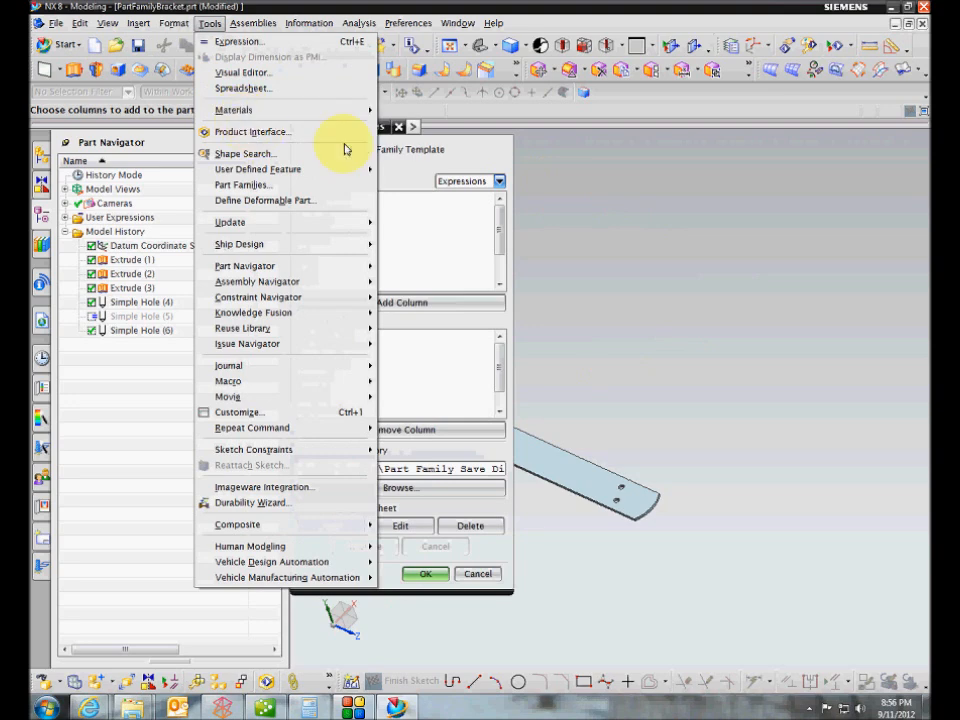
click(492, 170)
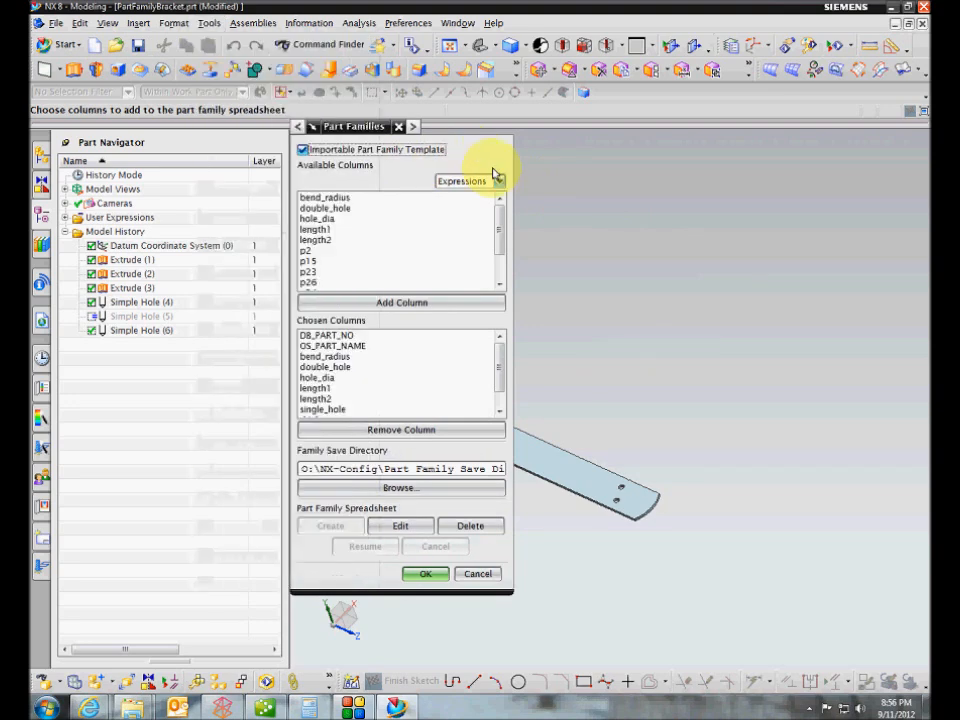
click(395, 528)
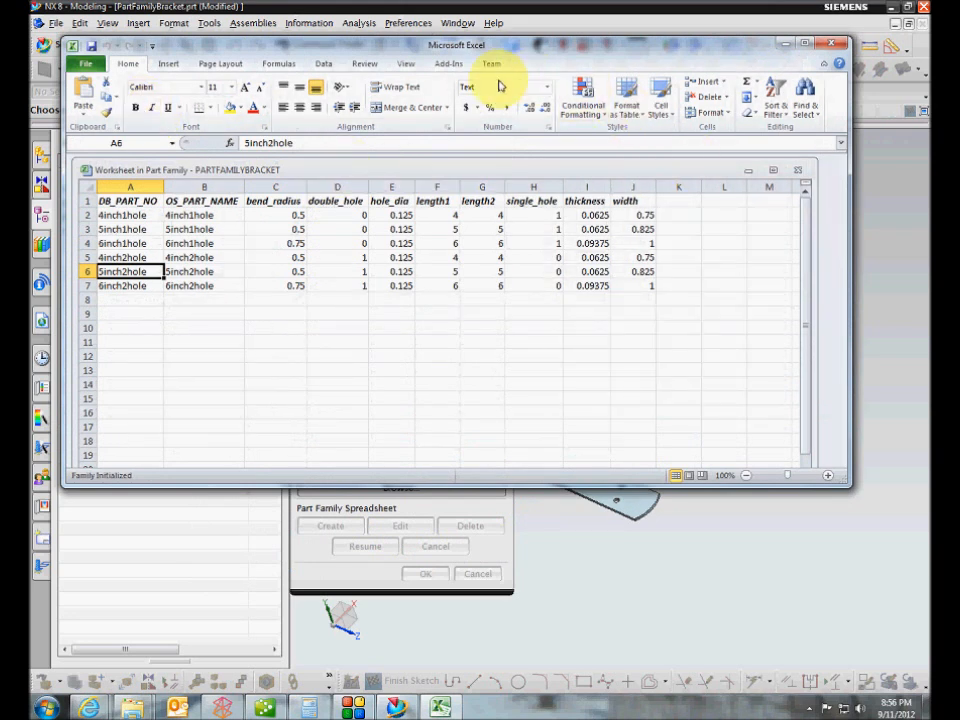
click(448, 63)
click(105, 81)
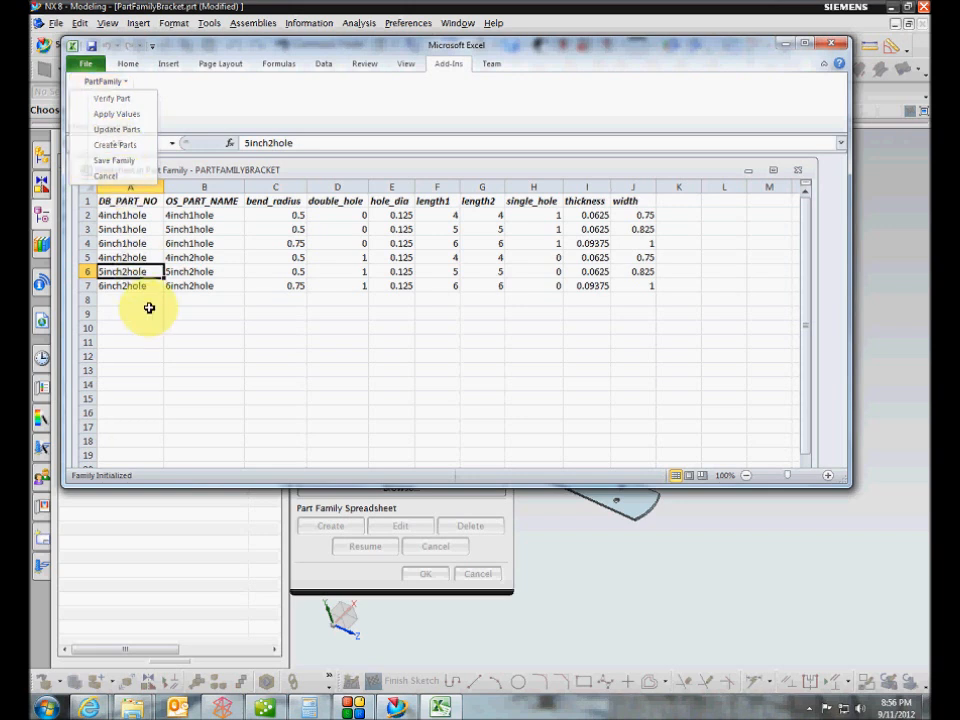
Maximize the part family worksheet and review the available part family commands against the six bracket members
click(144, 257)
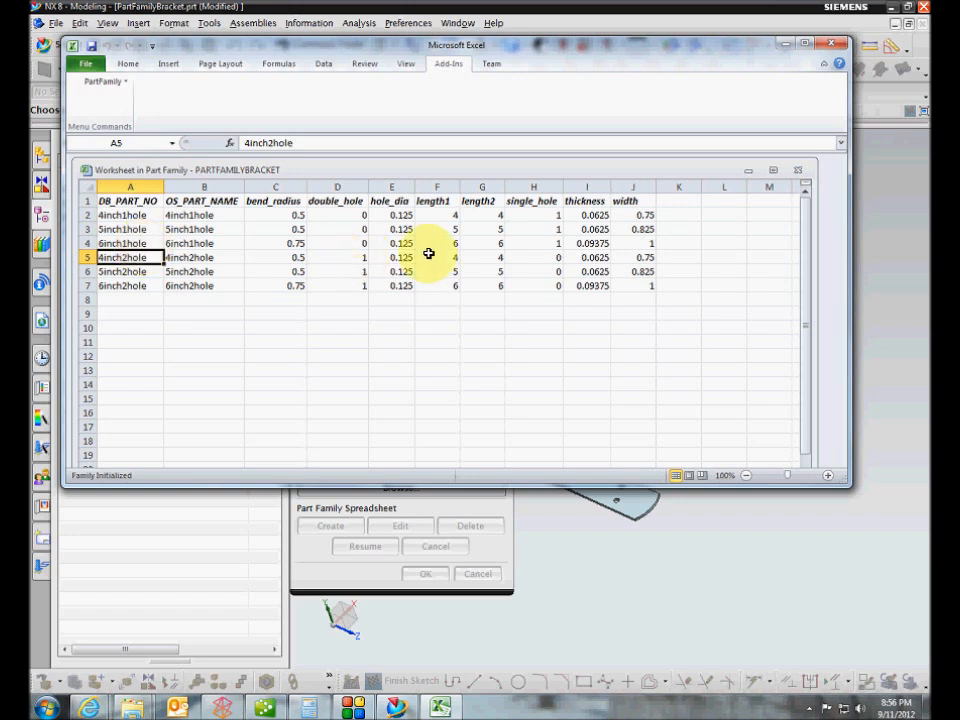
click(774, 172)
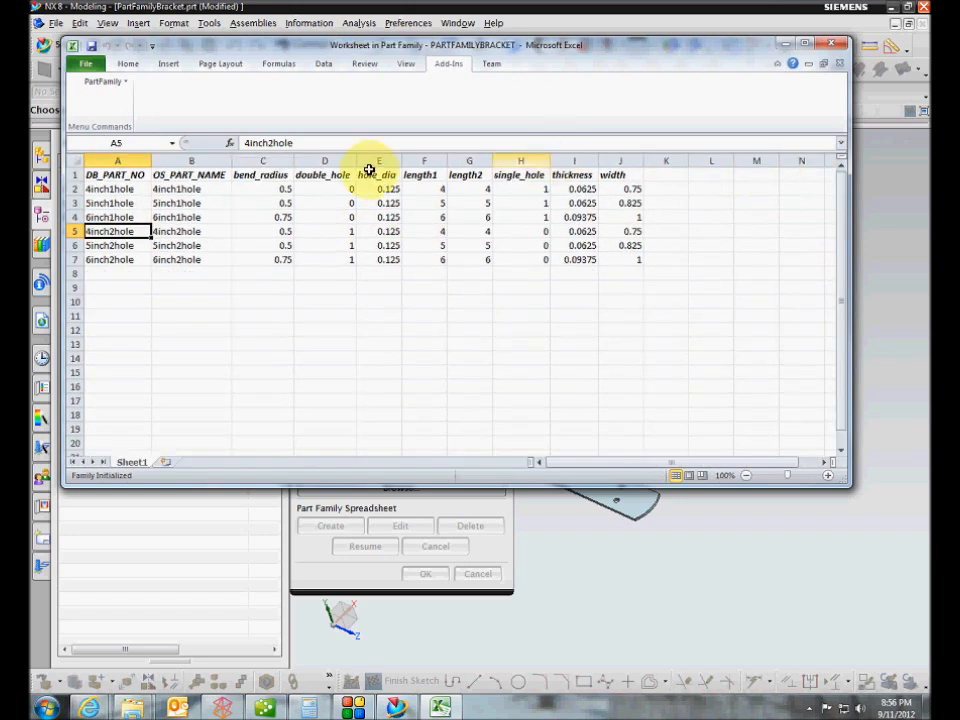
click(108, 81)
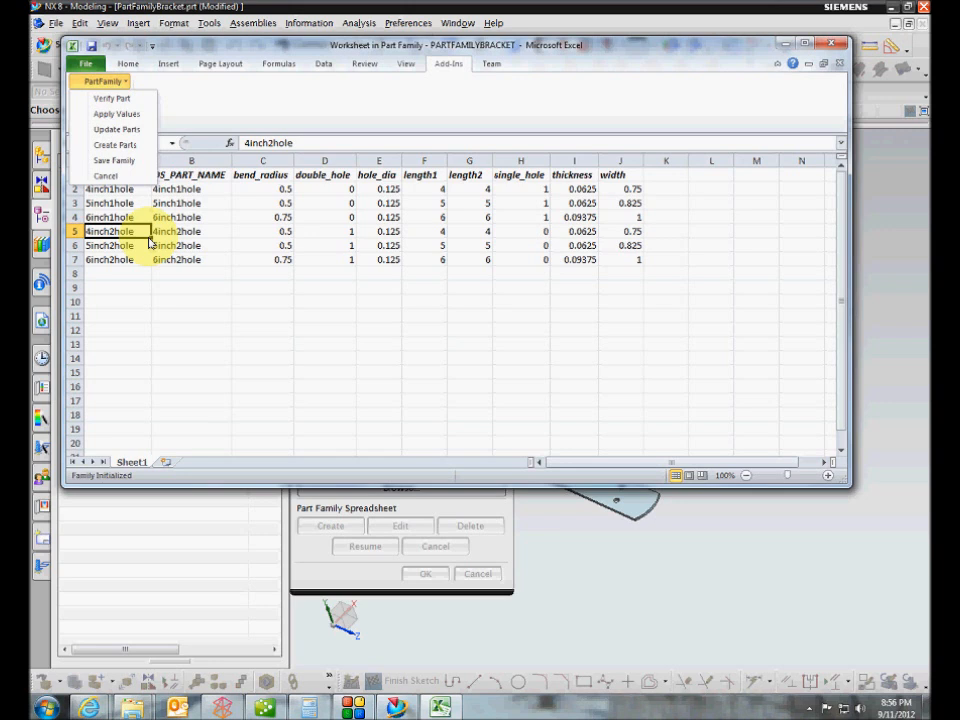
click(124, 271)
click(122, 273)
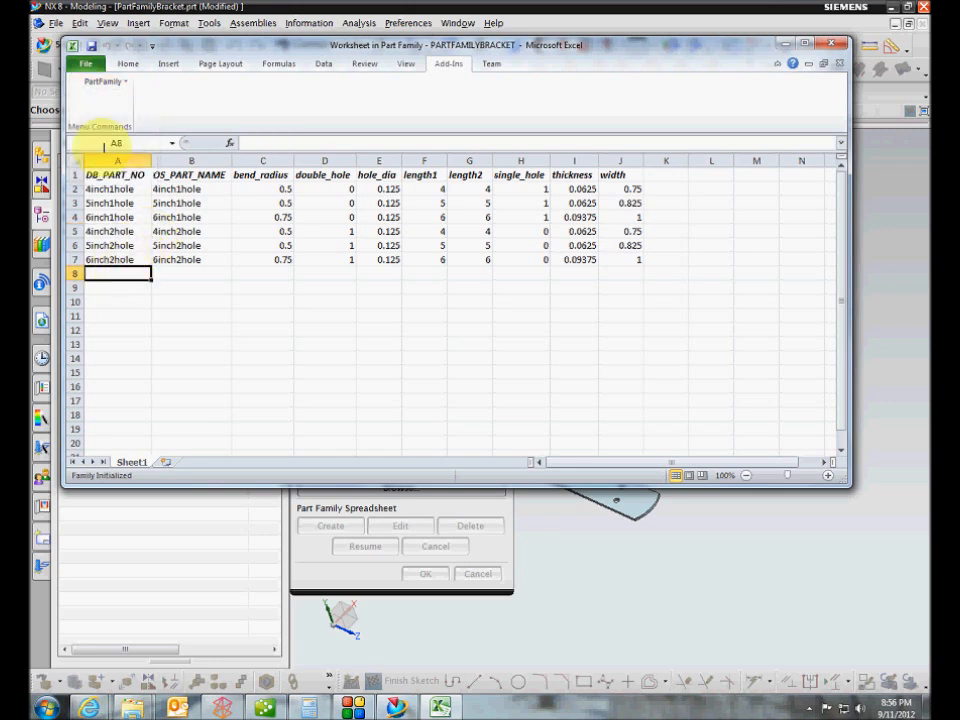
click(106, 81)
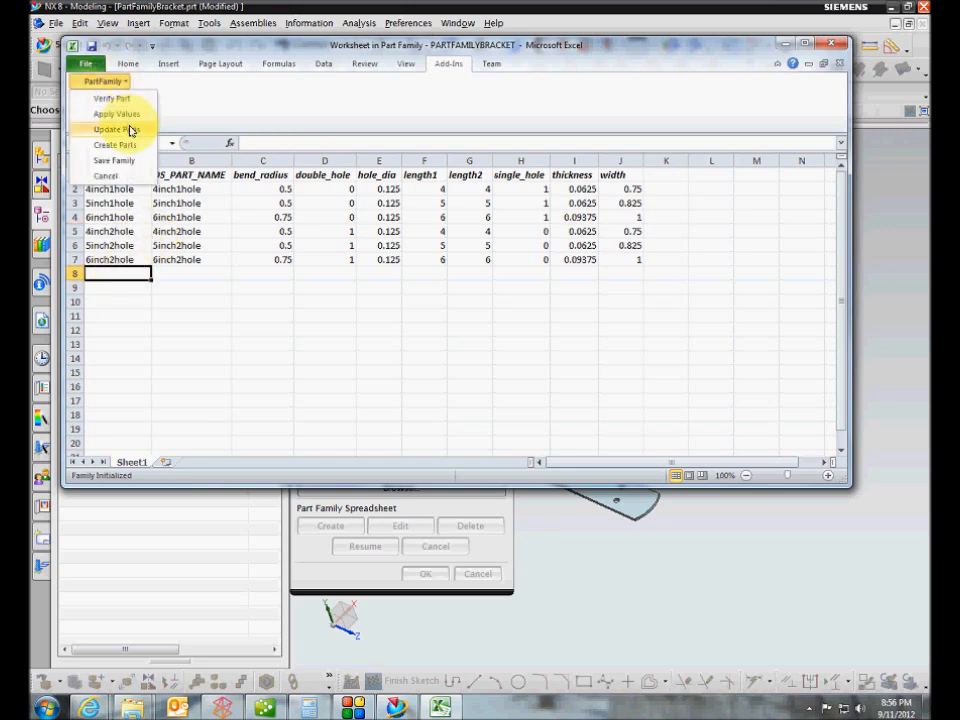
click(205, 269)
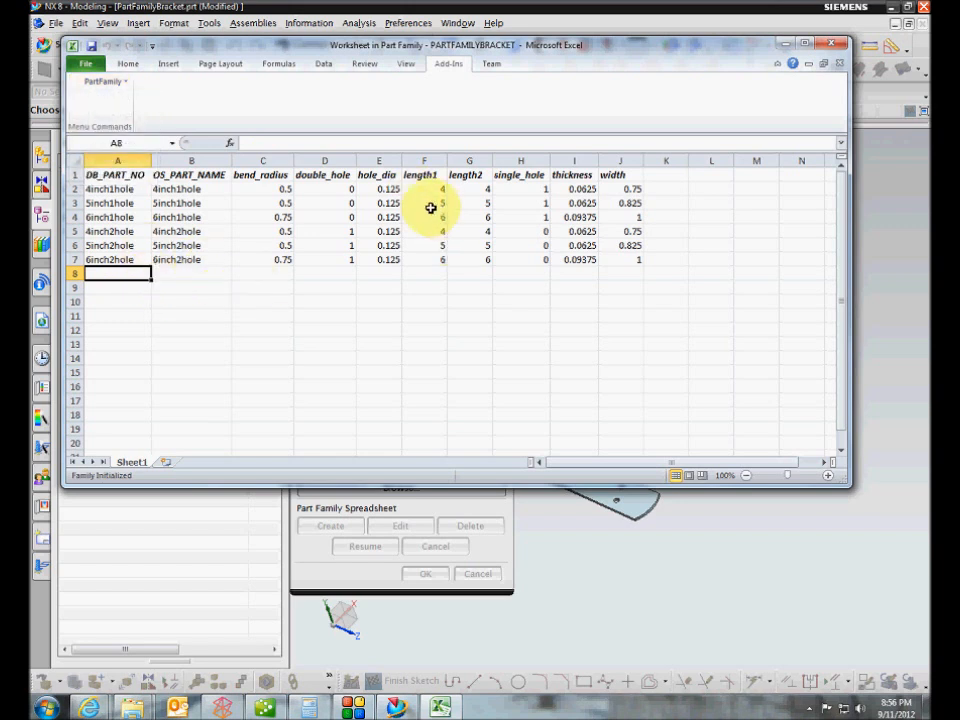
click(110, 83)
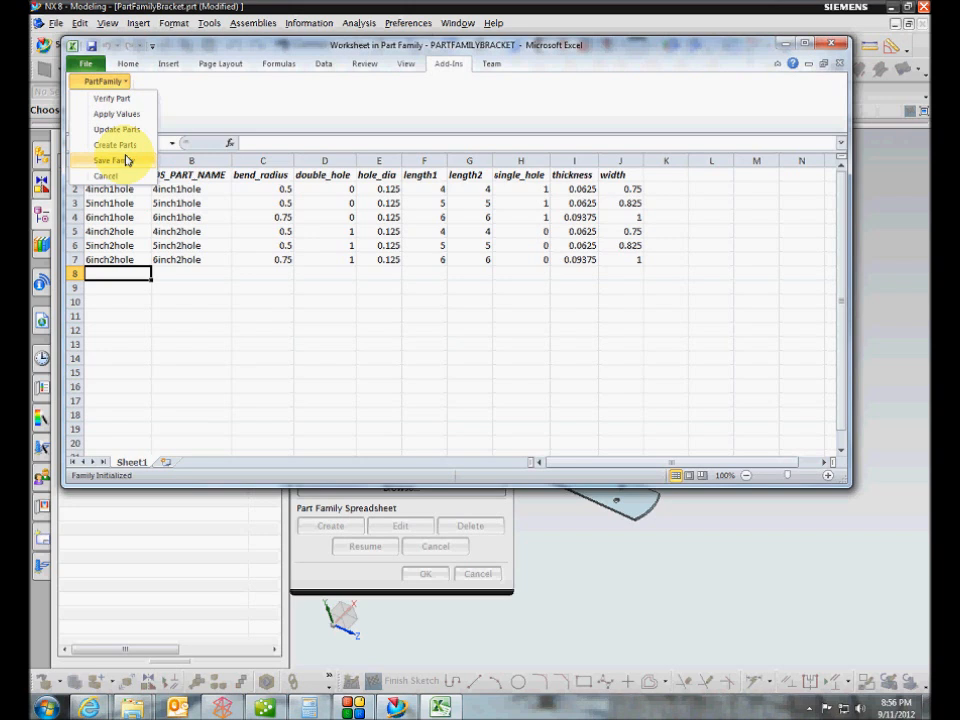
click(140, 276)
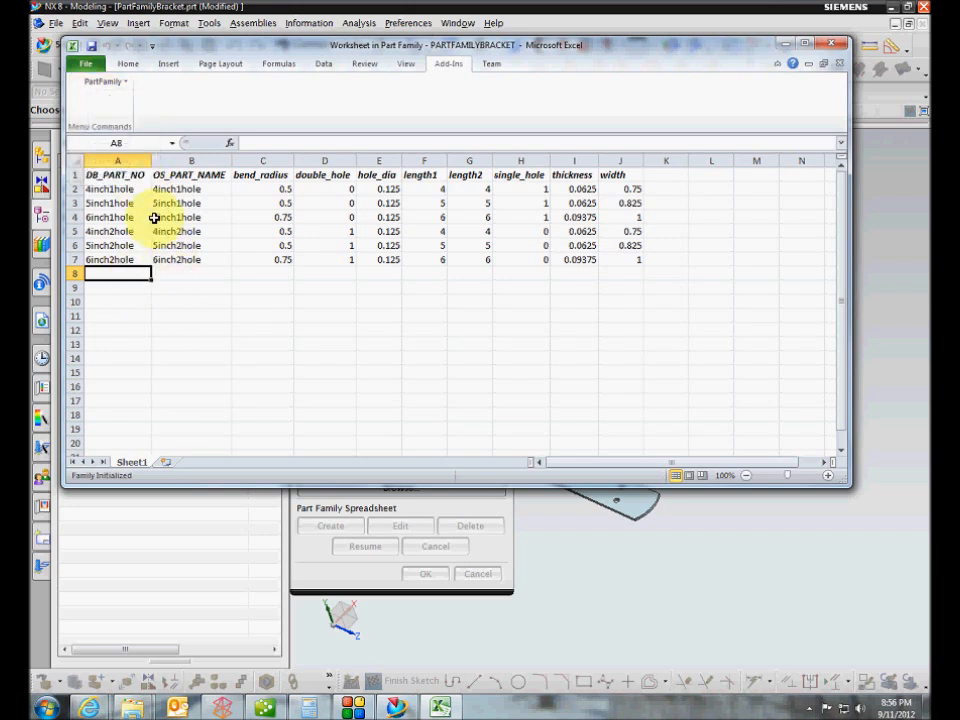
Save the part family from the spreadsheet and accept the Part Families settings for the bracket template
click(106, 81)
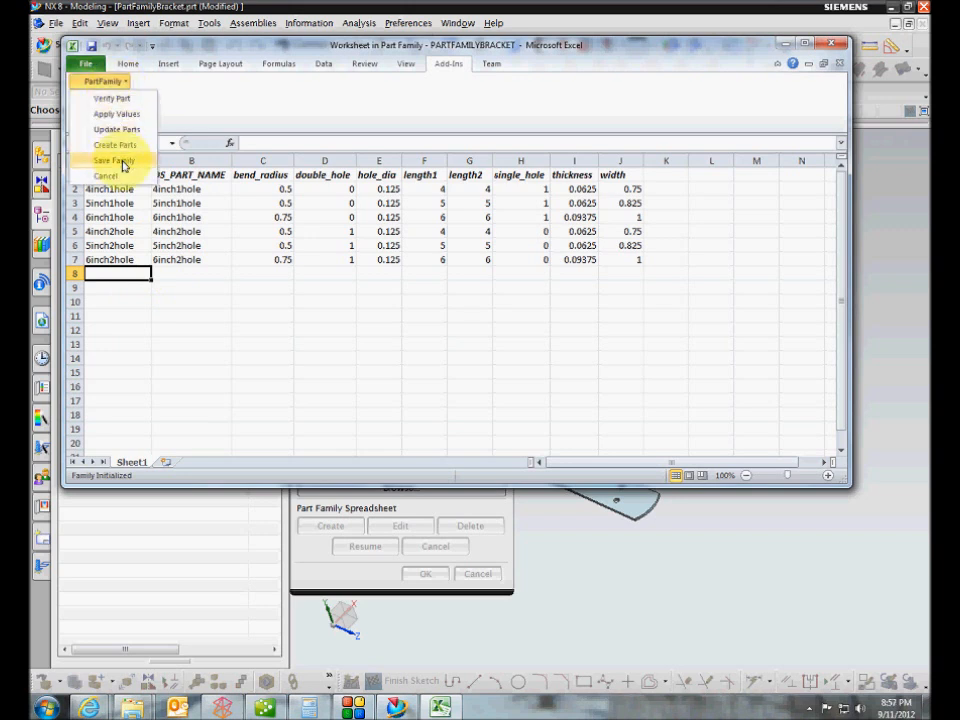
click(122, 162)
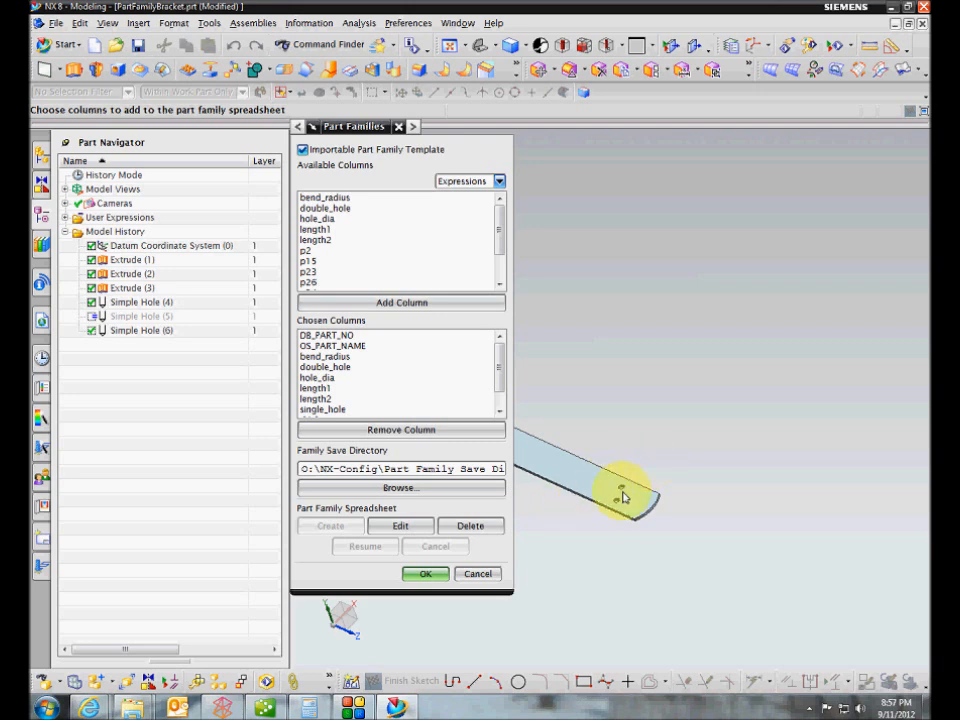
click(426, 574)
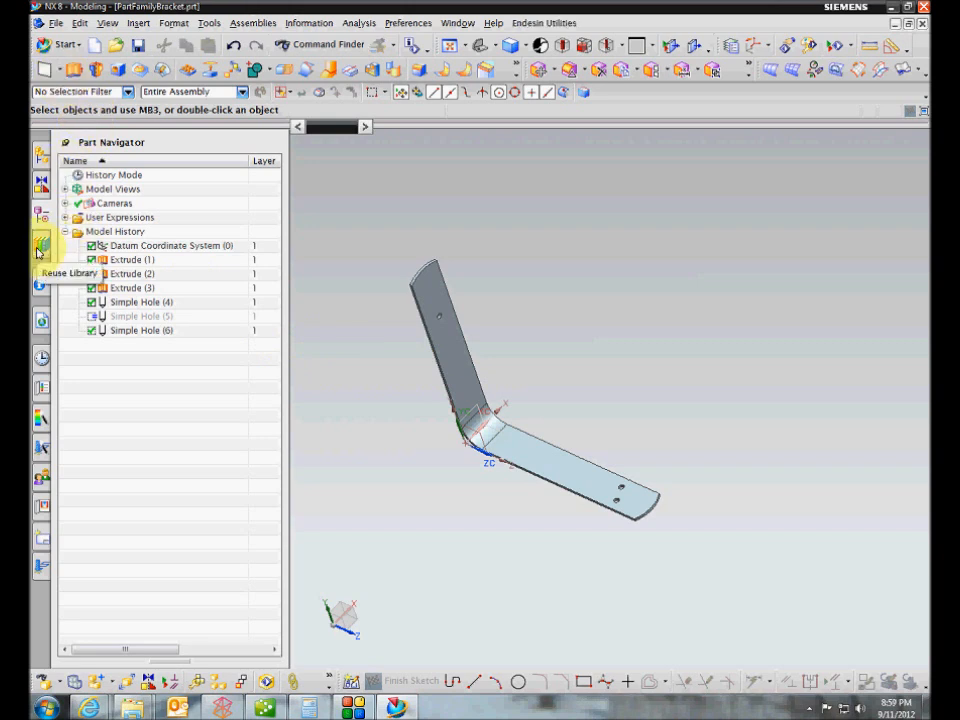
Browse the Reuse Library to the Brackets folder of the Endesin Reuse Library and view its members
click(38, 250)
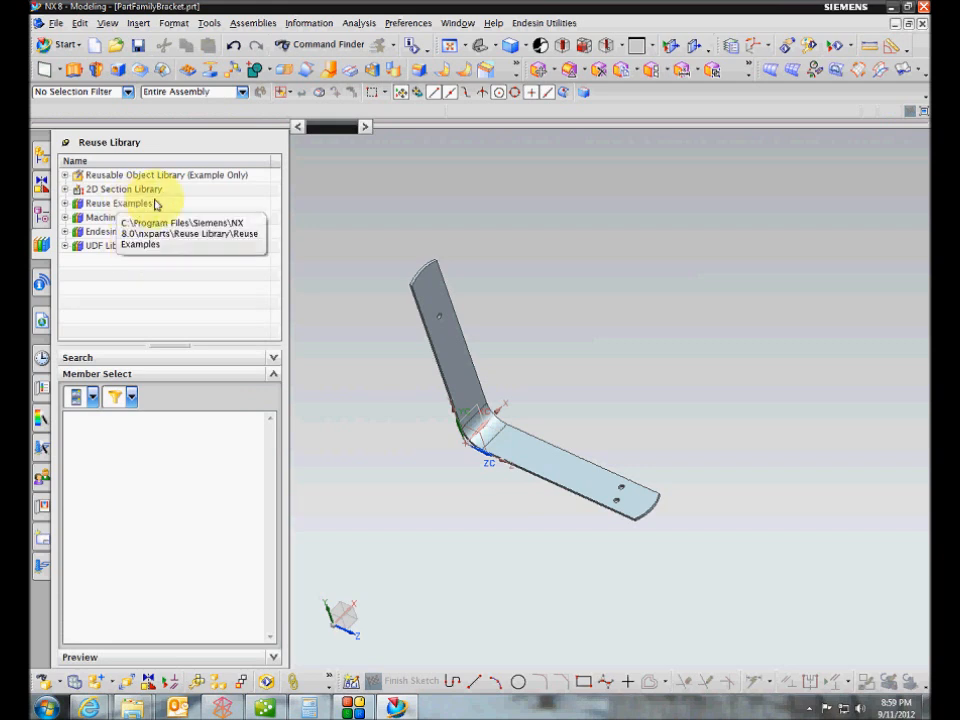
click(115, 232)
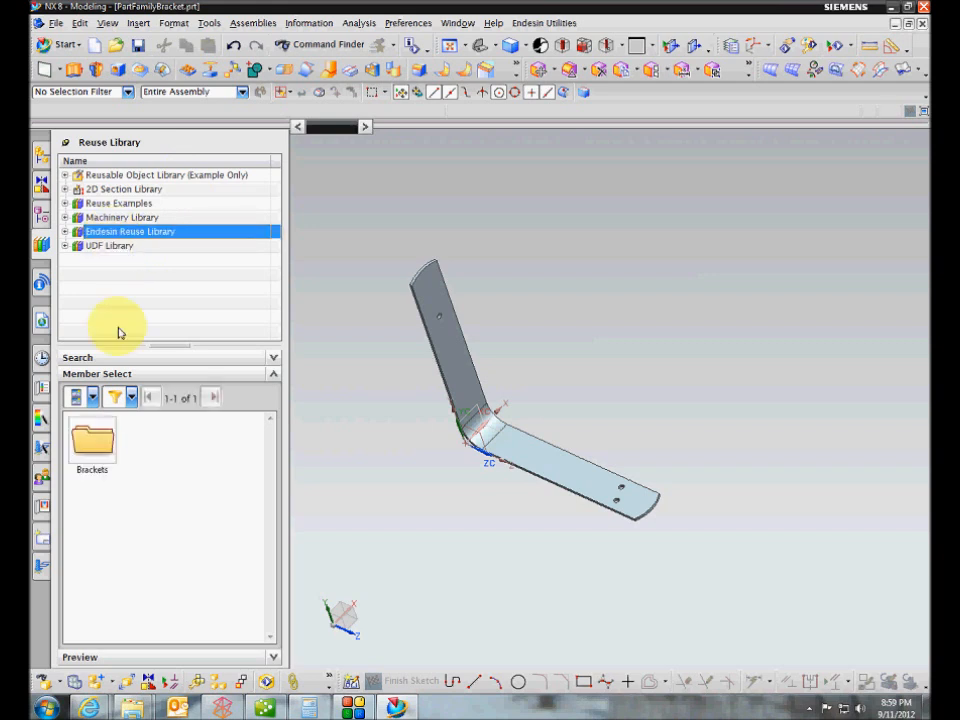
click(65, 232)
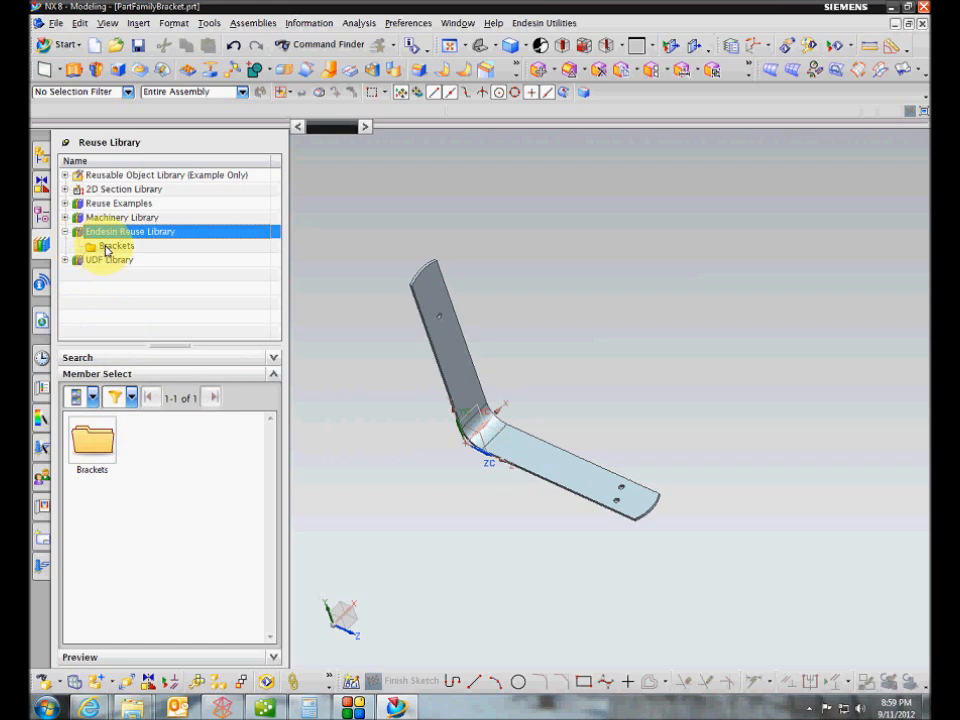
click(110, 246)
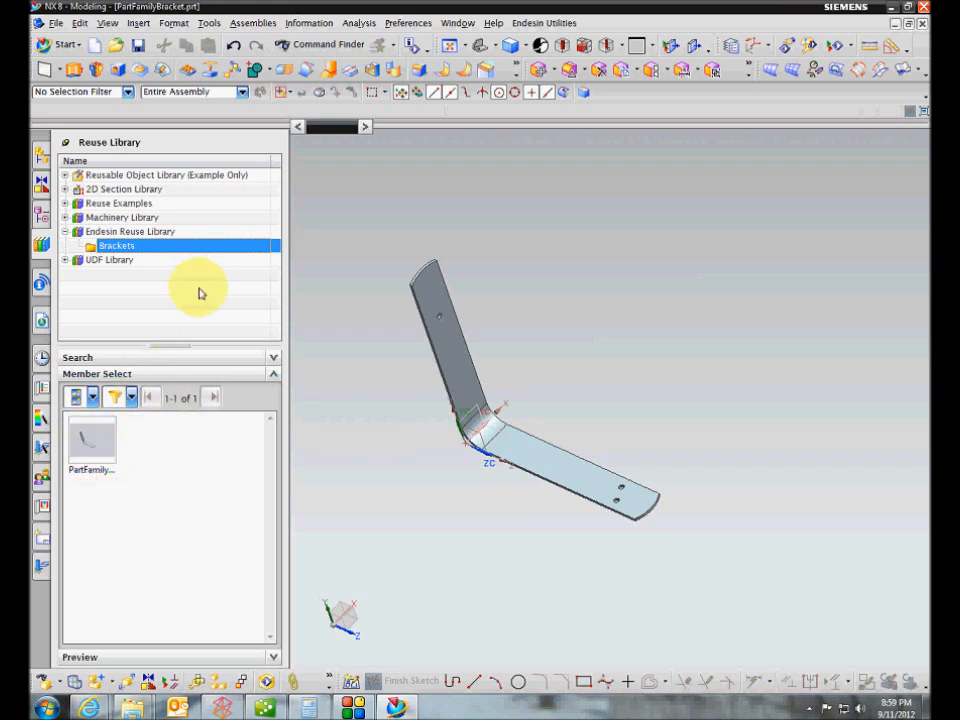
Open the Customer Defaults at Site level and show the general Reuse Library settings under Gateway
click(56, 23)
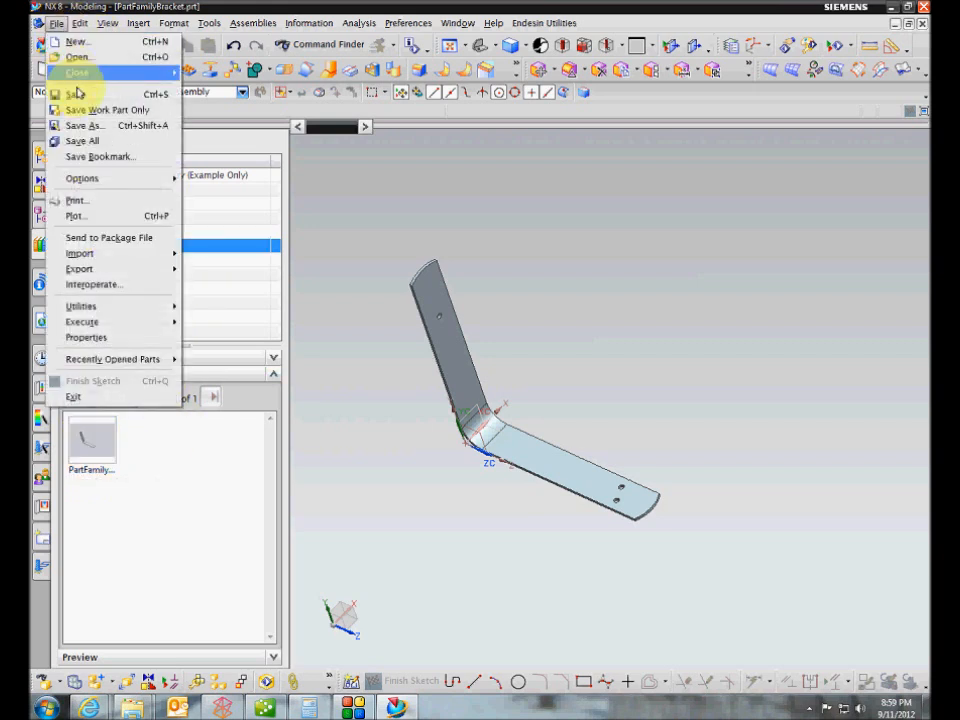
mouse_move(107, 306)
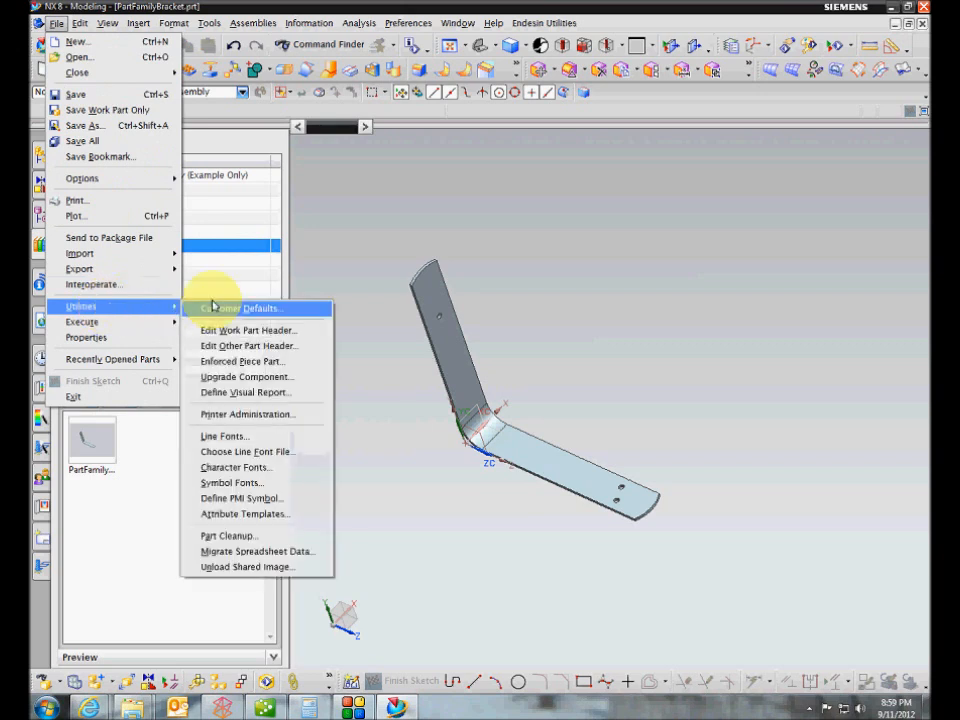
click(228, 308)
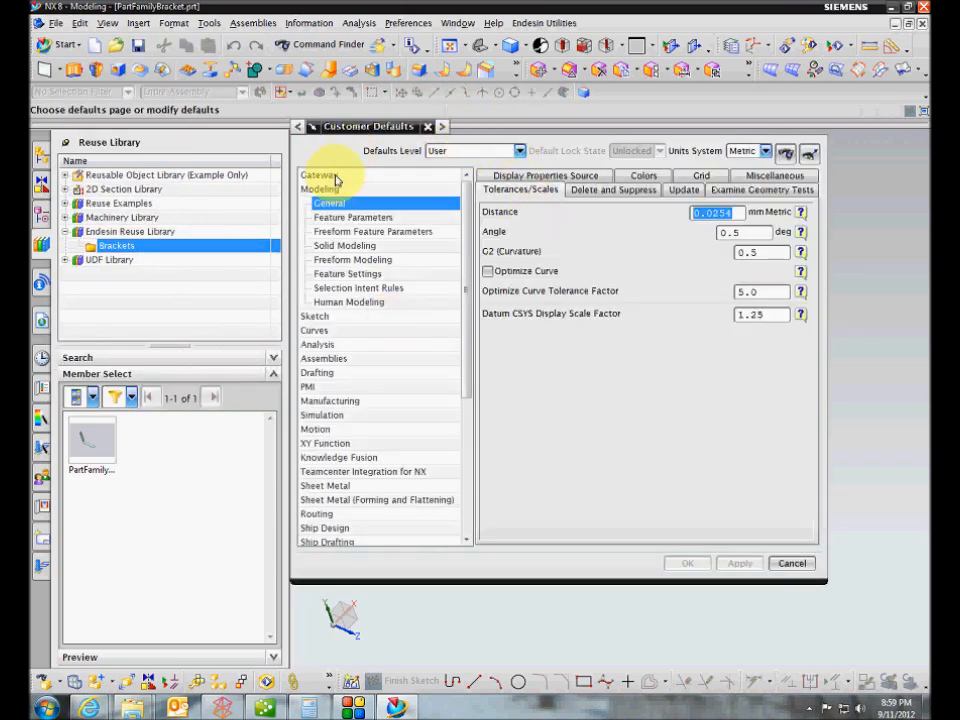
click(474, 151)
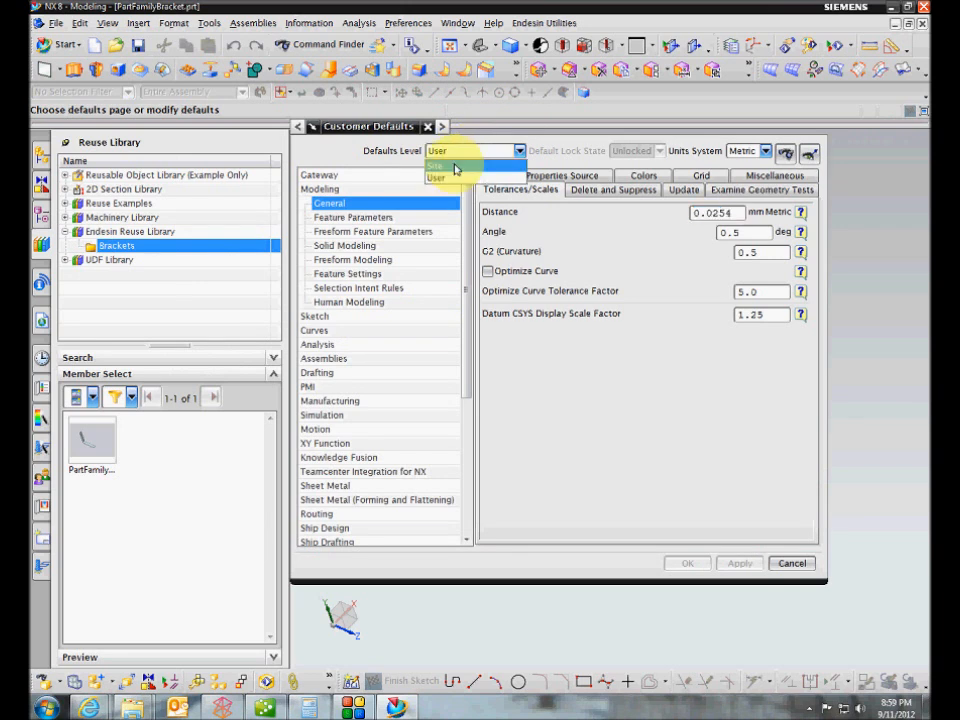
click(454, 167)
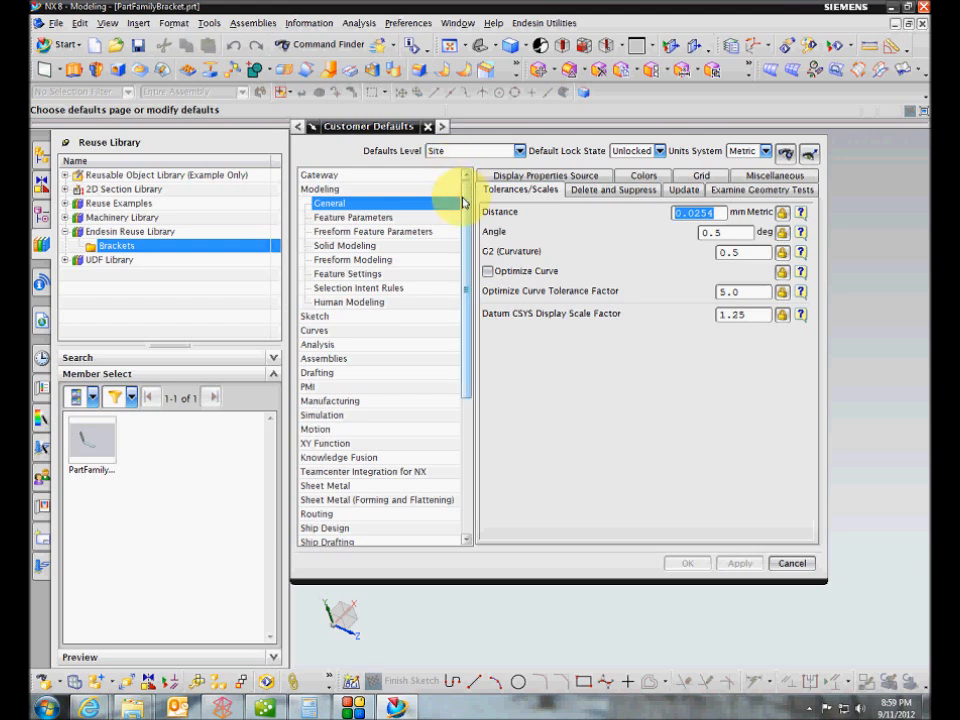
click(321, 178)
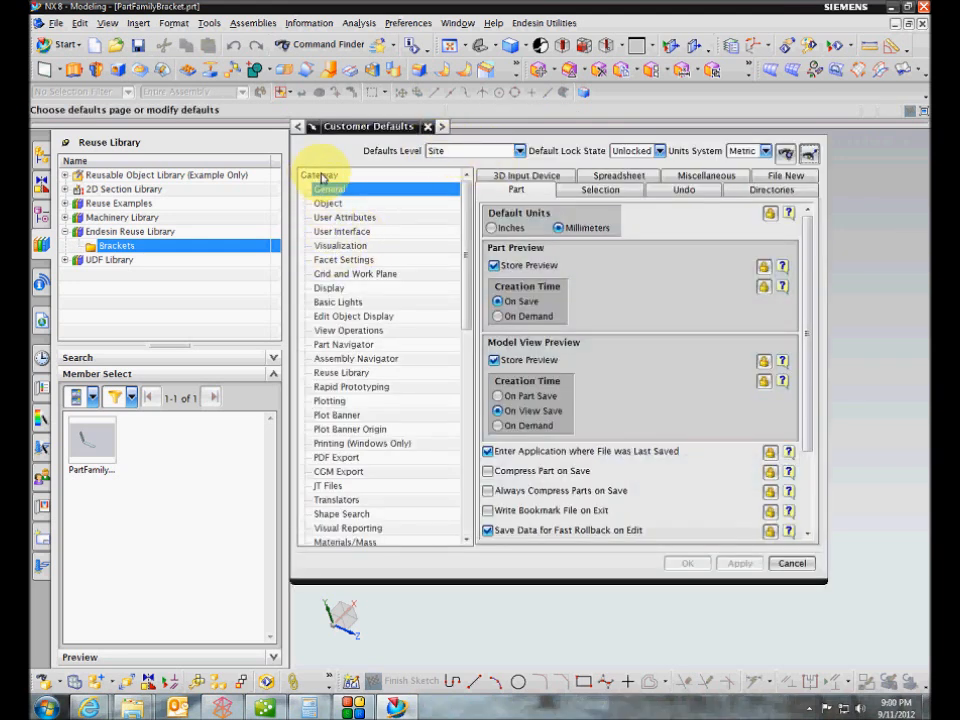
click(350, 373)
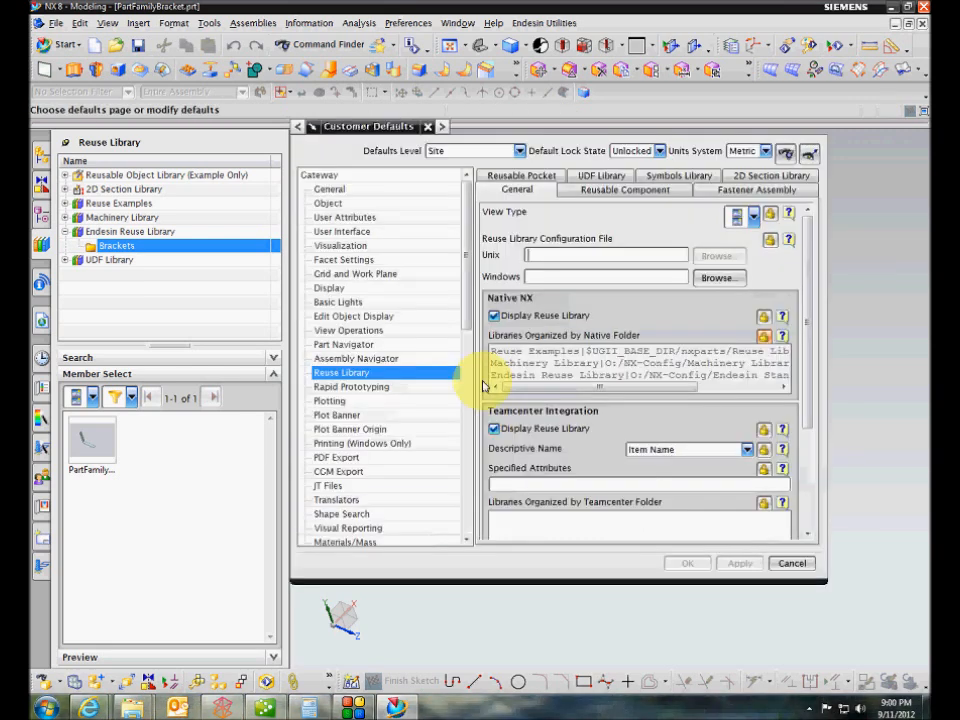
drag(807, 313, 809, 326)
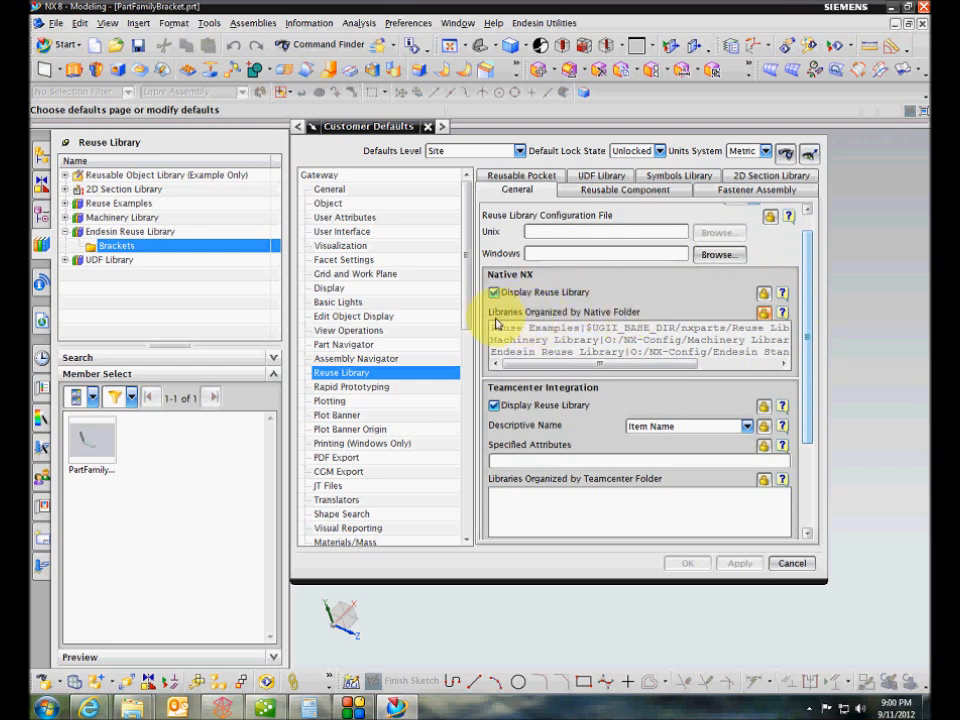
Unlock the native folder libraries setting and examine the name and path of the Endesin Reuse Library entry
click(763, 315)
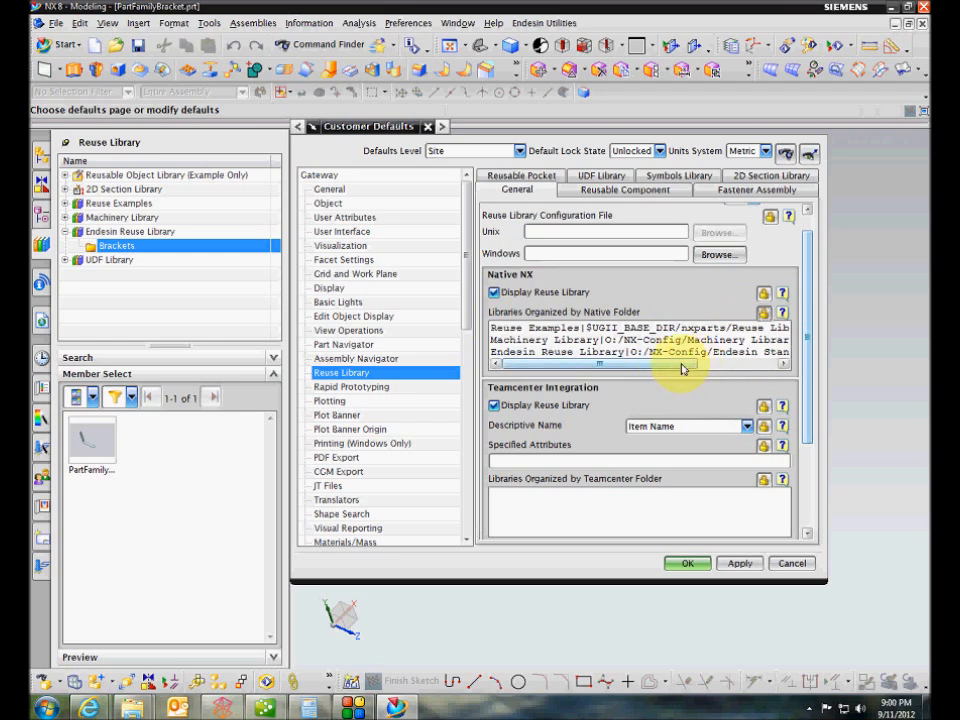
triple_click(505, 357)
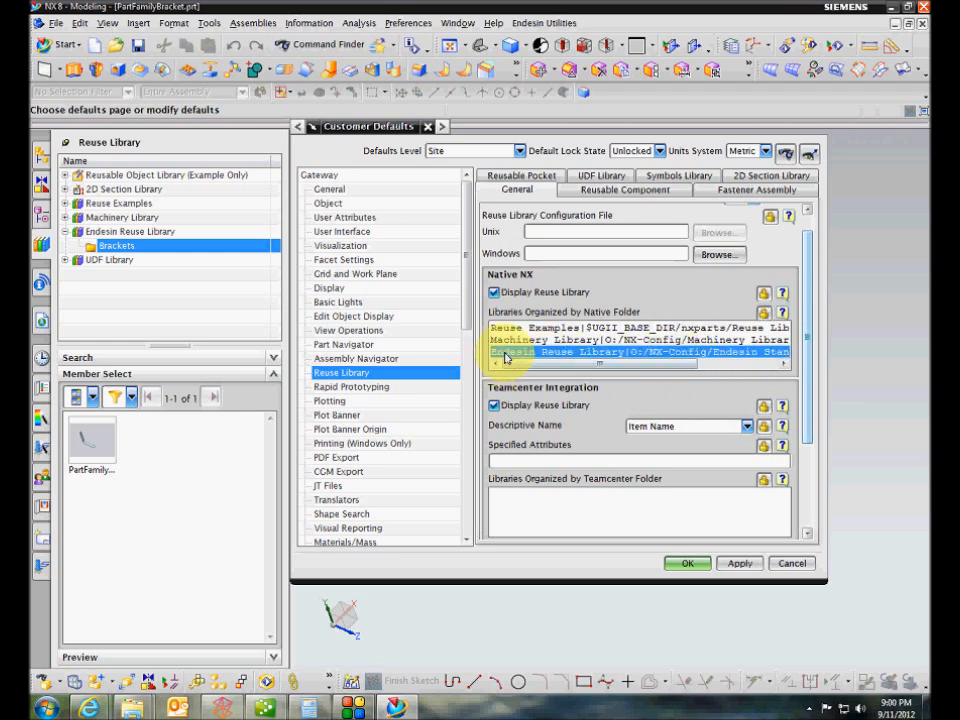
drag(495, 354, 590, 368)
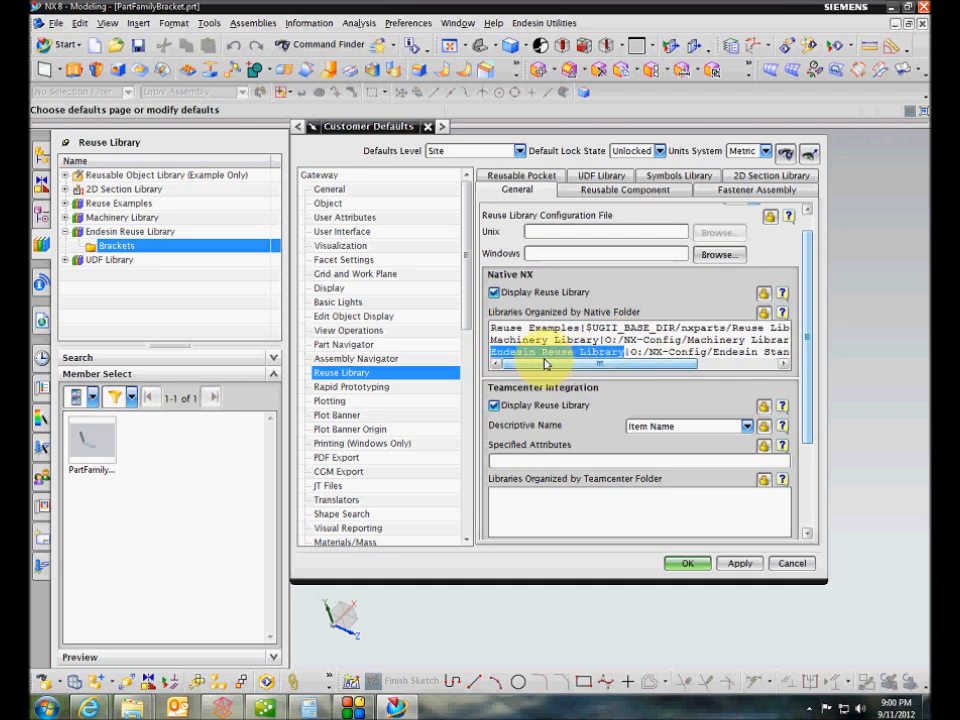
click(497, 350)
drag(491, 353, 595, 352)
click(493, 353)
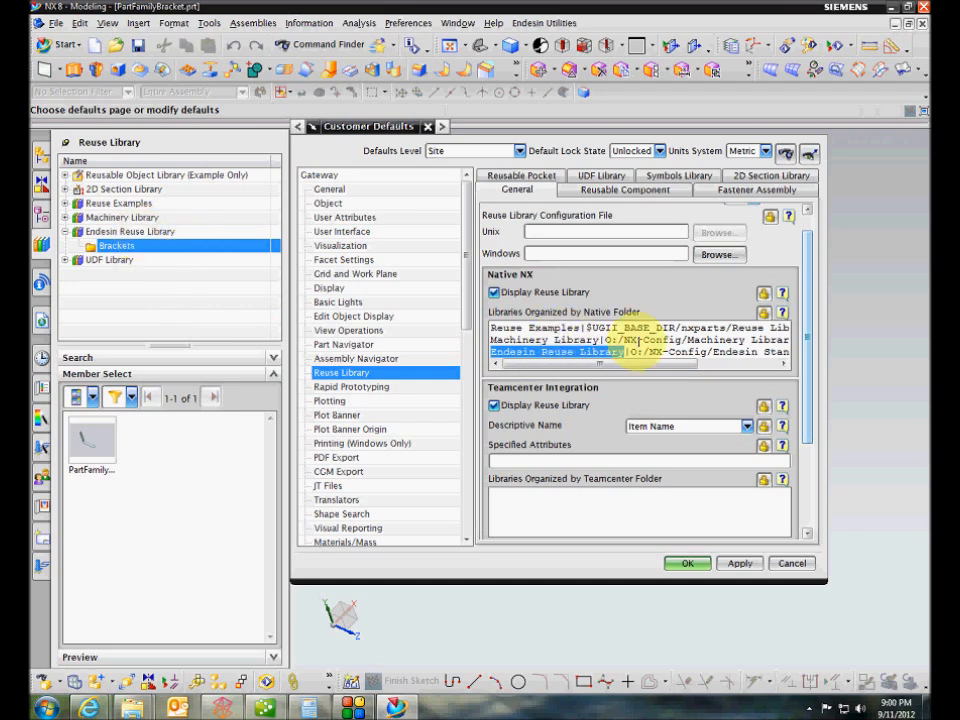
drag(632, 352, 801, 358)
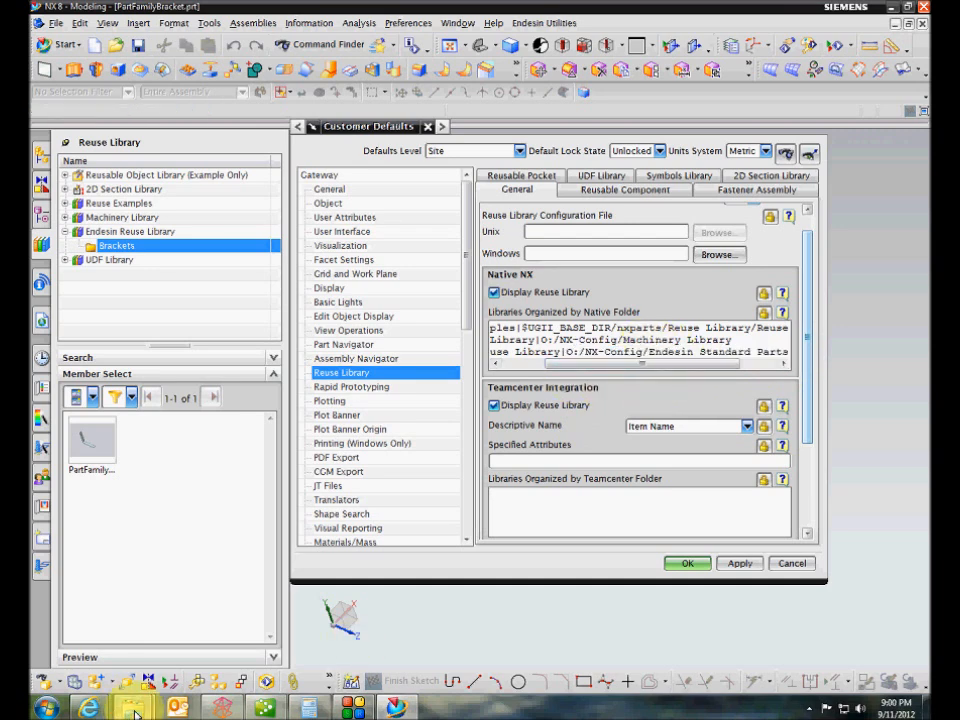
Switch to Windows Explorer, browse to Endesin Standard Parts in NX-Config on the Engineering (O:) drive, and compare it with the library path in NX
mouse_move(143, 709)
click(240, 615)
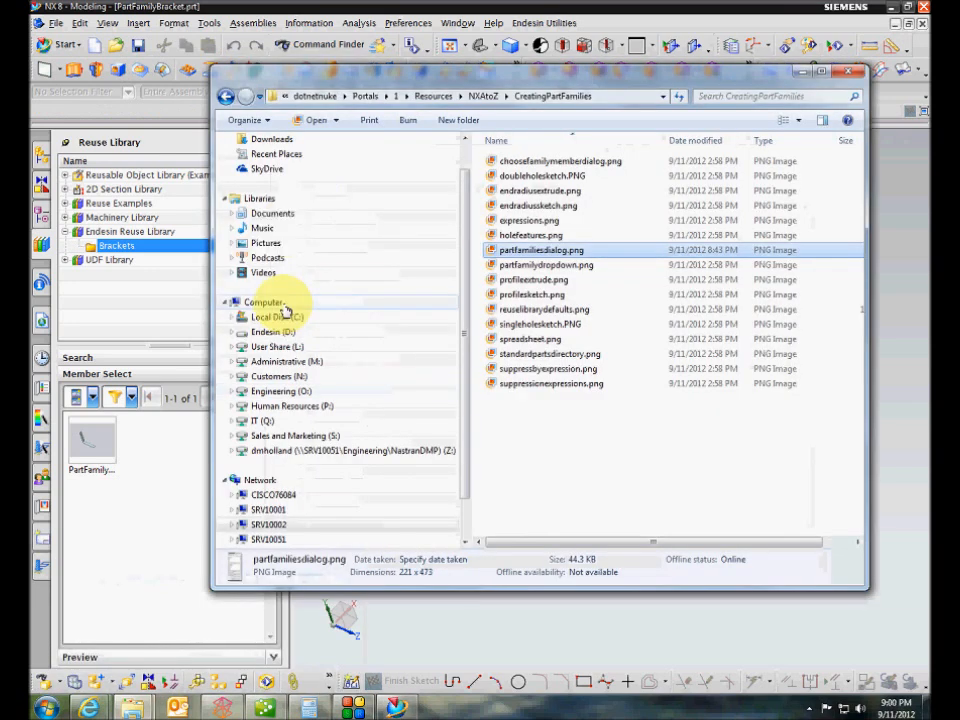
click(231, 392)
click(275, 451)
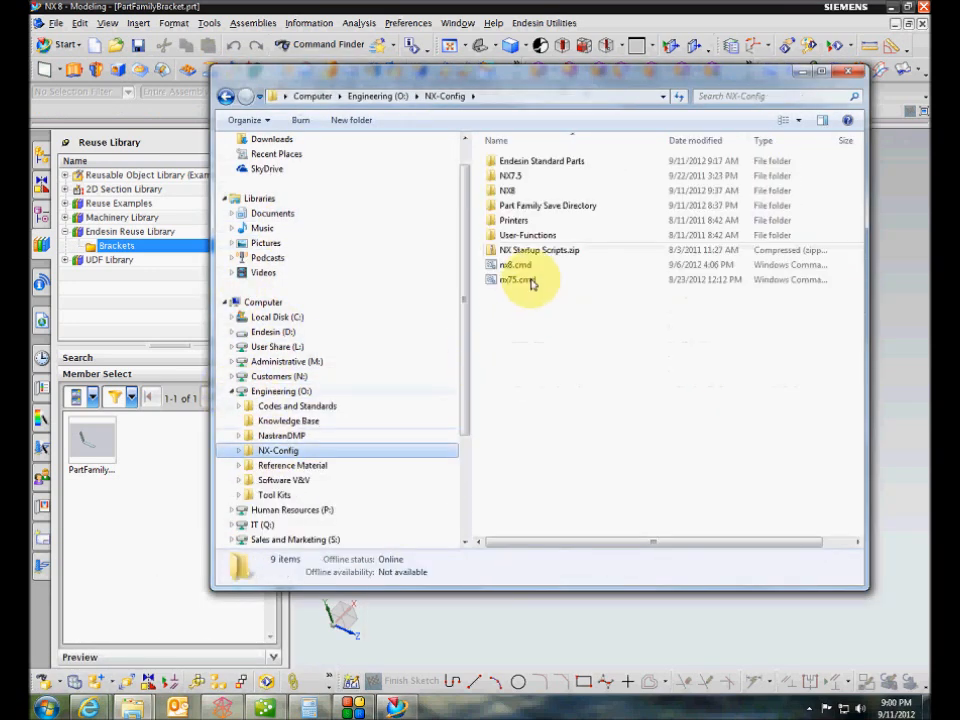
double_click(536, 162)
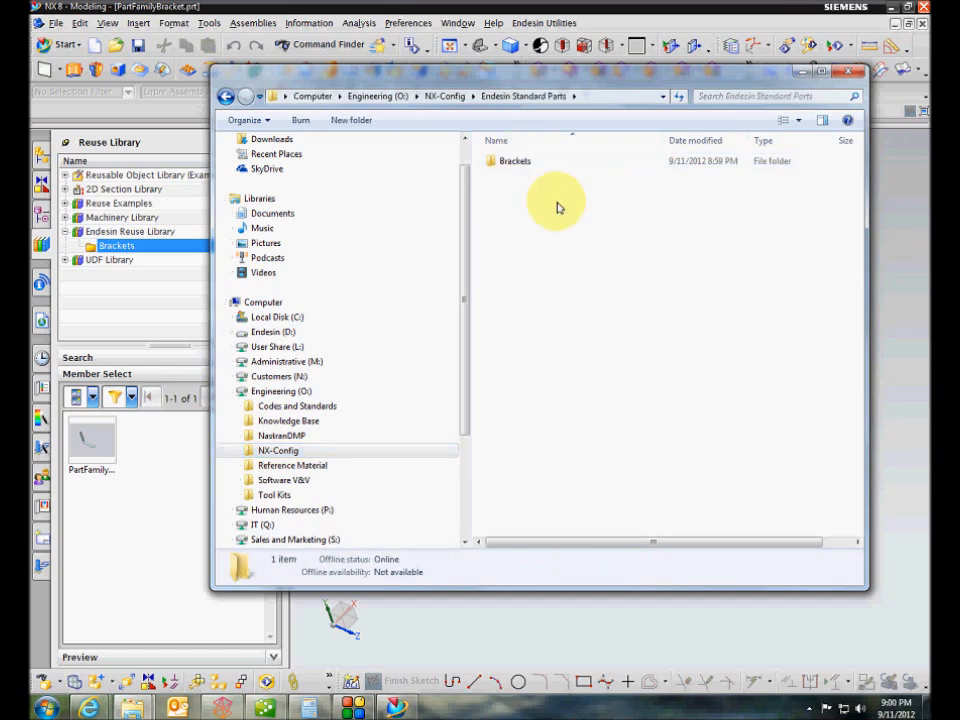
click(568, 11)
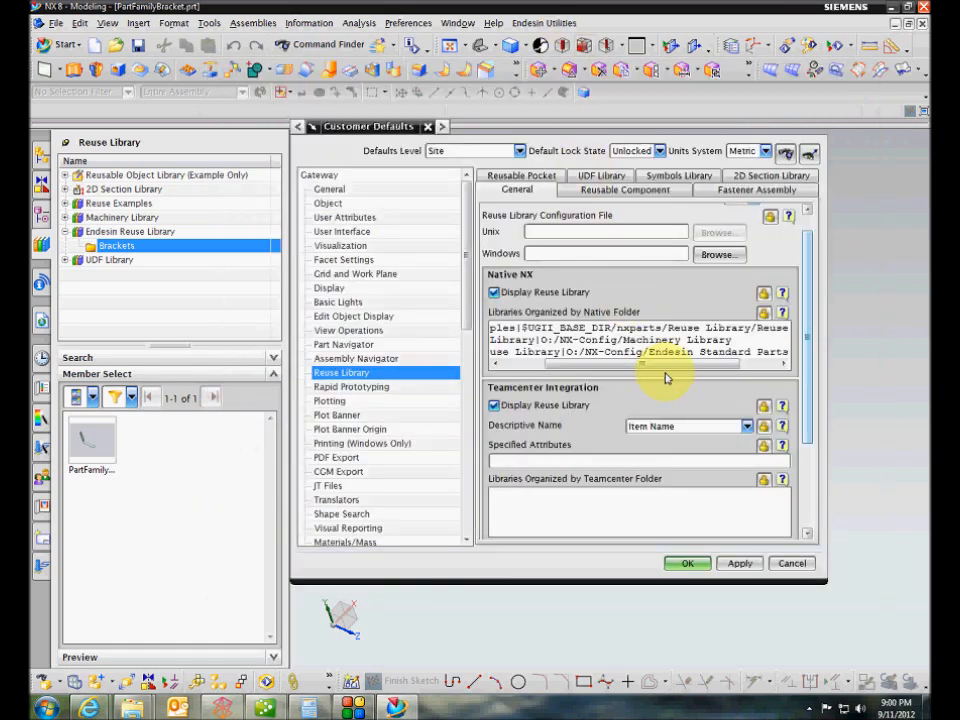
drag(567, 352, 693, 355)
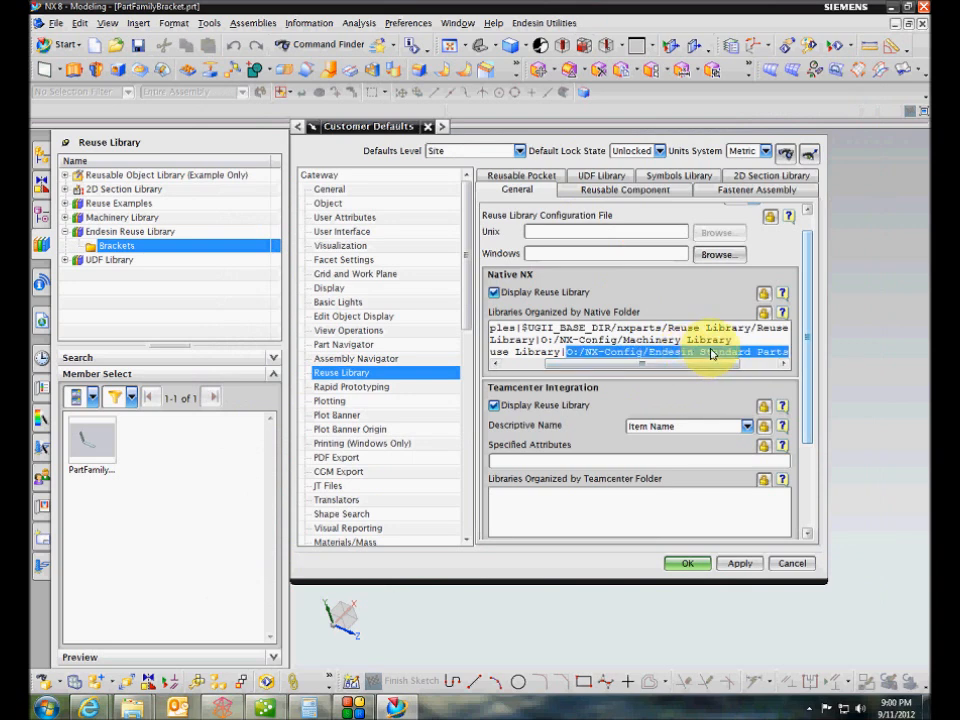
Lock the native folder libraries setting and save the modified Site-level customer defaults
click(763, 316)
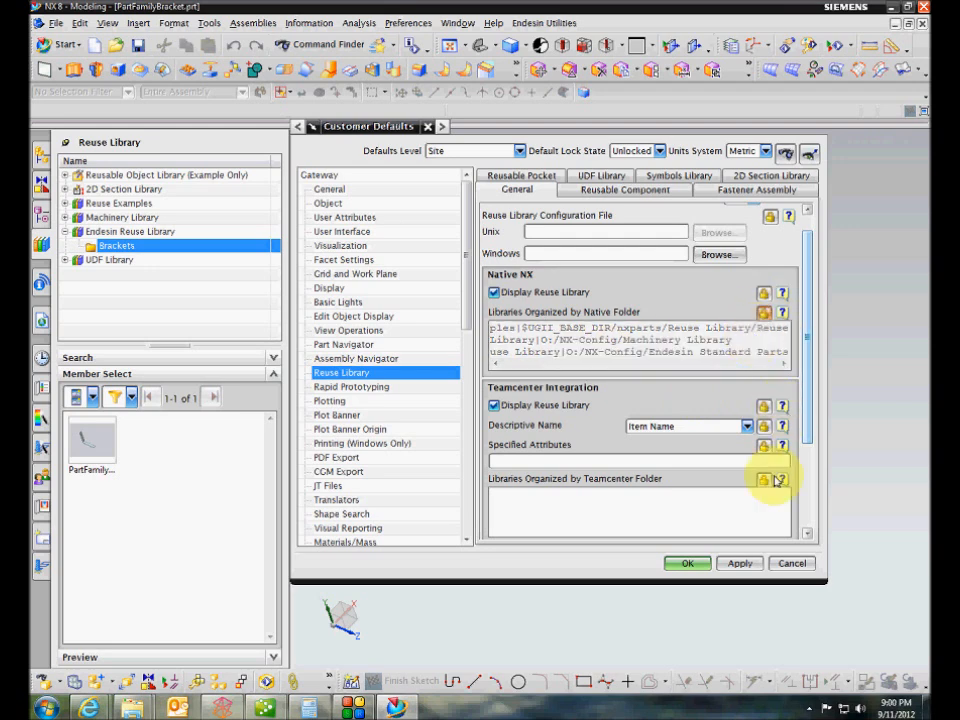
click(689, 564)
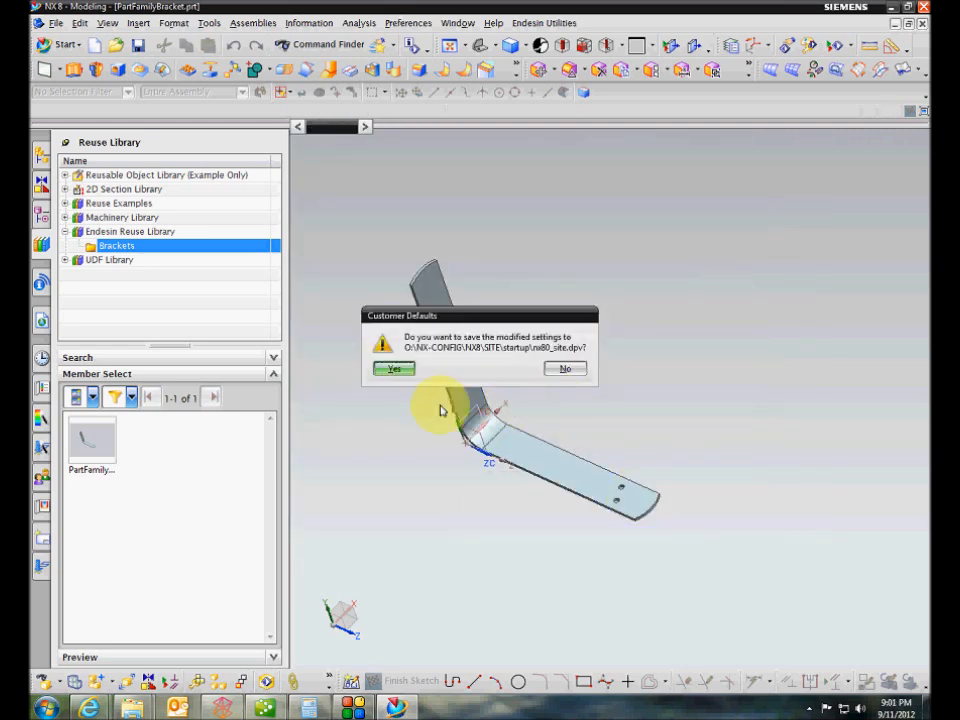
click(395, 369)
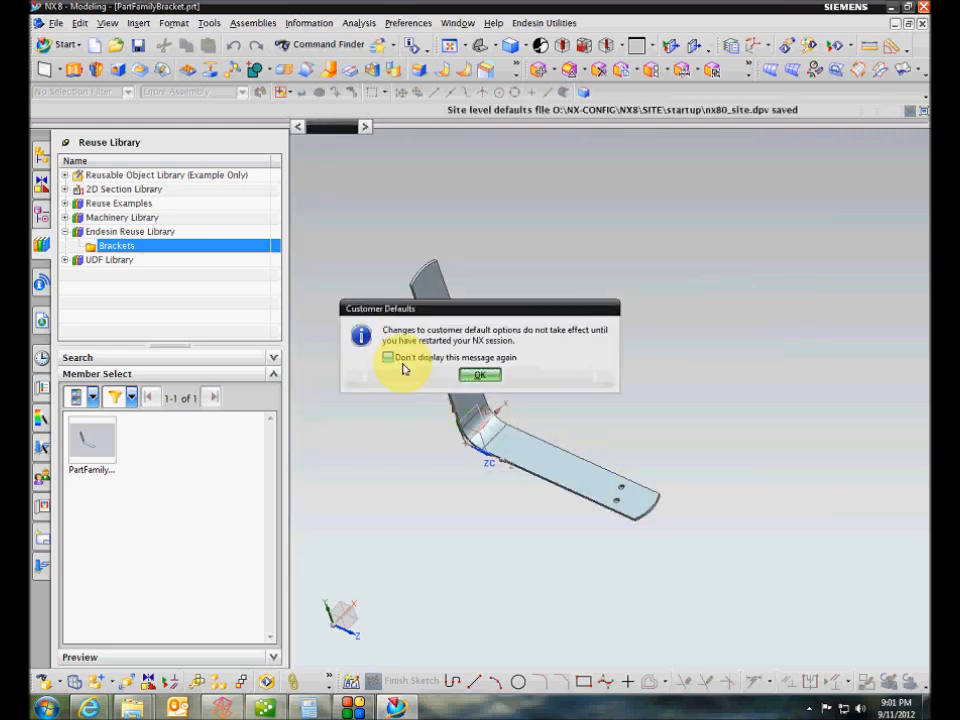
click(477, 376)
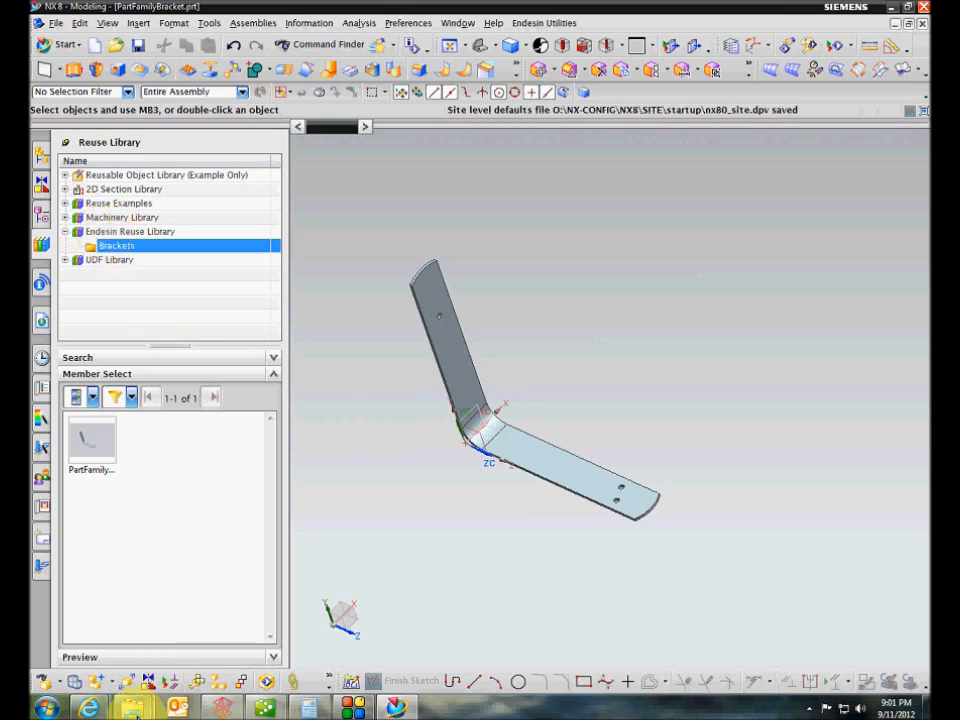
Switch to Windows Explorer, view the contents of the Brackets folder in Endesin Standard Parts, and return to NX
mouse_move(135, 712)
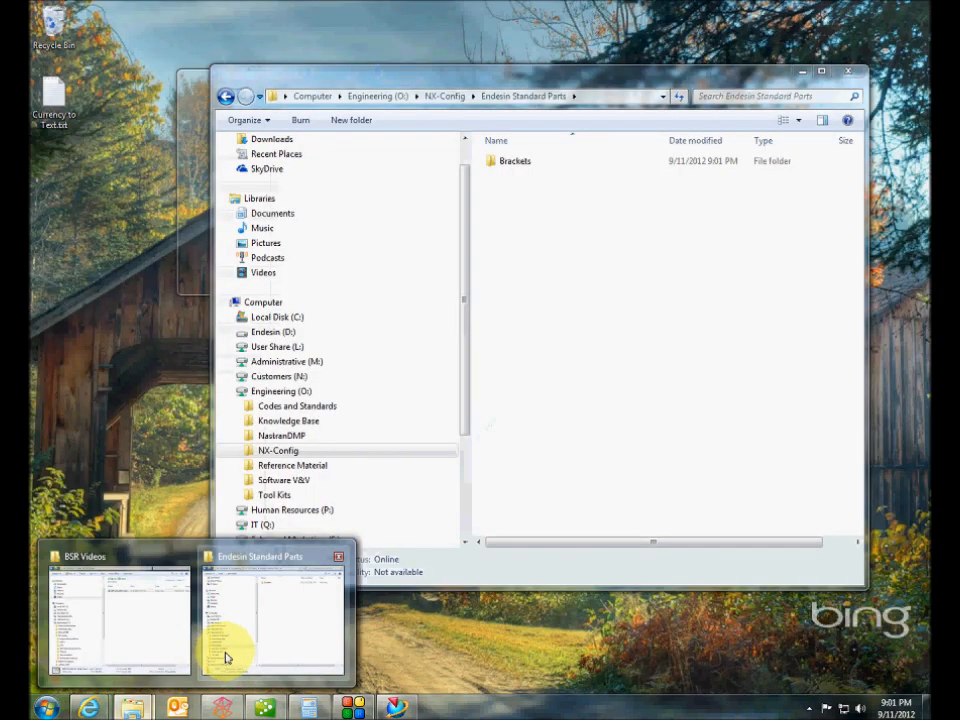
click(224, 654)
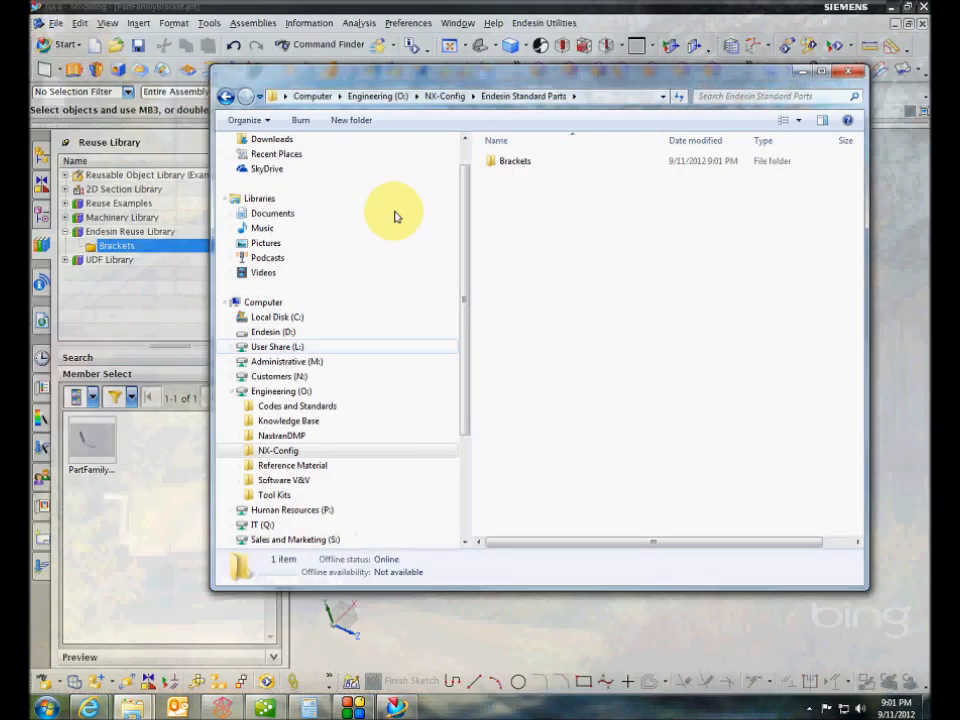
double_click(510, 161)
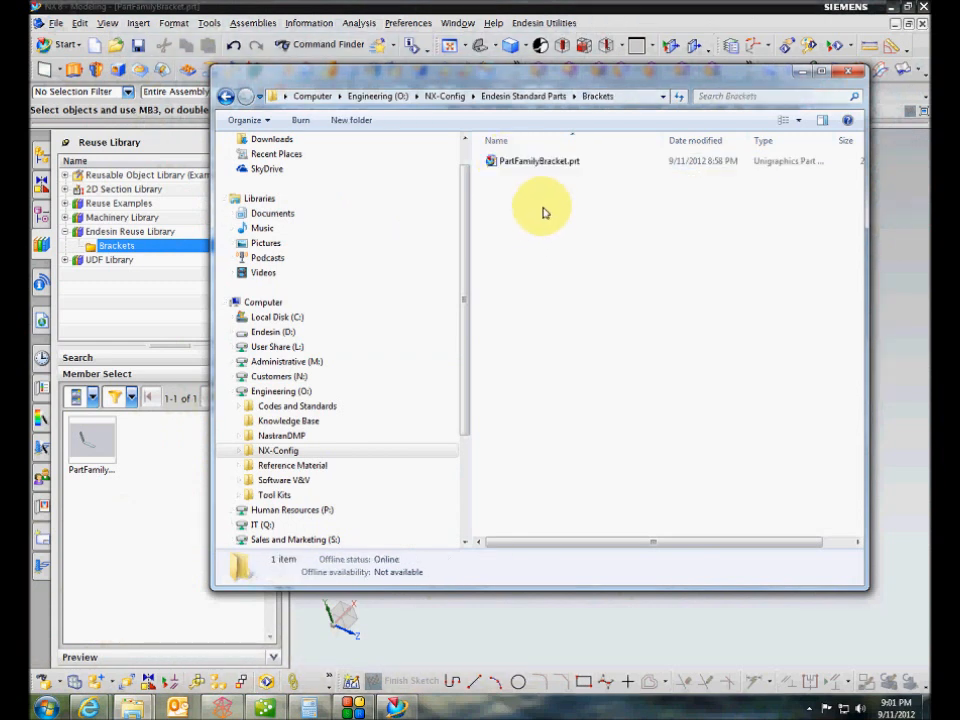
click(606, 8)
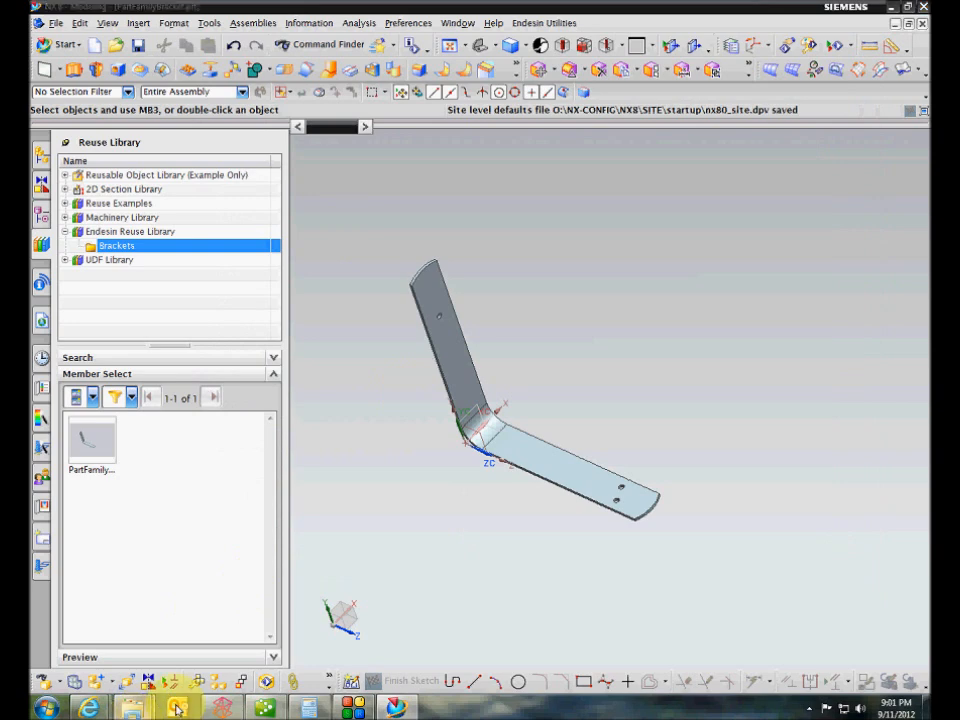
mouse_move(140, 710)
click(236, 639)
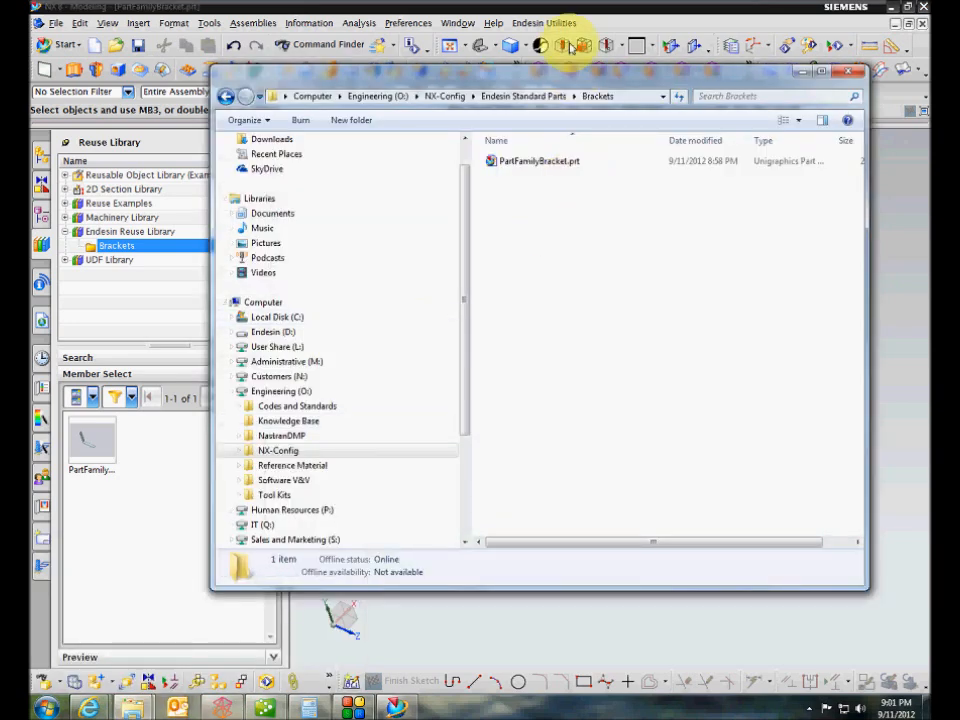
click(576, 9)
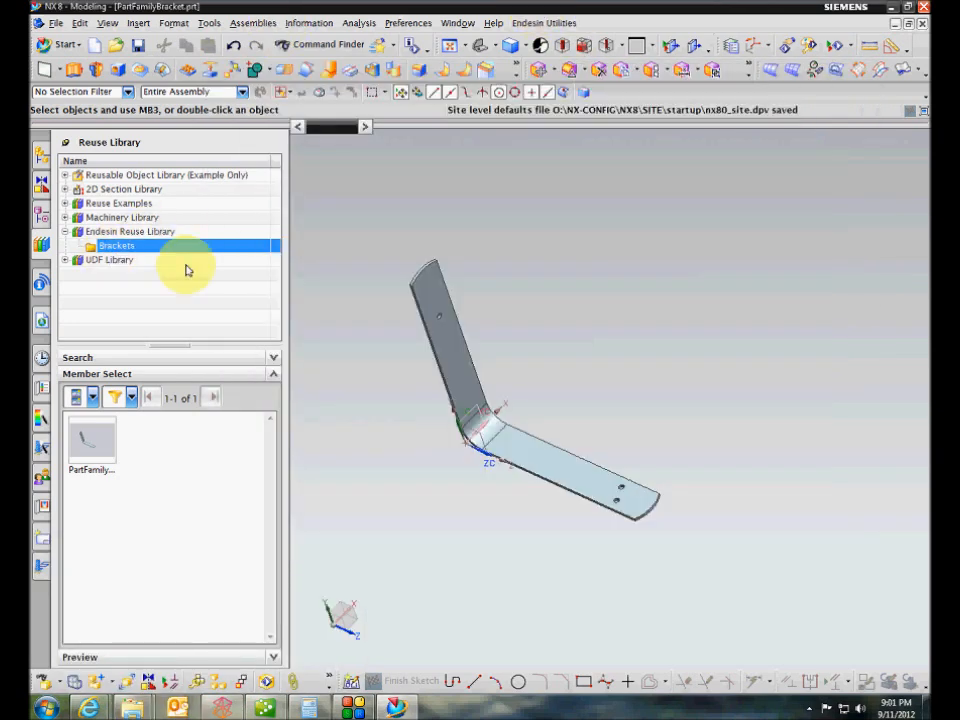
Close the bracket part, create a blank millimeter part named model1.prt in L:\NX, and show the Reuse Library
click(923, 23)
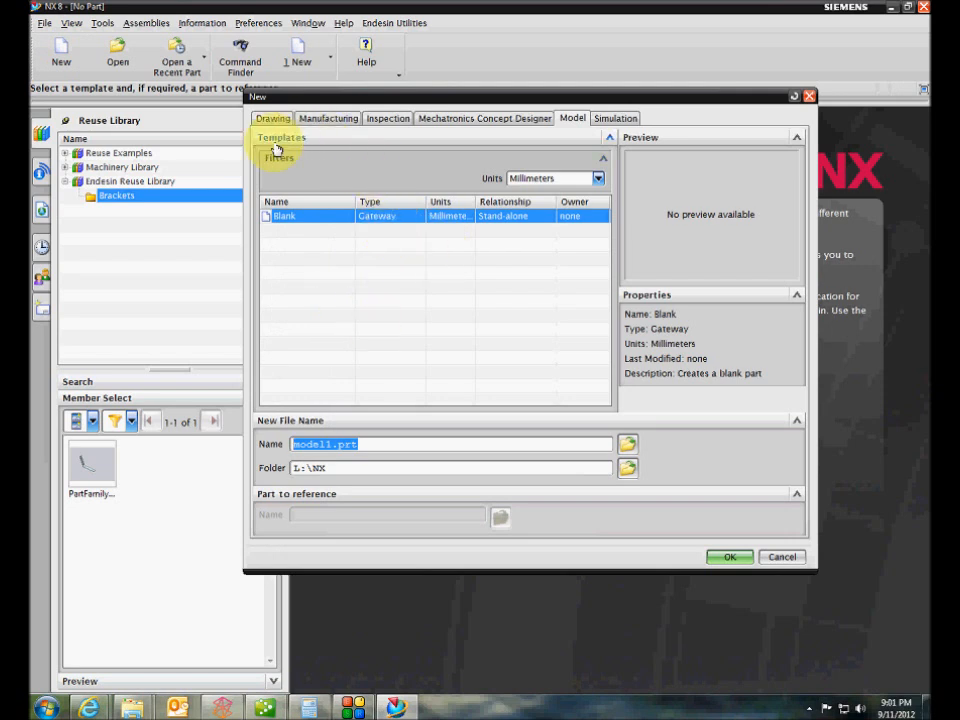
click(729, 557)
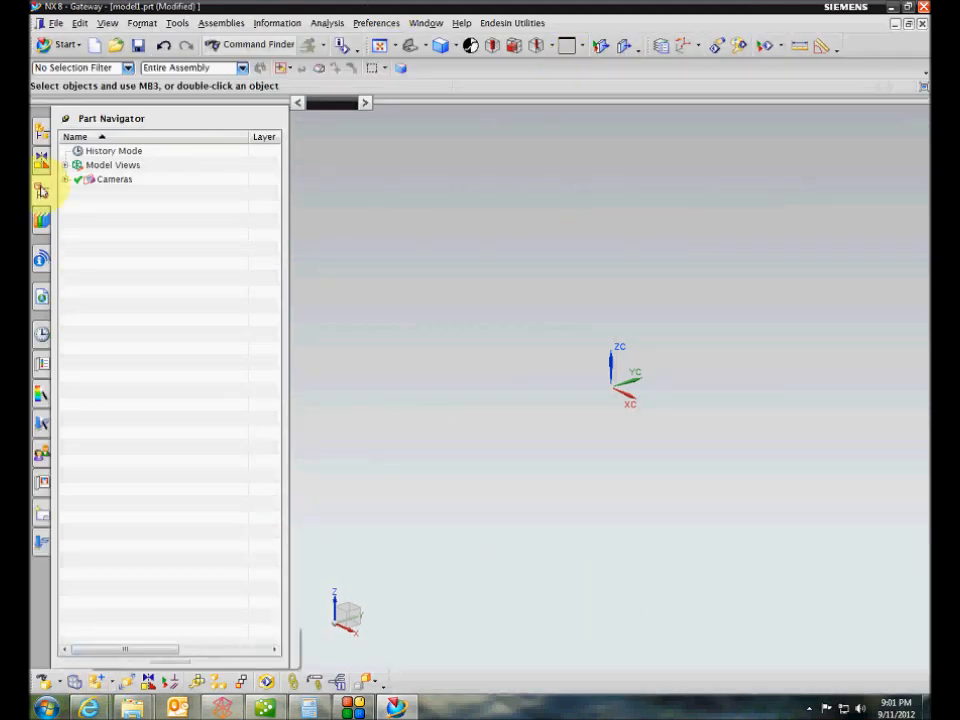
click(41, 219)
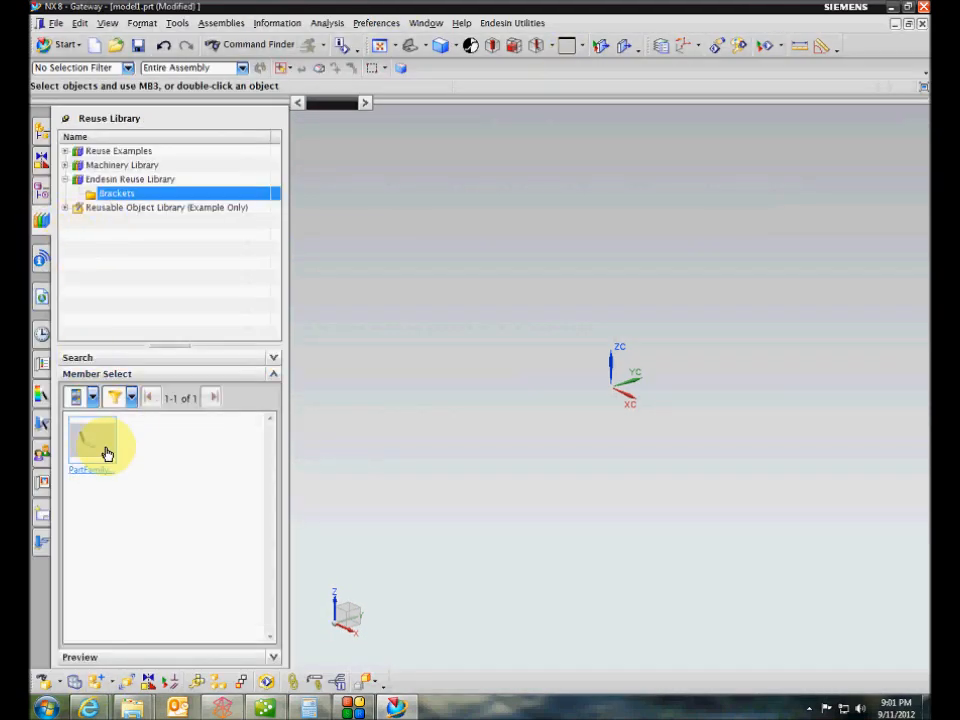
Start adding the bracket part family from the Brackets library folder to the part and look through its matching members
drag(103, 450, 510, 486)
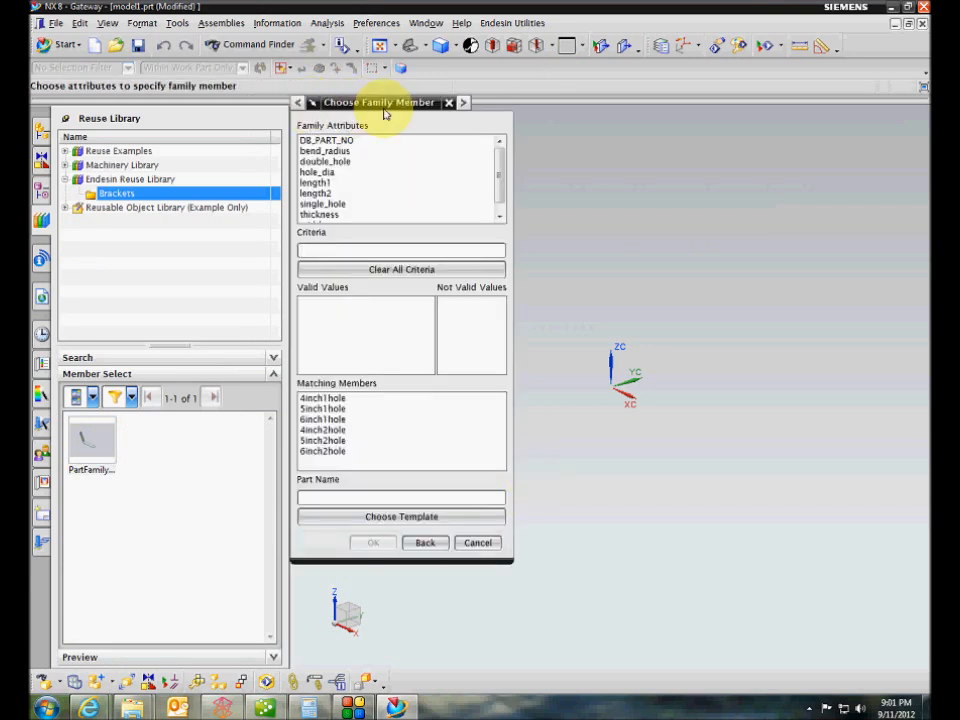
click(334, 408)
click(336, 419)
click(337, 440)
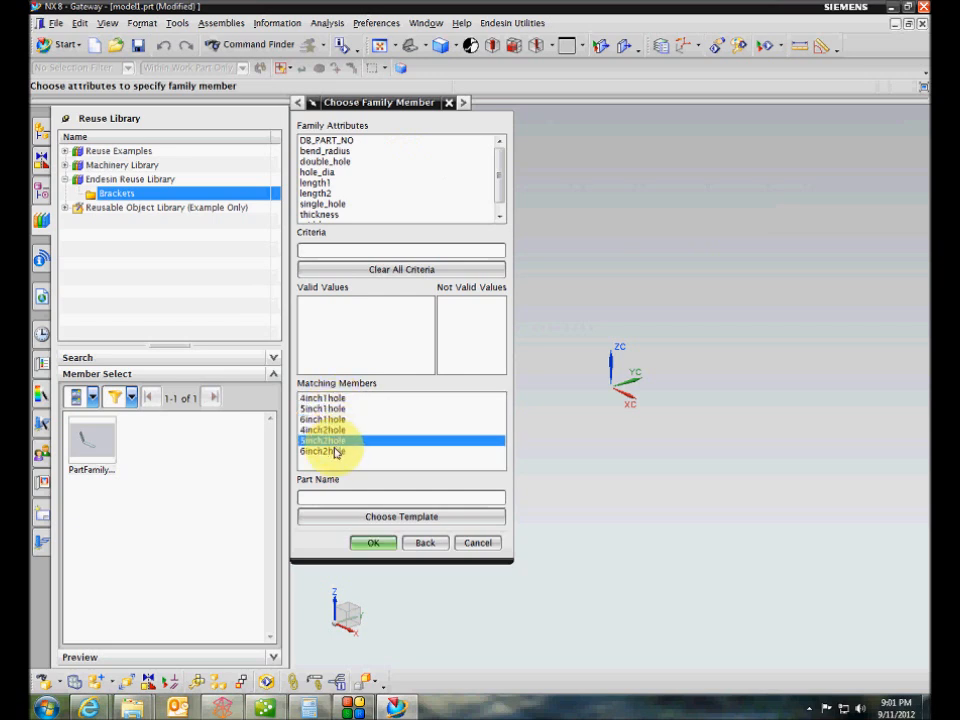
click(335, 452)
click(332, 399)
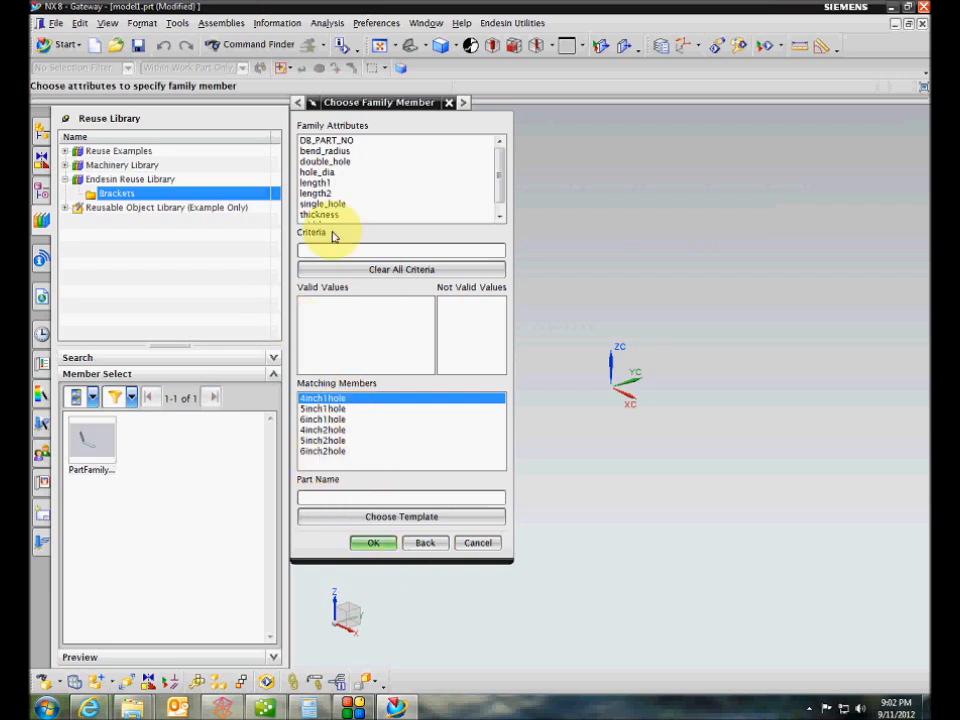
Filter the family members by the criterion length1==6 and choose the 6inch2hole member
click(330, 184)
click(378, 250)
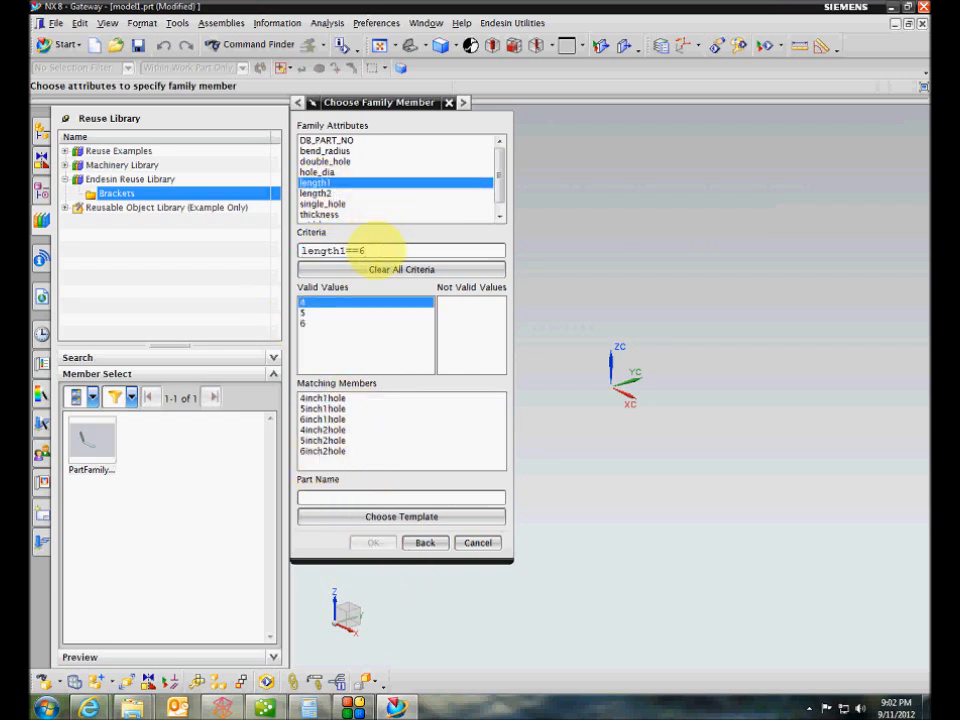
key(Return)
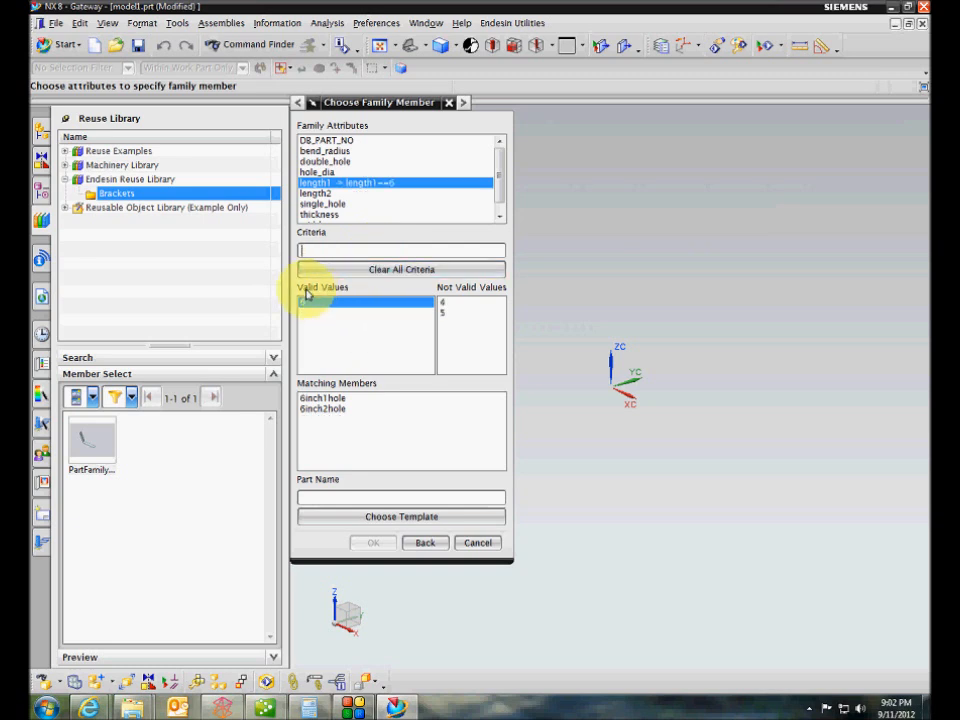
click(322, 399)
click(322, 409)
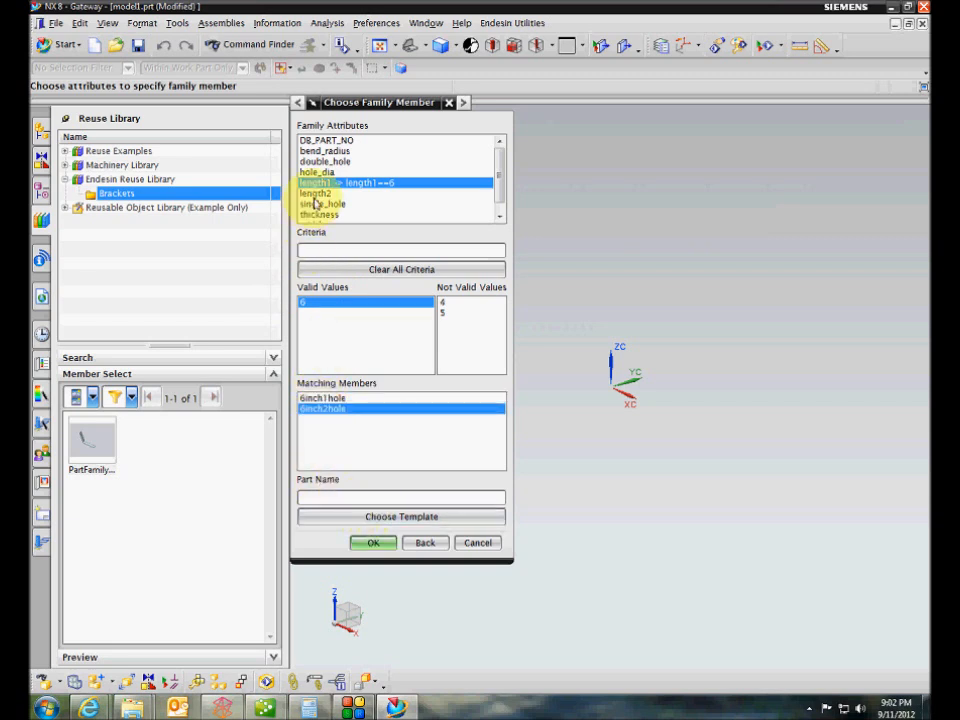
click(373, 543)
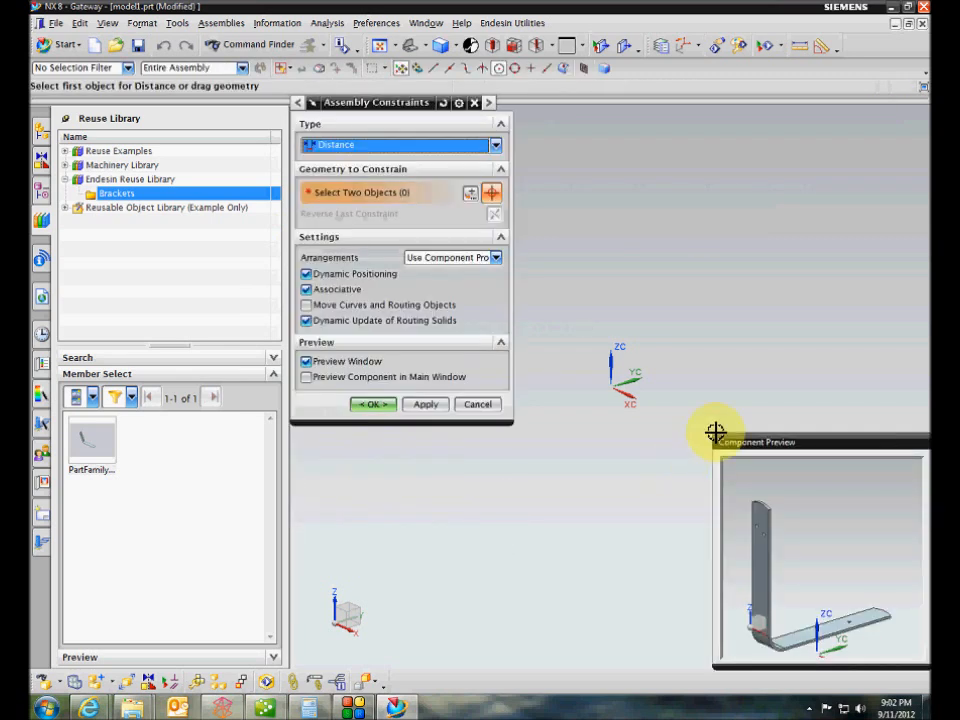
Place the bracket component without selecting any constraint geometry and save the part
click(374, 405)
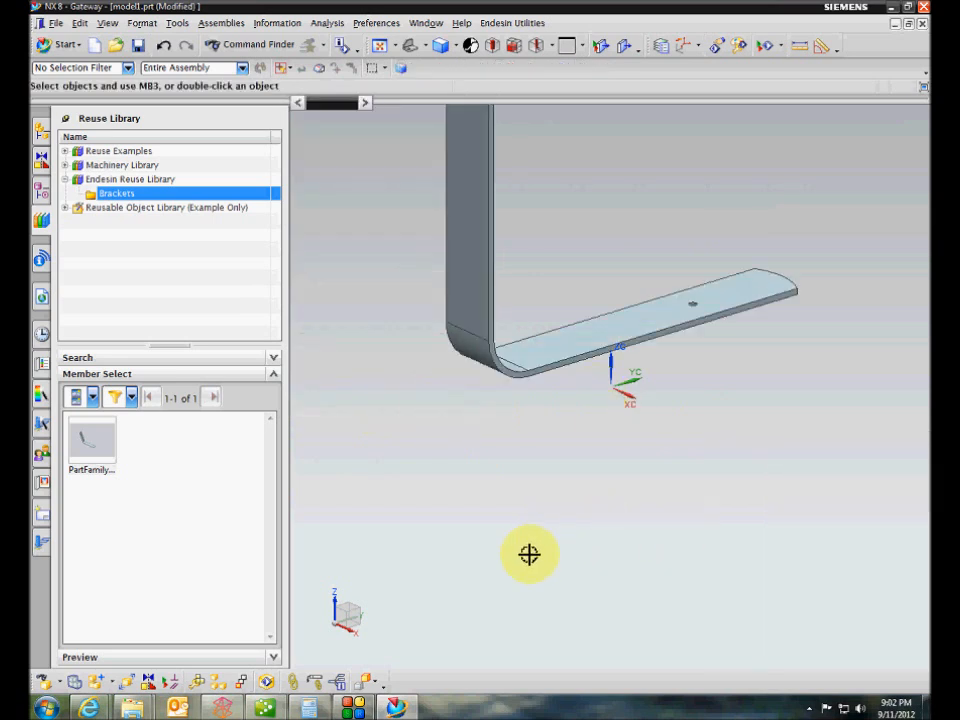
scroll(529, 554, down, 3)
middle_drag(527, 553, 553, 484)
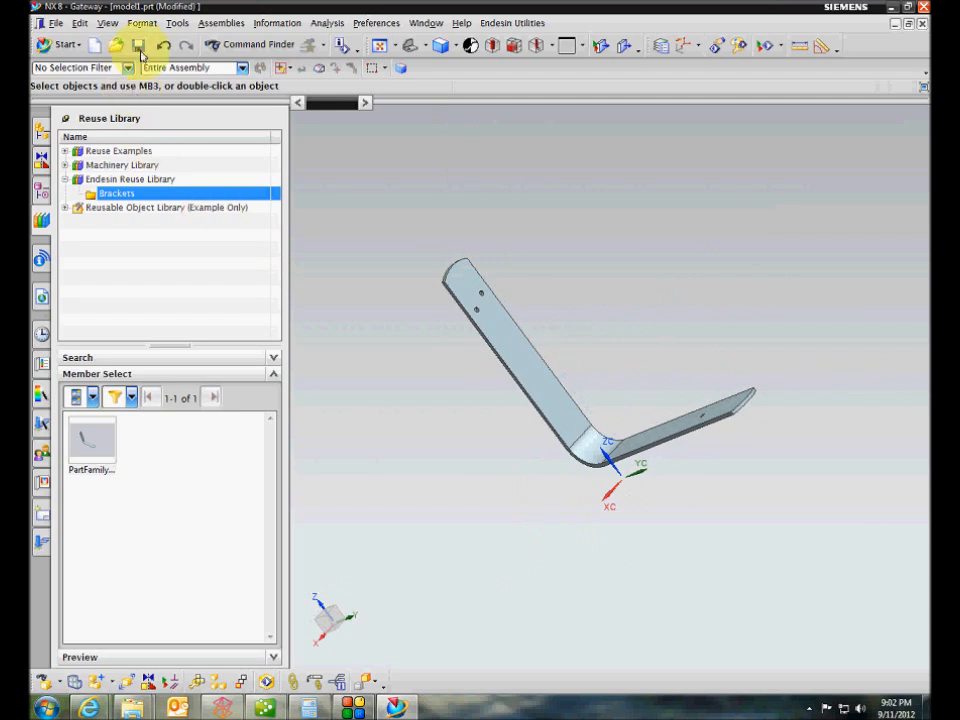
click(138, 46)
click(553, 289)
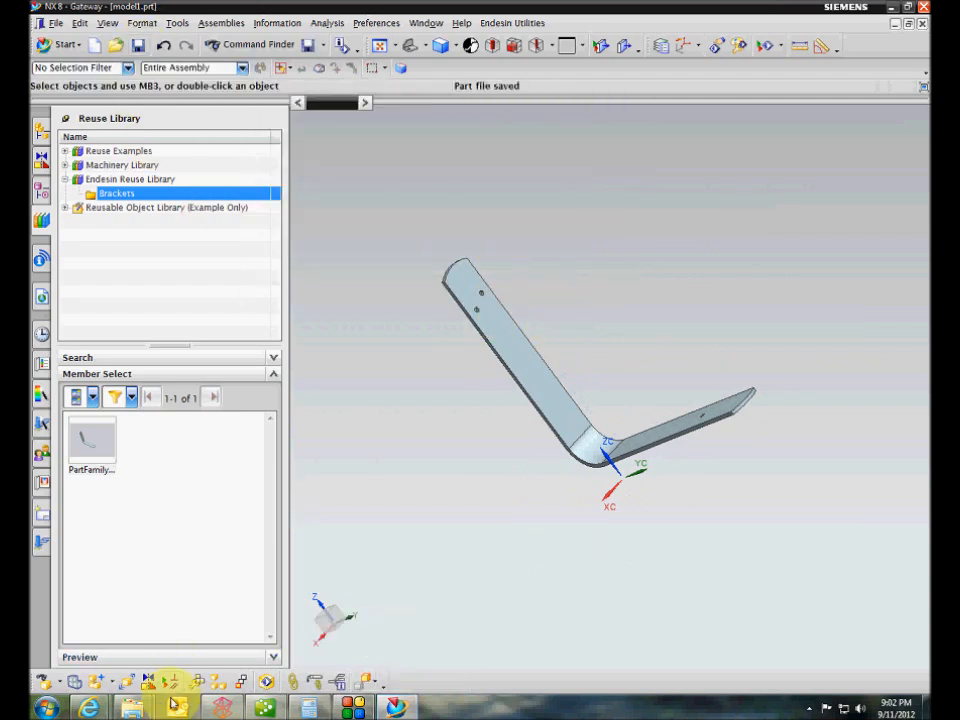
Switch to Windows Explorer, check Part Family Save Directory in NX-Config for the 6inch2hole.prt file, and return to NX
mouse_move(135, 707)
click(223, 639)
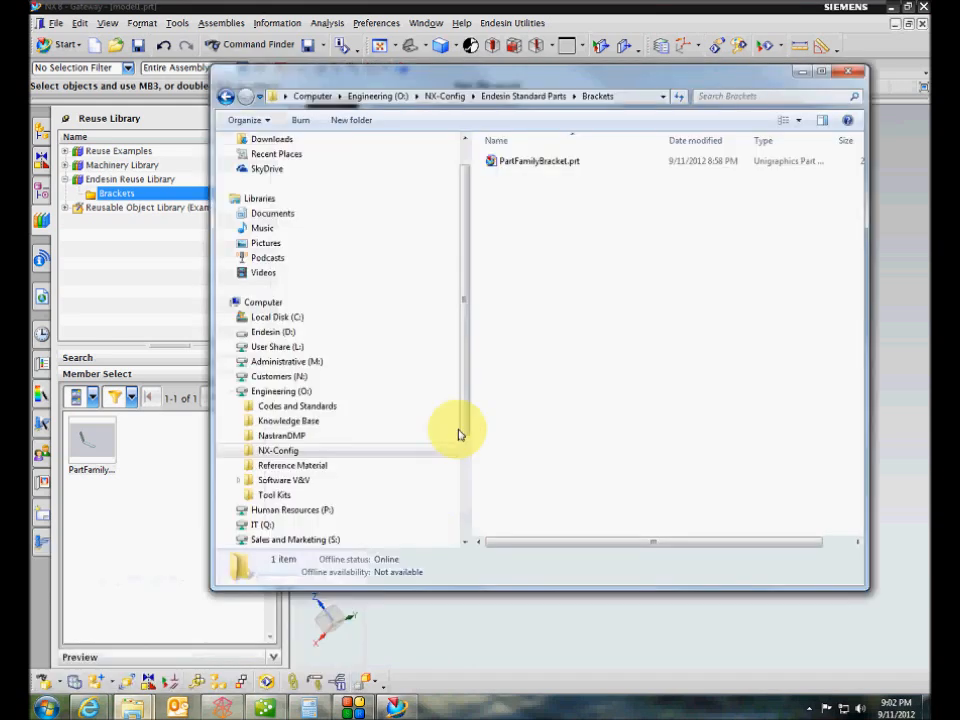
click(239, 451)
scroll(340, 490, down, 1)
click(340, 495)
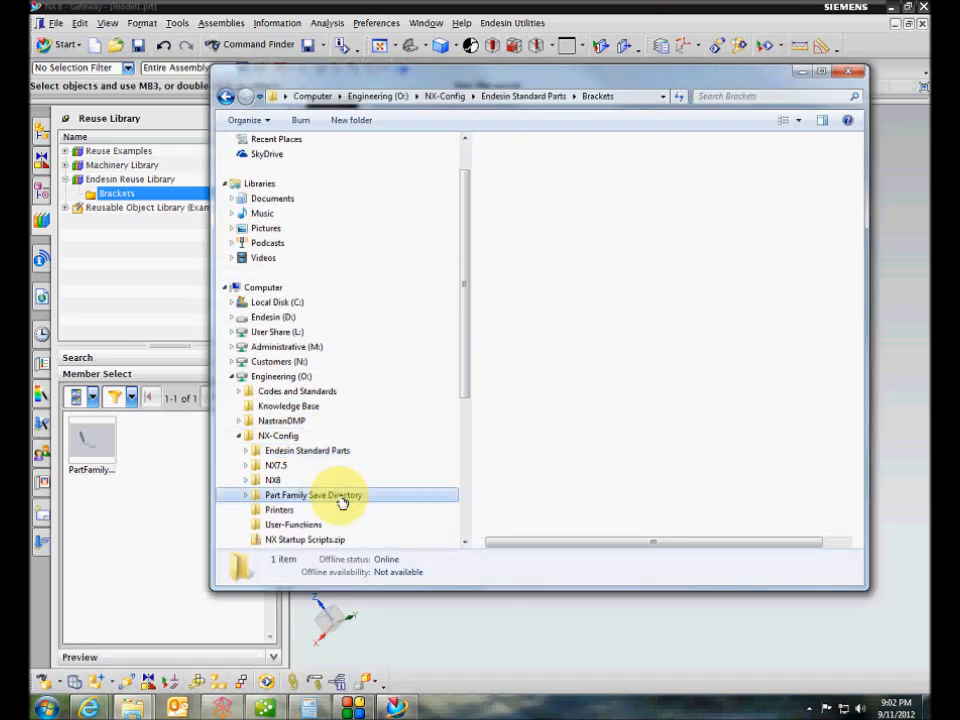
click(525, 176)
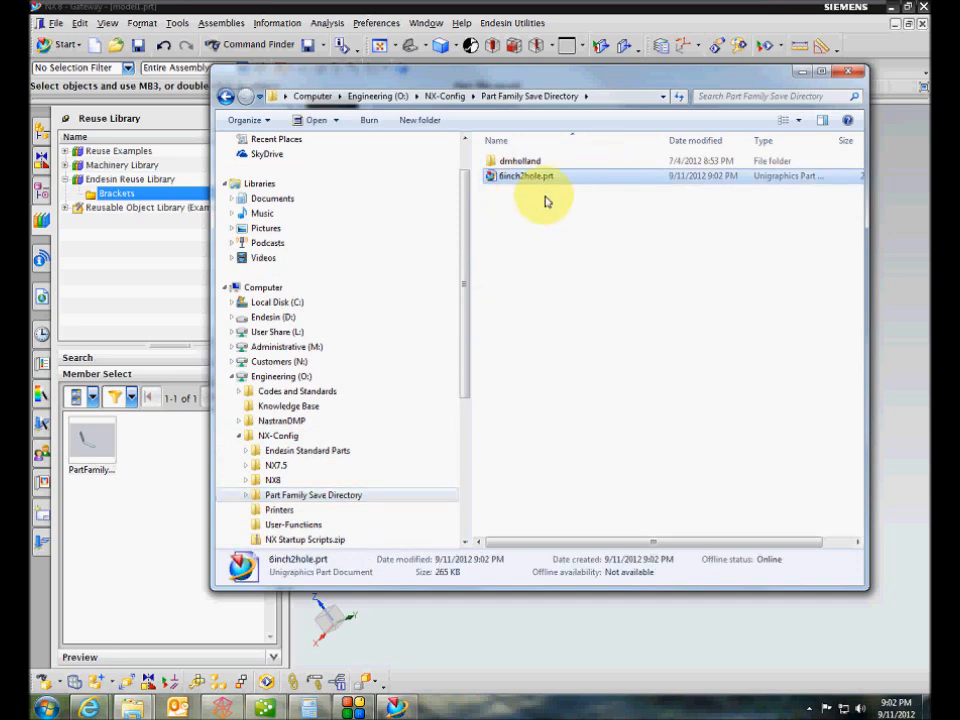
click(571, 276)
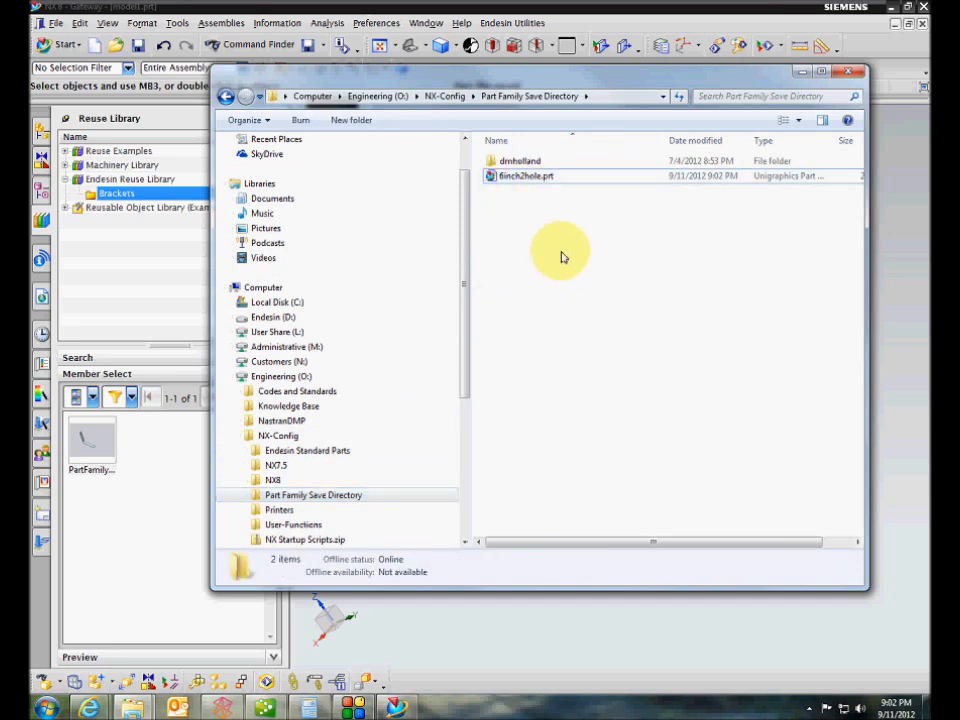
click(617, 18)
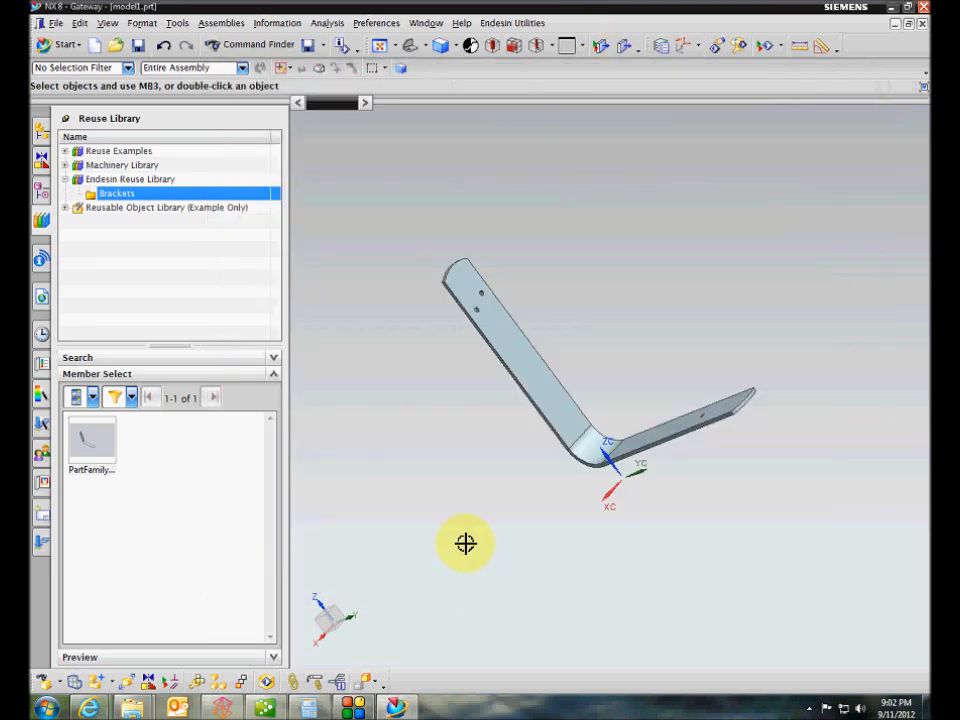